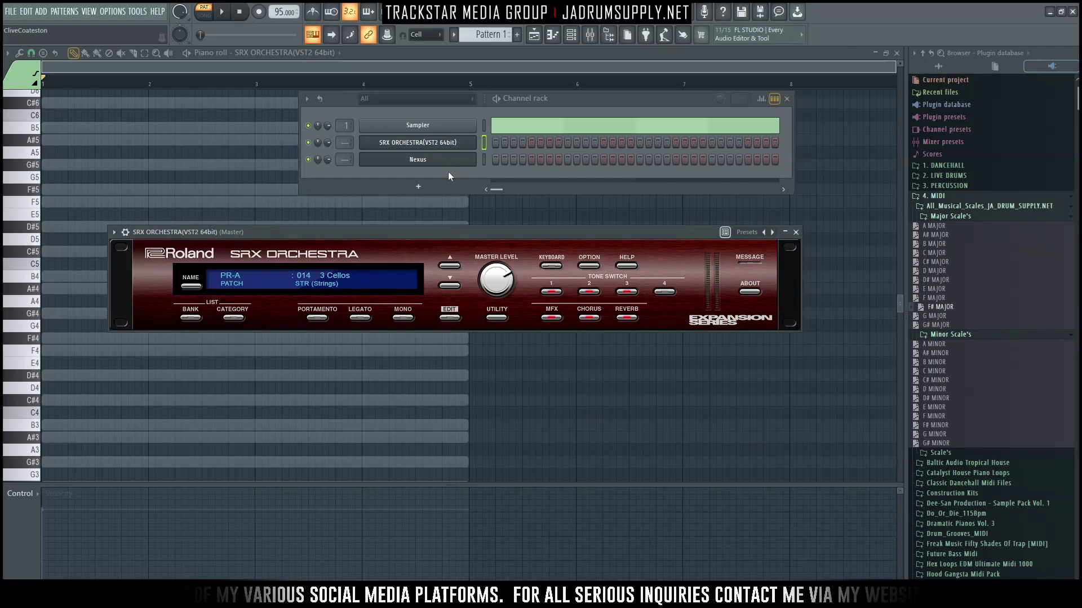
Step: View the Nexus instrument, close it, and bring up the SRX ORCHESTRA instrument
click(464, 166)
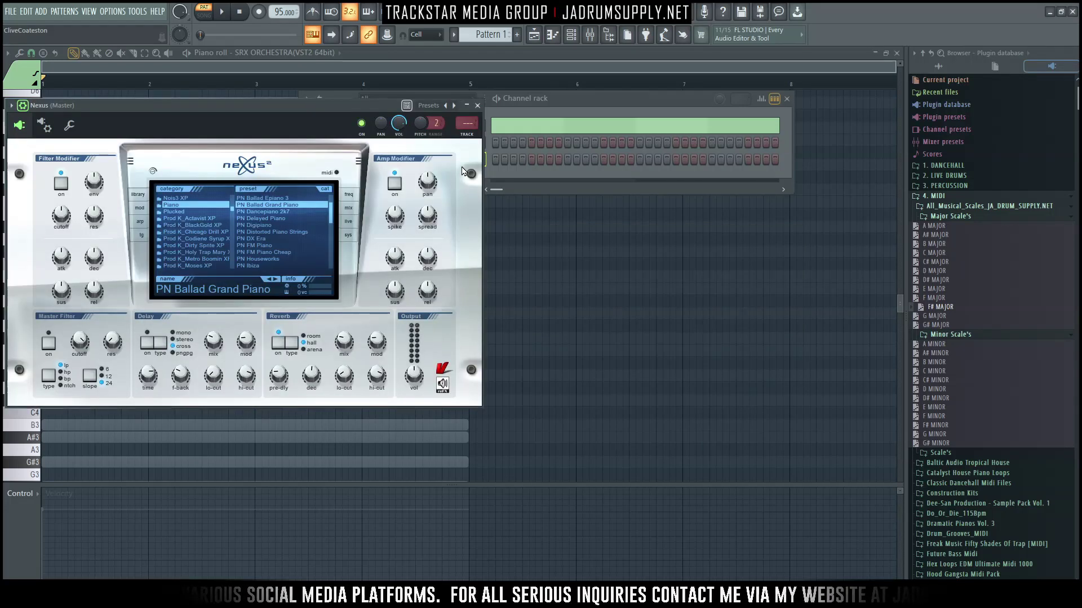
click(477, 106)
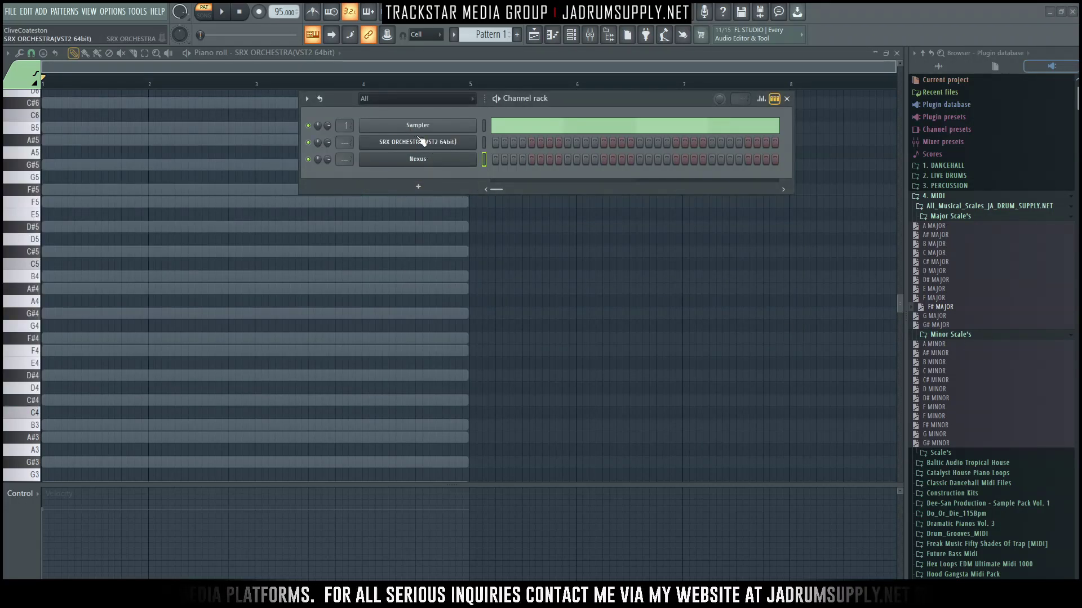
click(426, 146)
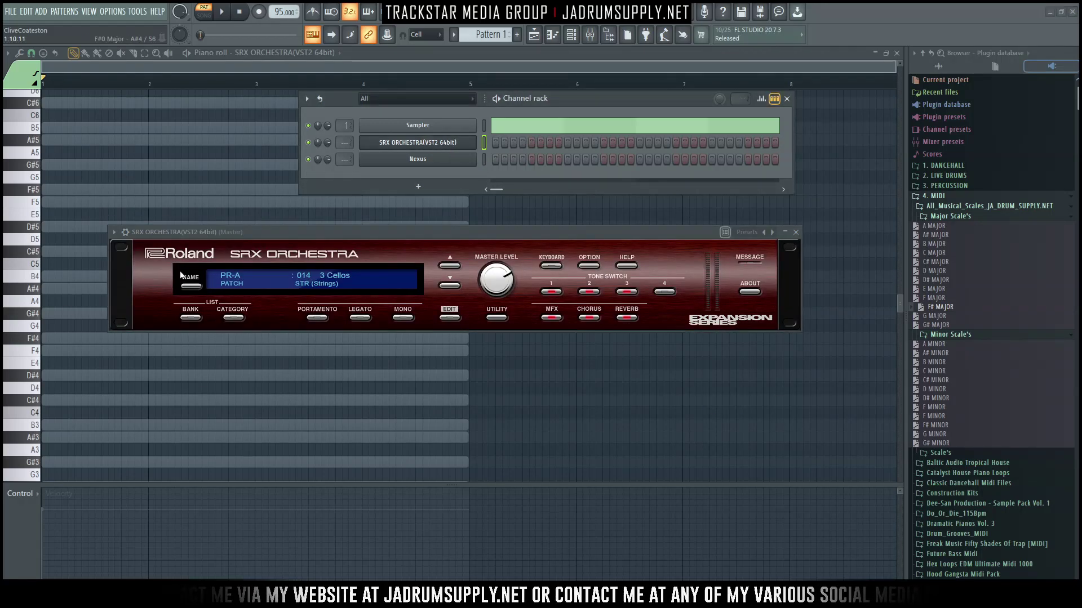
Step: Draw a G#4, B4 and D#5 chord at the start of bar 1 for SRX ORCHESTRA and play it
click(467, 413)
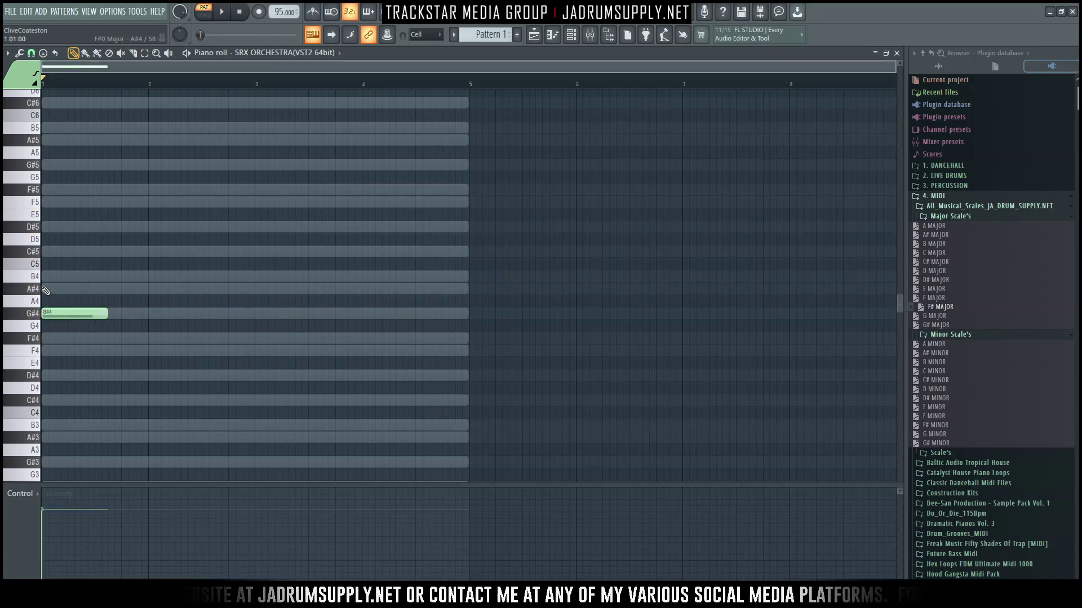
click(46, 276)
click(47, 228)
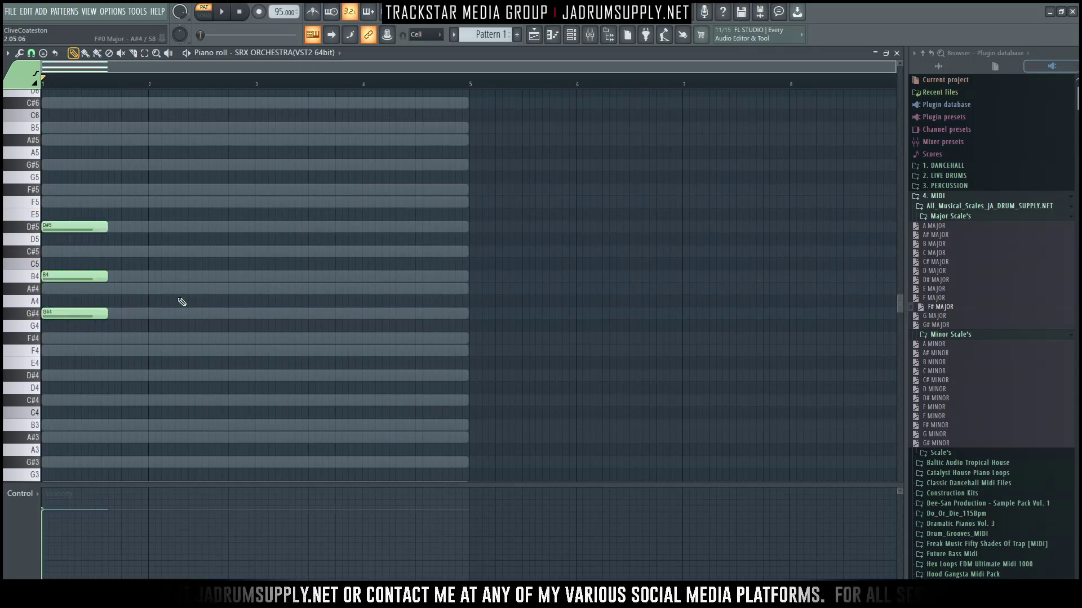
key(space)
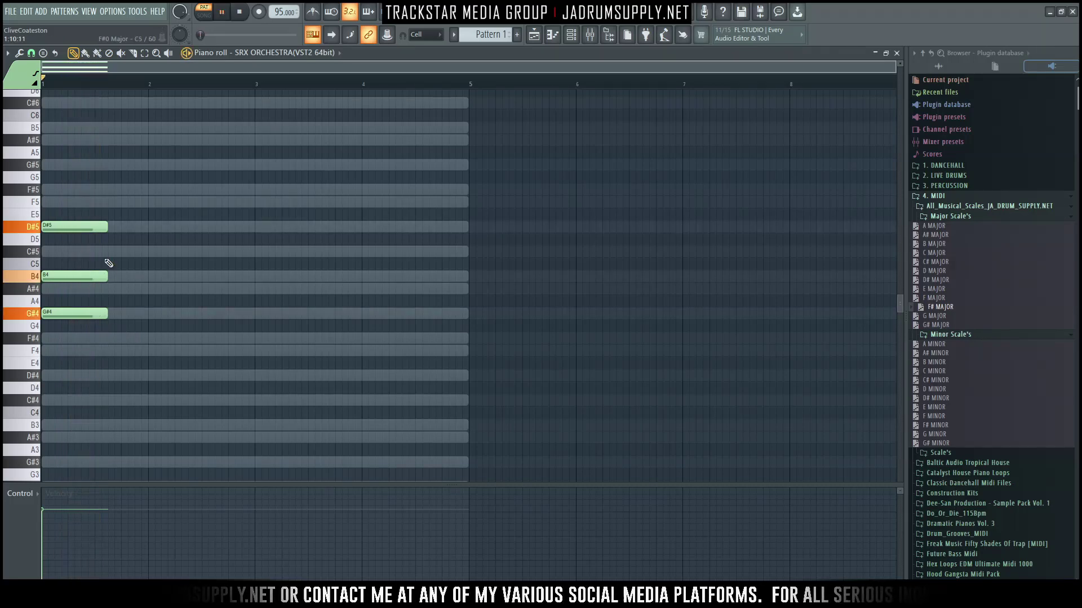
Step: Shorten the opening chord to end at 1:07:00 and place an F#4 note directly after it, reaching to bar 2
drag(93, 190, 138, 340)
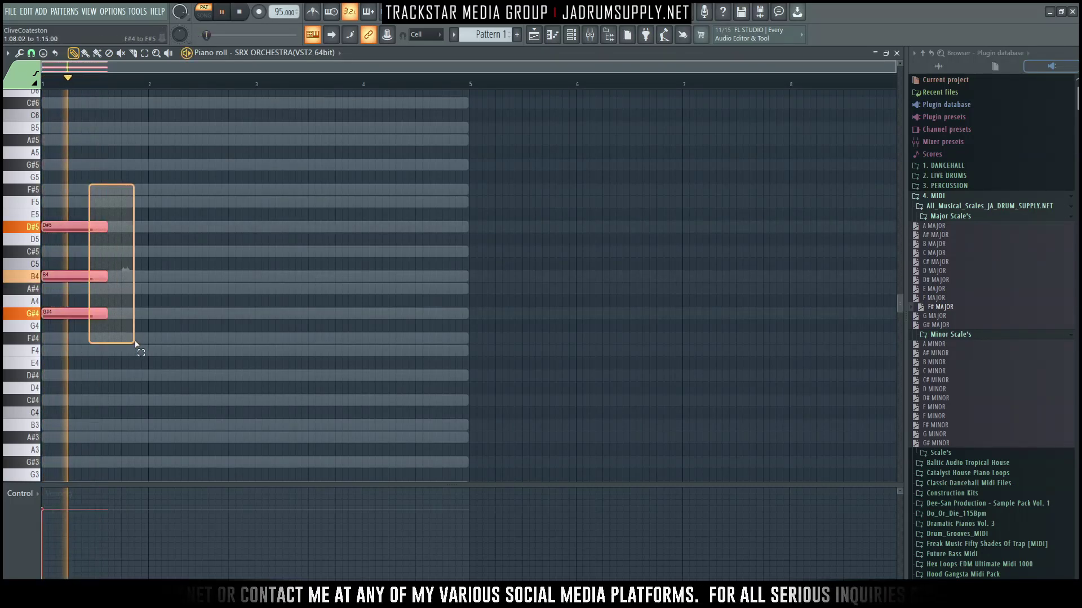
scroll(119, 89, up, 3)
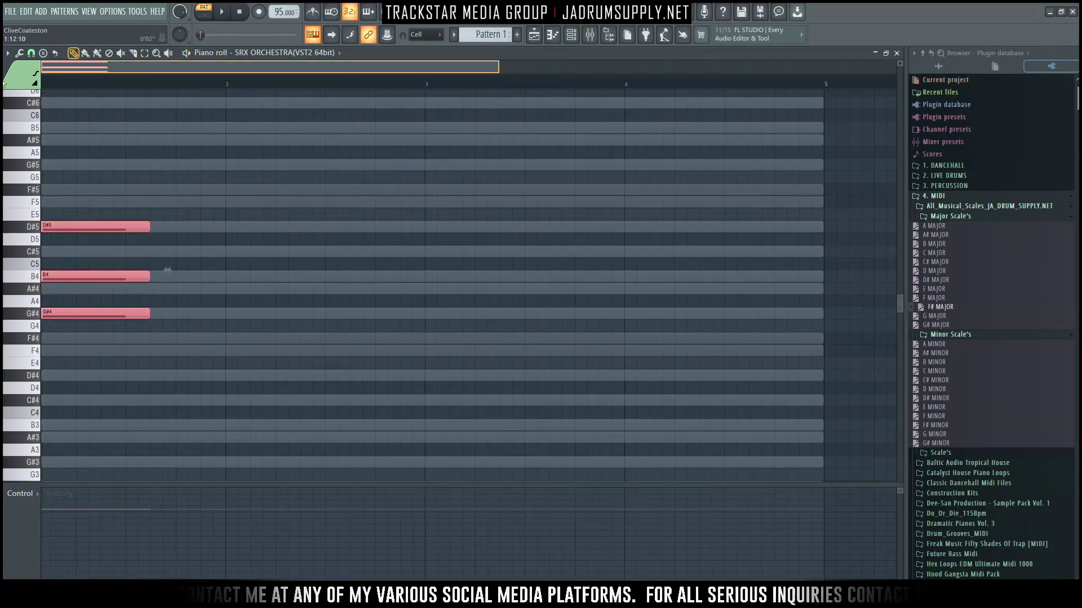
key(space)
click(165, 339)
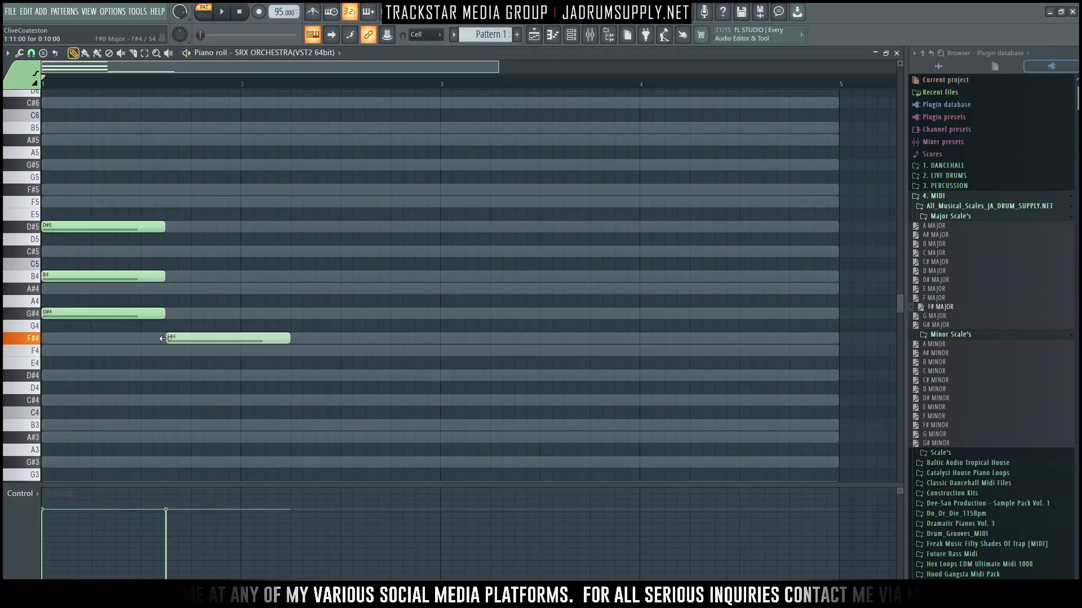
drag(161, 217, 149, 349)
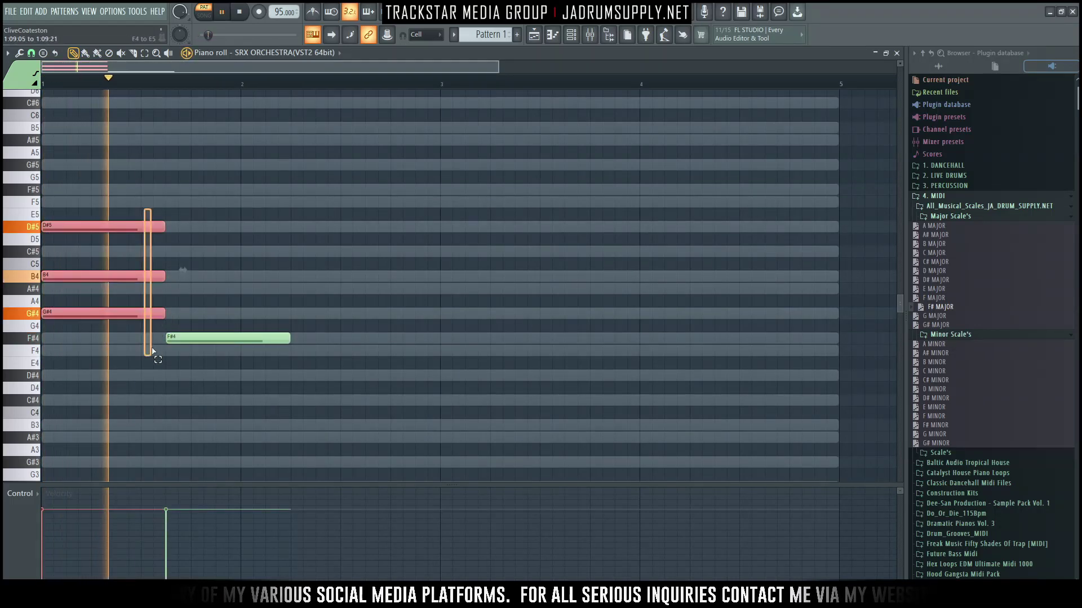
key(space)
drag(165, 314, 133, 339)
key(space)
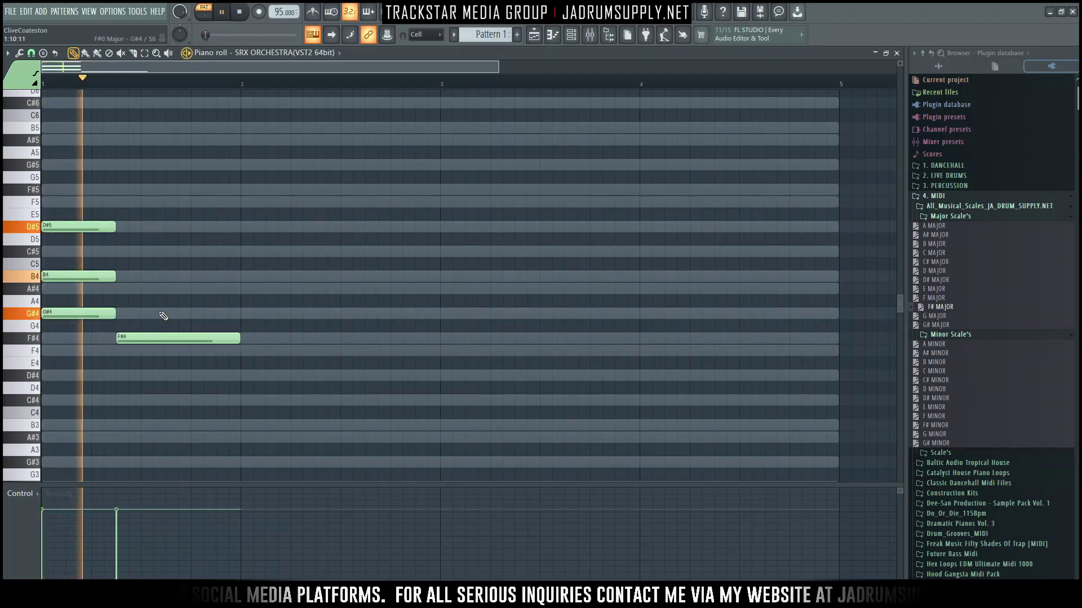
Step: Complete the second chord by adding A#4 and C#5 above the F#4 note at 1:07:00
click(122, 288)
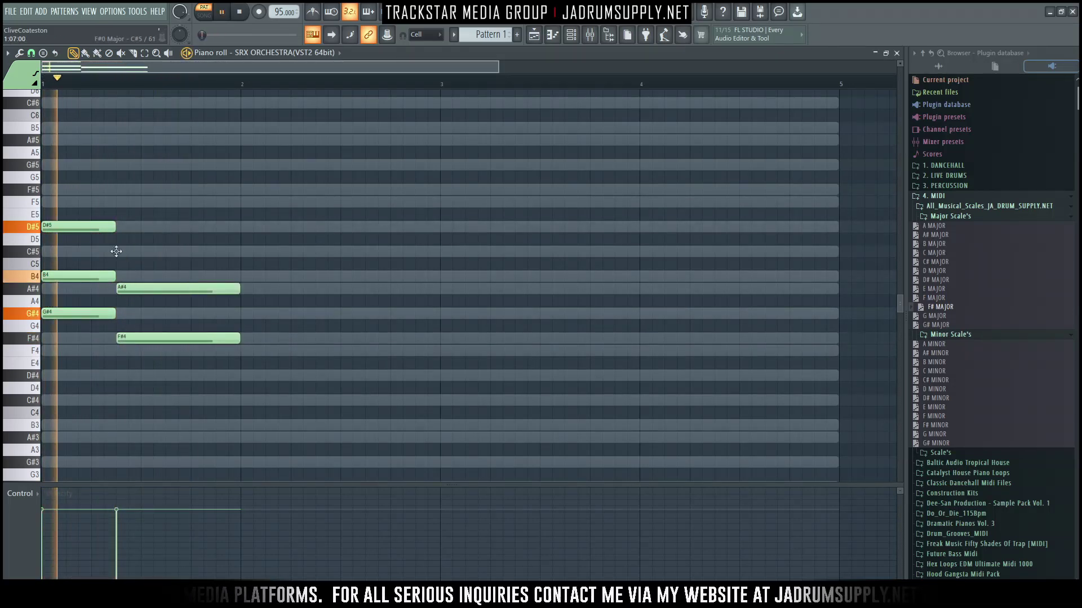
click(123, 251)
key(space)
Step: Draw a D#4, F#4 and A#4 chord at the start of bar 2 and shorten it to end at 2:07:00
scroll(170, 339, down, 2)
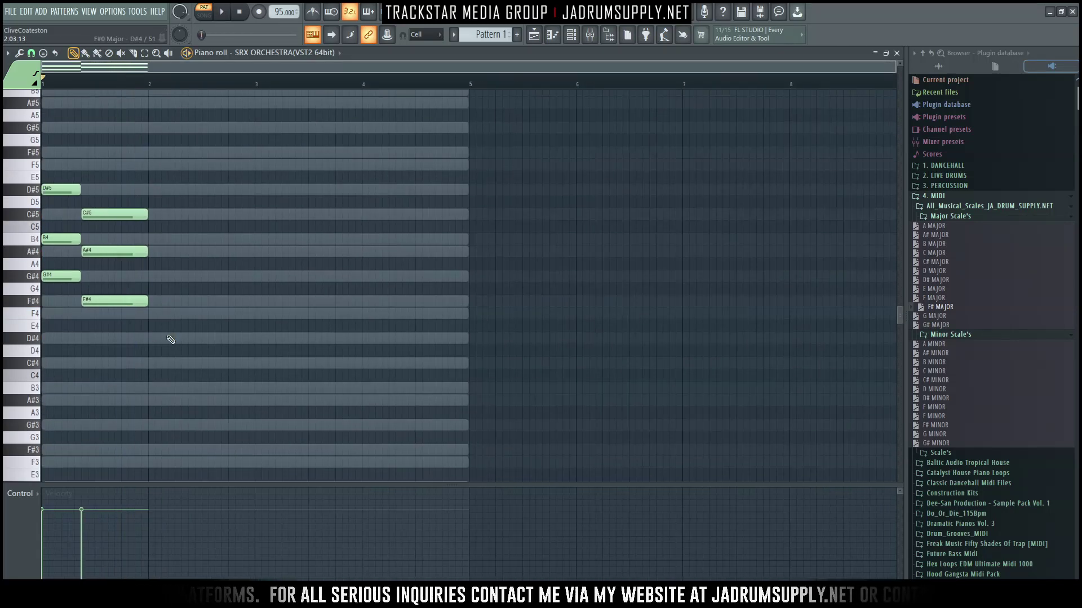
click(151, 338)
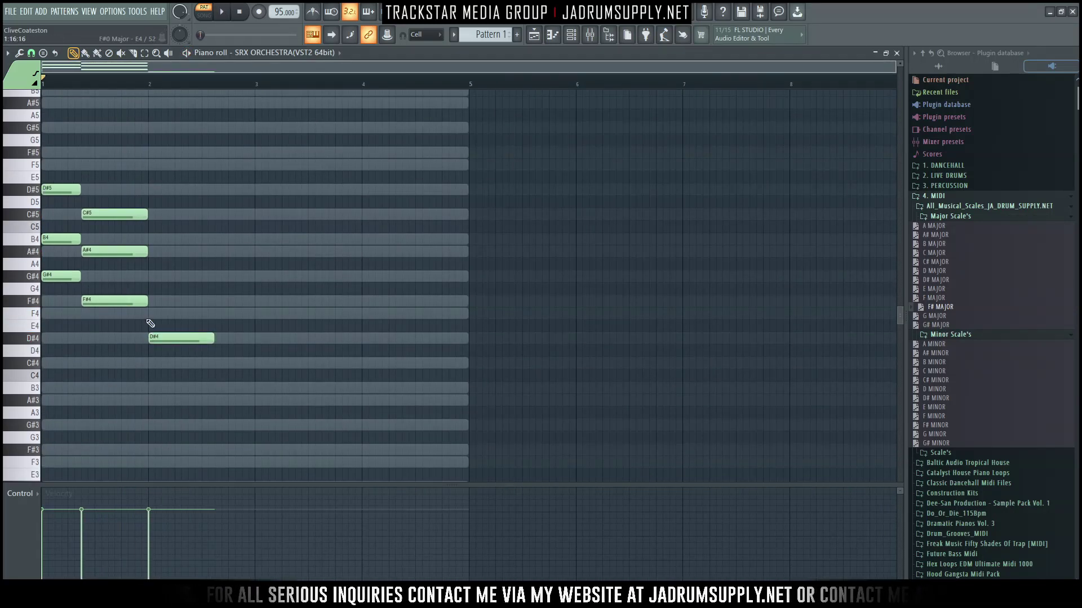
click(150, 301)
click(153, 252)
key(space)
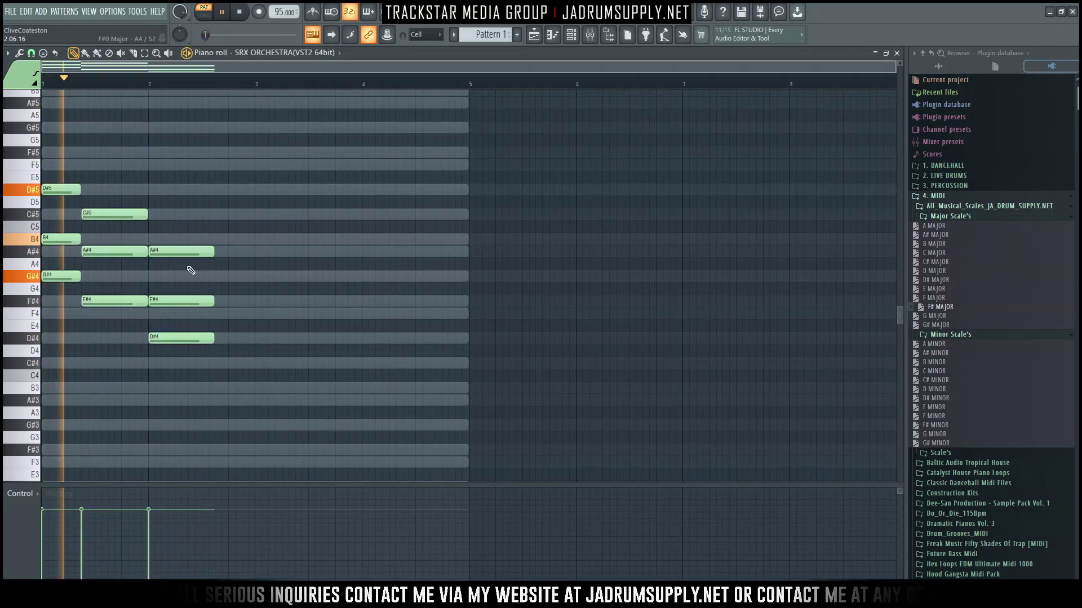
drag(149, 234, 218, 366)
key(space)
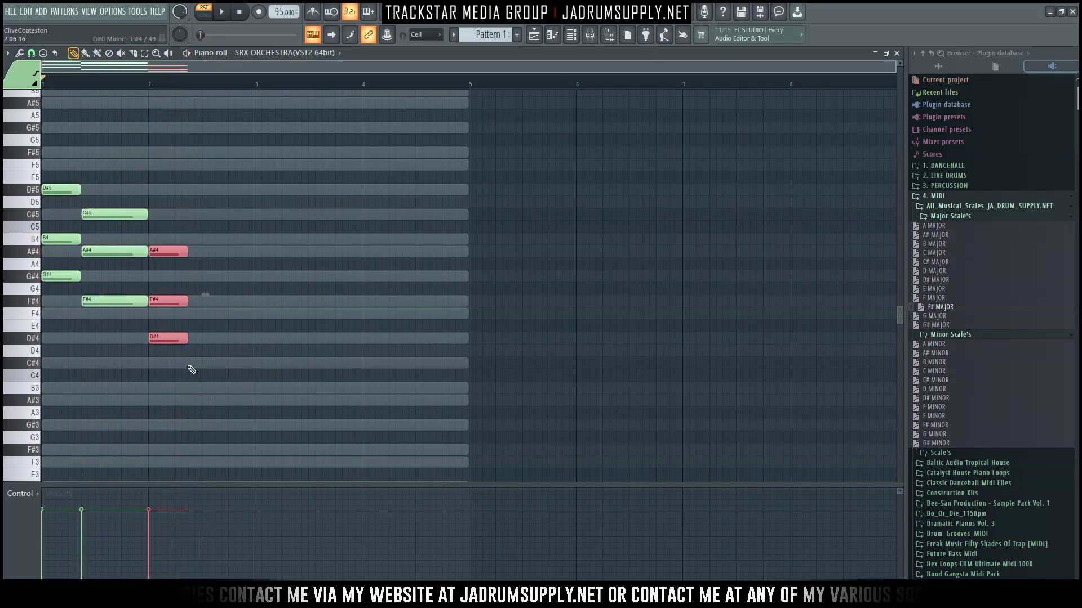
Step: Add a C#4, F4 and G#4 chord at 2:07:00, extend it to the start of bar 3, and play the progression
click(190, 363)
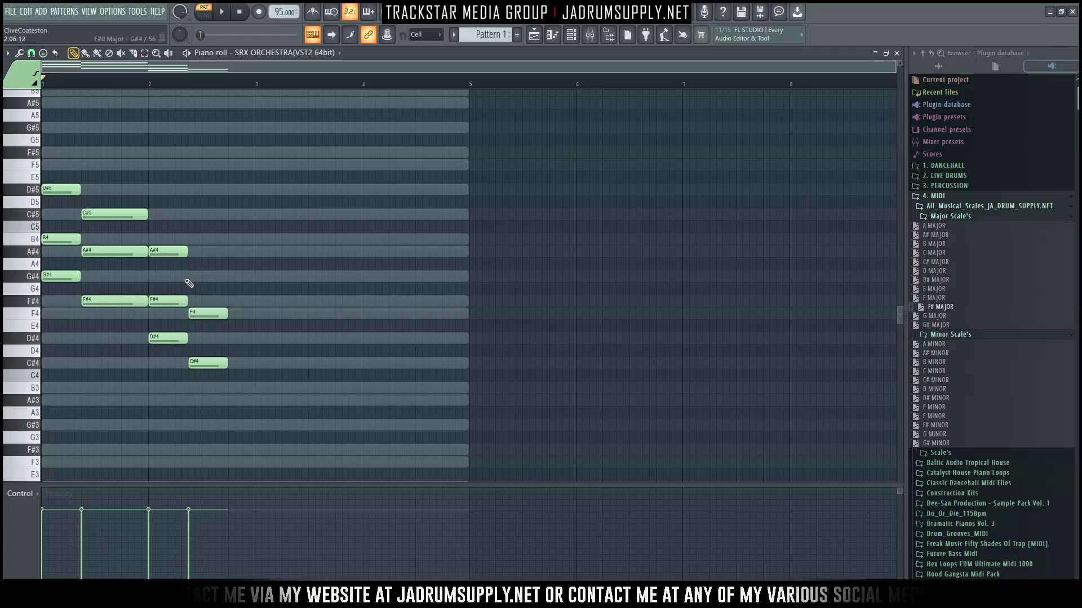
drag(219, 267, 256, 362)
click(300, 343)
ctrl+scroll(293, 338, up, 3)
key(space)
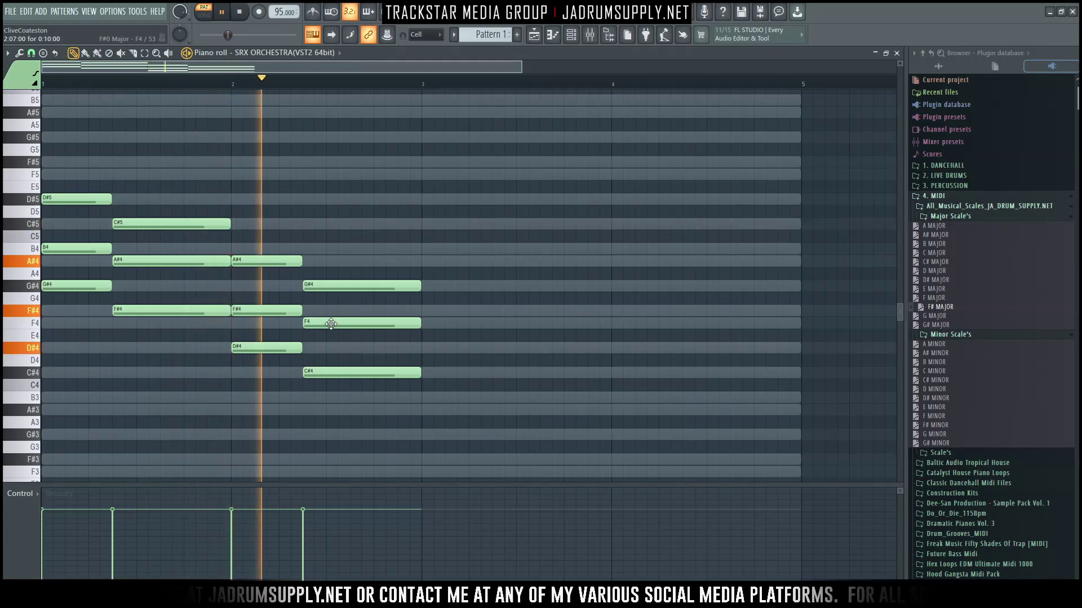
key(space)
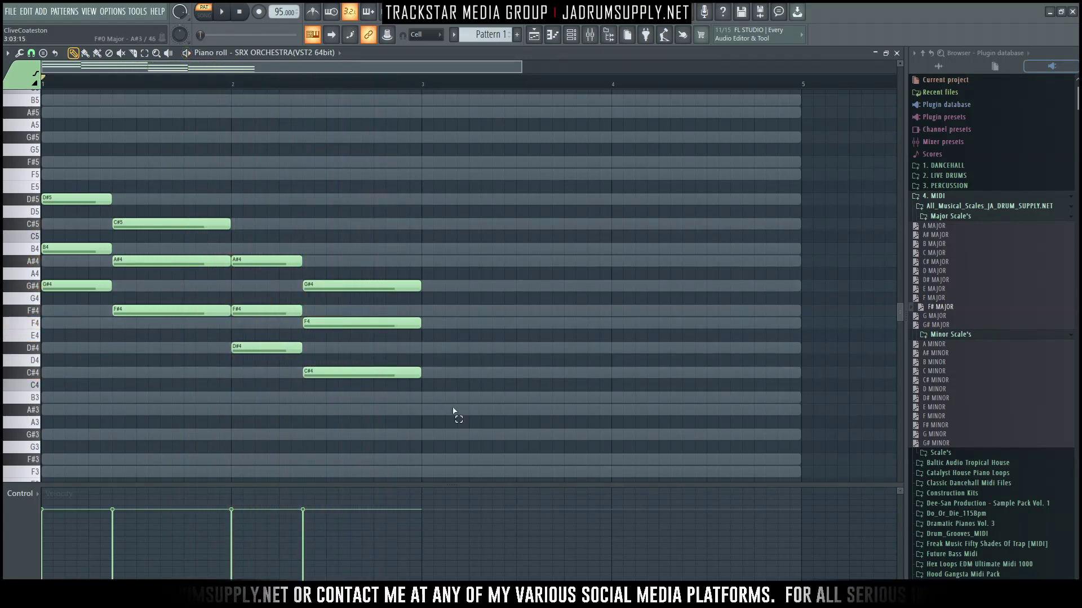
Step: Duplicate the two-bar chord progression into bars 3 and 4, deselect the notes, and play the result
ctrl+drag(453, 414, 63, 198)
key(ctrl+b)
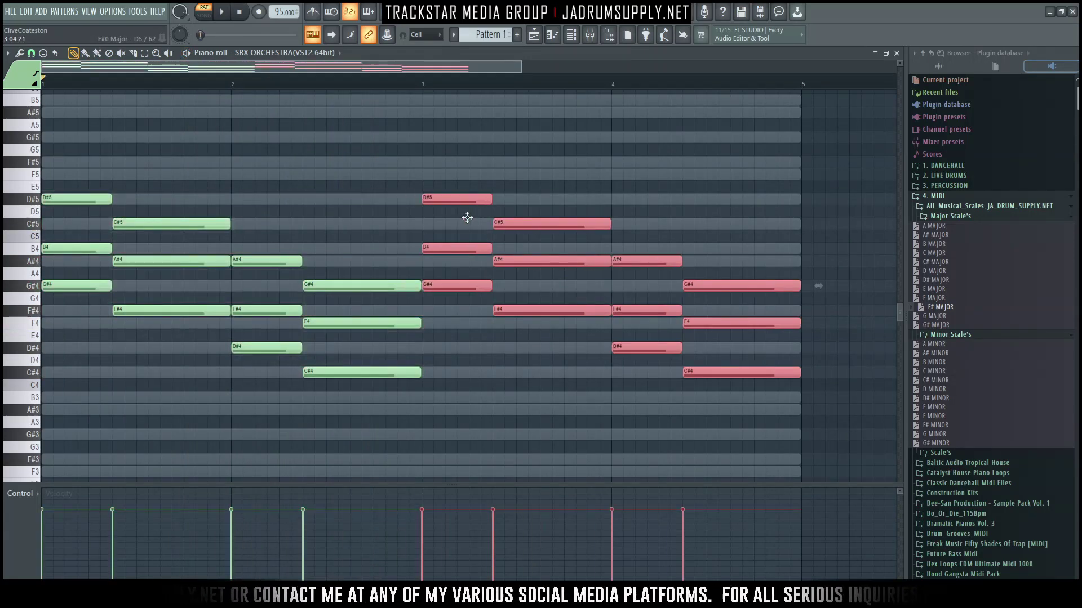
key(ctrl+d)
key(space)
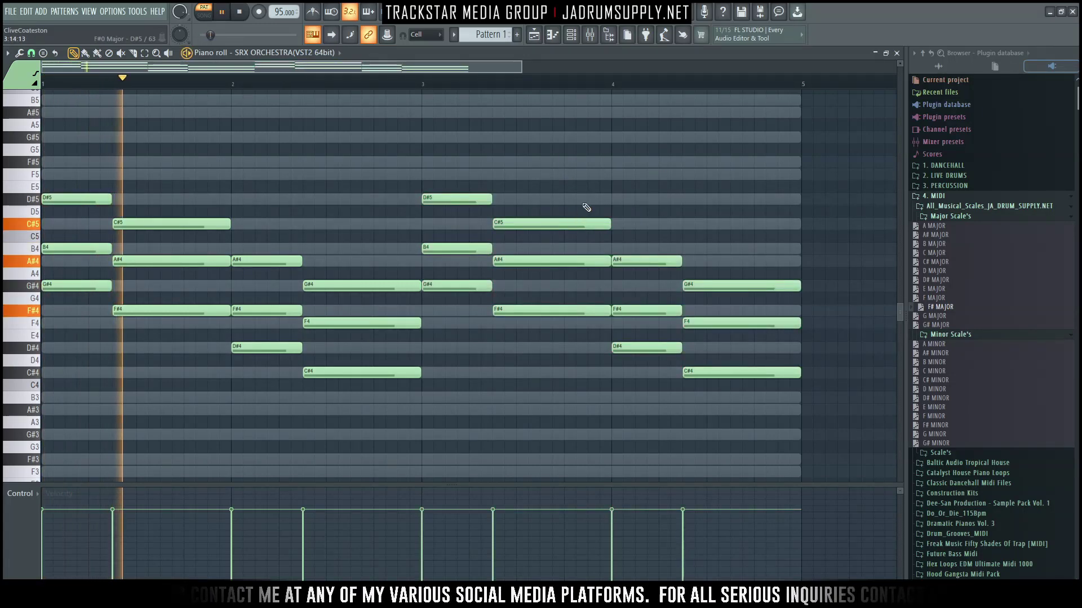
scroll(606, 180, down, 2)
Step: Raise the master level of the SRX ORCHESTRA instrument to 113
click(570, 34)
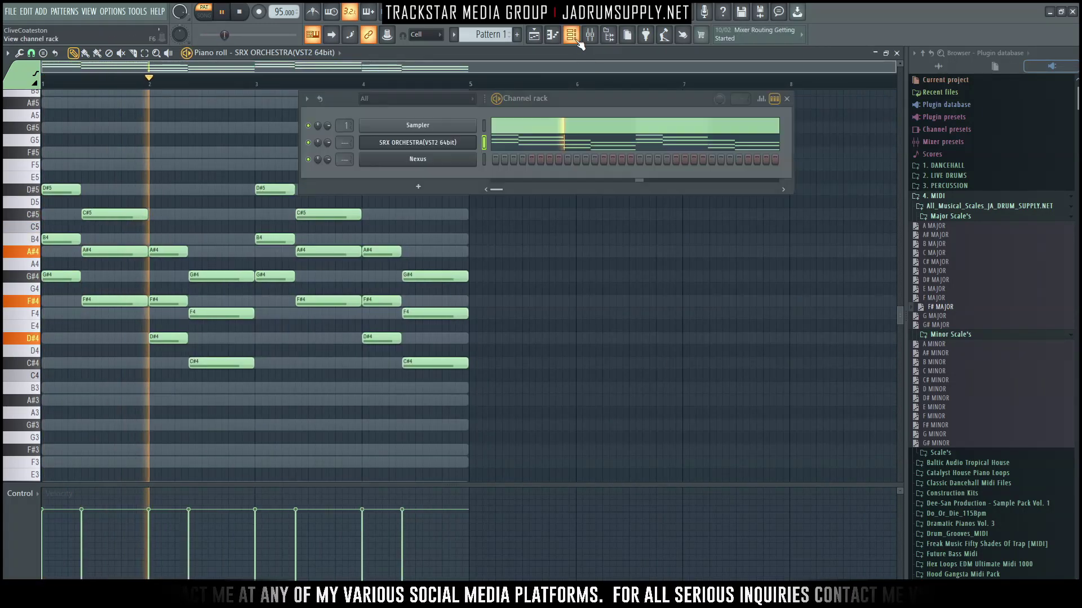
click(442, 143)
mouse_move(499, 283)
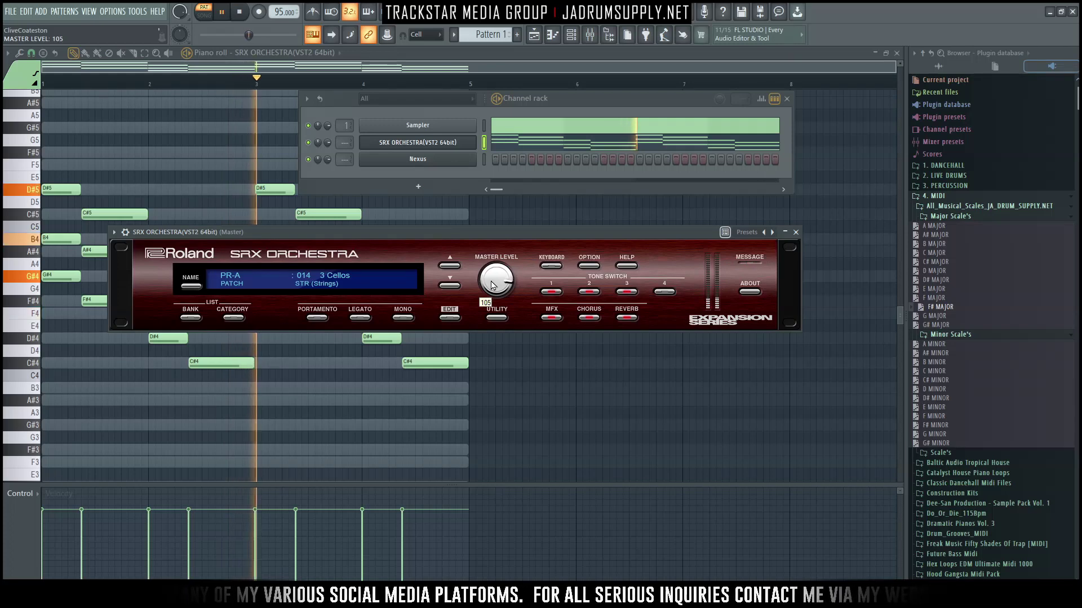
drag(498, 283, 492, 257)
Step: Clone the SRX ORCHESTRA channel and stop playback
right_click(475, 142)
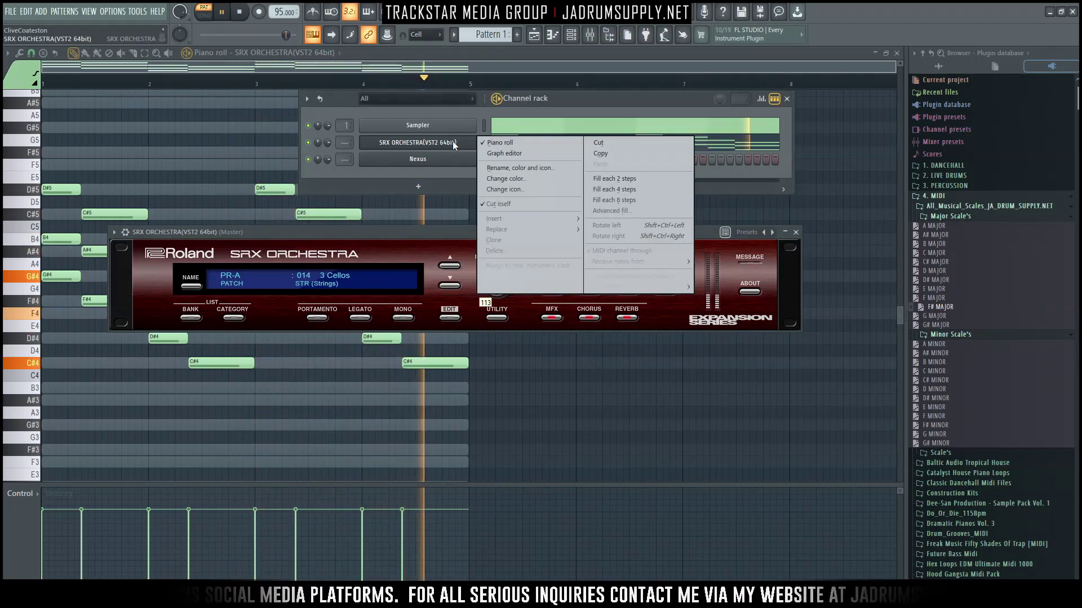
click(496, 240)
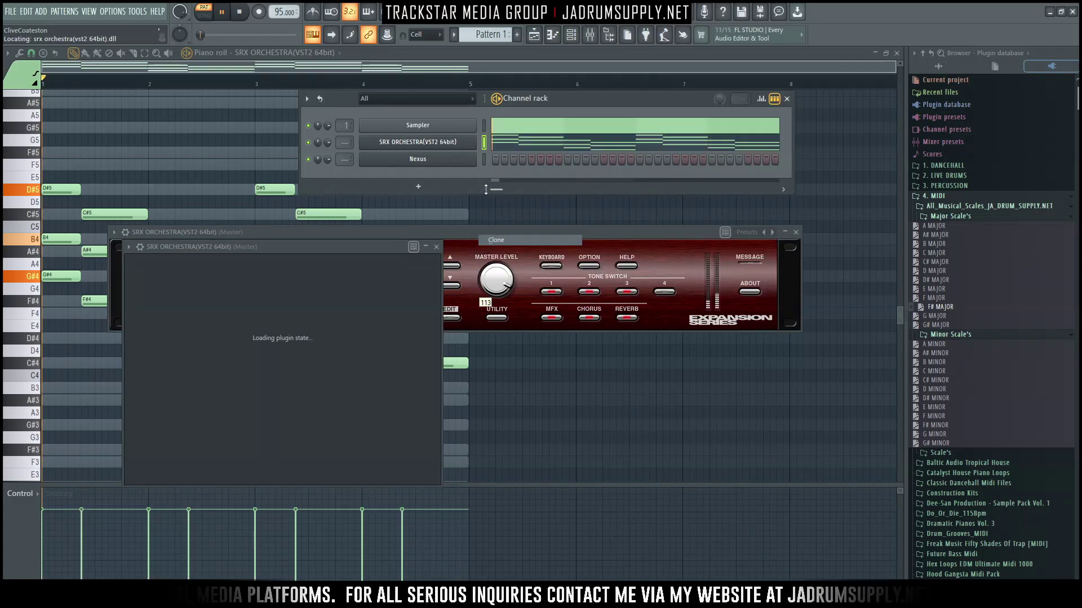
key(space)
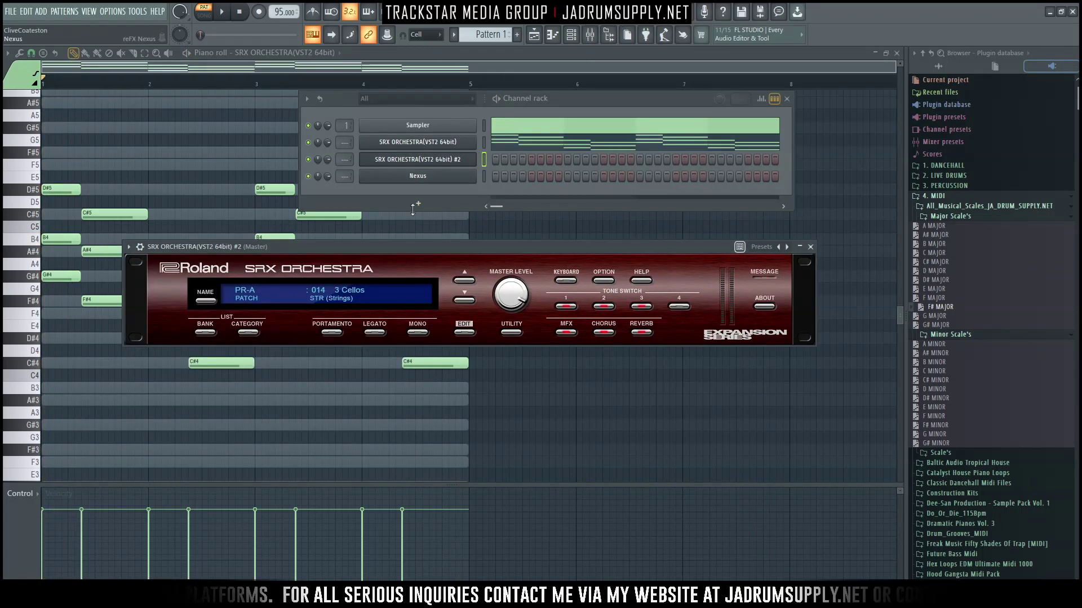
click(204, 301)
mouse_move(246, 311)
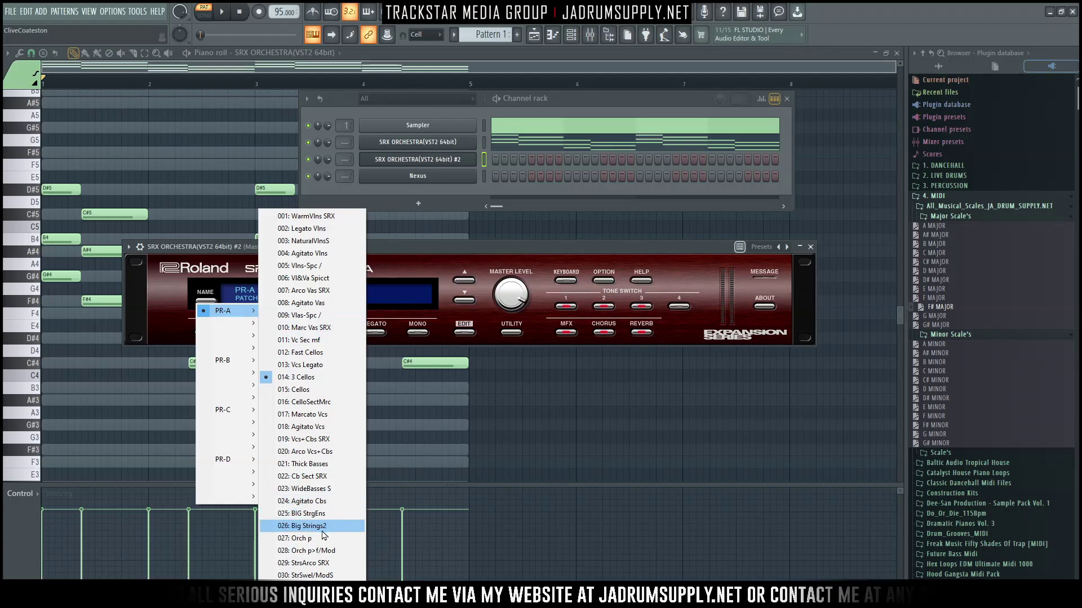
click(388, 269)
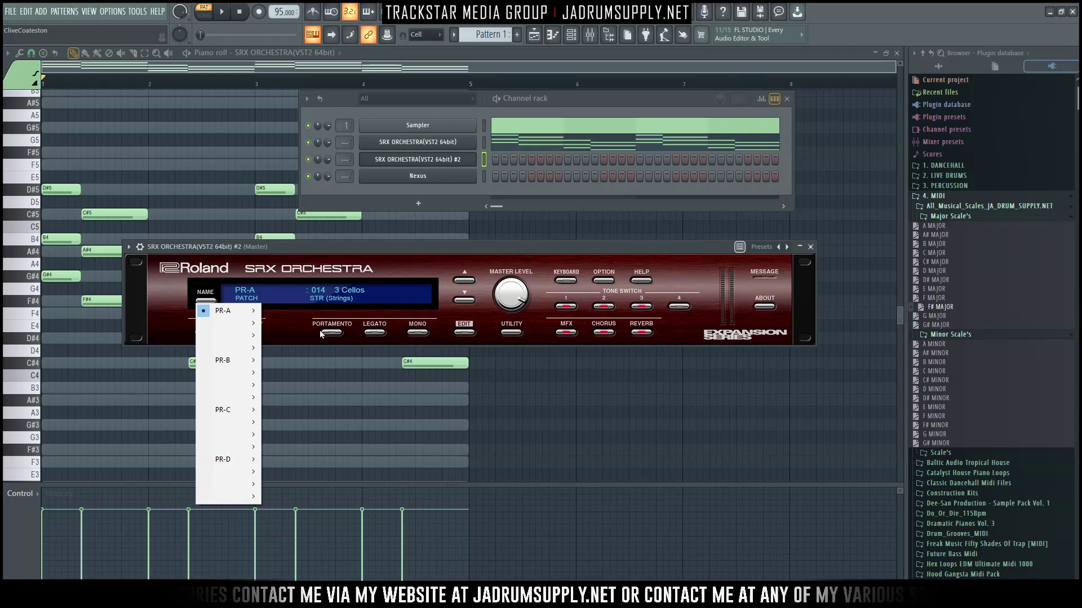
click(298, 328)
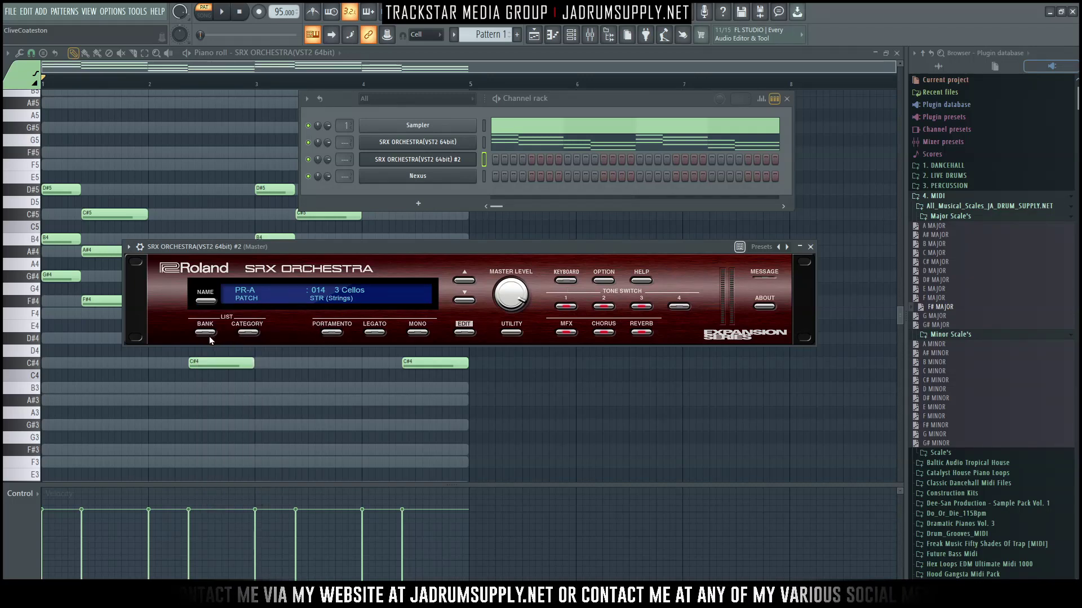
Step: Load patch 054 StacctoSectn from bank PR-A in the cloned SRX ORCHESTRA instrument
click(371, 293)
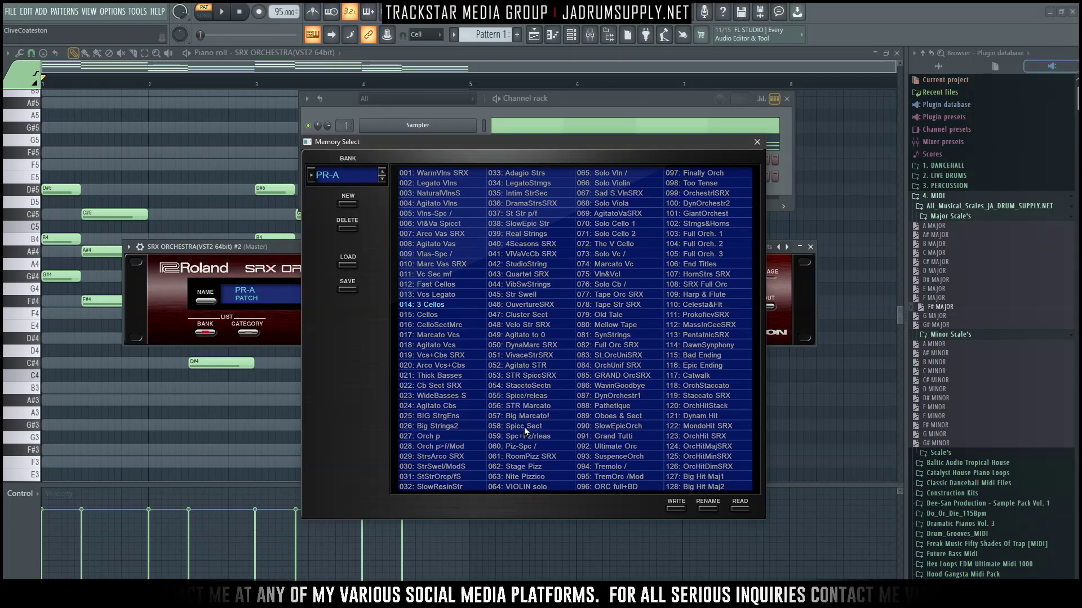
click(539, 387)
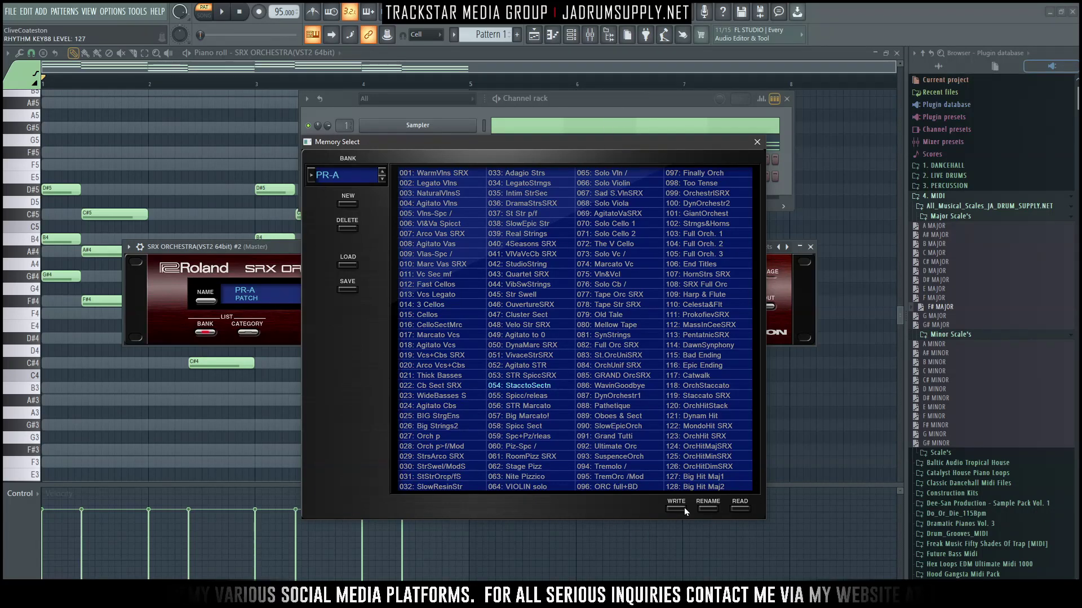
key(Escape)
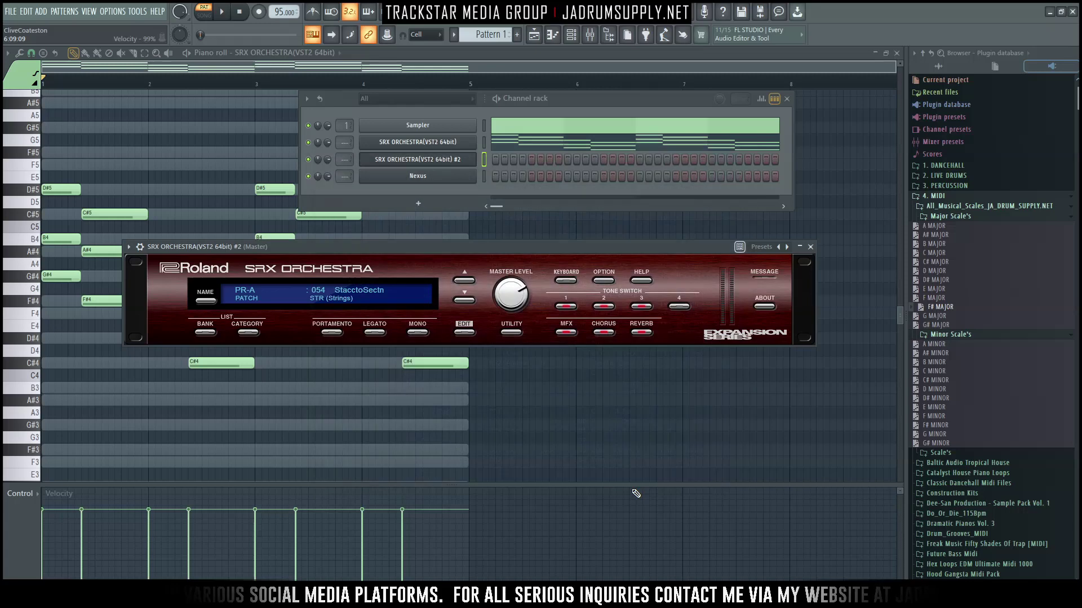
Step: Copy the chord progression into the cloned channel's piano roll, shorten every note to one step, and play it
click(482, 159)
drag(85, 133, 507, 427)
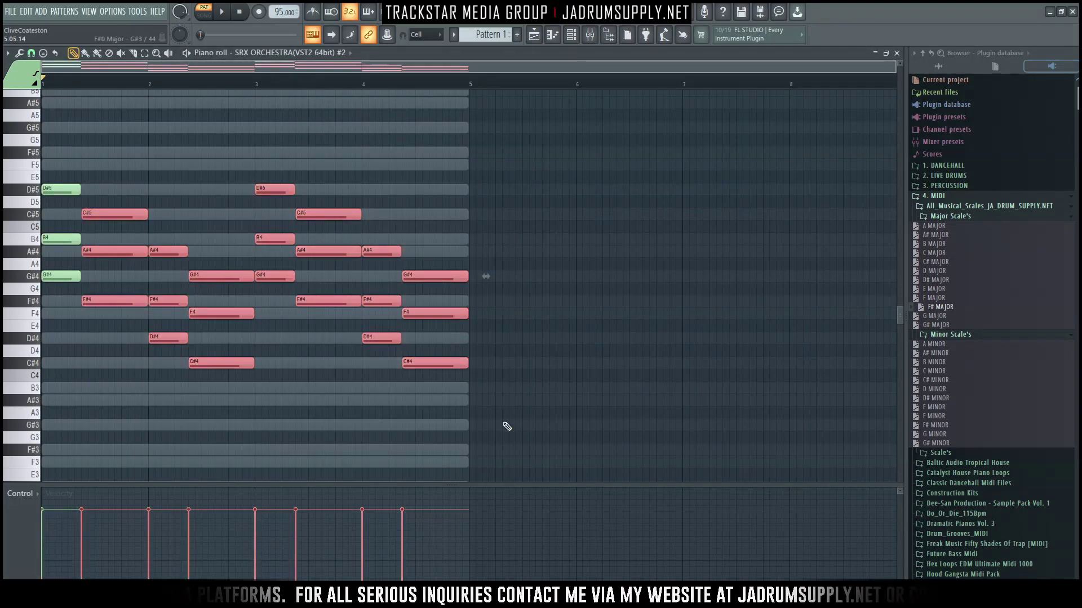
mouse_move(147, 214)
mouse_down()
mouse_move(114, 215)
mouse_move(120, 337)
mouse_up()
drag(205, 243, 226, 378)
drag(309, 206, 329, 307)
drag(437, 371, 407, 276)
click(420, 222)
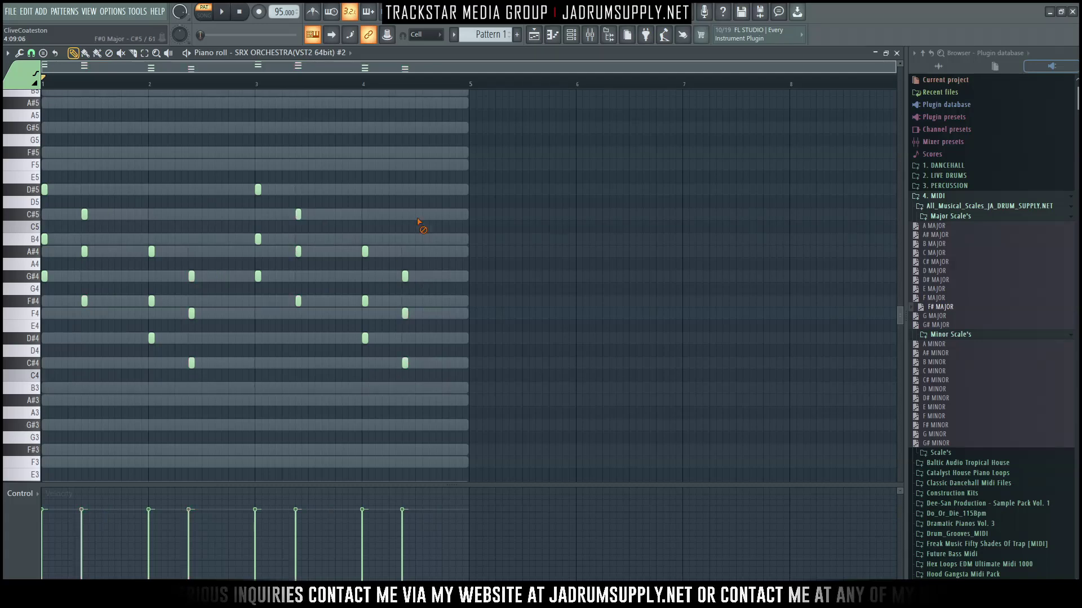
scroll(439, 242, up, 2)
key(space)
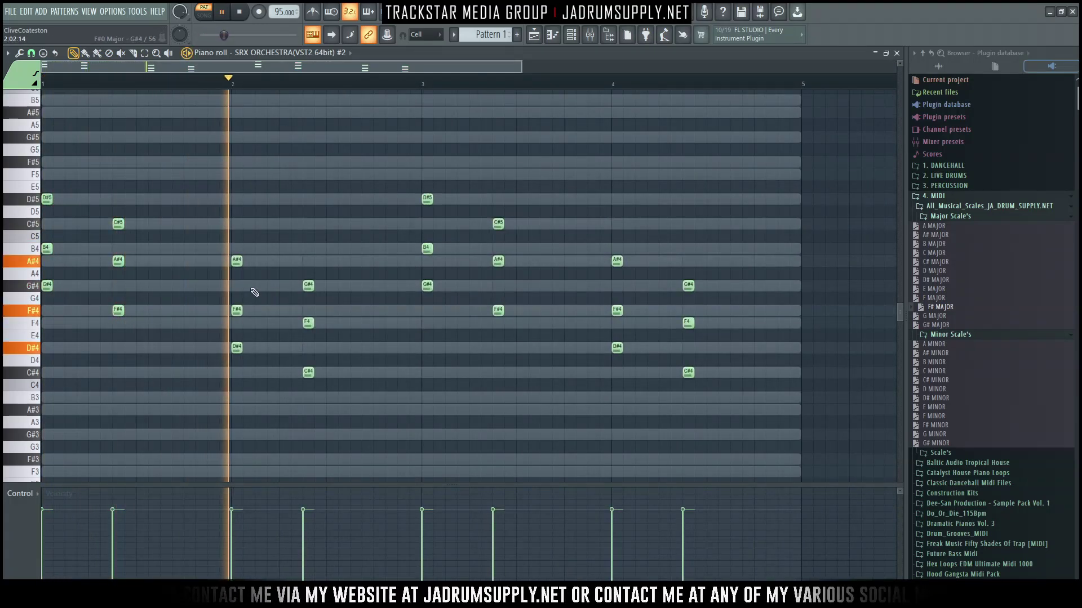
Step: Duplicate the lowest note of every staccato chord one octave lower across all four bars
key(space)
click(46, 285)
shift+click(237, 347)
shift+click(308, 372)
shift+click(427, 286)
shift+click(498, 310)
drag(600, 348, 661, 375)
drag(680, 370, 714, 413)
key(ctrl+c)
key(ctrl+v)
key(ctrl+Down)
key(shift+Down)
key(shift+Left)
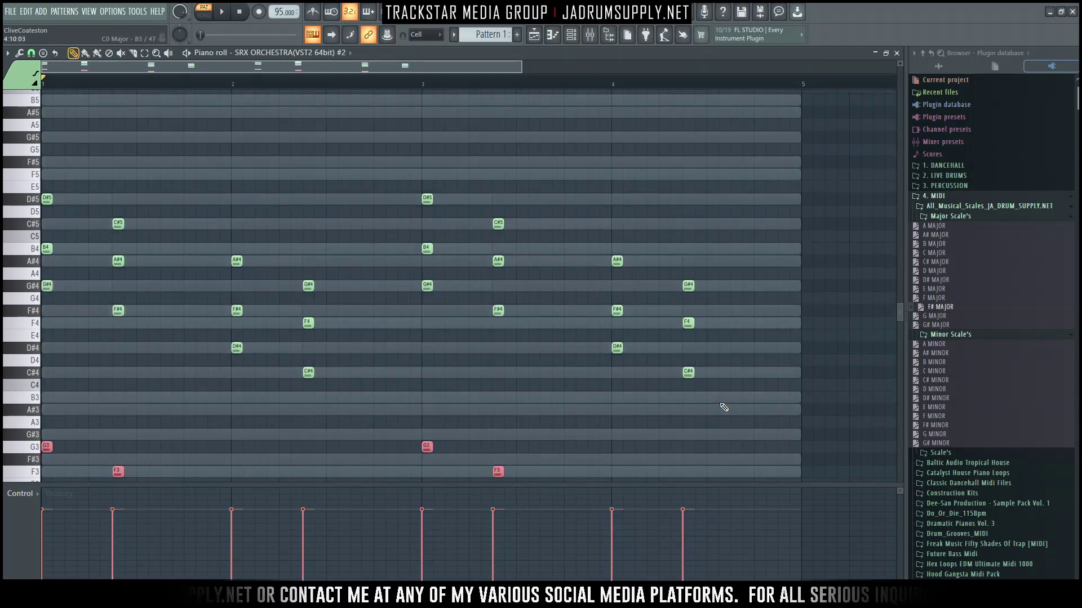
scroll(724, 407, down, 3)
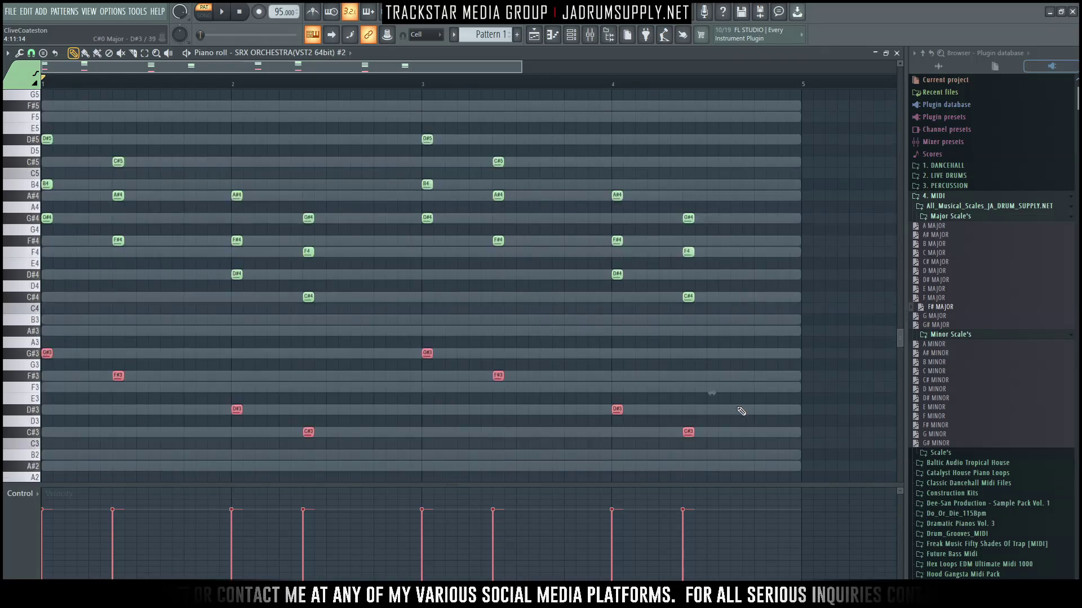
Step: Repeat the C# chord in bars 2 and 4 two steps after the original, including its low note, and play the pattern
drag(296, 204, 359, 462)
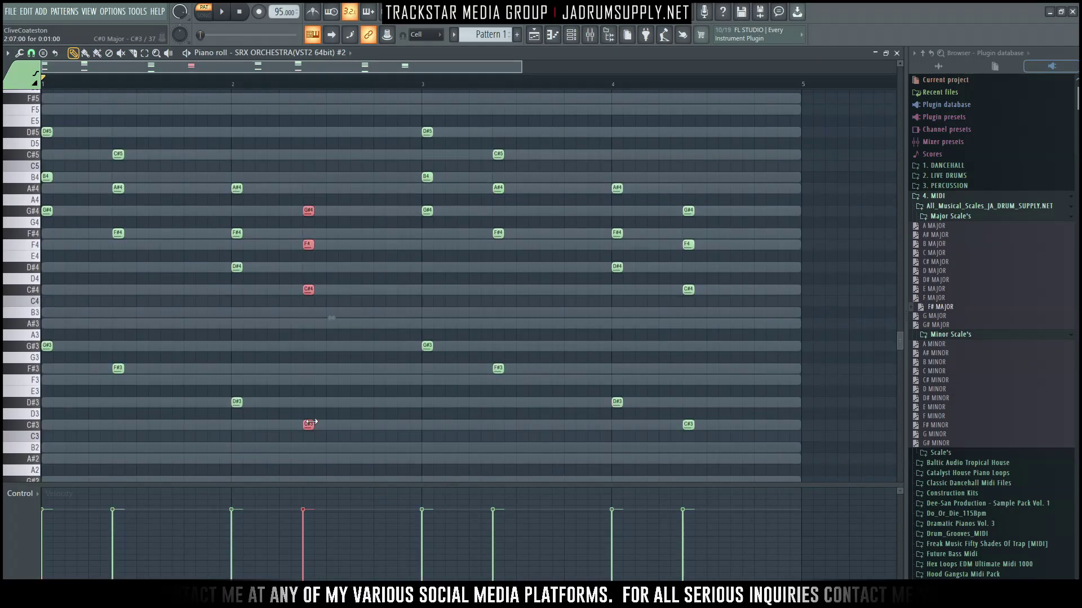
drag(309, 424, 331, 422)
drag(800, 464, 660, 183)
key(space)
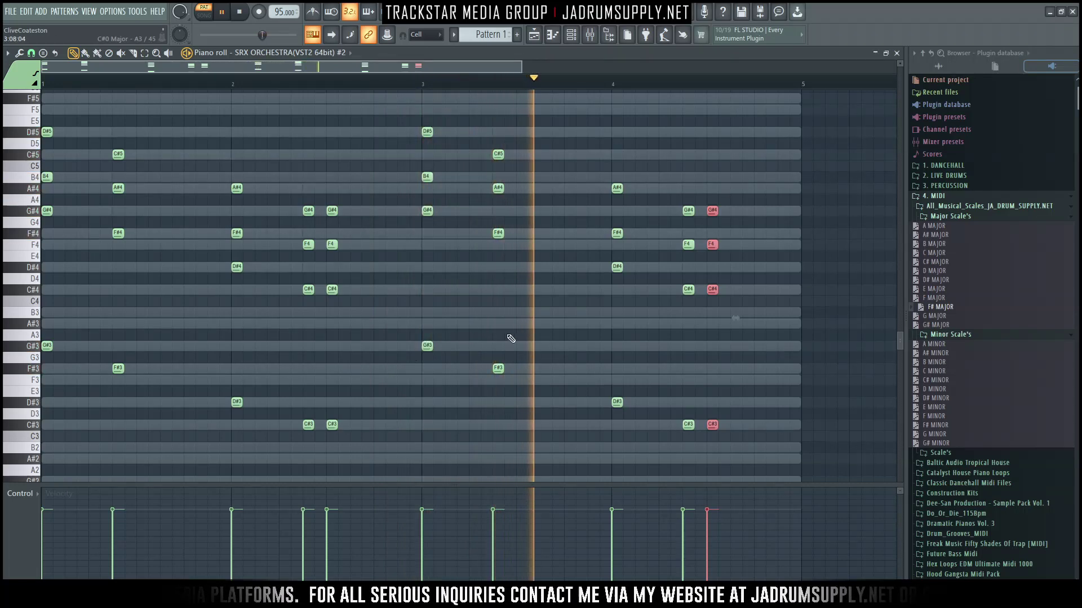
key(space)
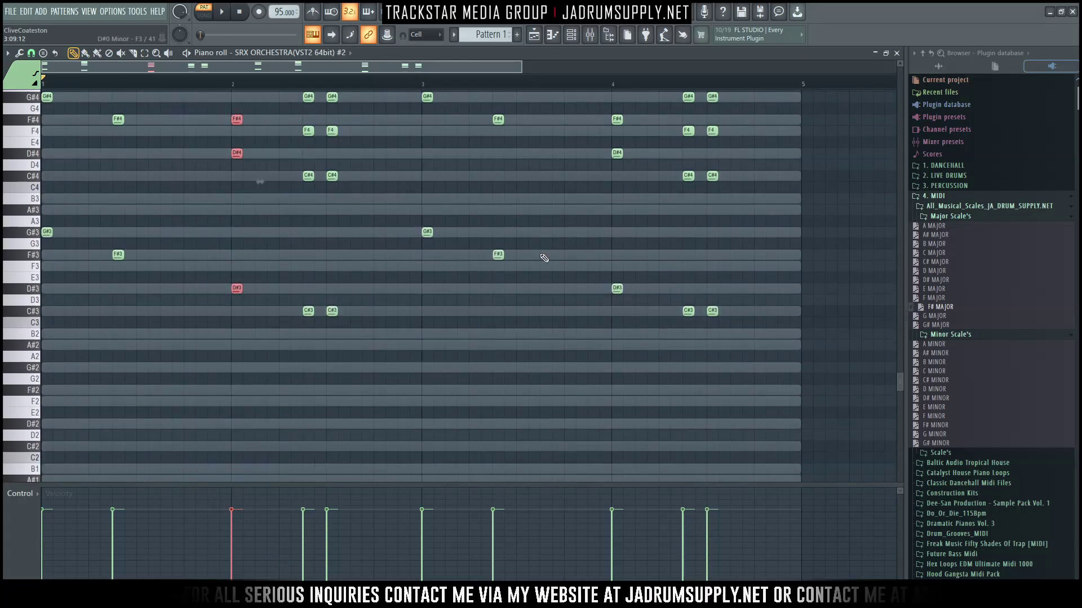
Step: Repeat the D# chord at the start of bars 2 and 4 two steps after the original, including its low note, and play it
drag(592, 317, 637, 216)
scroll(580, 213, up, 8)
scroll(603, 242, down, 6)
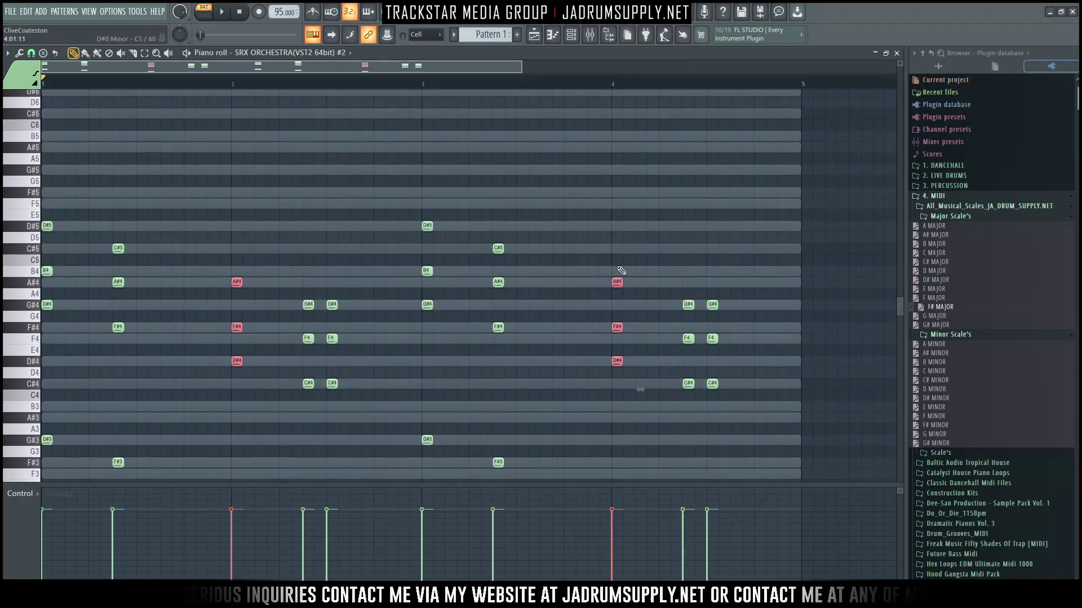
drag(618, 283, 642, 282)
key(space)
Step: Shorten all the staccato string notes slightly and clear the selection
key(ctrl+a)
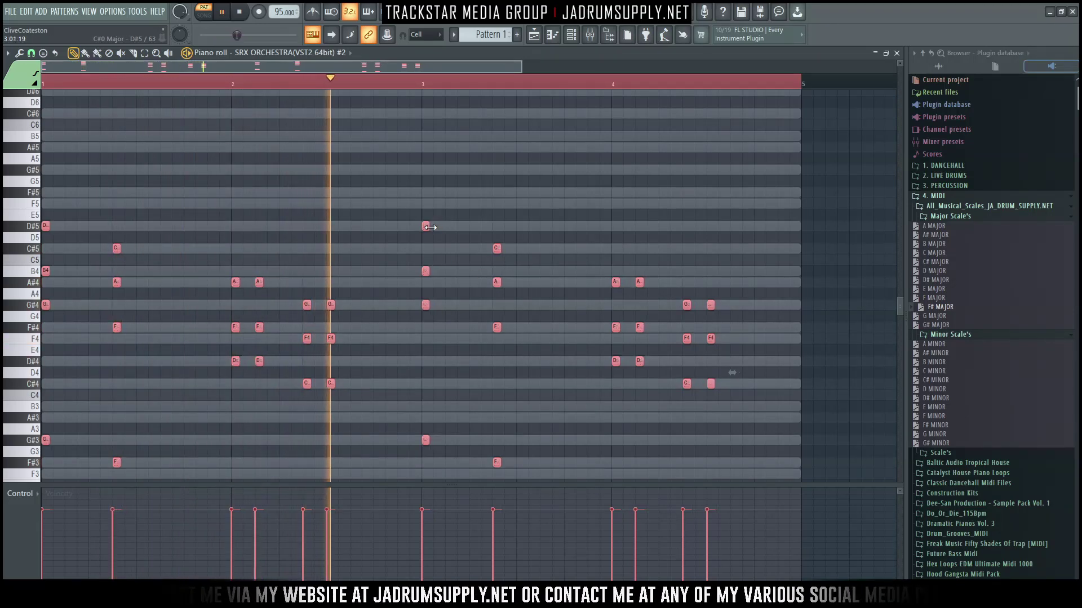
key(ctrl+d)
scroll(509, 165, down, 3)
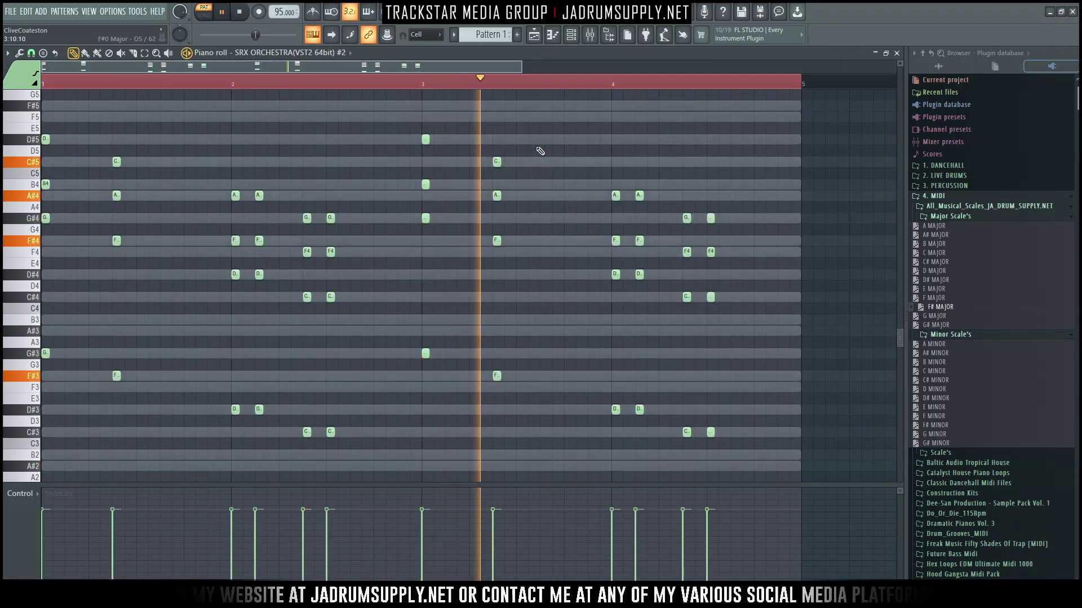
Step: Stop playback and load the PN Nexus Grandpiano Soft preset from the Piano category in the Nexus channel
key(F6)
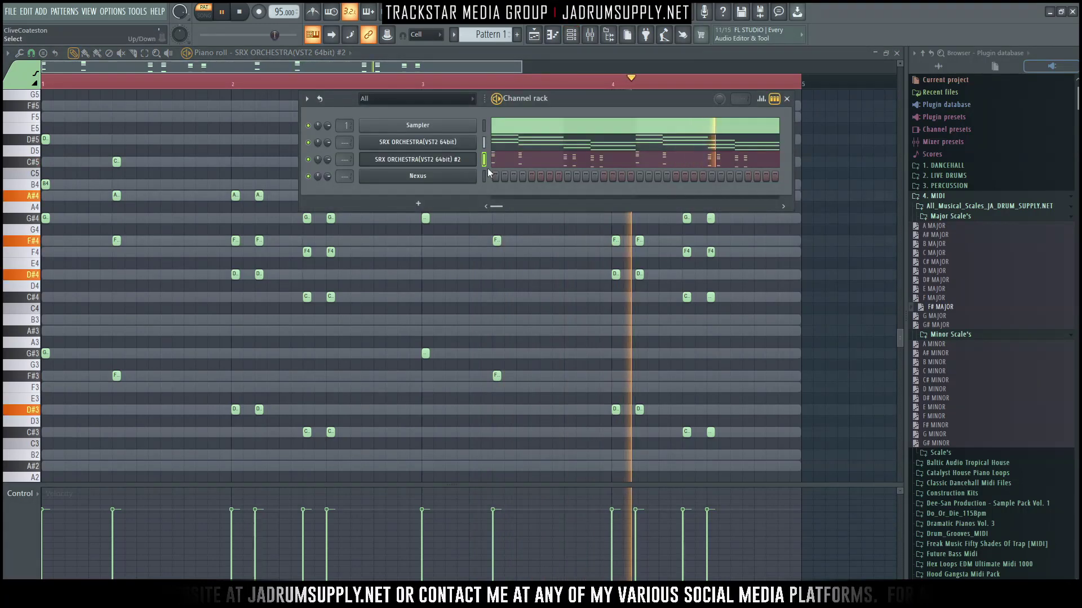
key(space)
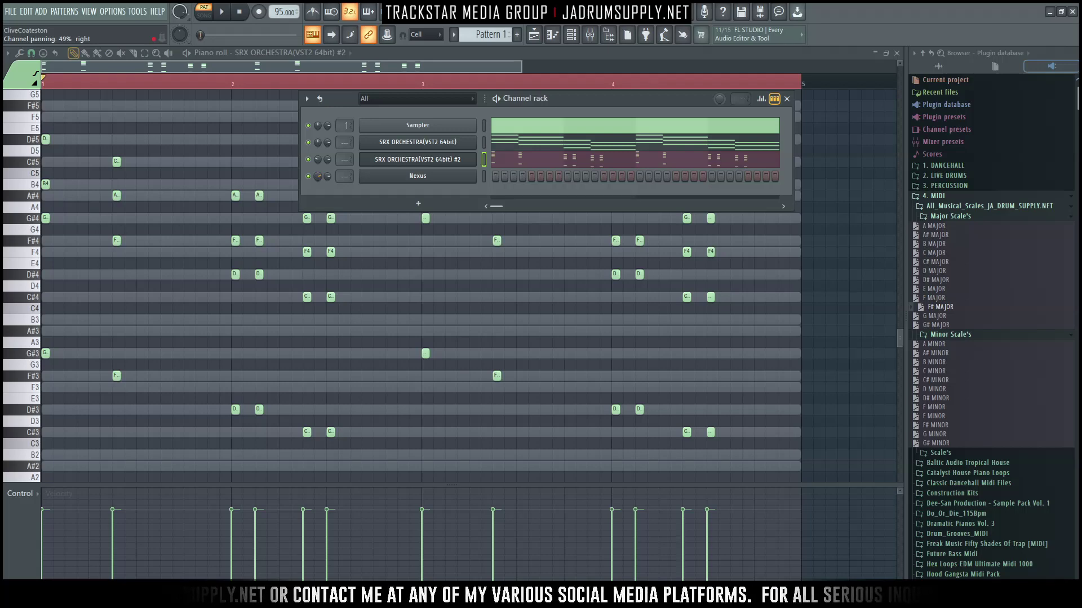
click(467, 179)
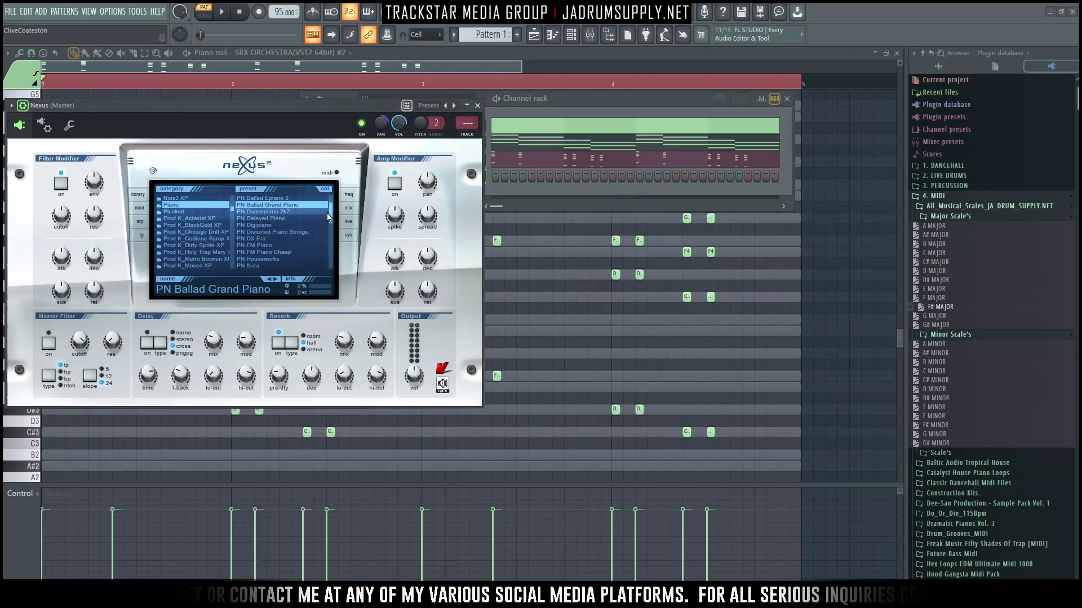
drag(333, 213, 330, 233)
click(304, 239)
Step: Copy the sustained chord progression into the Nexus channel's piano roll and slightly randomize the note velocities
click(542, 184)
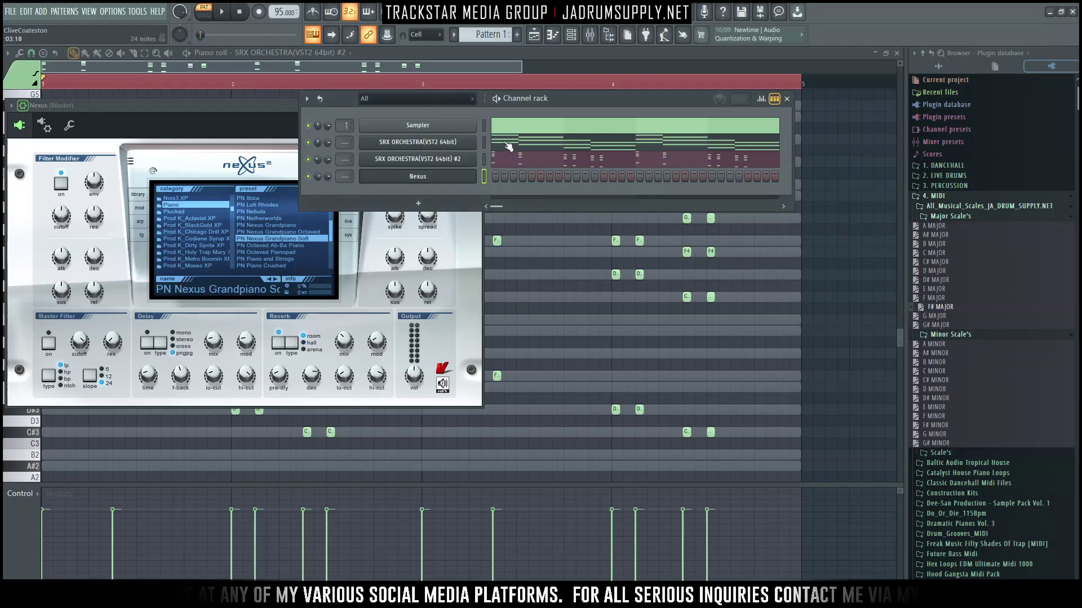
click(486, 179)
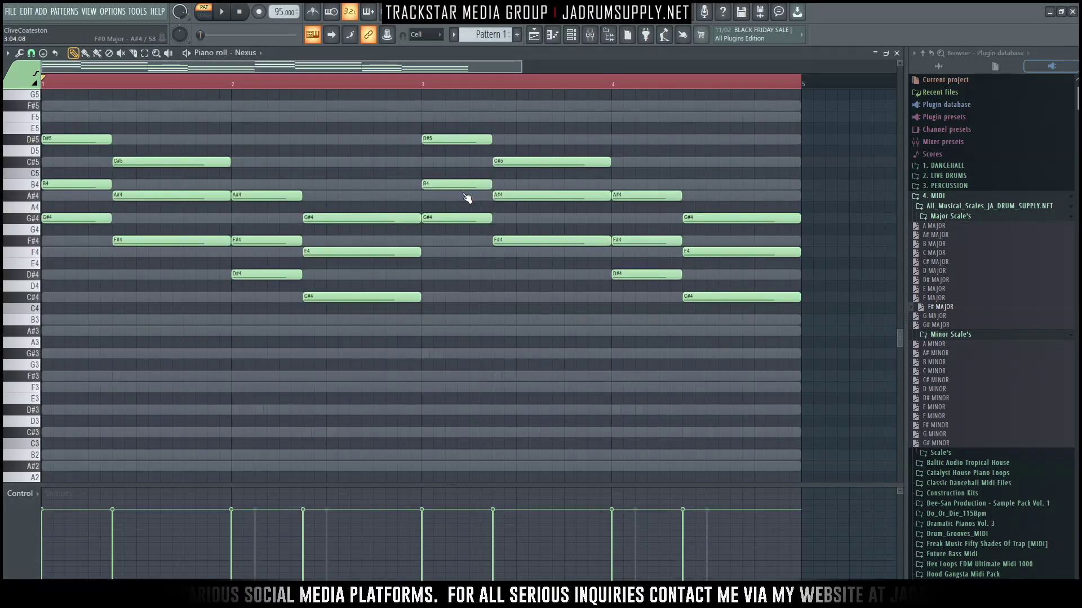
key(alt+r)
drag(519, 346, 519, 354)
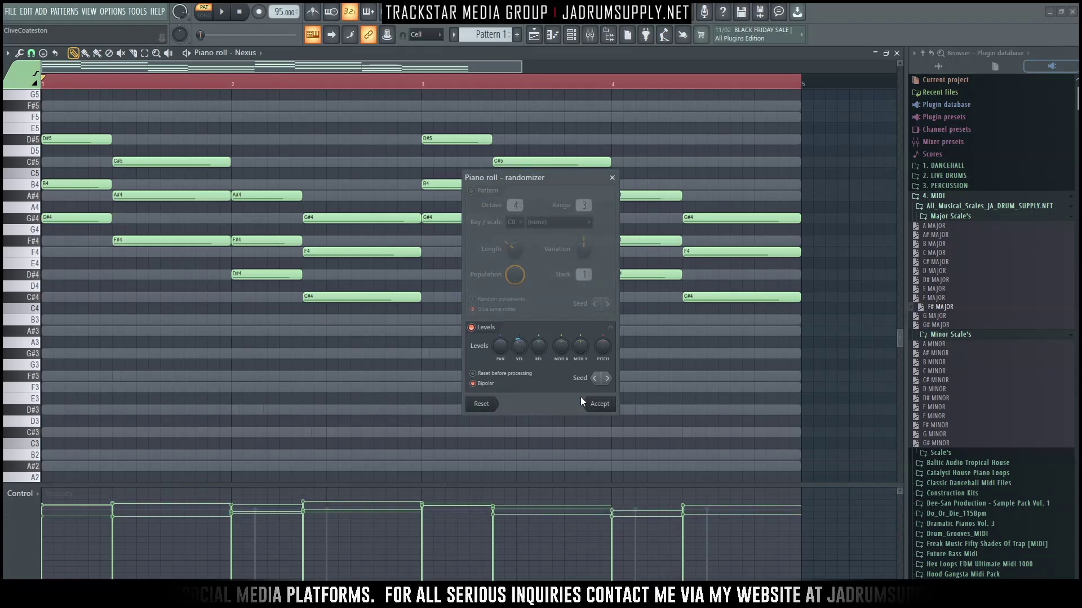
click(598, 404)
Step: Lower the velocity of all the piano notes slightly and listen to the progression
key(ctrl+a)
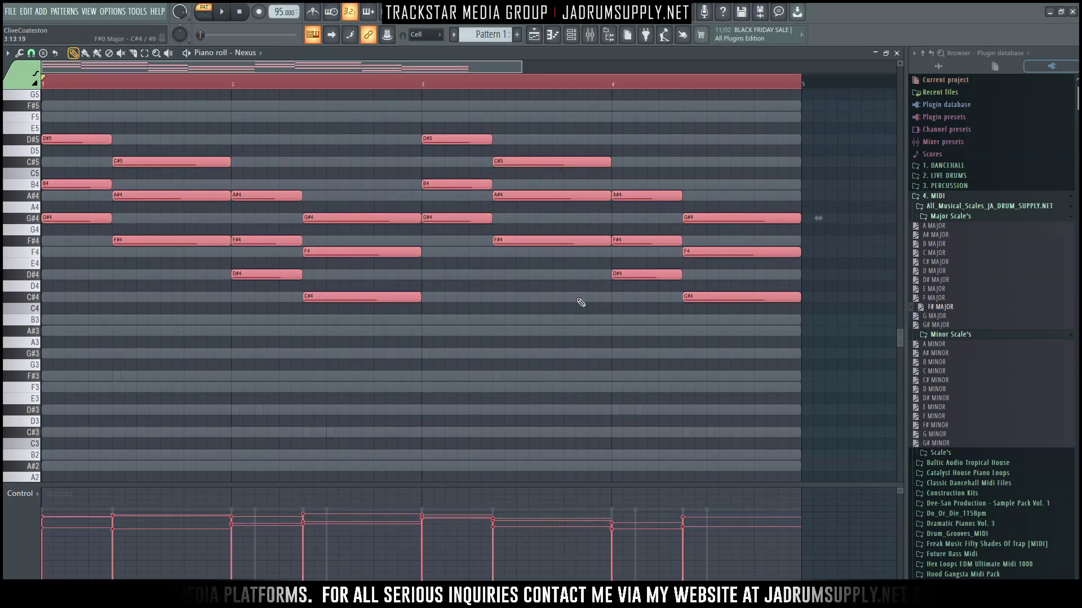
key(space)
scroll(452, 84, down, 3)
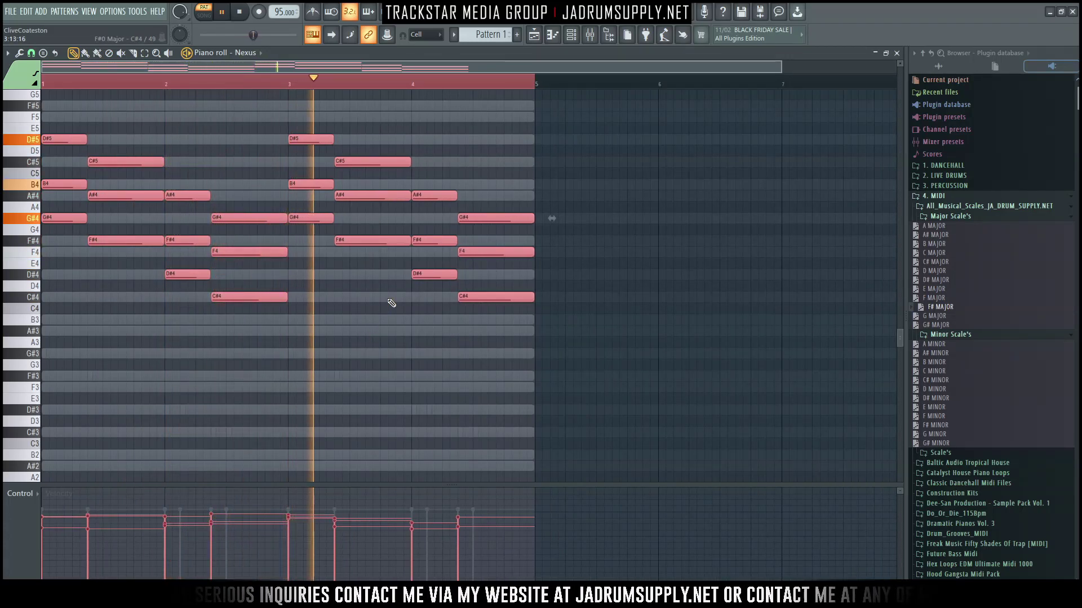
key(space)
Step: Duplicate the lowest note of every piano chord one octave lower and play the progression
ctrl+click(242, 297)
ctrl+click(261, 253)
ctrl+click(312, 218)
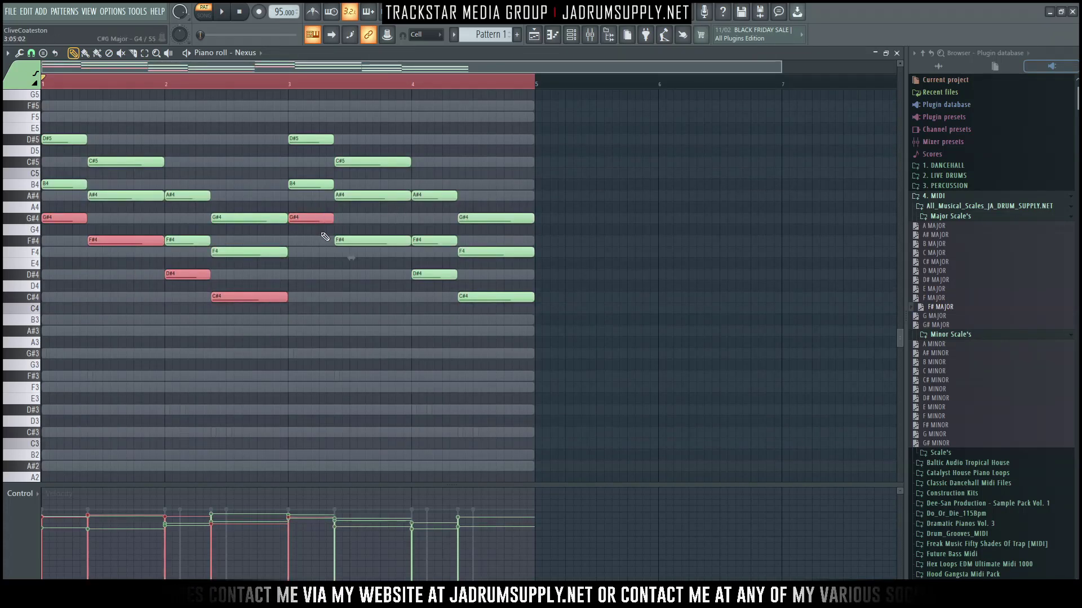
ctrl+click(364, 240)
ctrl+click(435, 274)
ctrl+click(524, 299)
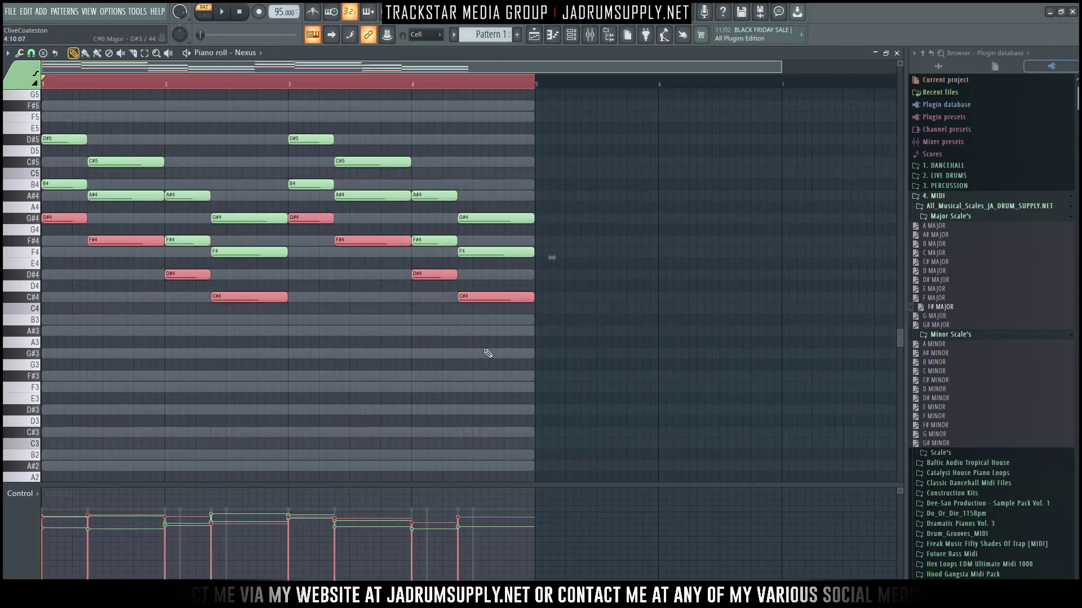
key(ctrl+Down)
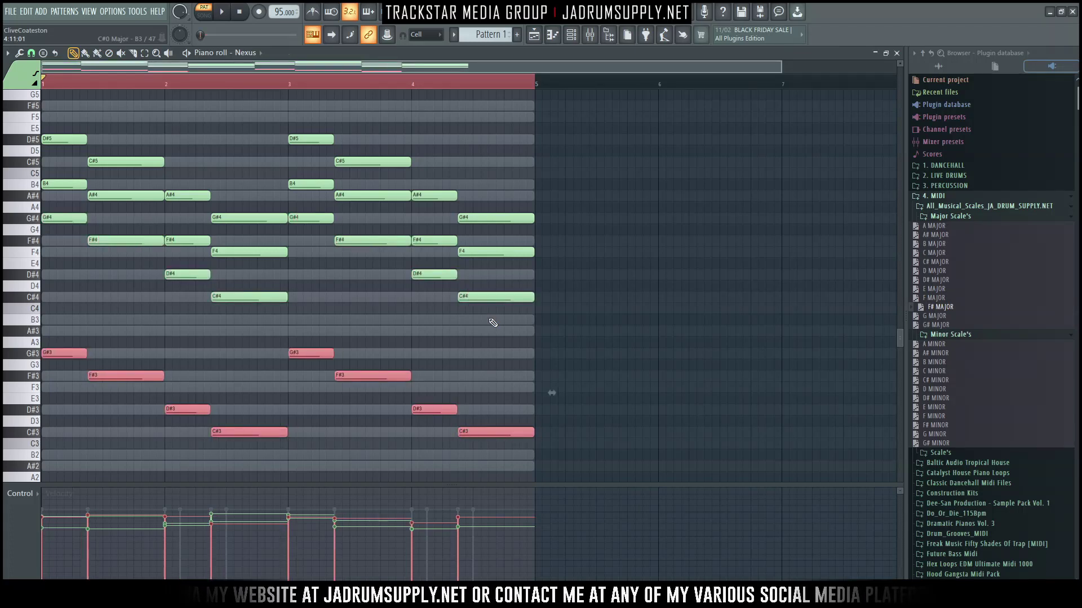
scroll(485, 321, up, 2)
key(ctrl+d)
key(space)
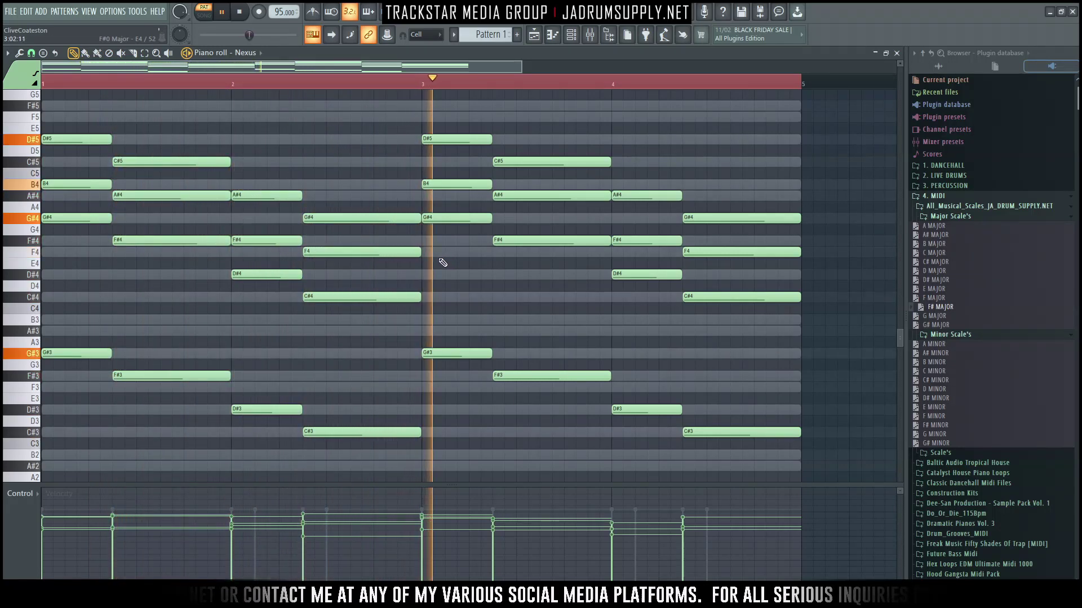
key(space)
drag(455, 375, 441, 102)
key(alt+s)
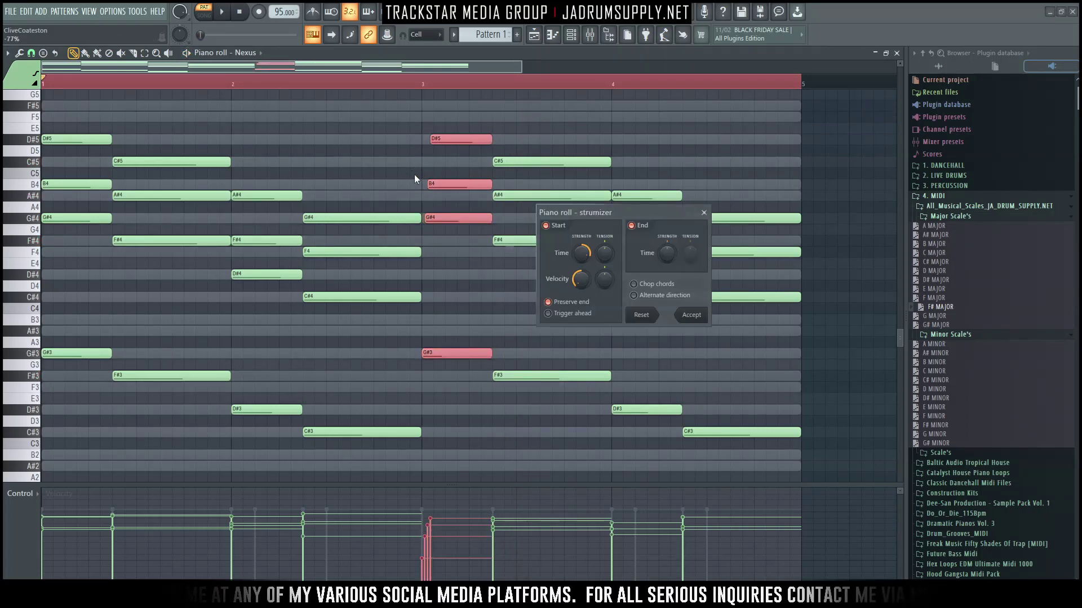
drag(581, 279, 581, 274)
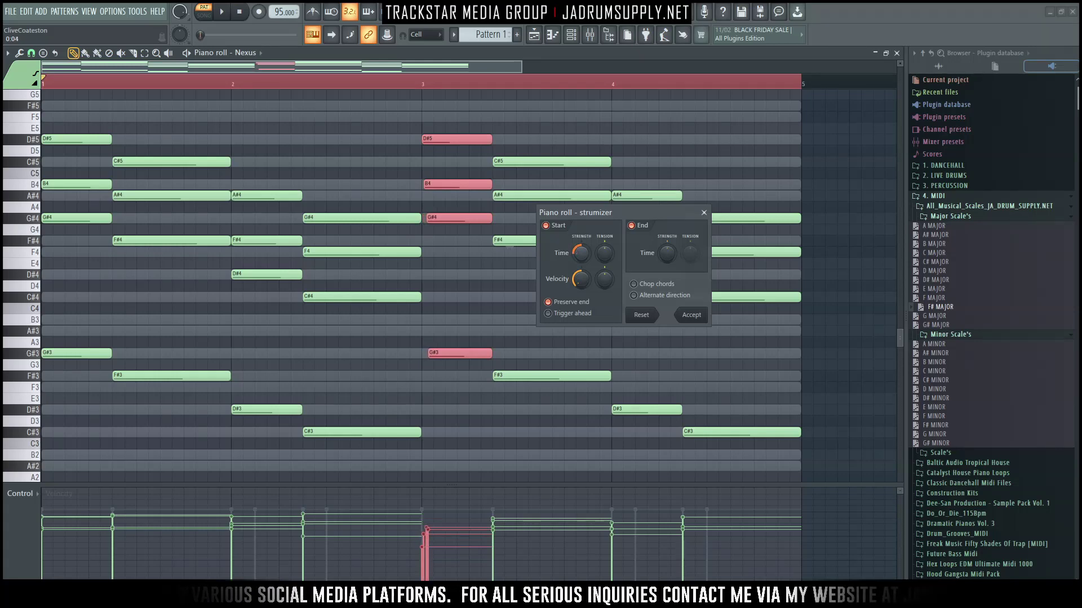
drag(576, 278, 575, 273)
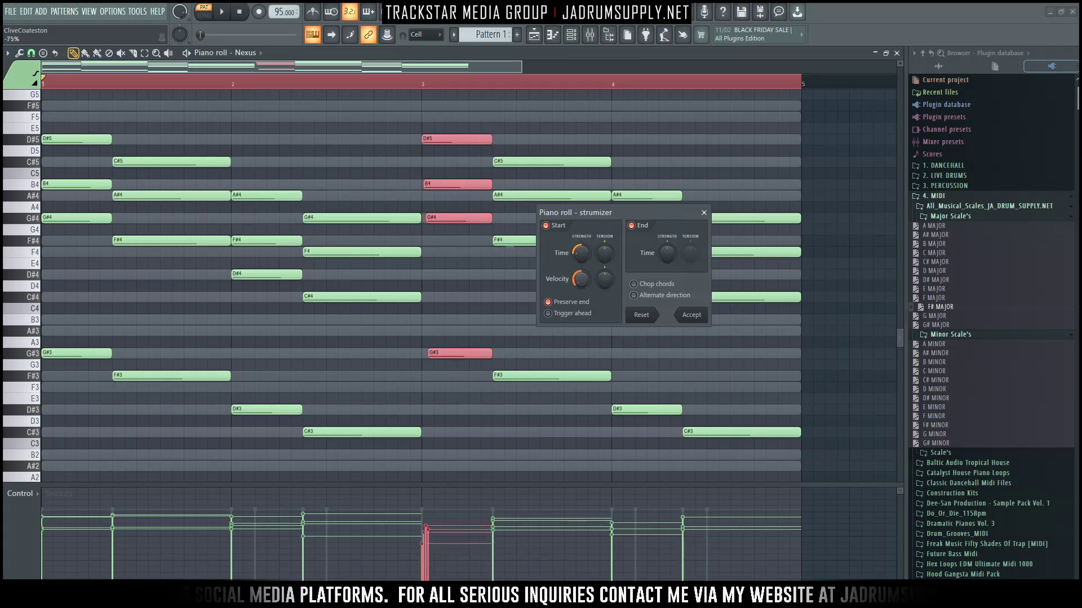
drag(587, 288, 576, 295)
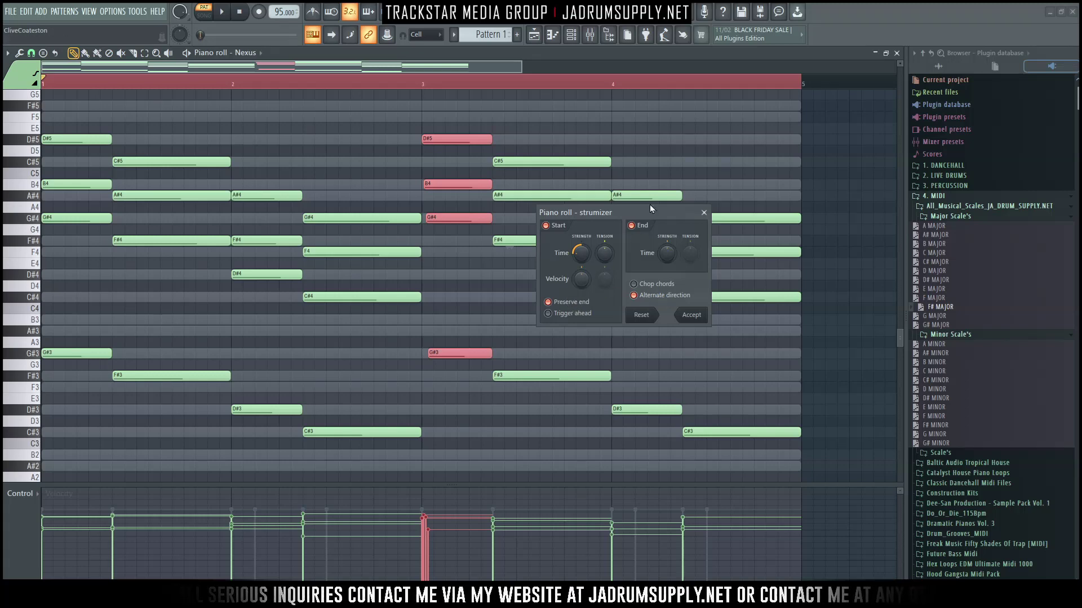
click(704, 212)
Step: Set the snap to 1/6 step and delay the first chord's B4 by 1/6 step and its G#3 by 2/6 step
scroll(103, 84, up, 3)
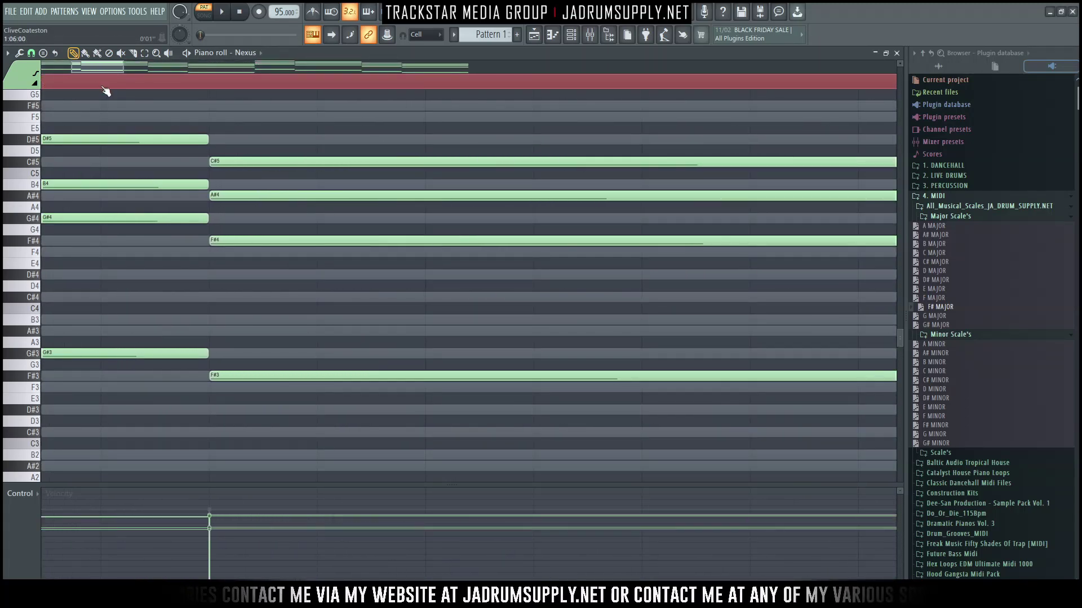
scroll(105, 69, up, 3)
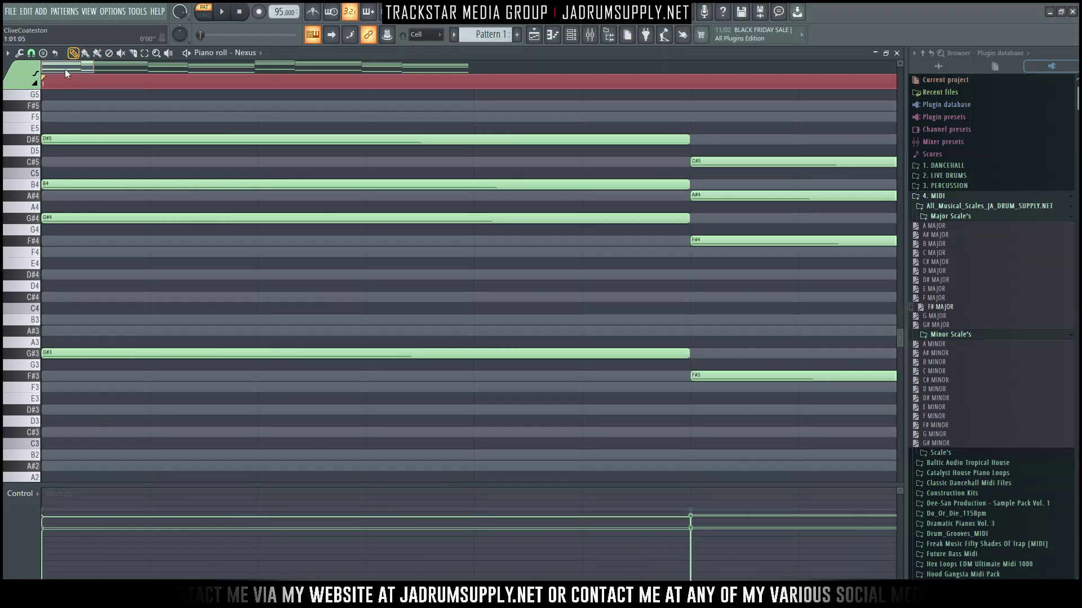
click(31, 52)
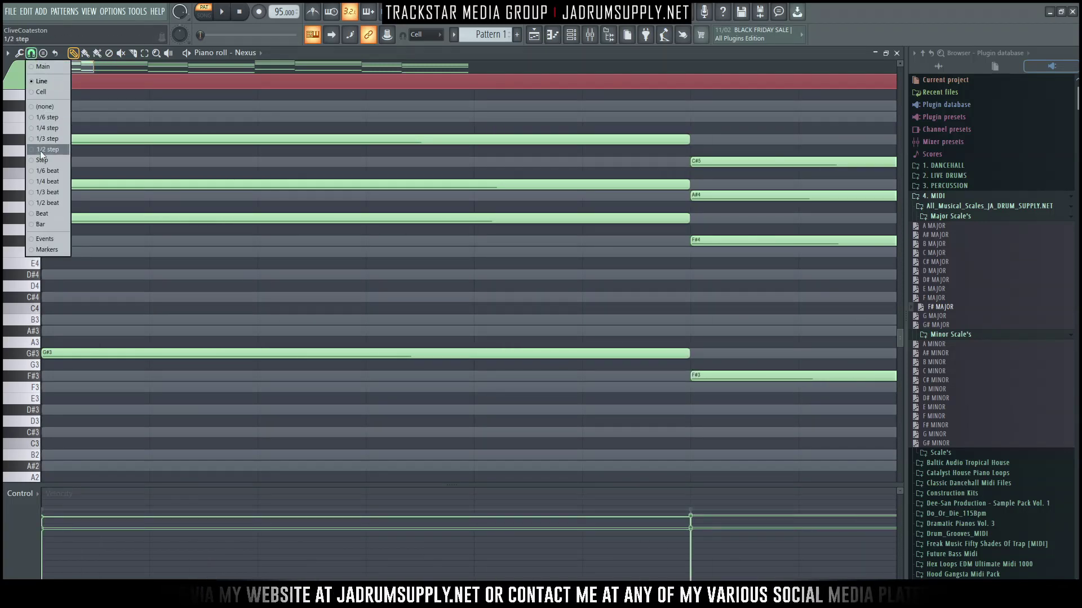
click(52, 118)
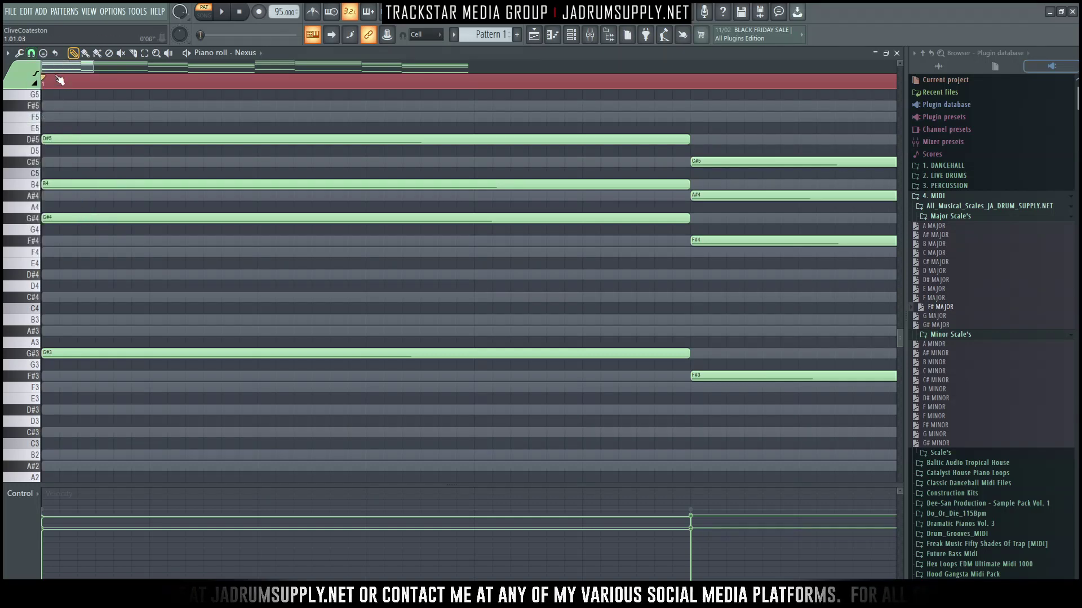
drag(67, 187, 85, 188)
drag(77, 355, 112, 355)
scroll(112, 83, down, 3)
scroll(113, 83, down, 2)
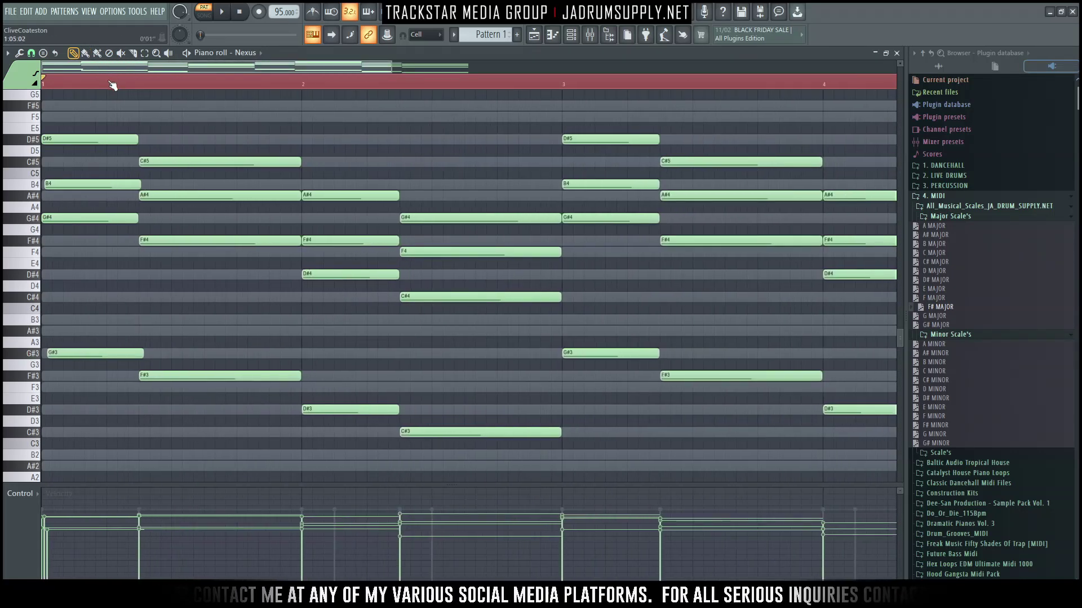
Step: Play the staggered first chord and undo the moves of its B4 and G#3 notes
key(space)
scroll(113, 84, up, 4)
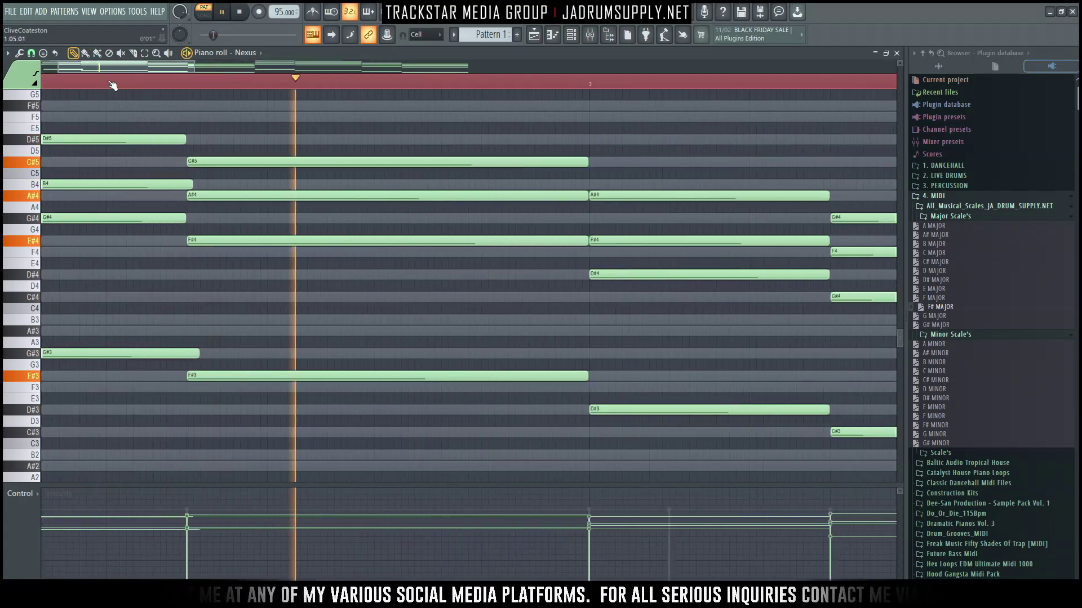
key(space)
scroll(57, 84, up, 2)
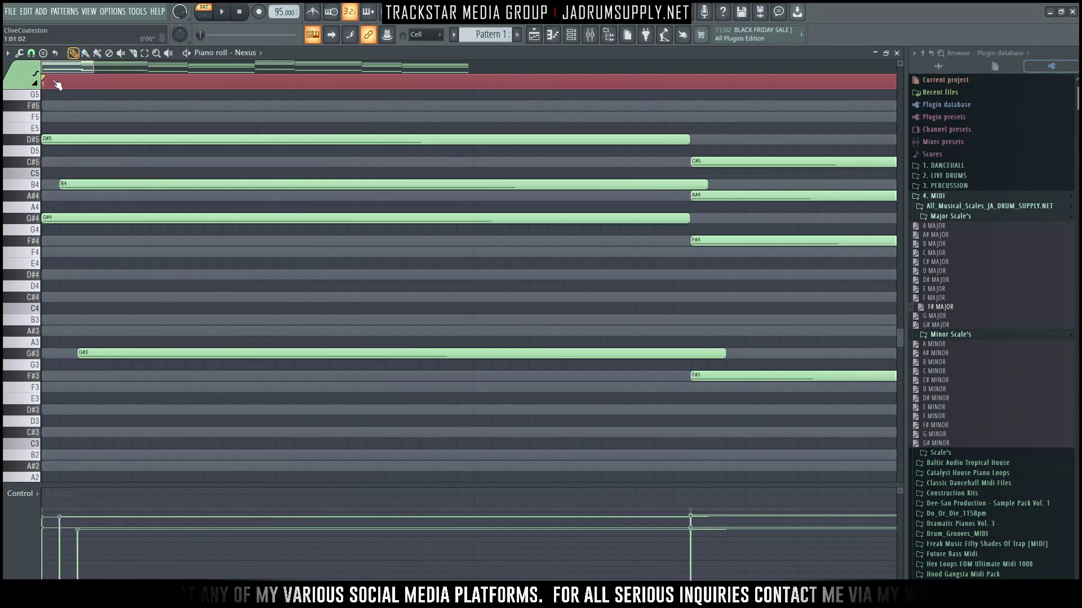
key(ctrl+z)
Step: Set the piano roll snap to Cell and delay the first chord's G#3 and B4 by a tiny amount
click(37, 57)
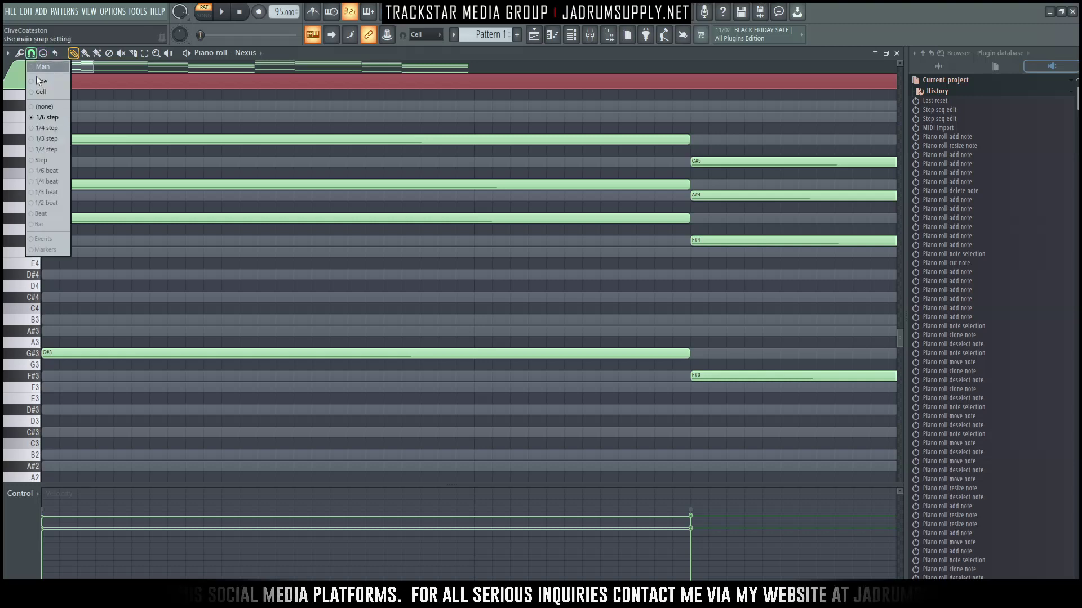
click(41, 92)
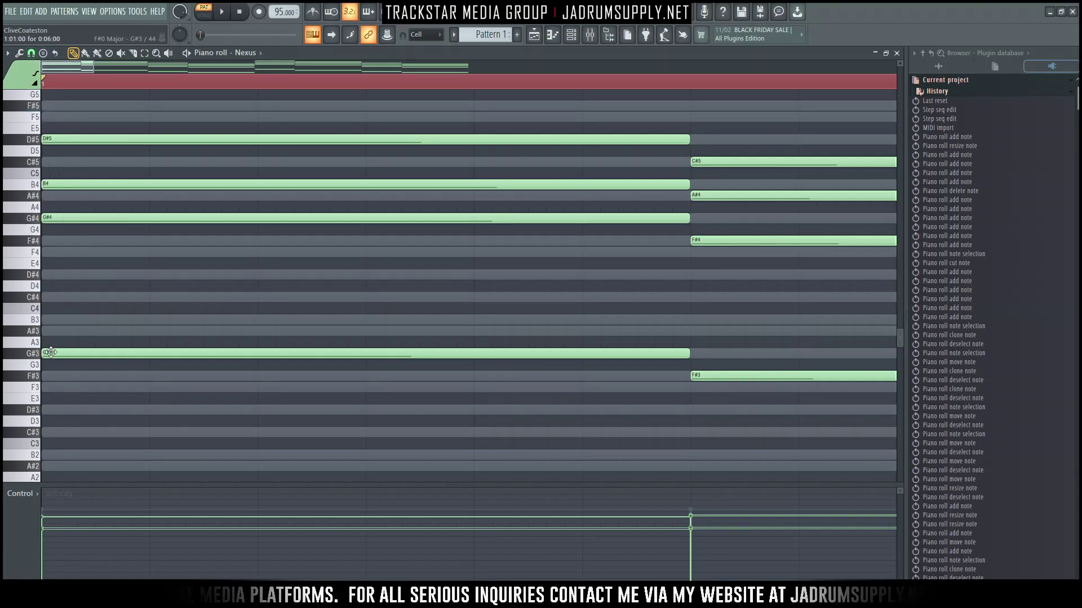
drag(55, 353, 55, 353)
drag(49, 184, 60, 183)
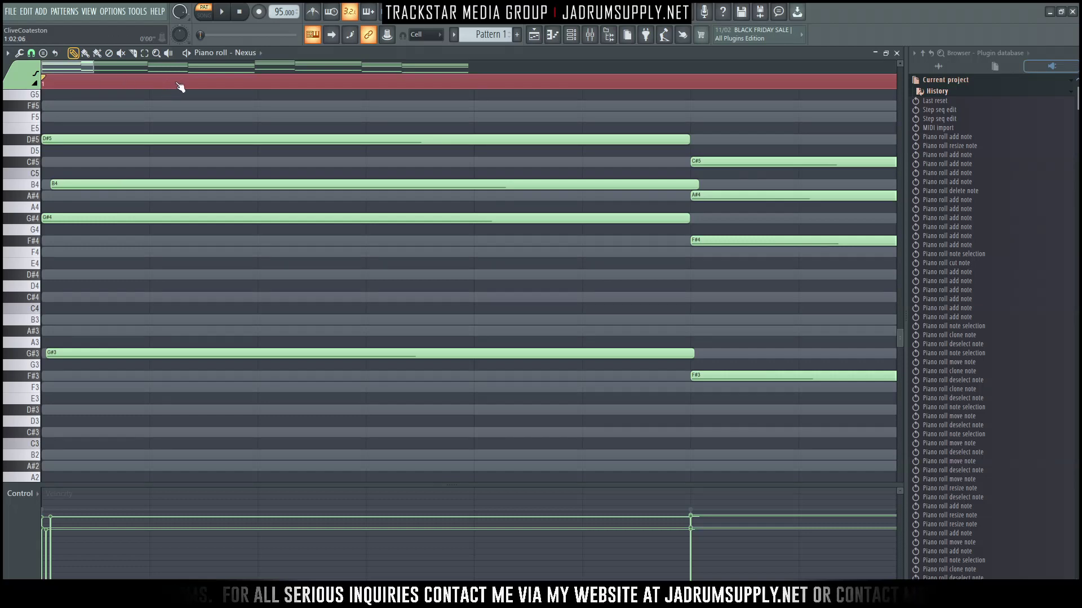
Step: Nudge the second chord's A#4, F#4 and C#5 slightly later and listen to the result
scroll(179, 89, down, 2)
drag(338, 195, 341, 196)
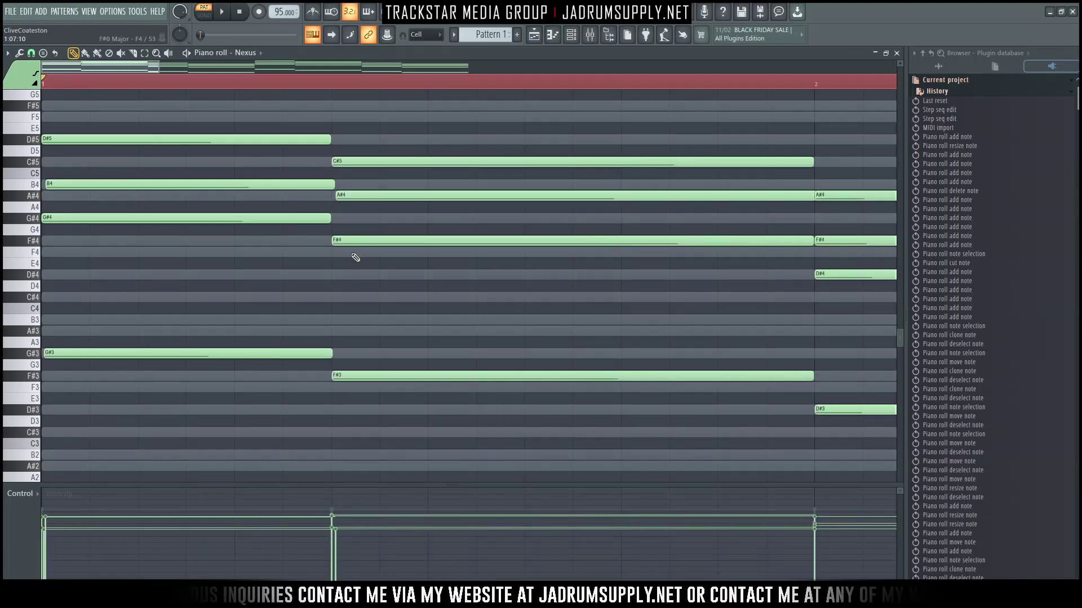
drag(338, 240, 340, 241)
scroll(383, 92, down, 2)
key(space)
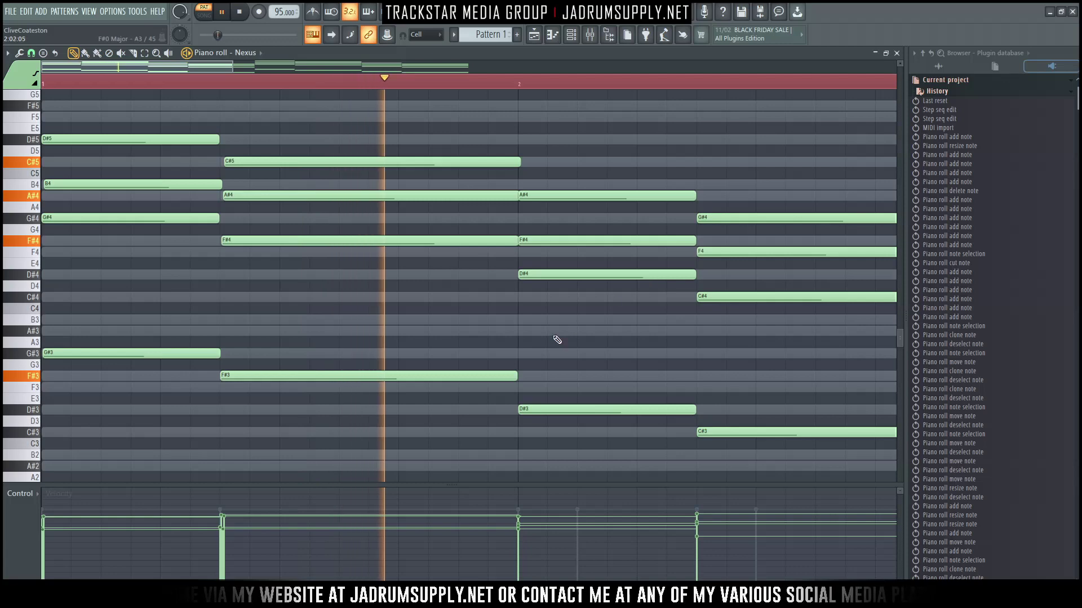
key(space)
Step: Nudge the third chord's D#4 and A#4 and the fourth chord's F4 and C#3 slightly later, and play the pattern
drag(545, 280, 549, 279)
drag(549, 196, 552, 195)
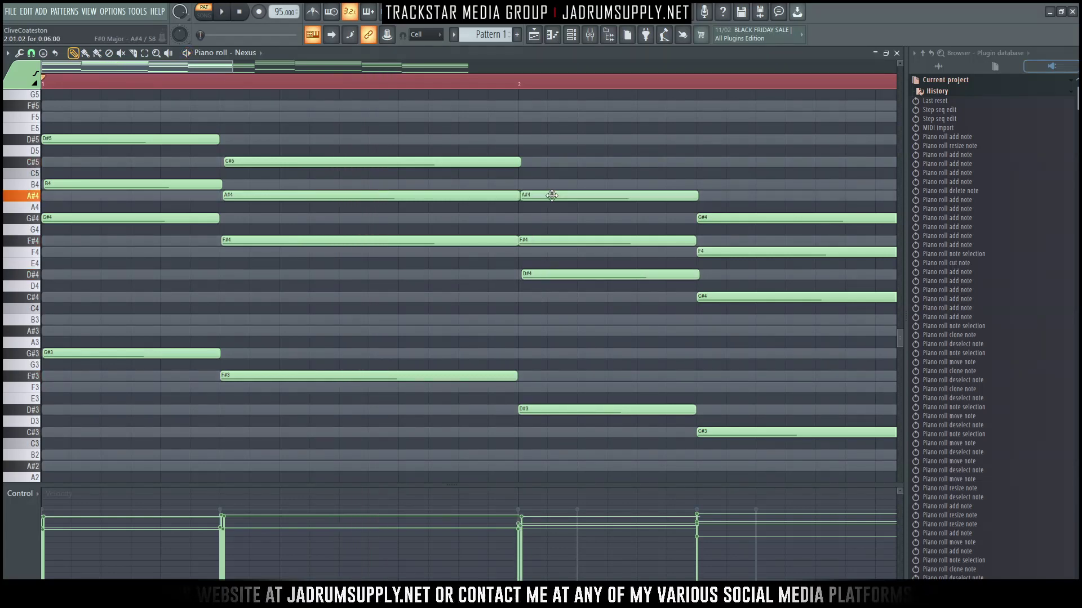
key(space)
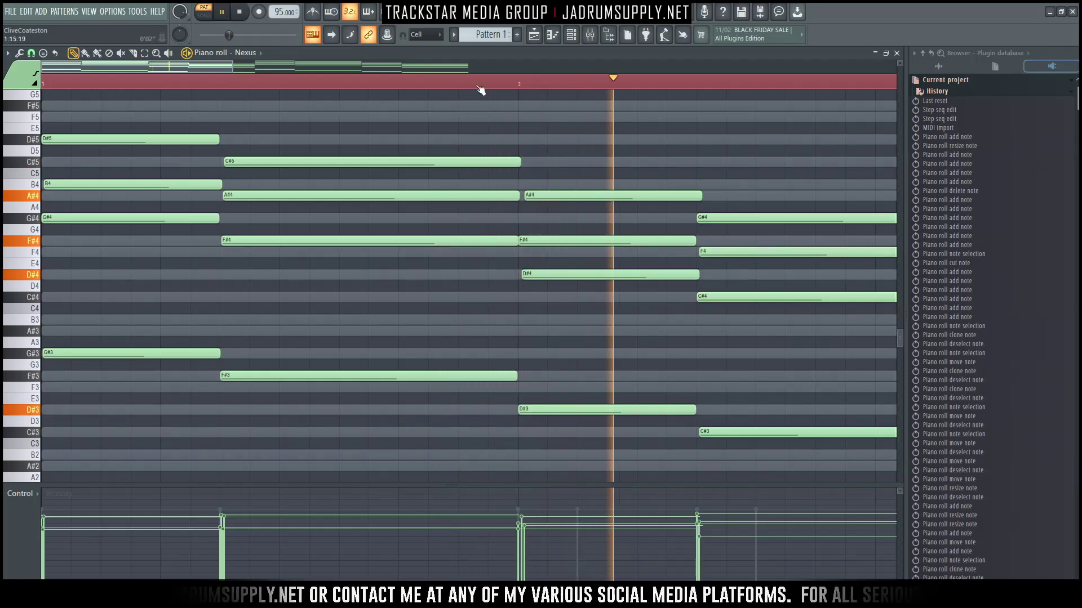
scroll(453, 83, down, 2)
scroll(529, 93, down, 3)
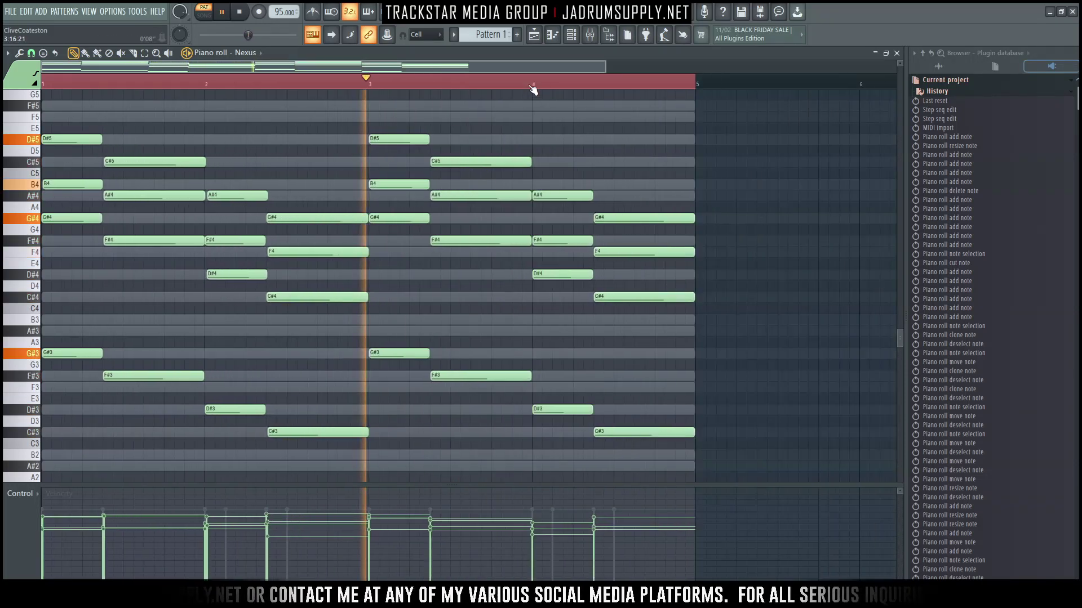
scroll(533, 91, down, 1)
key(space)
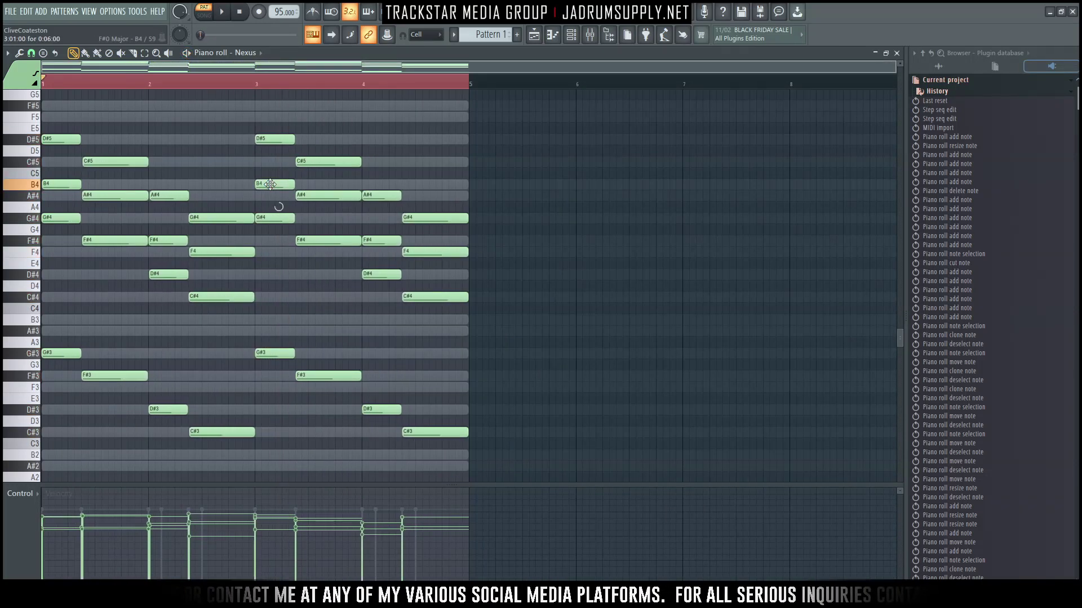
Step: In bar 3, nudge G#4 and F#4 slightly earlier and D#5, B4, G#3, A#4, F#3 and C#5 slightly later
scroll(260, 90, up, 5)
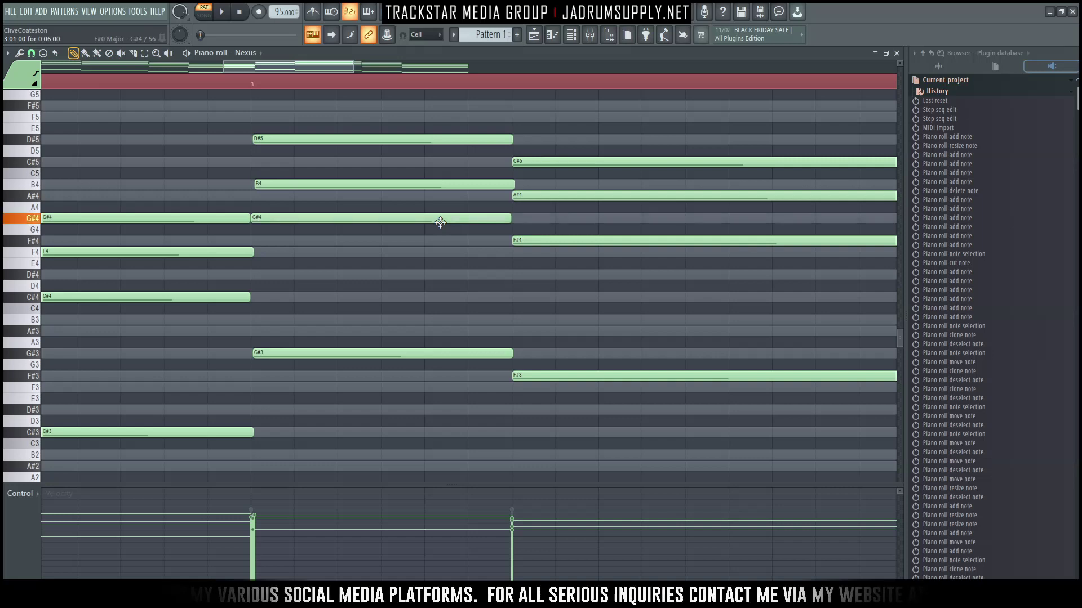
drag(440, 223, 437, 223)
drag(535, 240, 533, 240)
drag(527, 196, 531, 196)
drag(539, 376, 542, 376)
drag(536, 162, 540, 162)
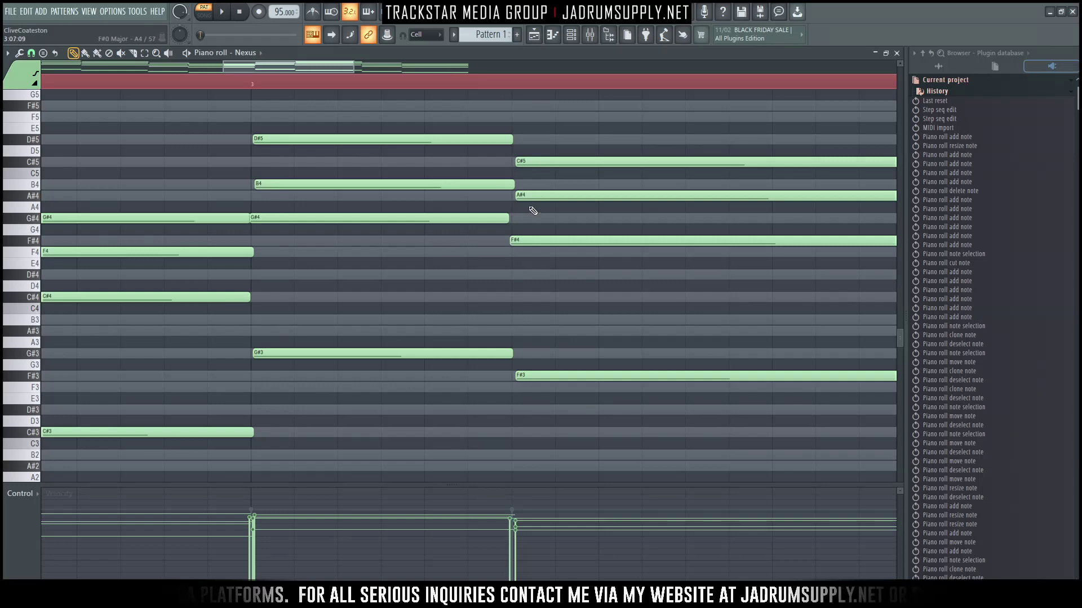
scroll(458, 83, down, 3)
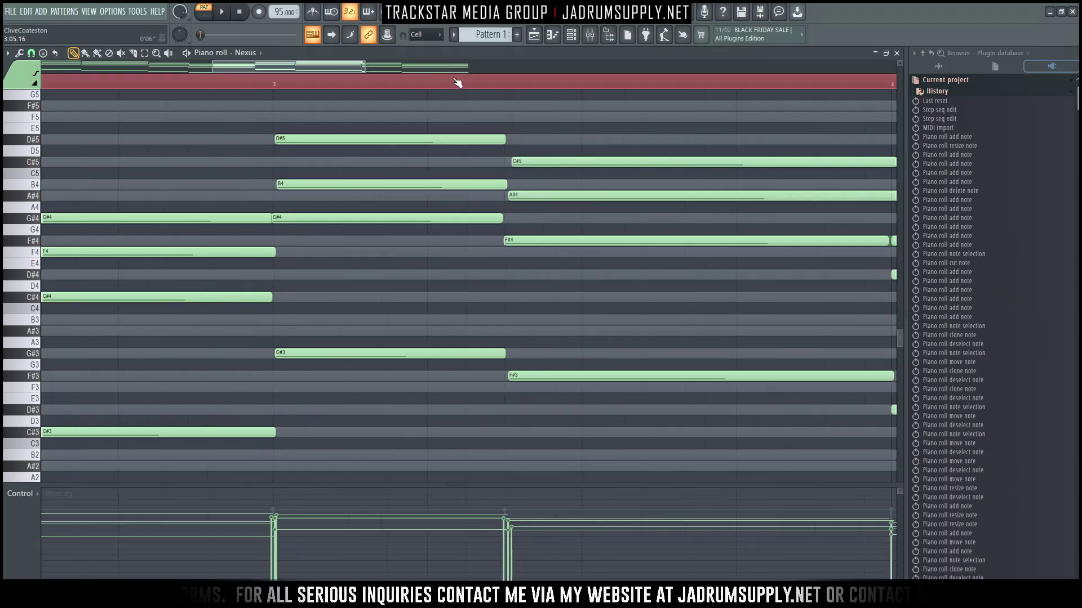
Step: In bar 4, nudge D#4, A#4 and F4 slightly earlier and D#3, G#4 and C#3 slightly later
drag(375, 72, 405, 76)
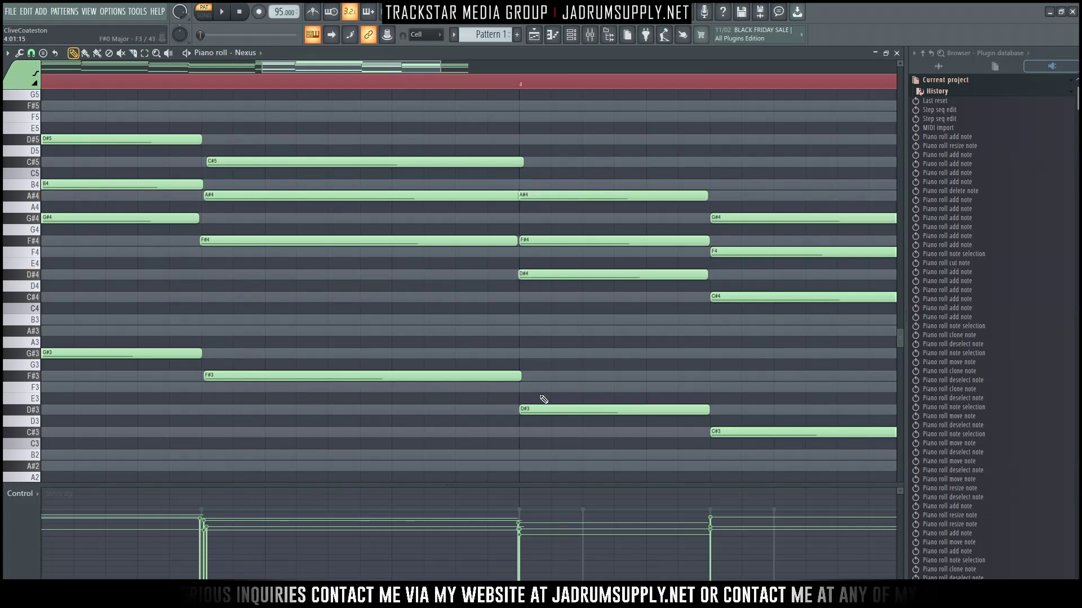
mouse_move(539, 406)
mouse_down()
mouse_move(546, 428)
mouse_move(535, 407)
mouse_up()
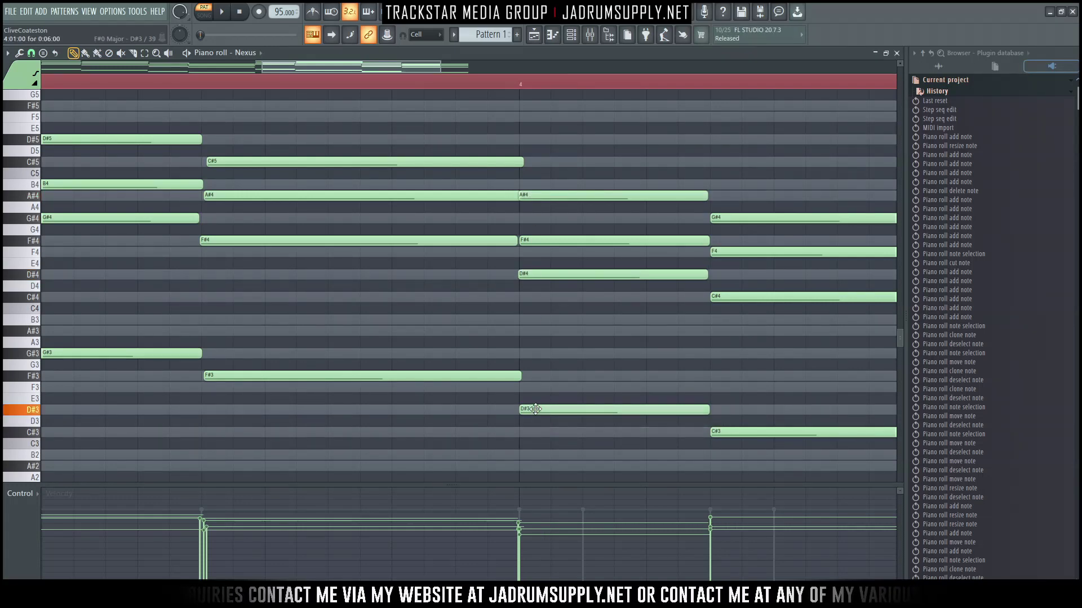
drag(412, 65, 446, 66)
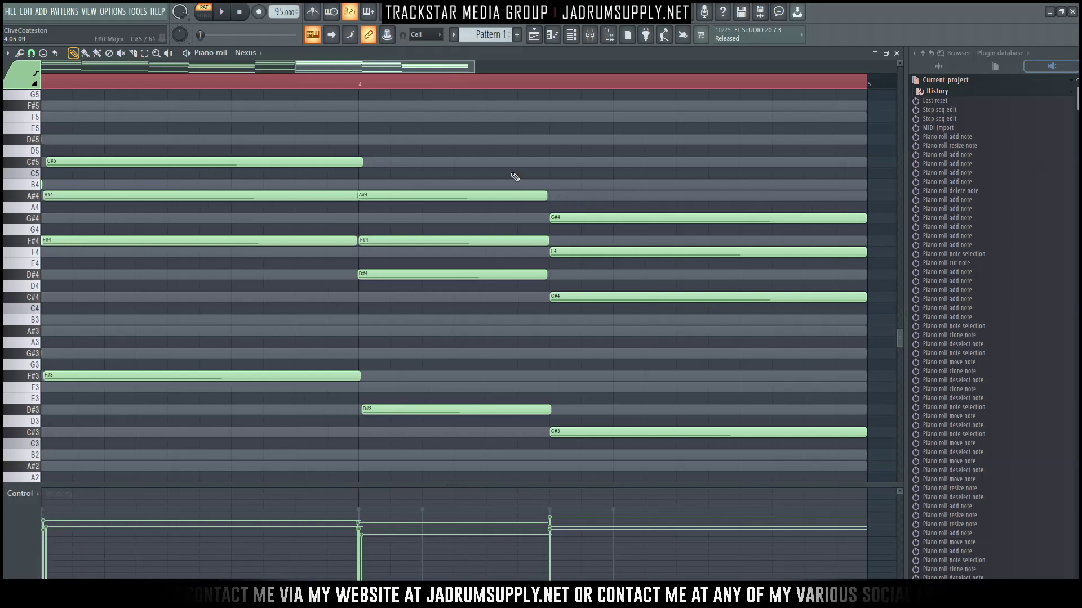
drag(558, 218, 562, 220)
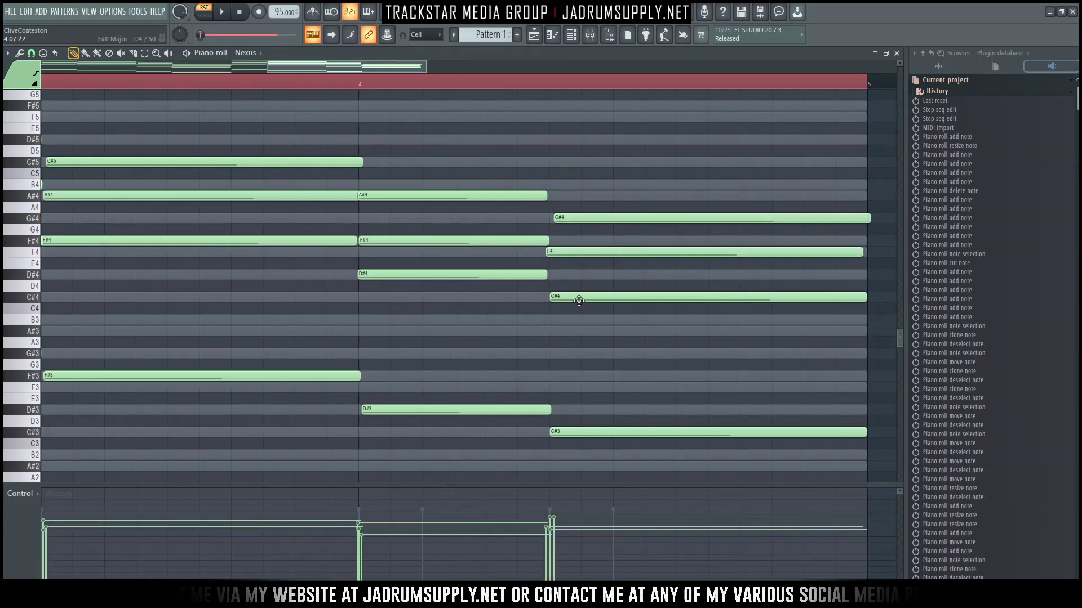
drag(565, 431, 565, 431)
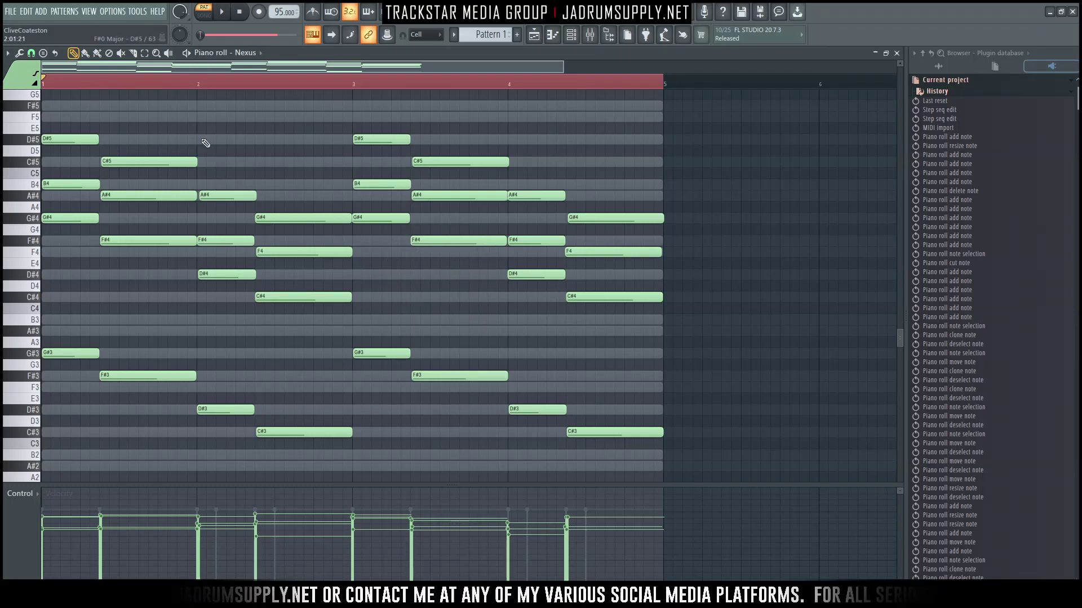
Step: Check the pattern's length in the channel rack, close the mixer and reposition the rack over the piano roll
click(589, 35)
click(570, 35)
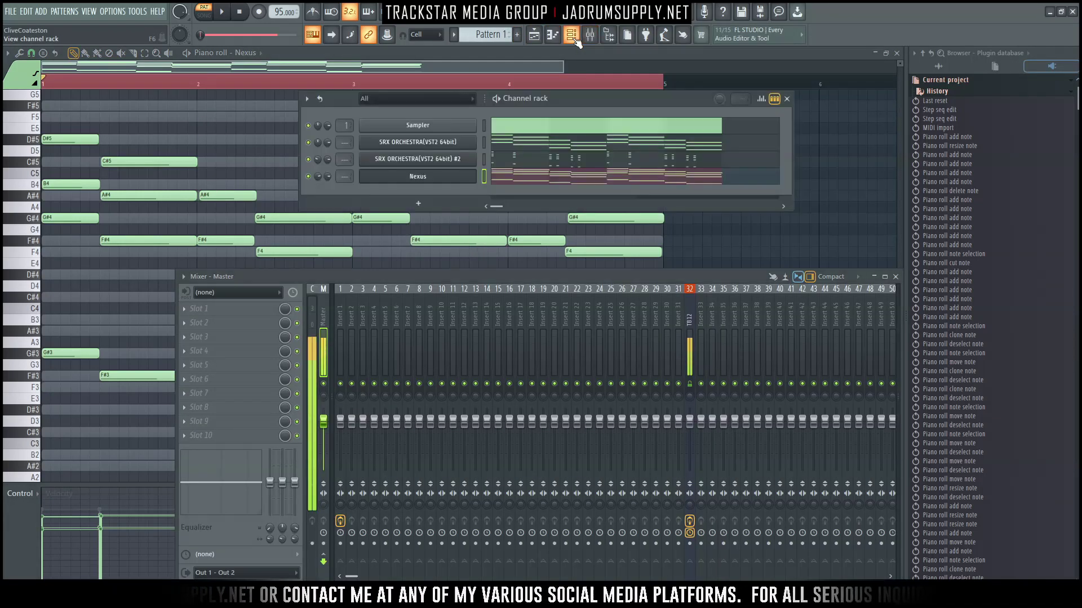
click(787, 259)
scroll(698, 234, down, 3)
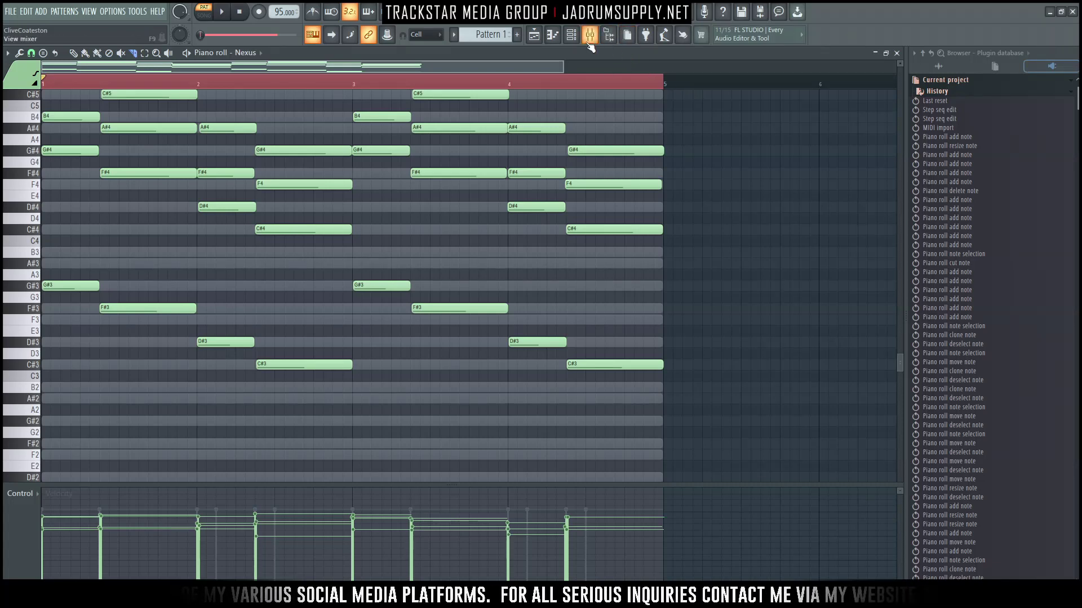
key(F6)
drag(673, 98, 508, 134)
Step: Set the snap to Line and trim the last chord's overhanging note ends at the end of bar 4
drag(711, 396, 681, 122)
click(35, 55)
click(39, 78)
drag(713, 399, 665, 108)
Step: Show the channel rack, move it clear of the first bars and play the full pattern
click(570, 36)
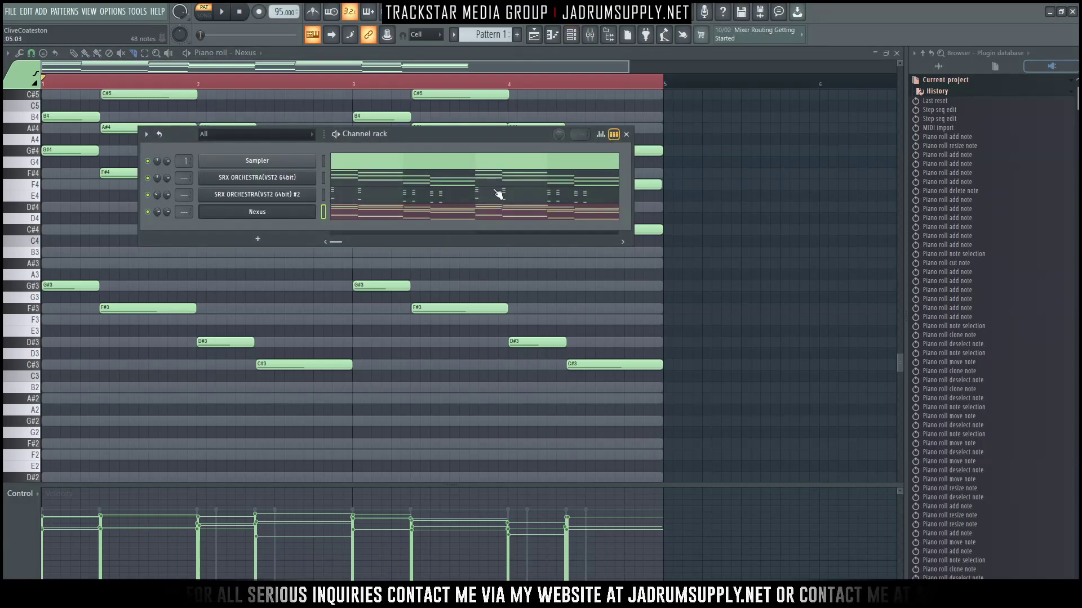
drag(488, 138, 675, 138)
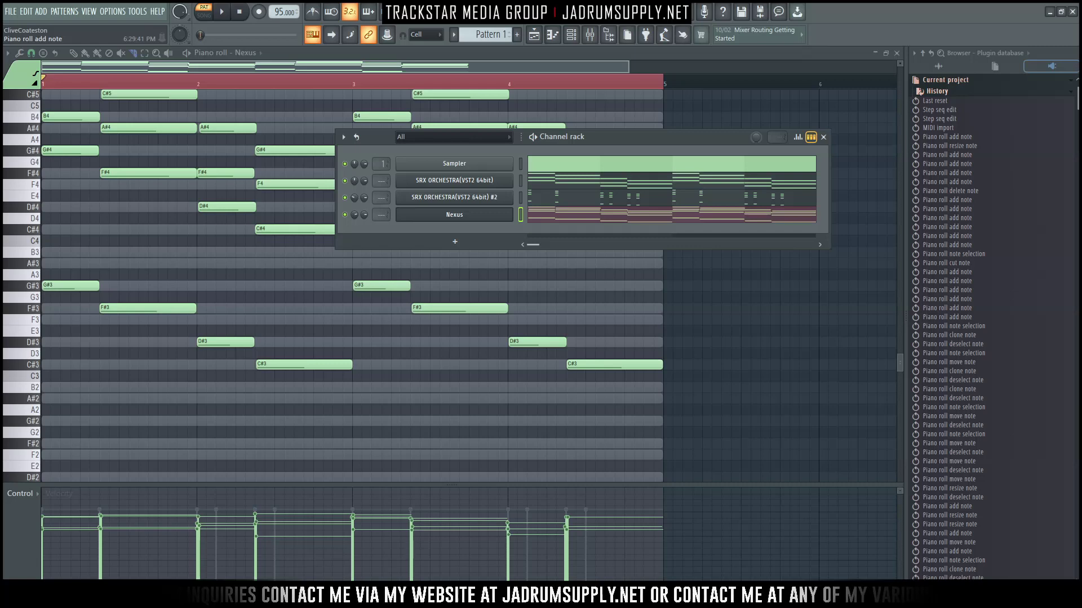
key(space)
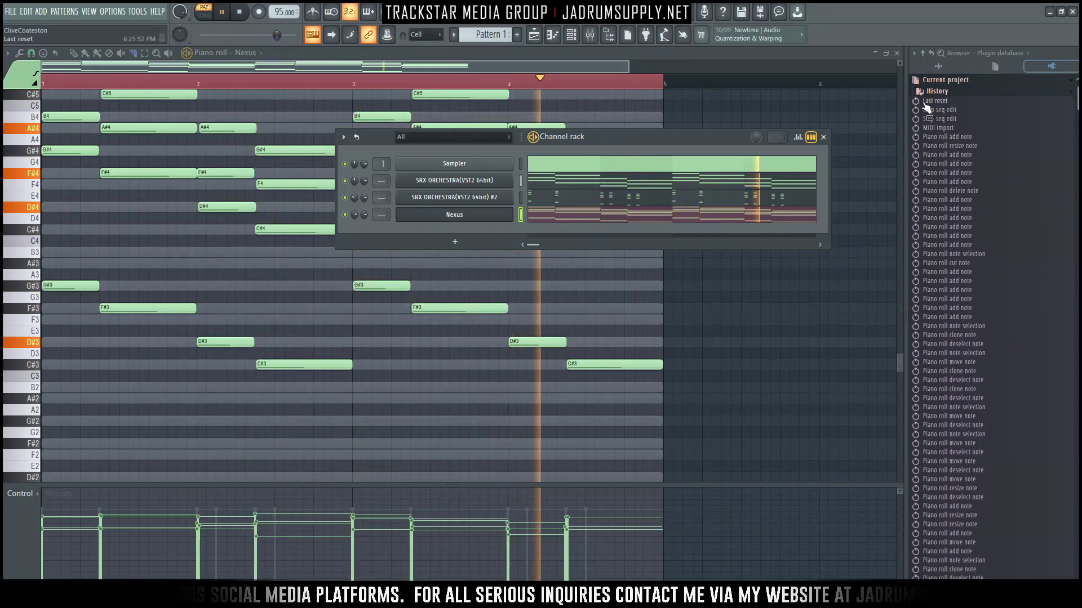
Step: Collapse the project history and the 4. MIDI folder in the browser and expand the 8. TRAP folder
click(941, 80)
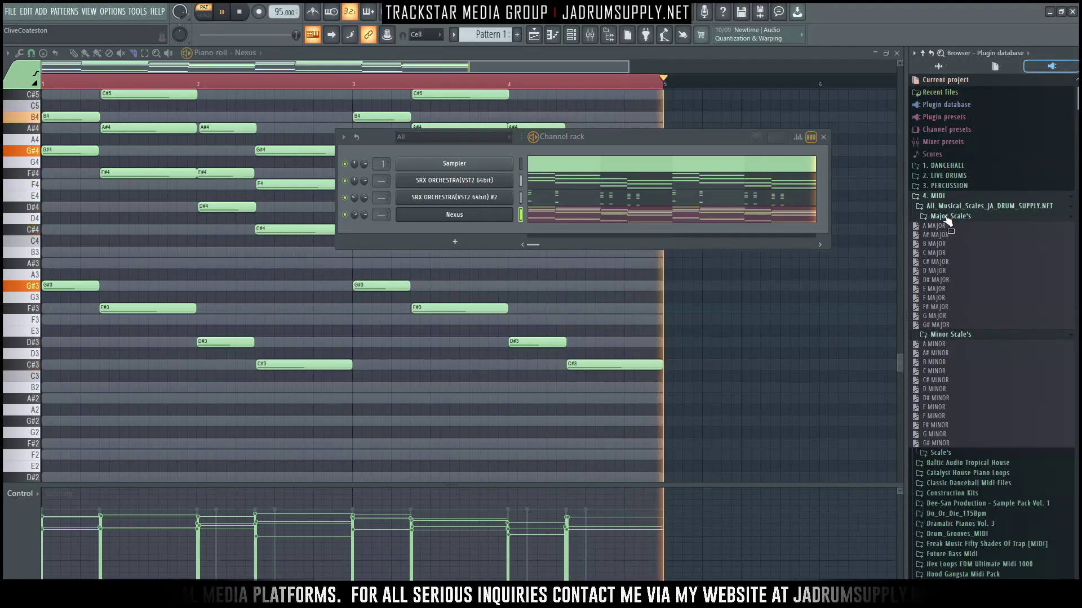
click(937, 195)
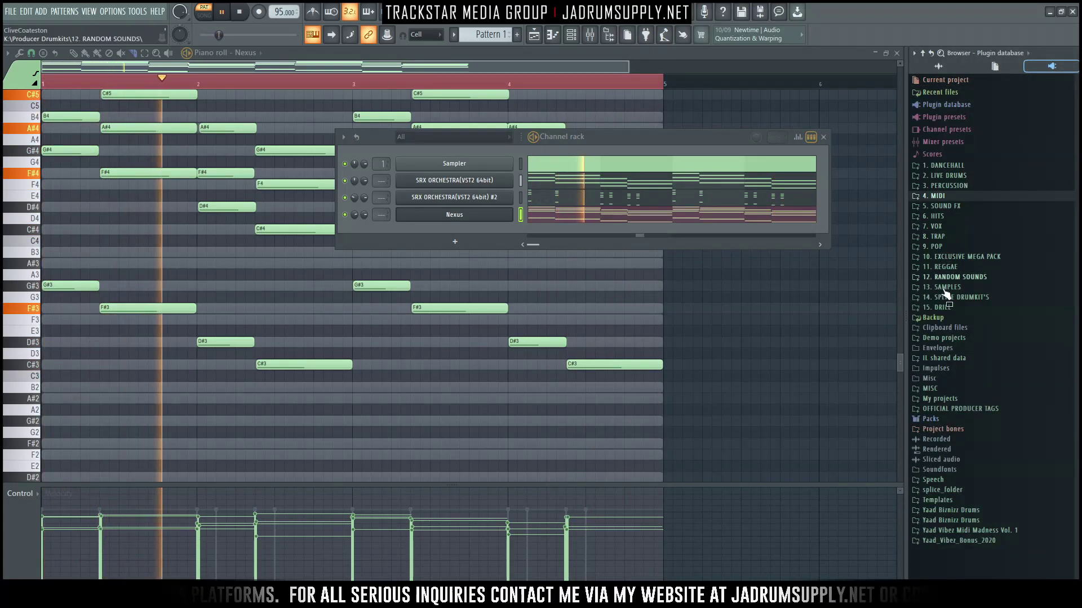
click(945, 238)
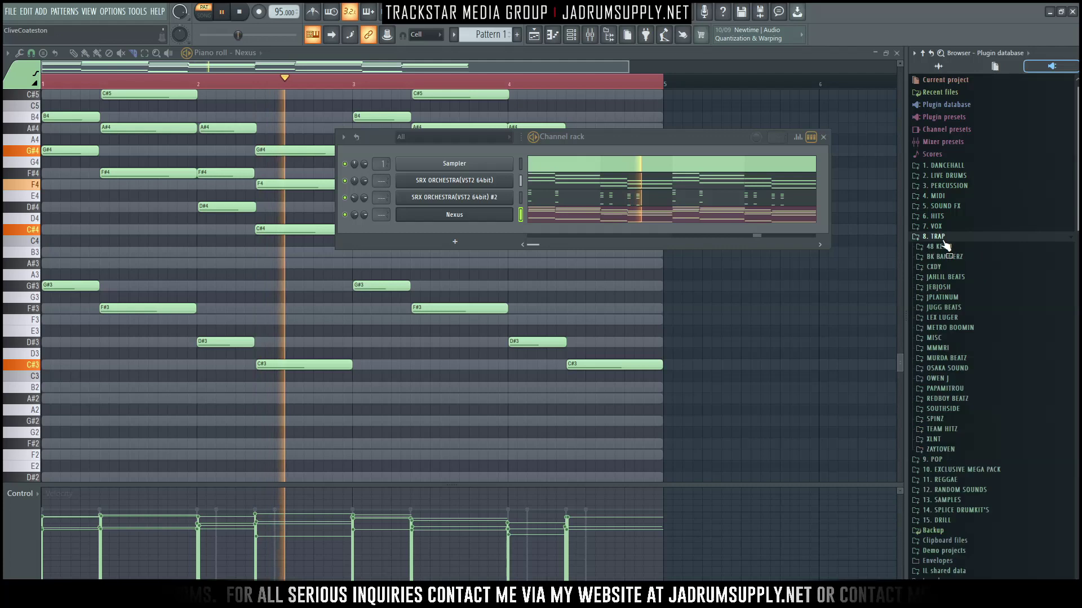
click(943, 239)
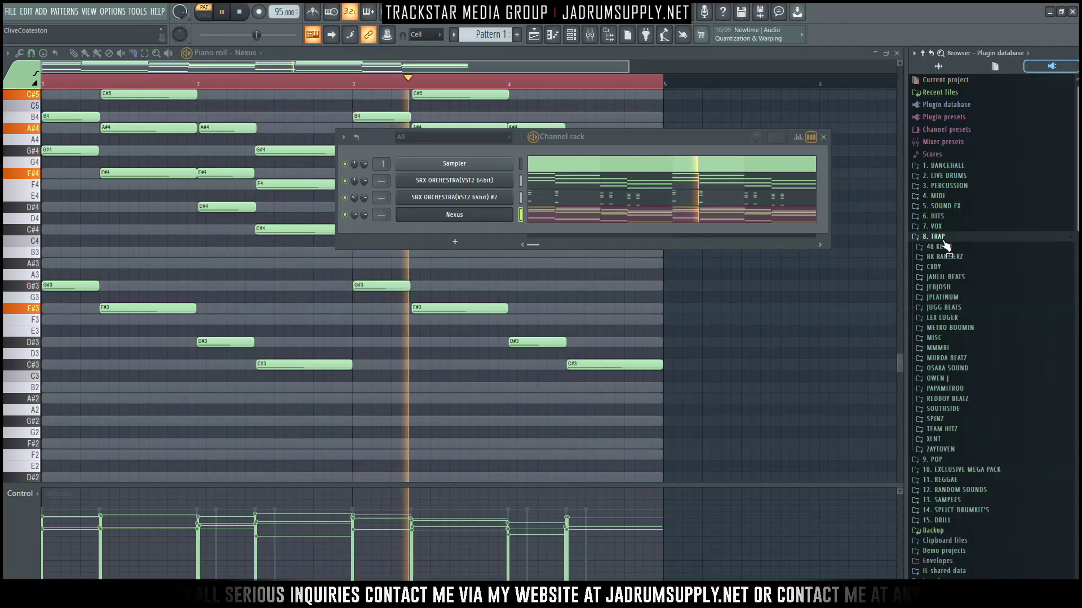
click(945, 238)
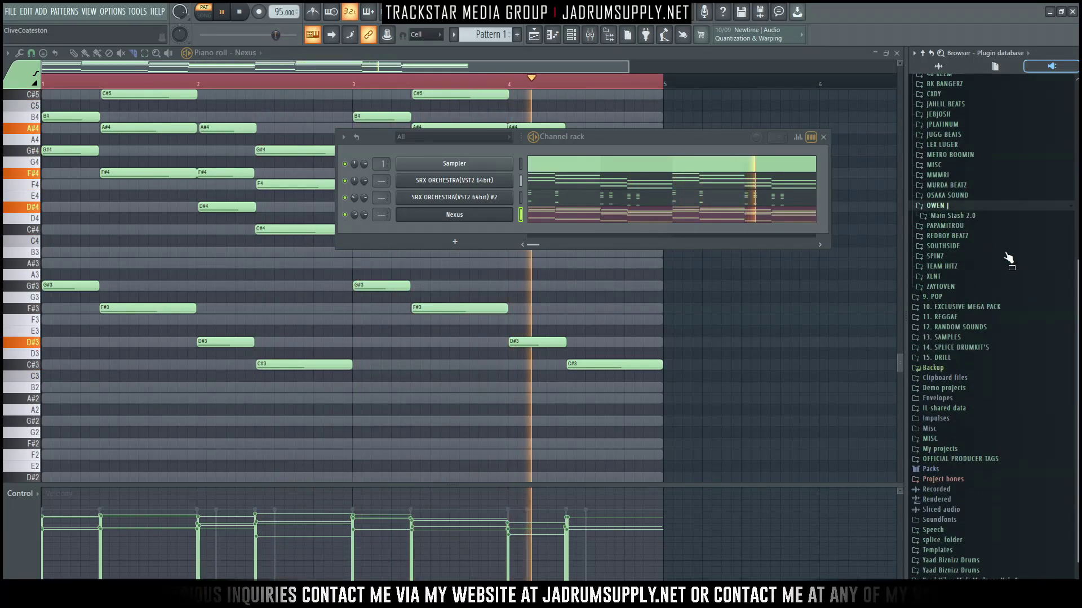
Step: Find Chop Snare (Transient) among the Snares_Claps of the Main Stash 2.0 kit and add it as a new channel
click(946, 216)
click(941, 205)
click(953, 307)
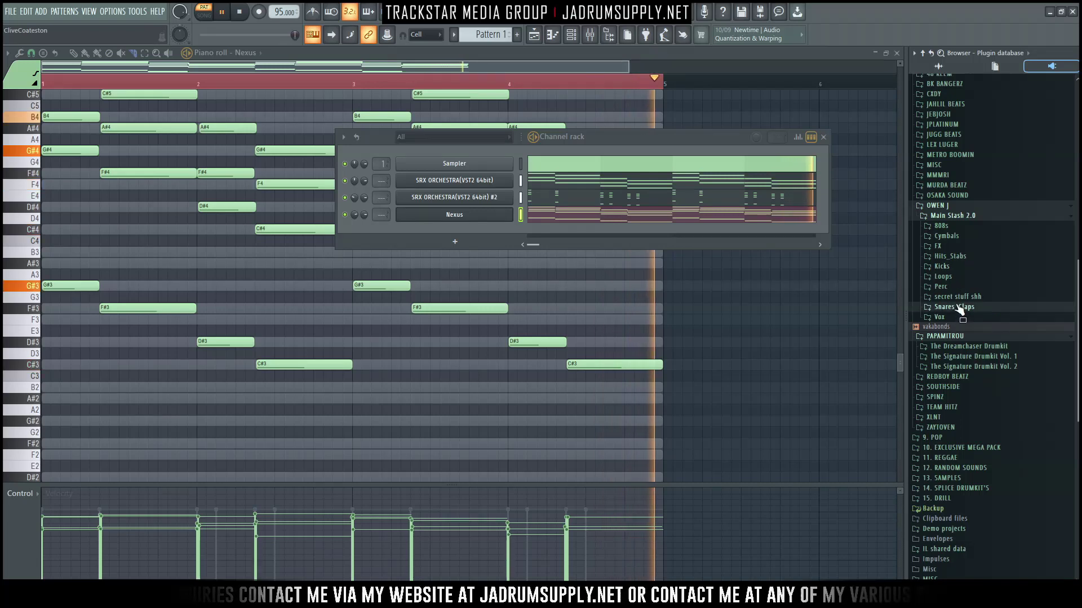
click(957, 273)
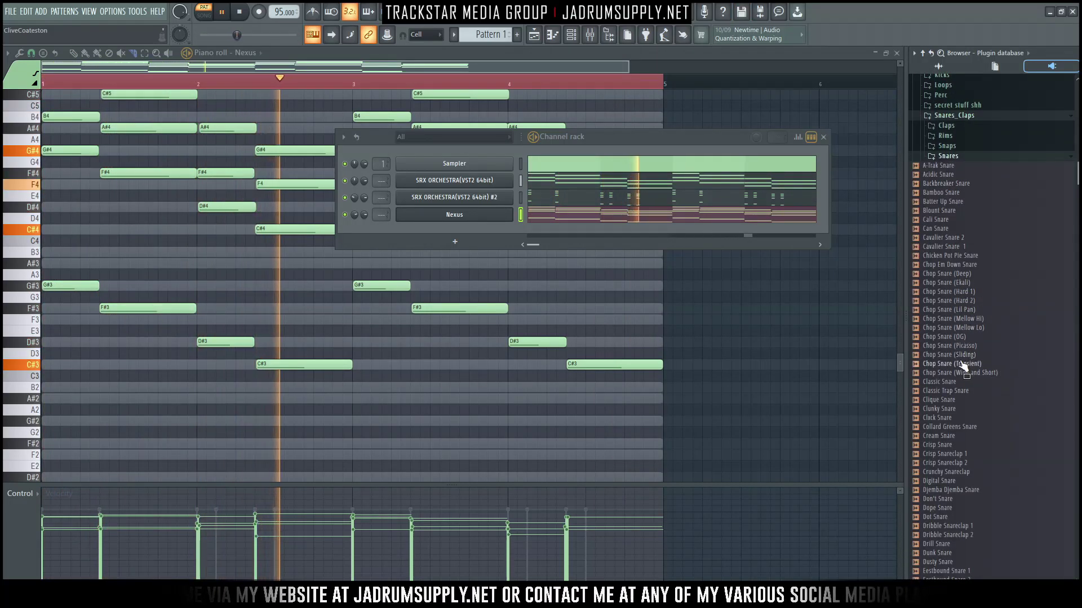
right_click(992, 363)
click(993, 374)
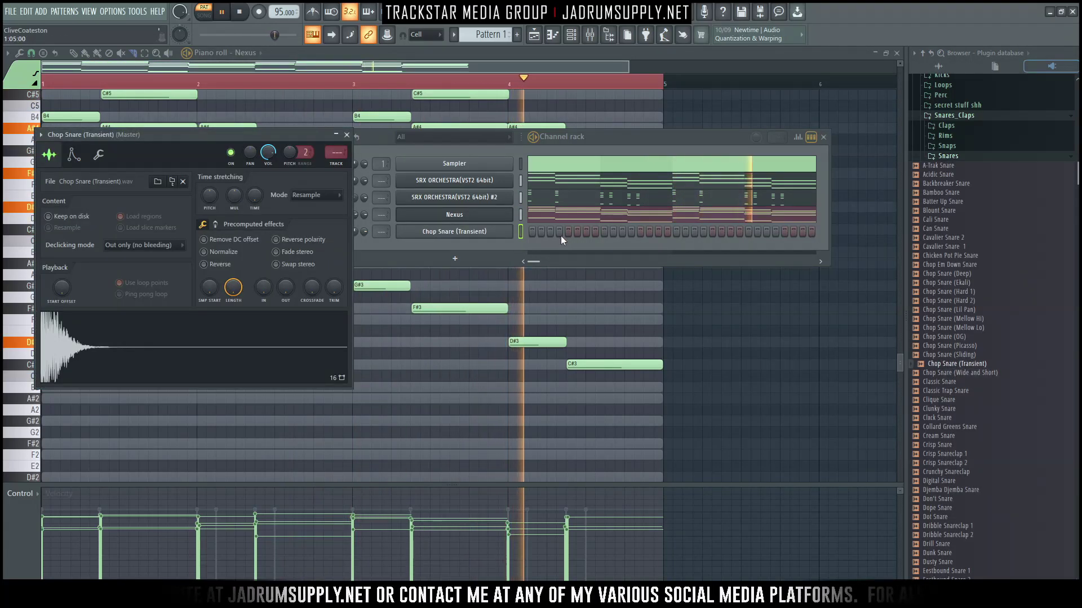
Step: Stop playback and add Yaad Vibez_Kick_7_[Dirty] from the Yaad Vibes Drumkit Vol. 1 kicks as a new channel
scroll(939, 214, up, 5)
key(space)
scroll(940, 213, up, 10)
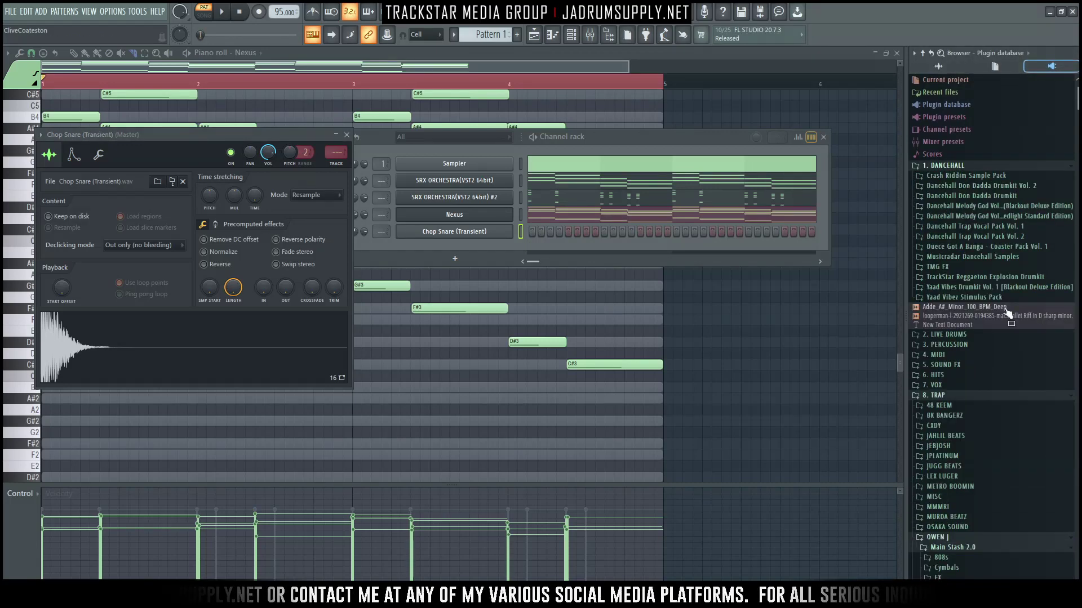
click(996, 288)
click(942, 369)
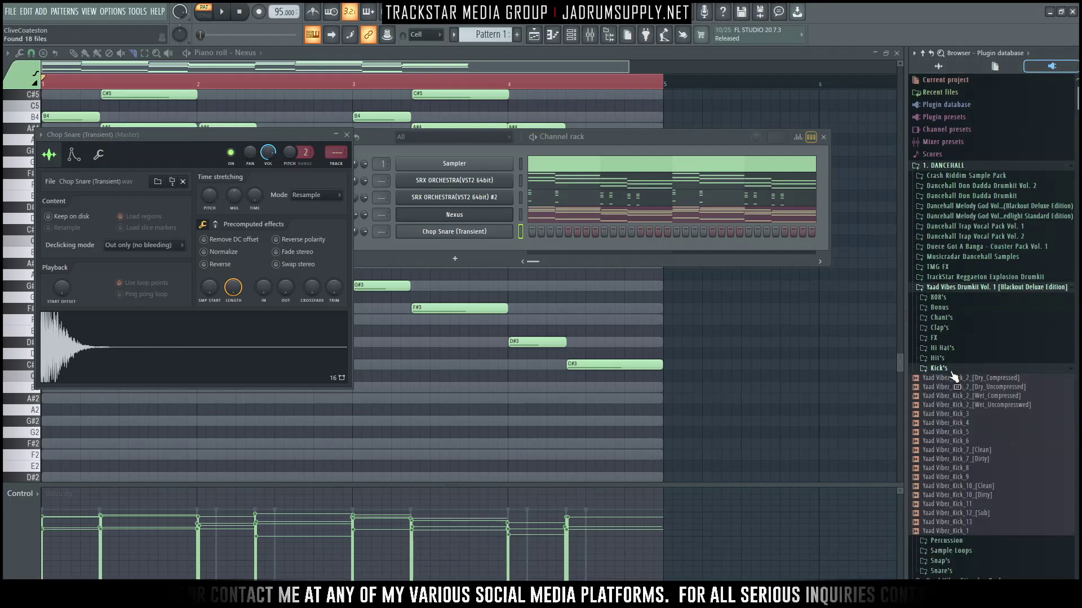
scroll(957, 394, down, 2)
right_click(942, 405)
click(1009, 415)
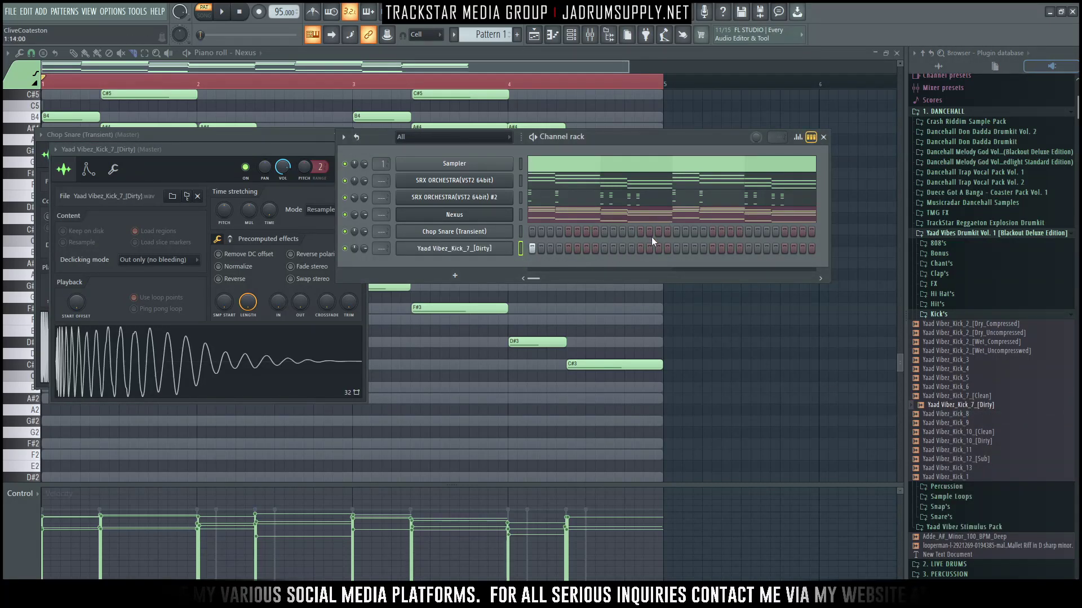
Step: With the pattern playing, place kick hits on steps 4 and 11 and Chop Snare hits on steps 7 and 13
key(space)
click(559, 248)
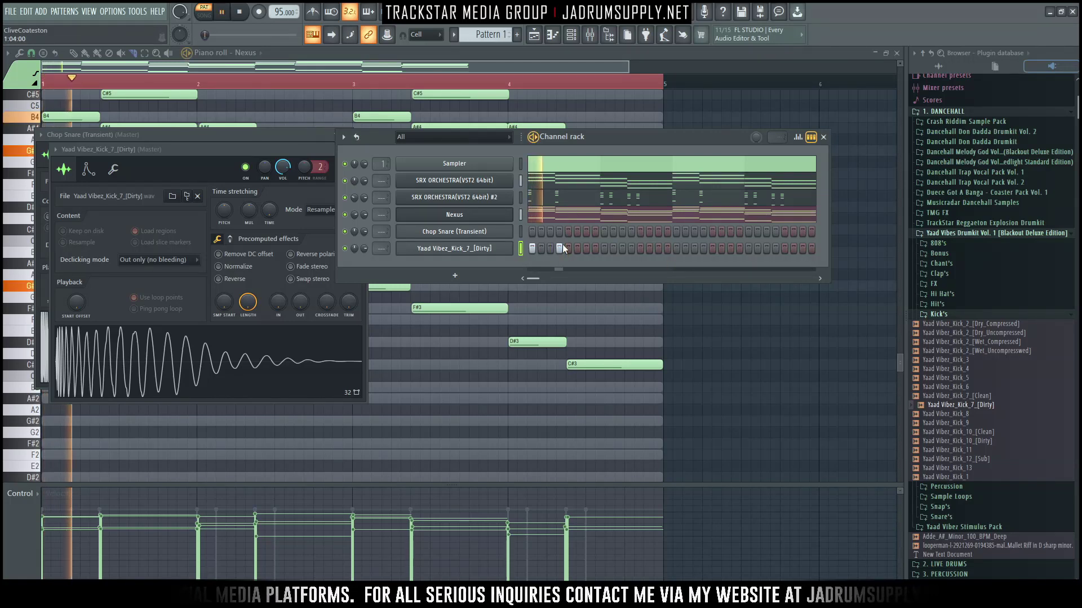
click(585, 232)
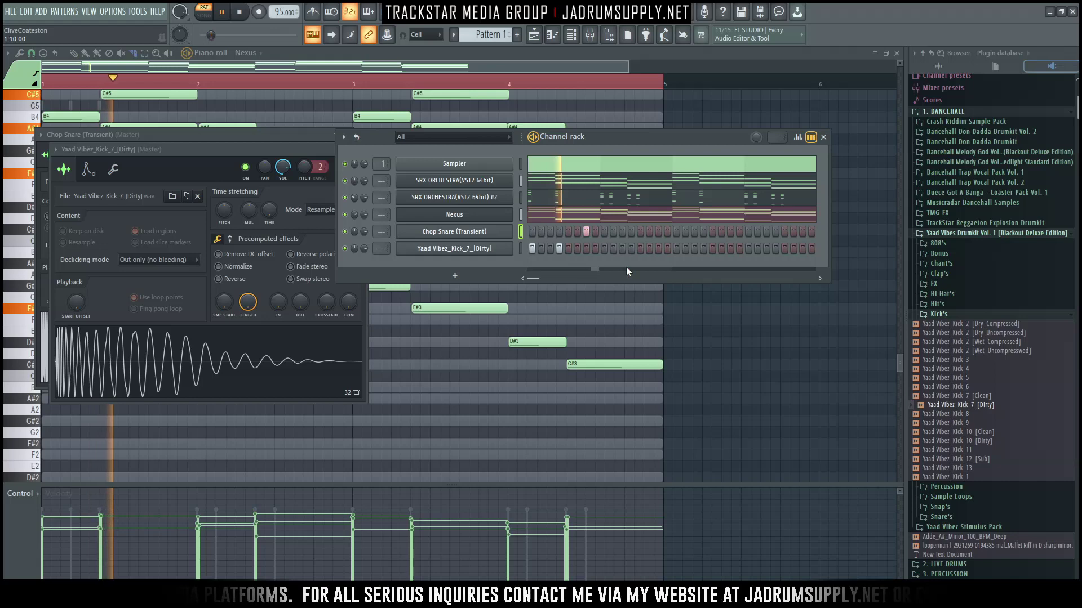
key(space)
key(space)
click(622, 249)
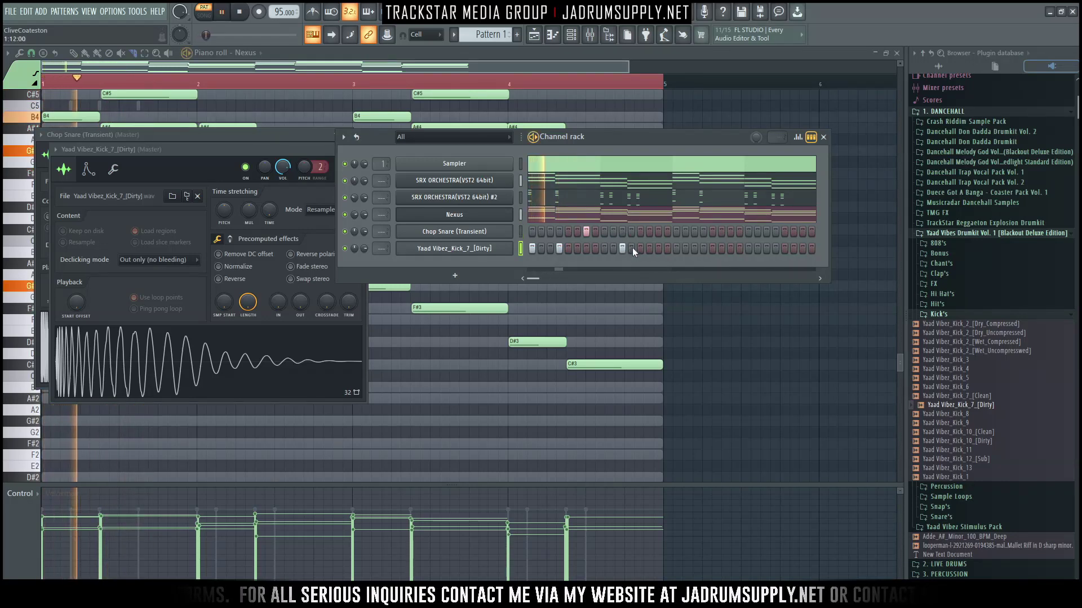
click(638, 232)
Step: Place kick hits on steps 17, 20 and 27 and Chop Snare hits on steps 23, 29 and 32, and stop playback
click(676, 249)
click(703, 248)
click(730, 232)
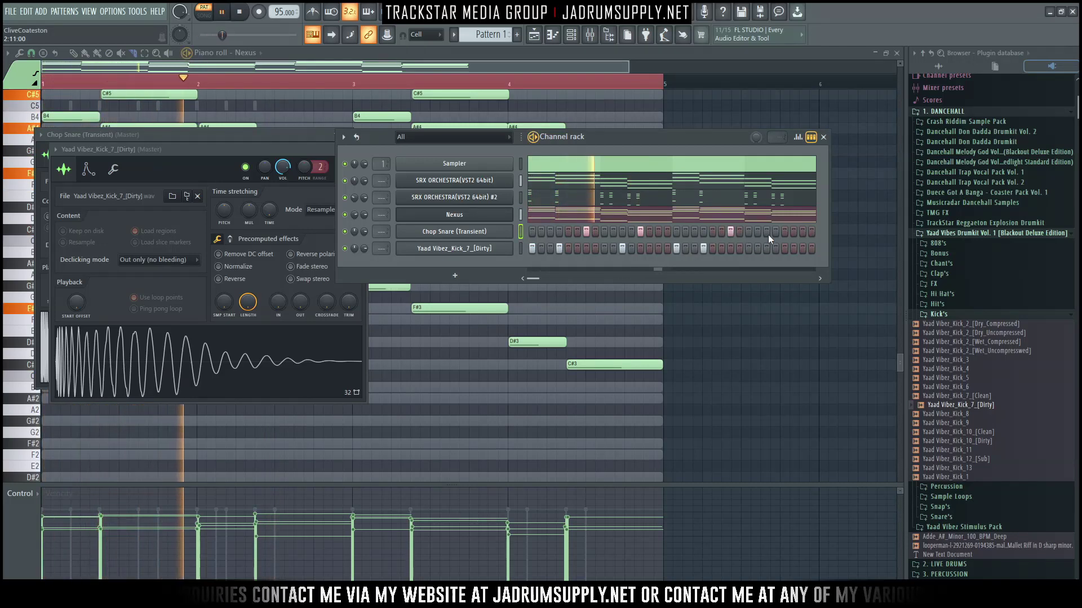
click(784, 231)
click(811, 231)
click(766, 249)
key(space)
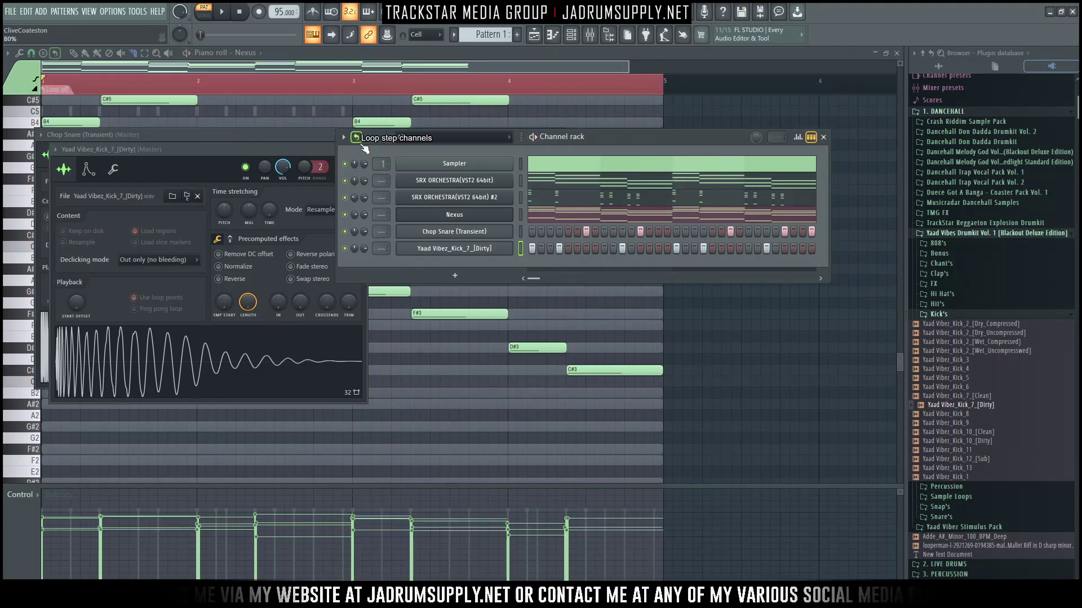
Step: Add Yaad Vibez_Open_Hat_2_[Stereo] from the Hi Hat's folder as a new channel and place hits on steps 13 and 29
click(951, 293)
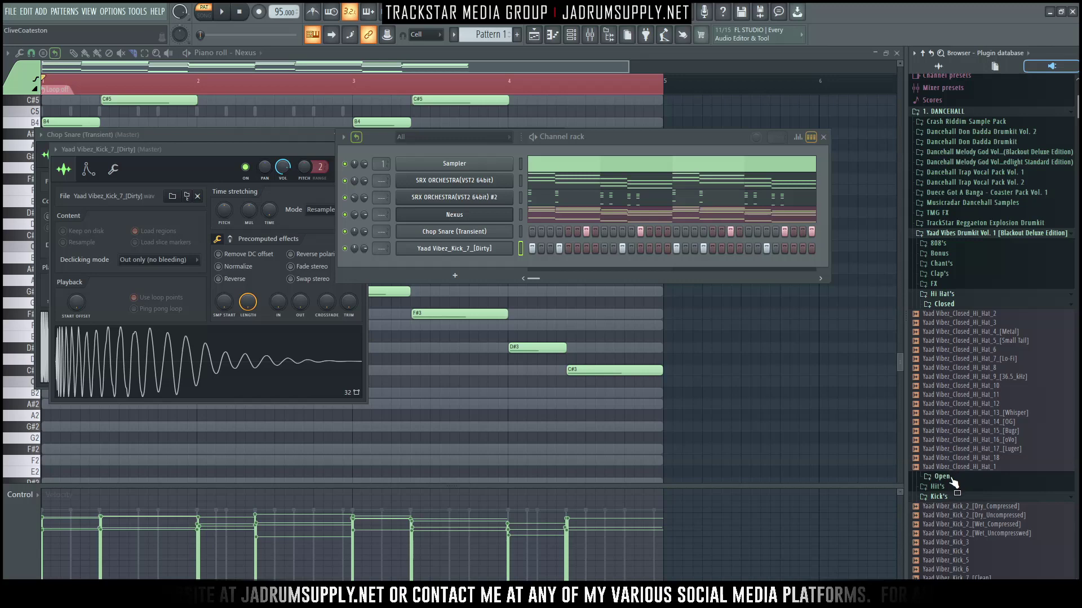
scroll(953, 476, down, 1)
right_click(970, 494)
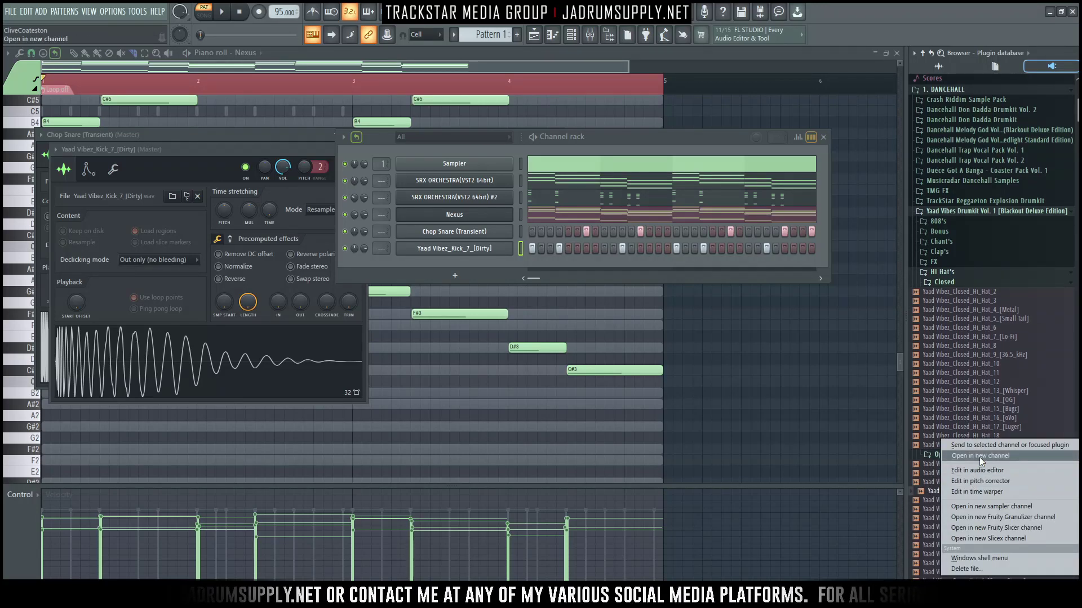
click(978, 456)
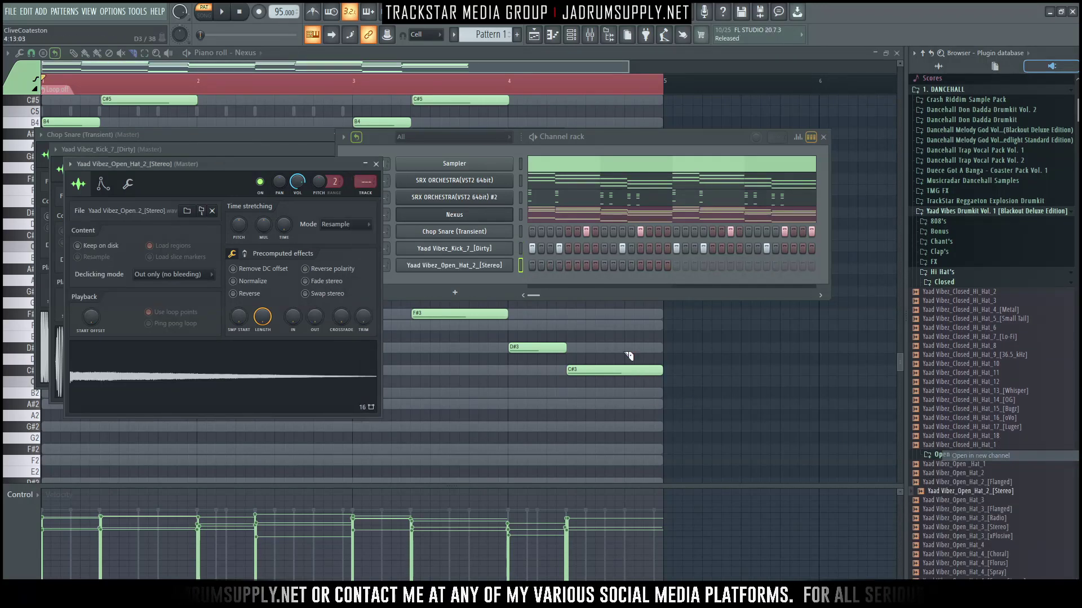
click(640, 266)
click(784, 266)
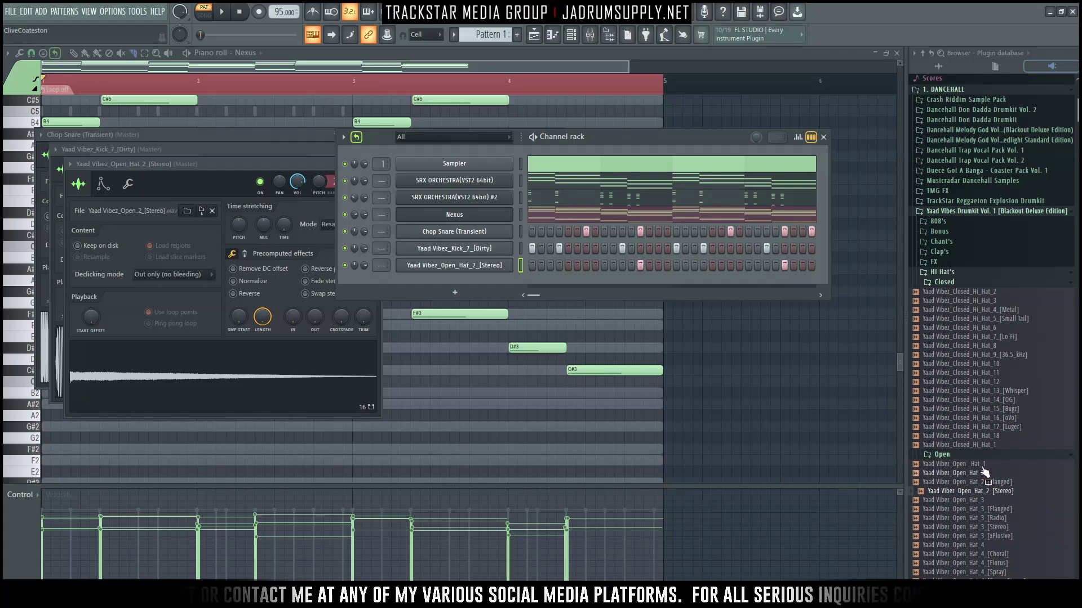
Step: Add Yaad Vibez_Closed_Hi_Hat_14_[OG] as a new channel and open its piano roll
right_click(961, 401)
click(963, 409)
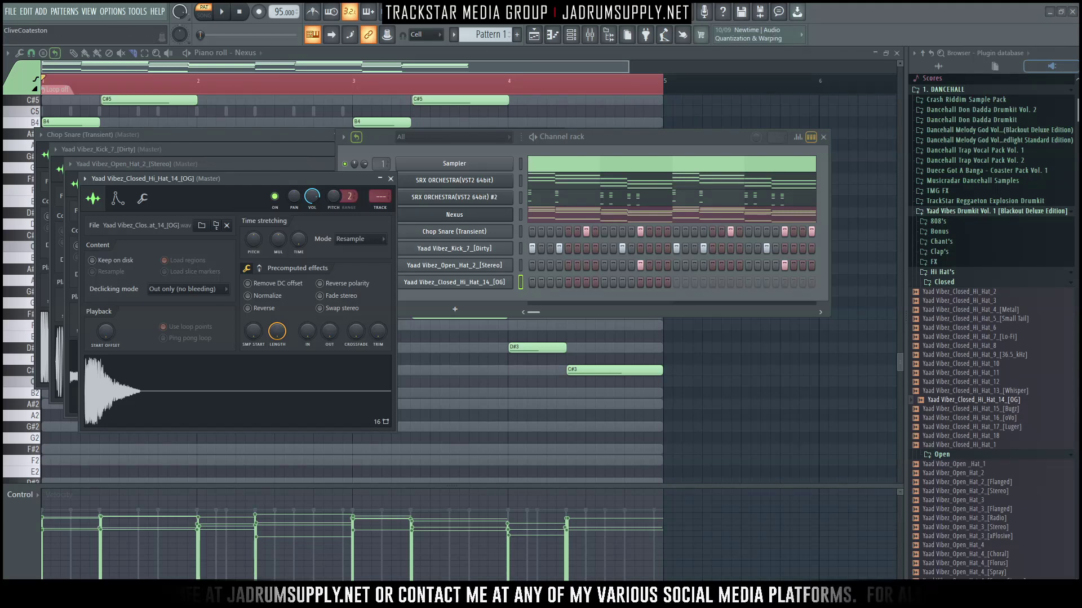
right_click(504, 281)
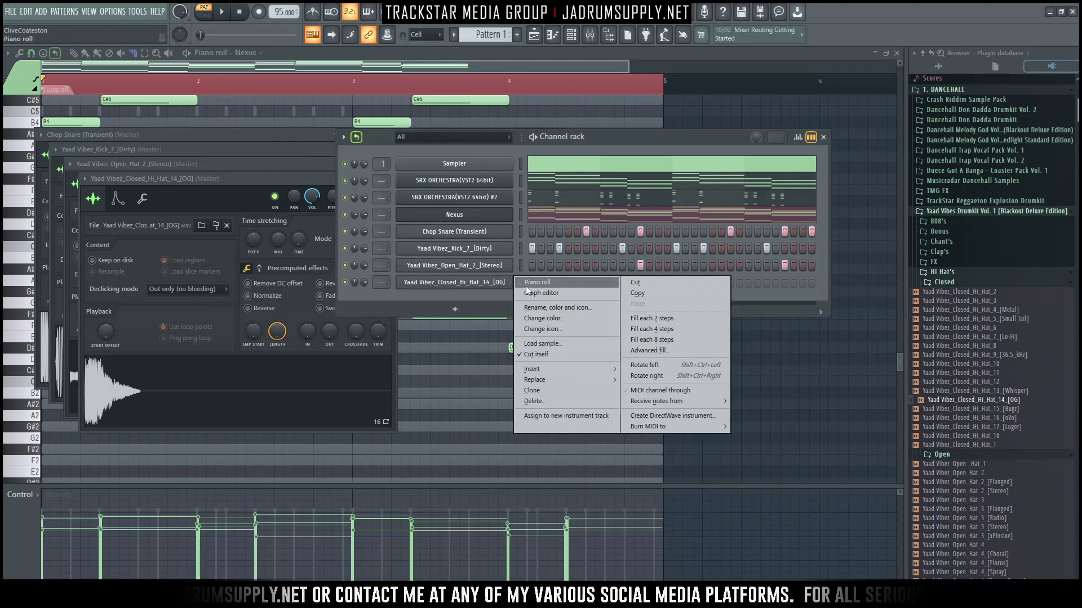
click(538, 283)
Step: Check the audio device and mixer settings and close them
click(137, 11)
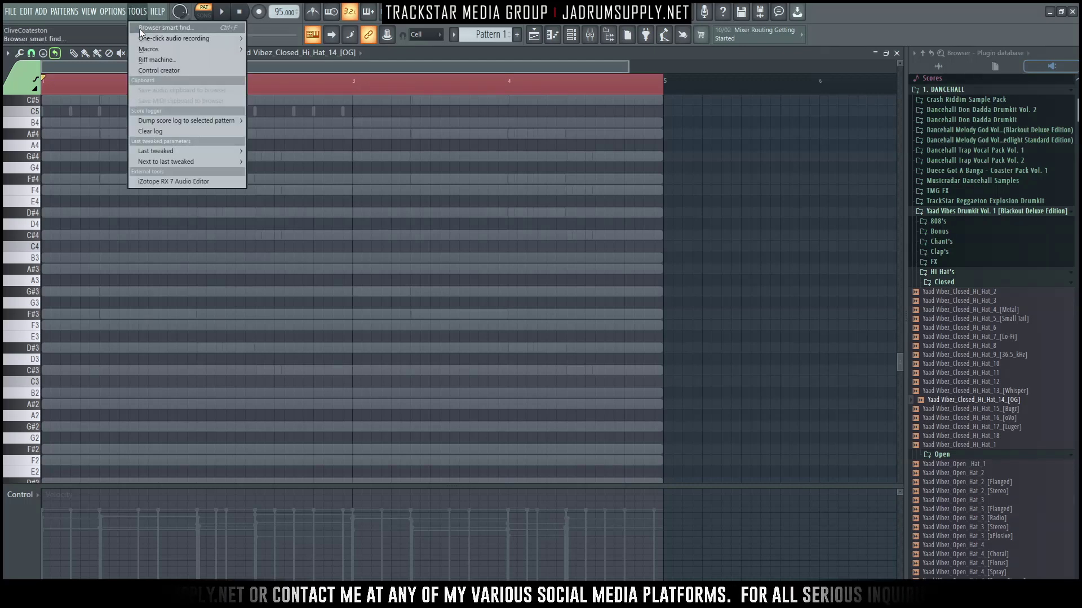
mouse_move(112, 11)
click(139, 48)
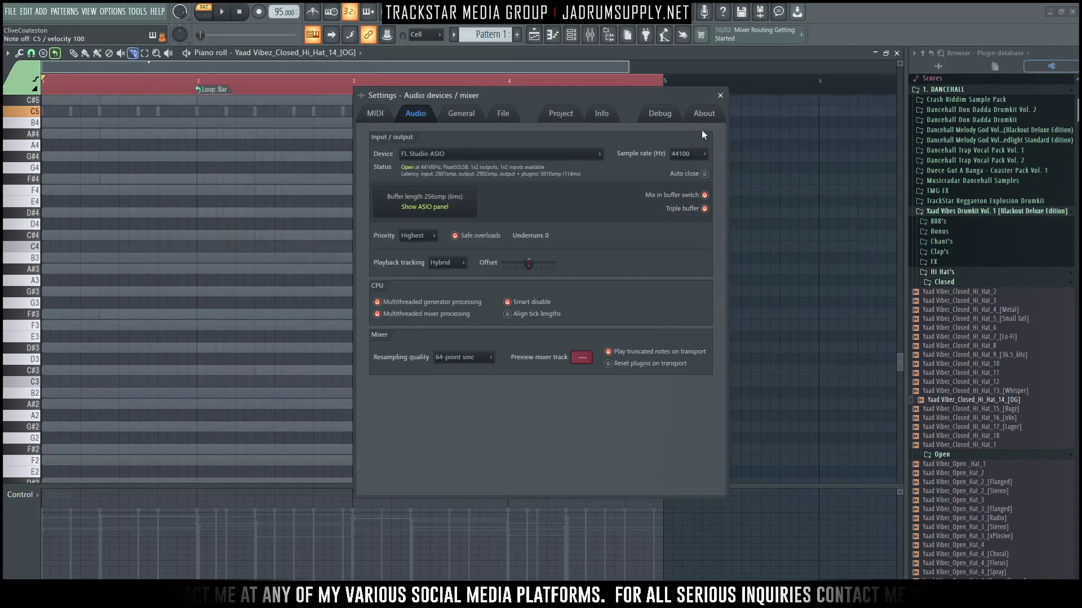
click(720, 96)
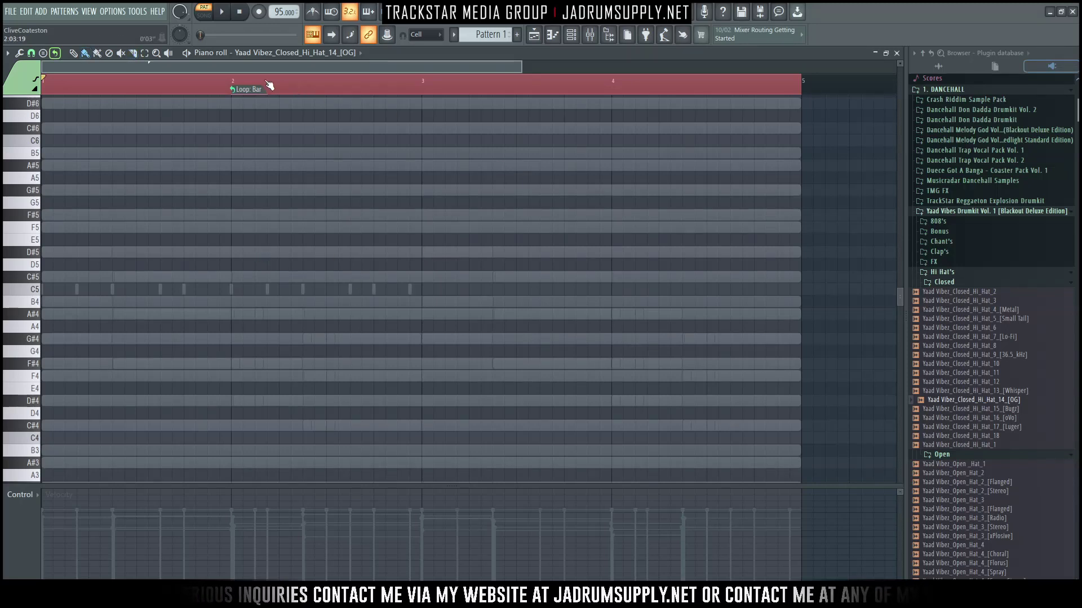
Step: Record a four-bar closed hi-hat performance on C5, with everything chosen as the recording type
click(258, 11)
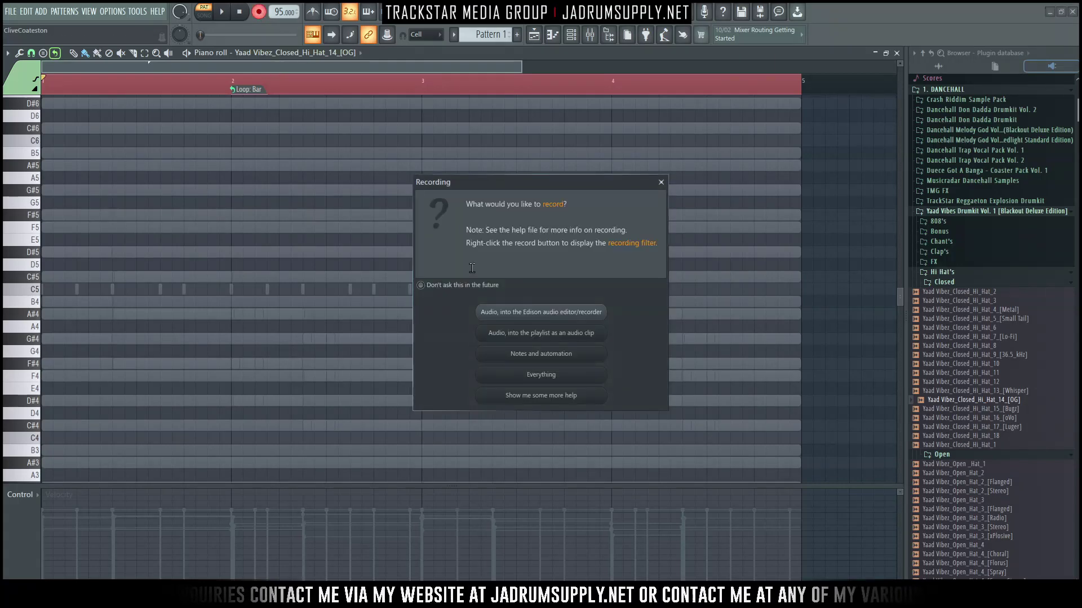
click(545, 373)
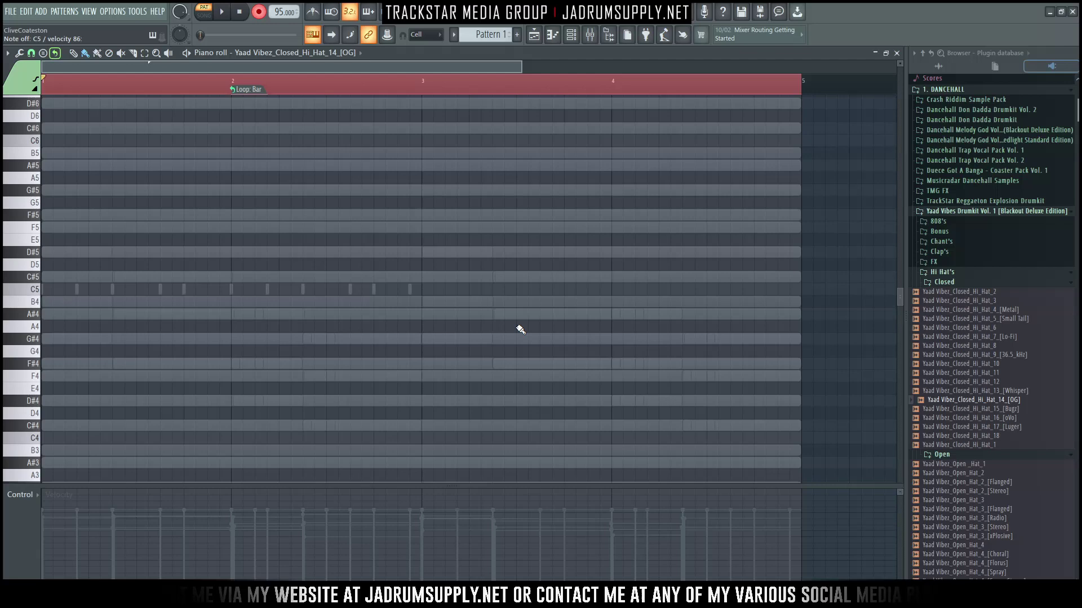
key(space)
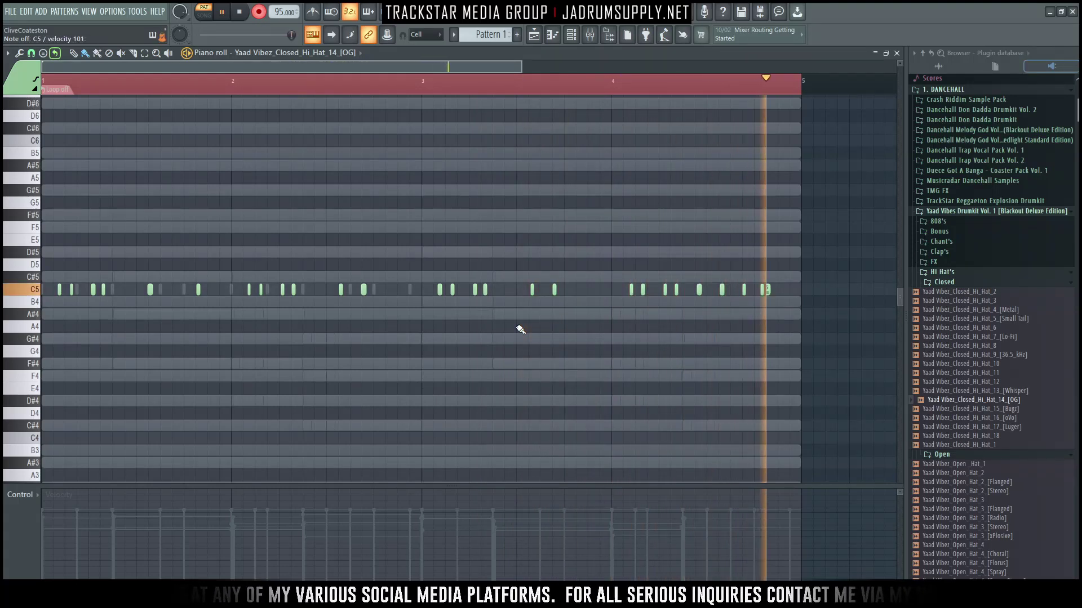
key(space)
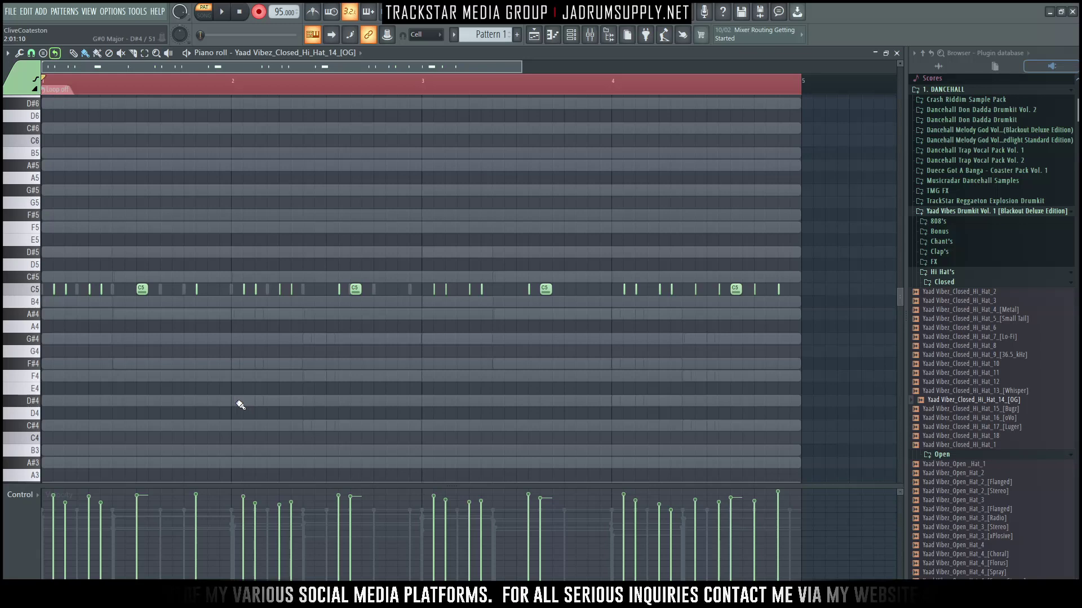
Step: Replace the longer C5 hi-hat note in each of the four bars with a short one and play the pattern back
right_click(354, 290)
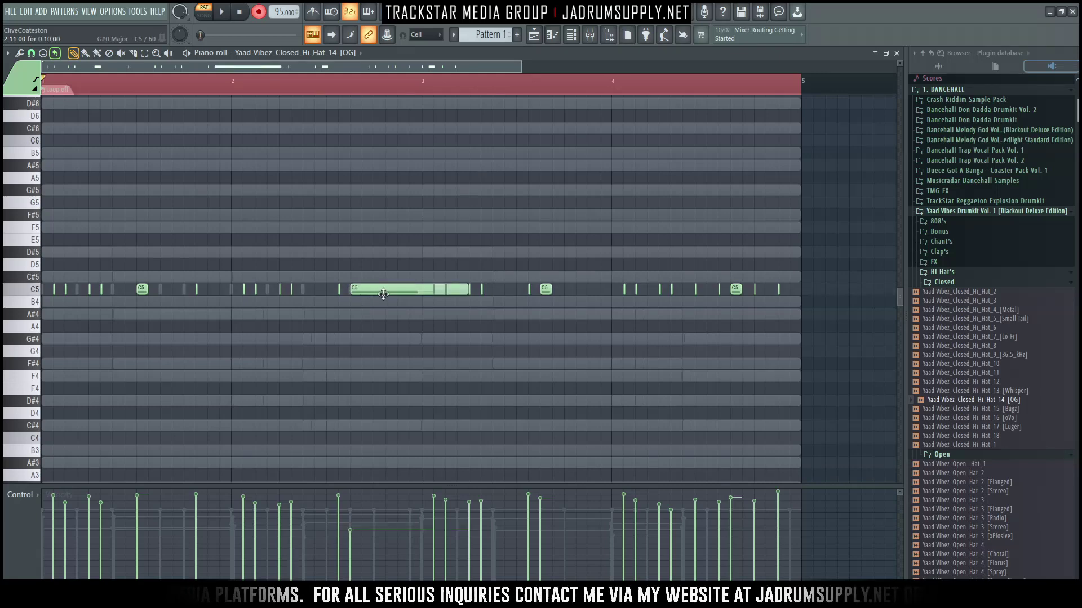
click(340, 290)
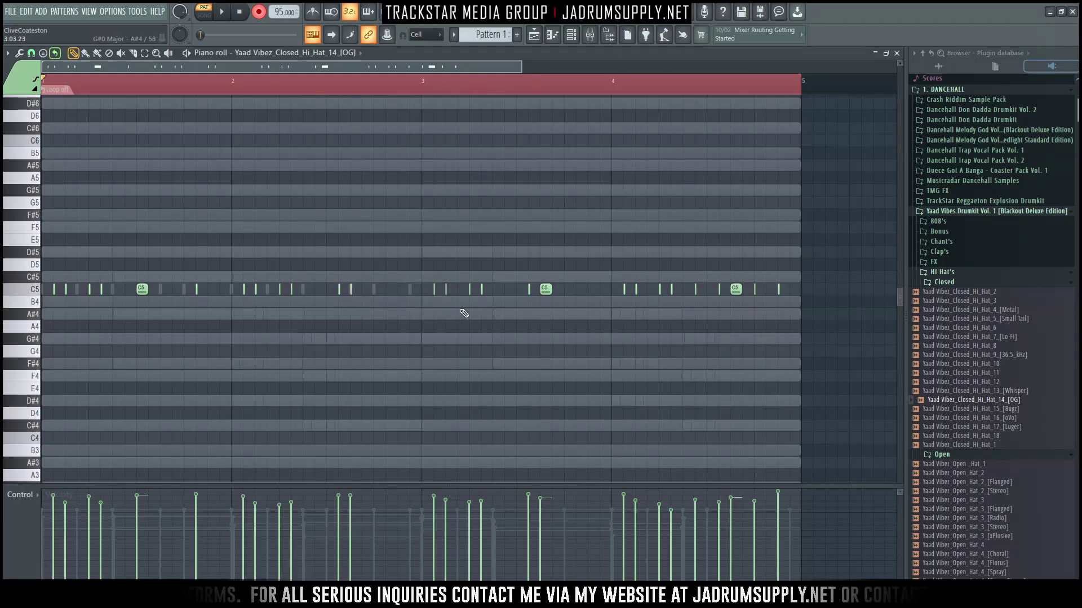
right_click(540, 289)
click(541, 290)
right_click(737, 290)
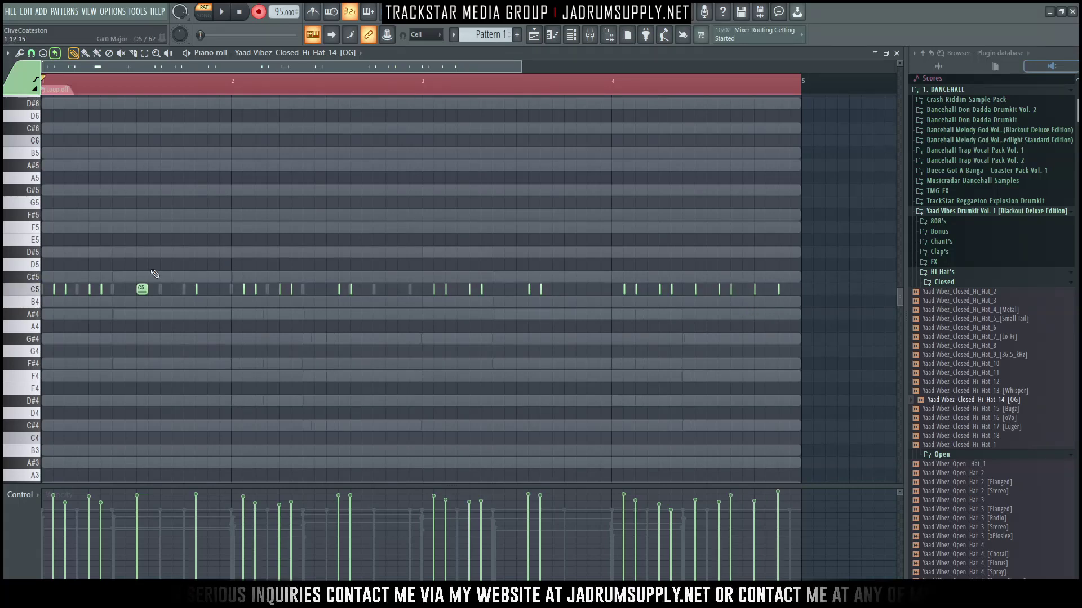
right_click(141, 289)
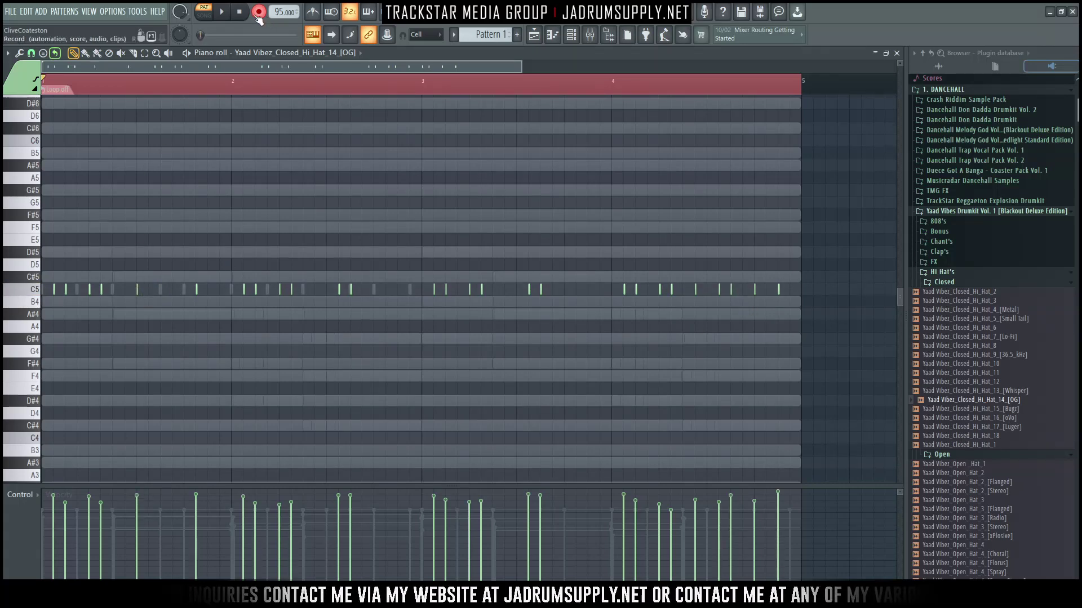
key(space)
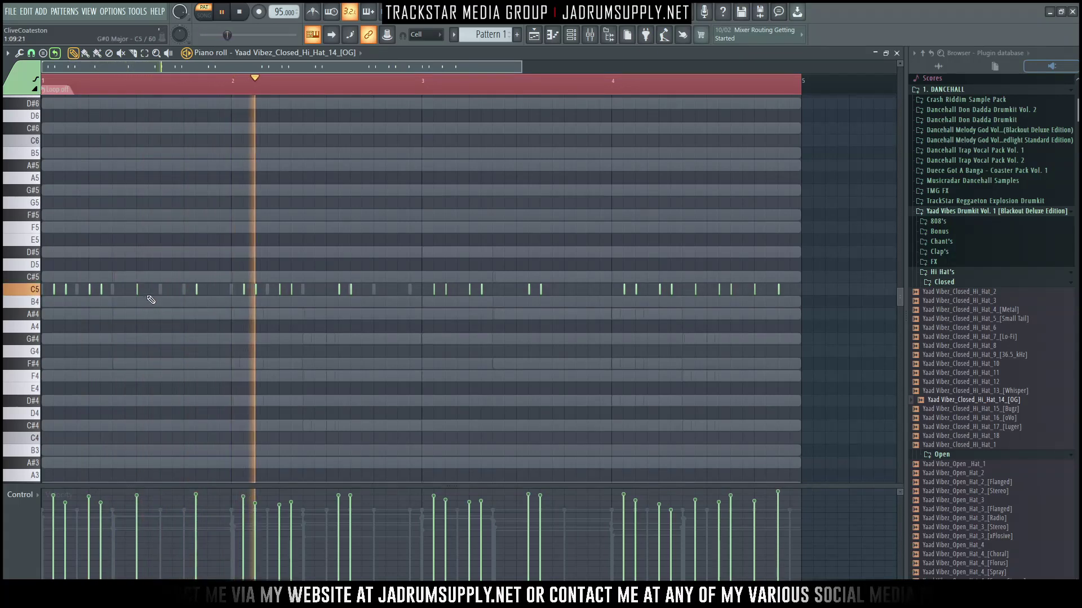
key(space)
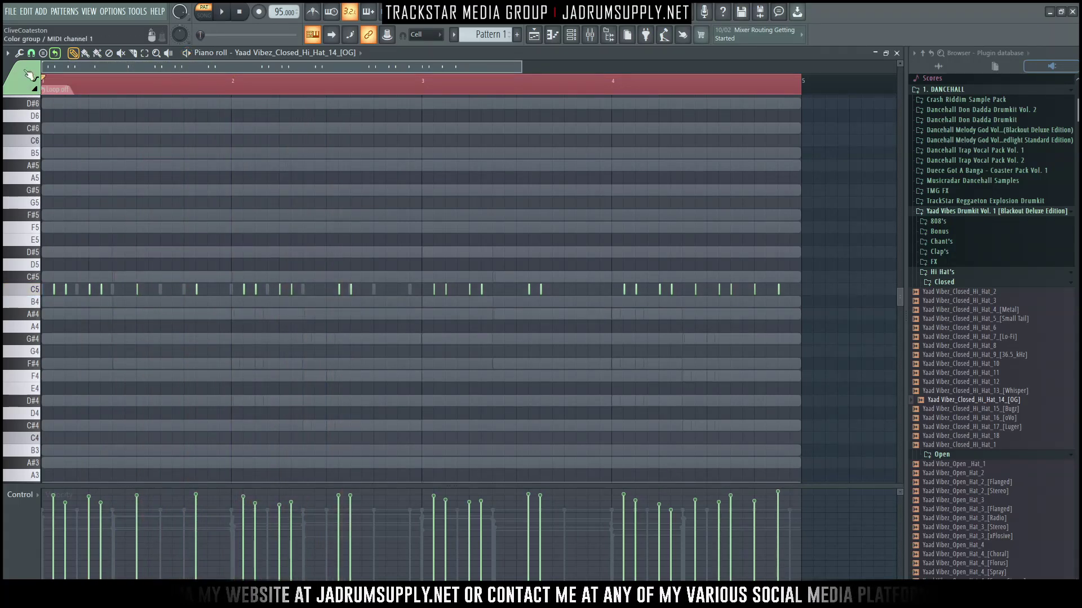
Step: Review the audio settings and the MIDI input and output devices
click(137, 12)
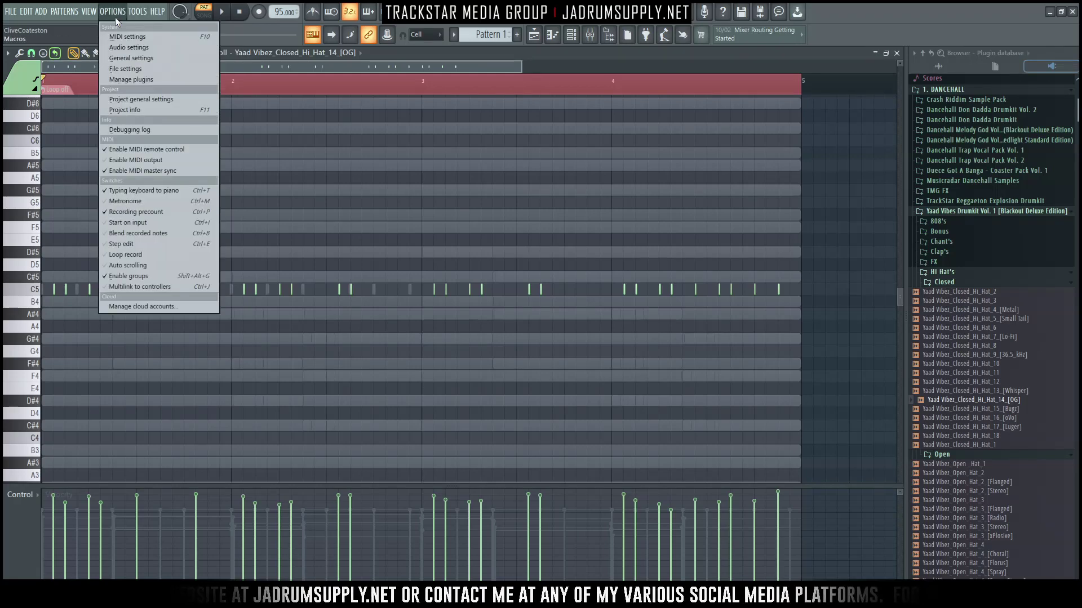
click(127, 47)
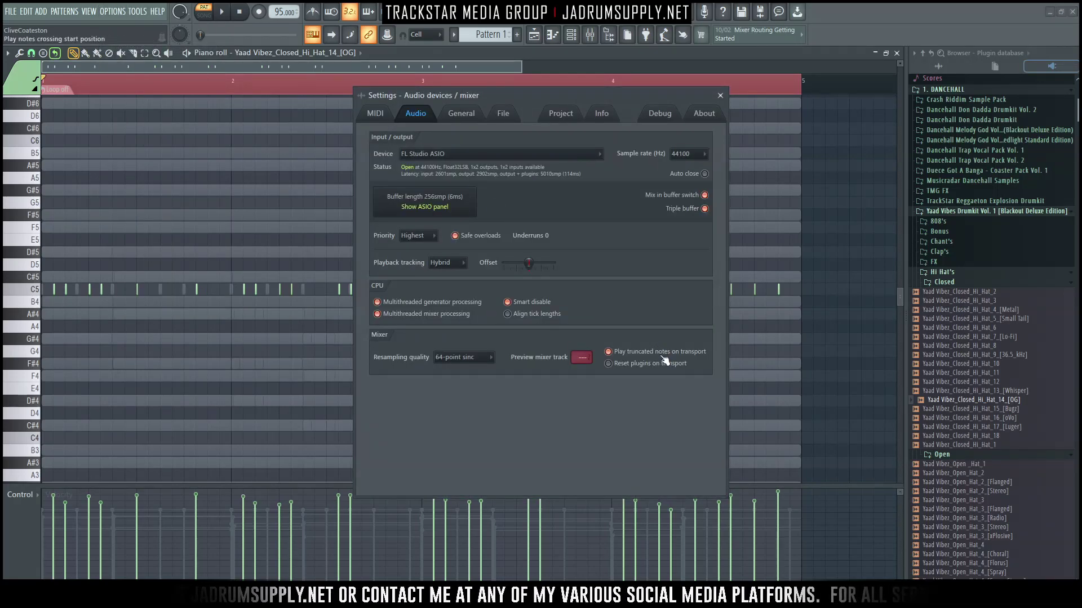
click(377, 117)
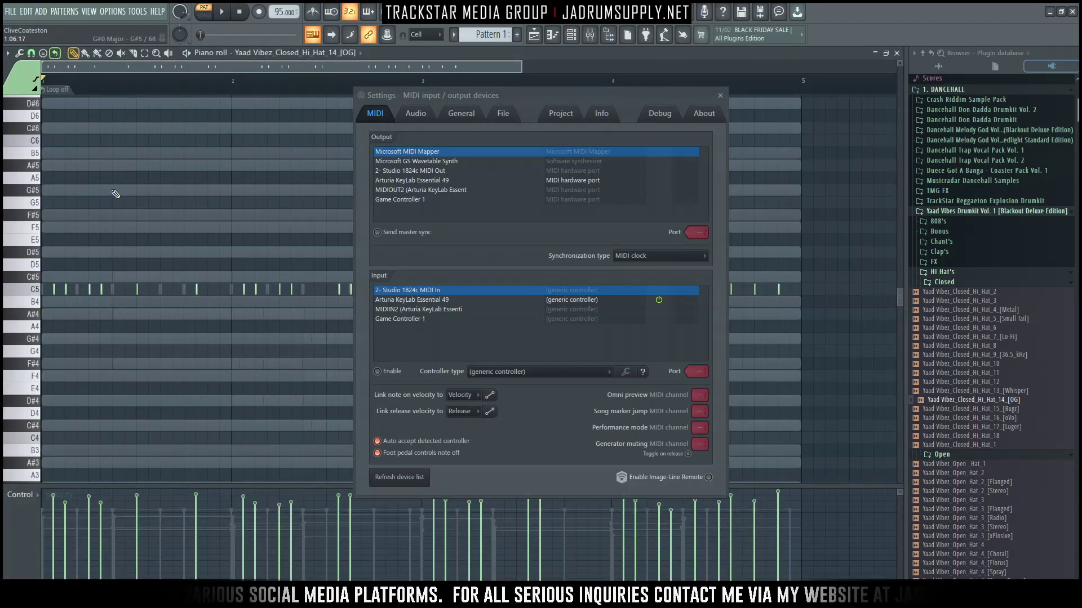
key(Escape)
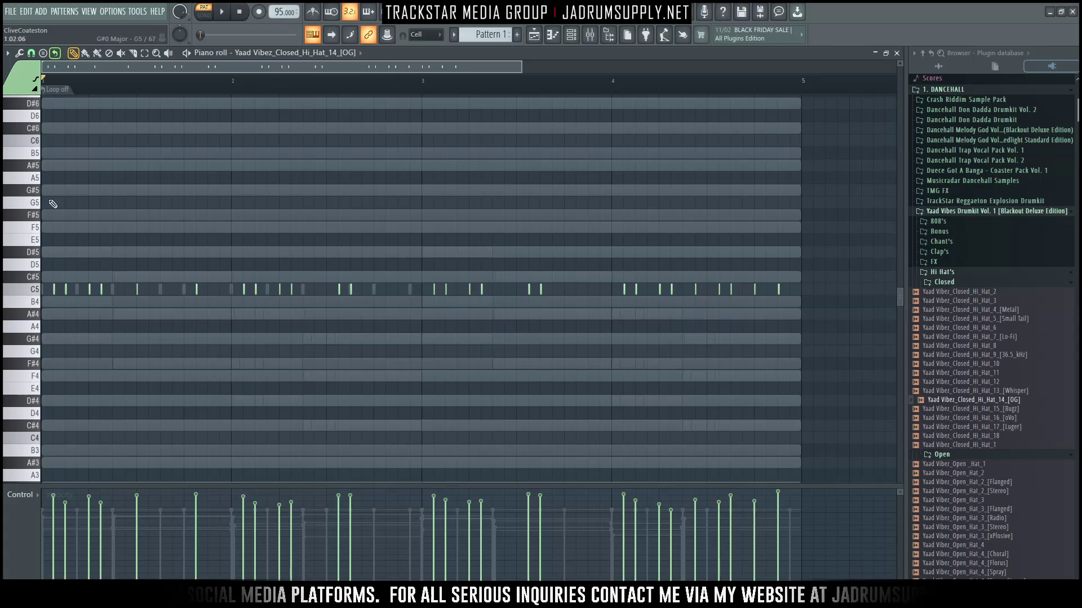
Step: Examine the piano roll's snap values, tools and helper options without changing them
click(31, 52)
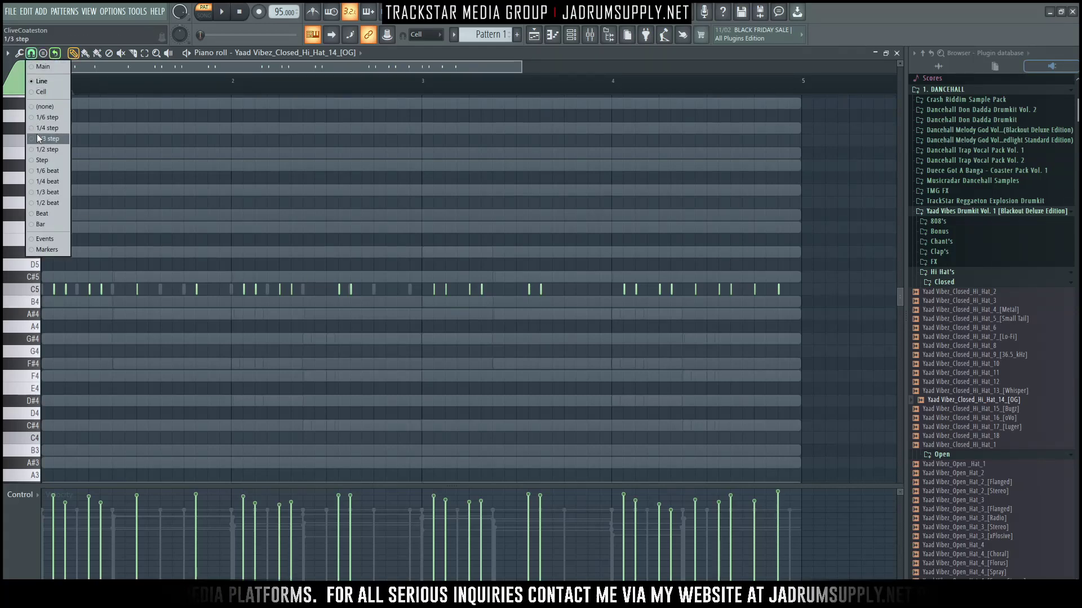
click(58, 91)
click(7, 53)
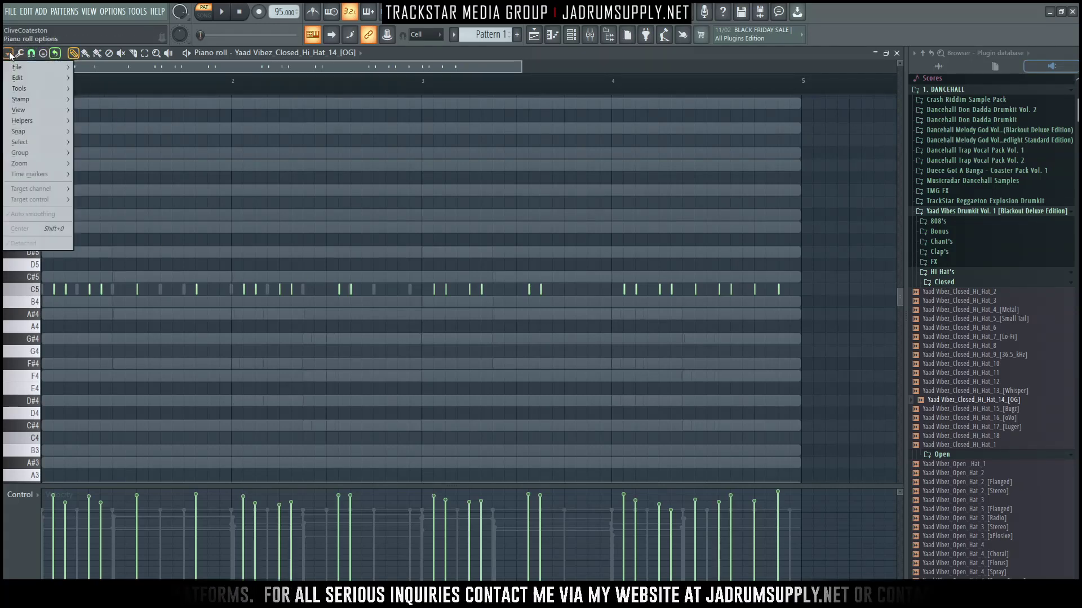
mouse_move(25, 90)
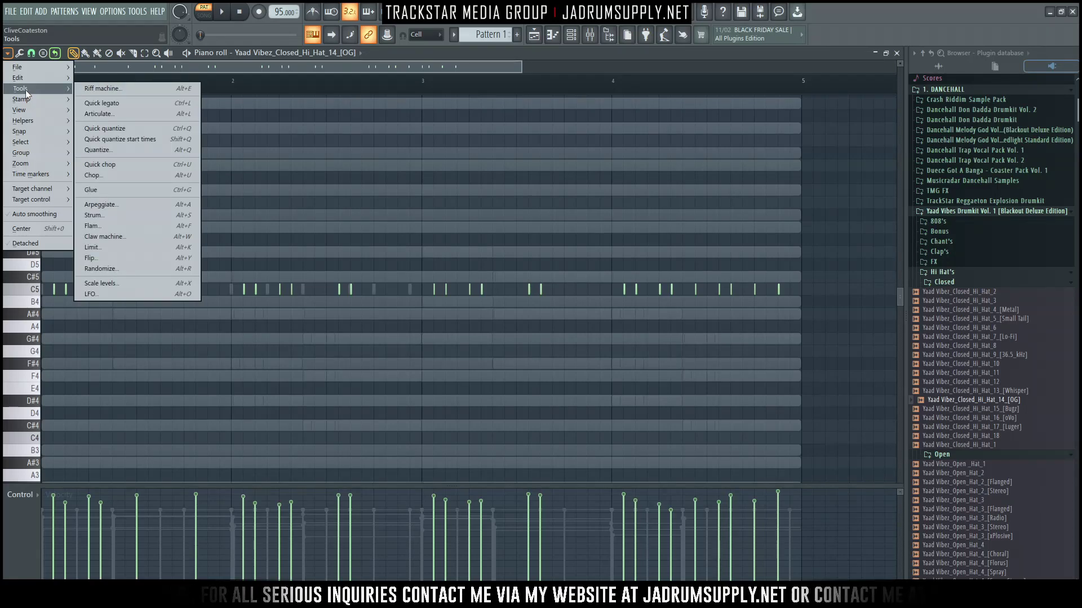
mouse_move(43, 121)
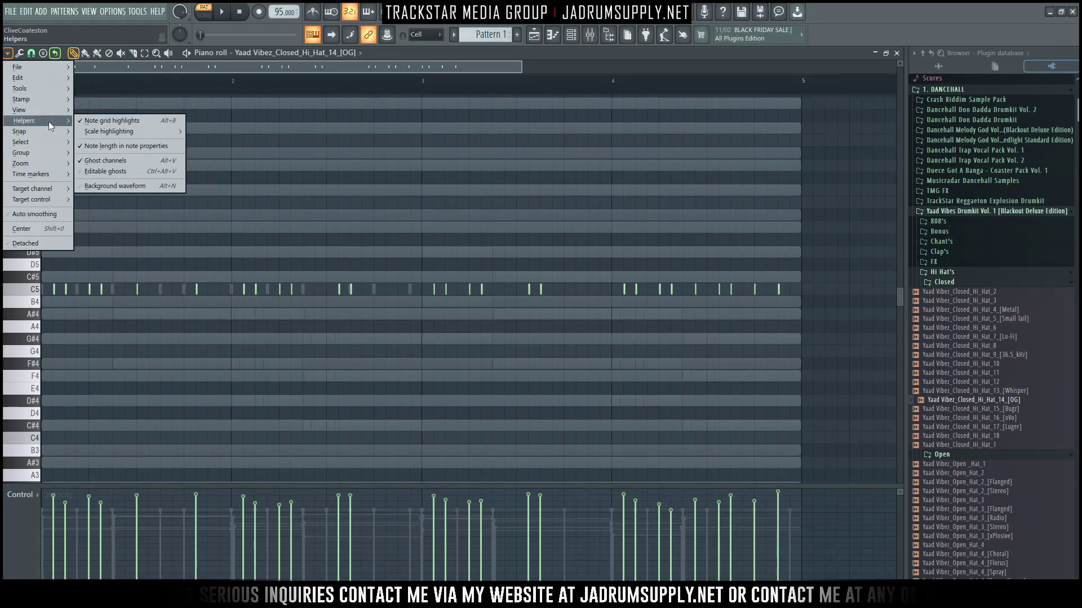
mouse_move(67, 145)
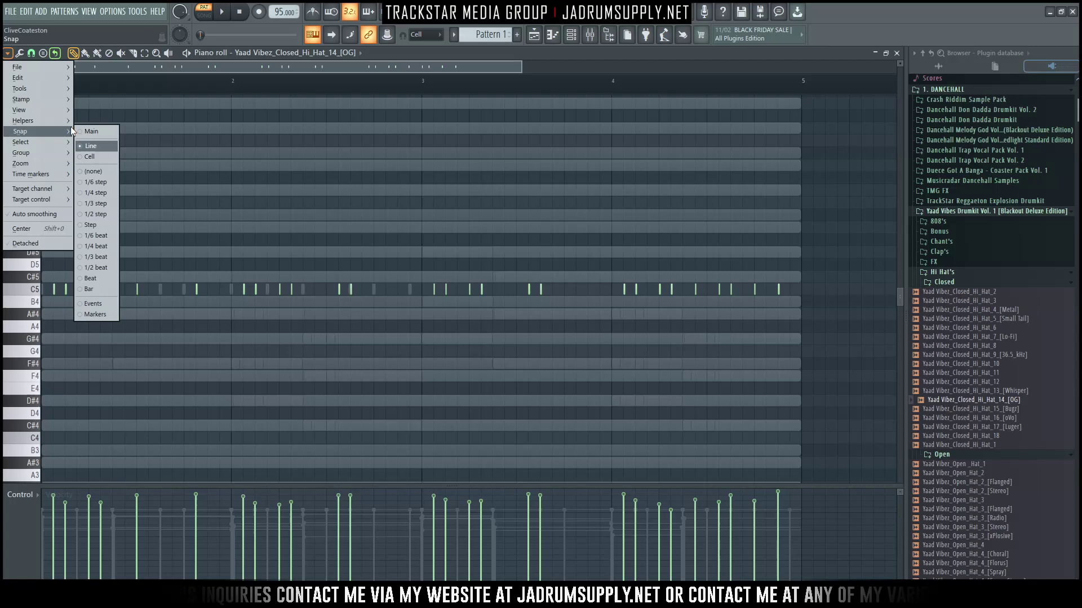
mouse_move(55, 191)
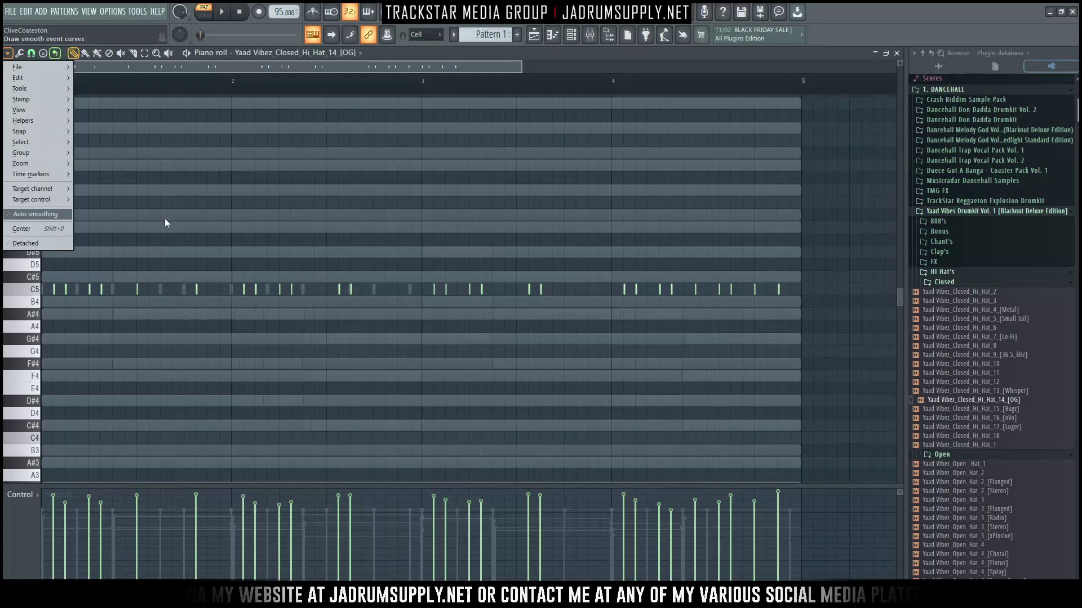
click(304, 233)
Step: Move all C5 closed hi-hat notes one step later and play the pattern back
key(ctrl+a)
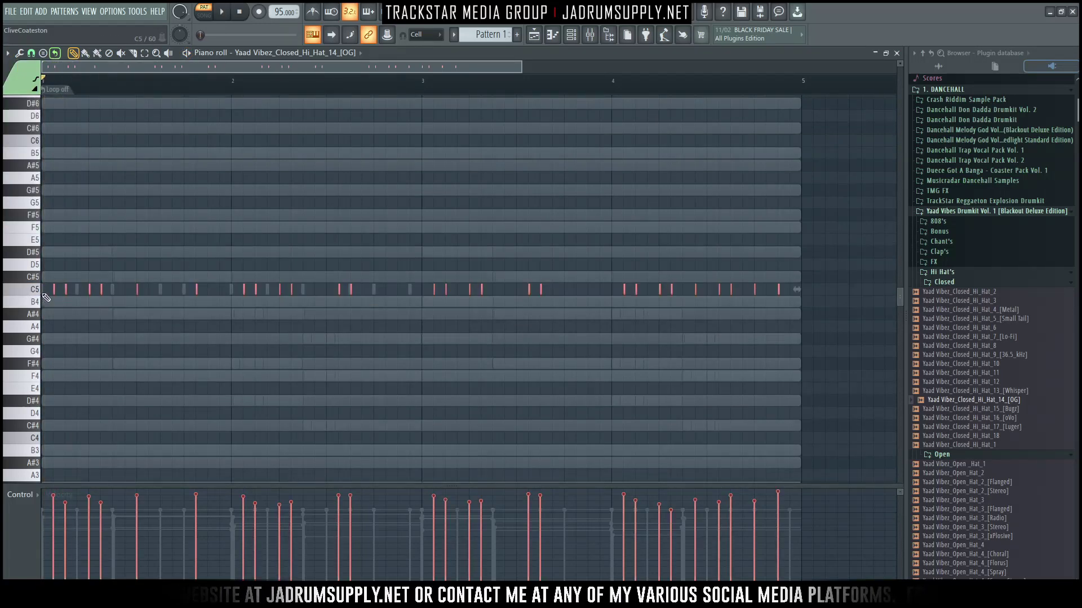
drag(54, 290, 63, 289)
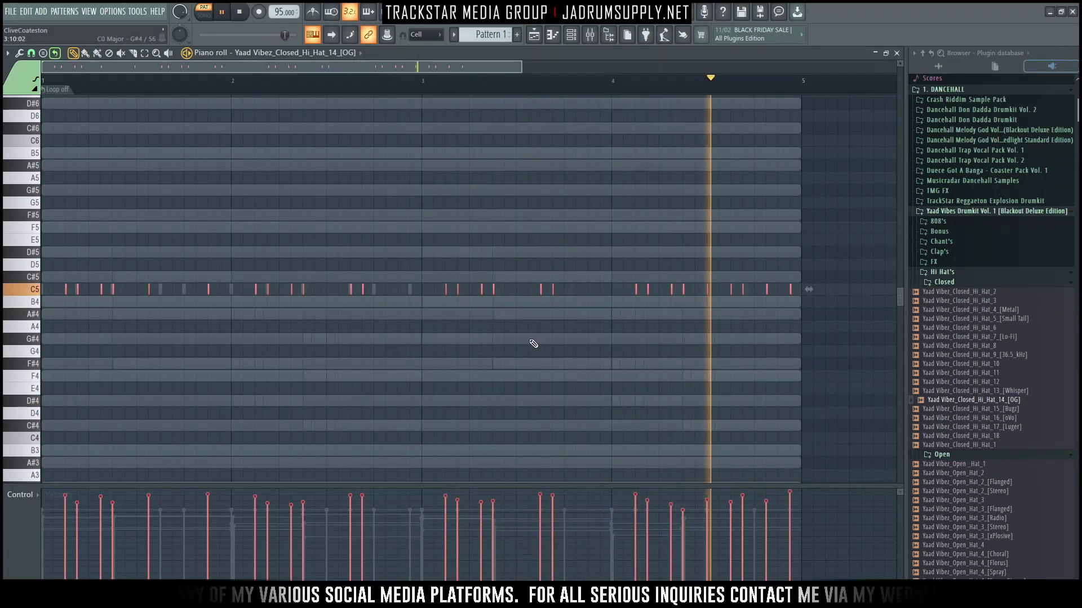
key(space)
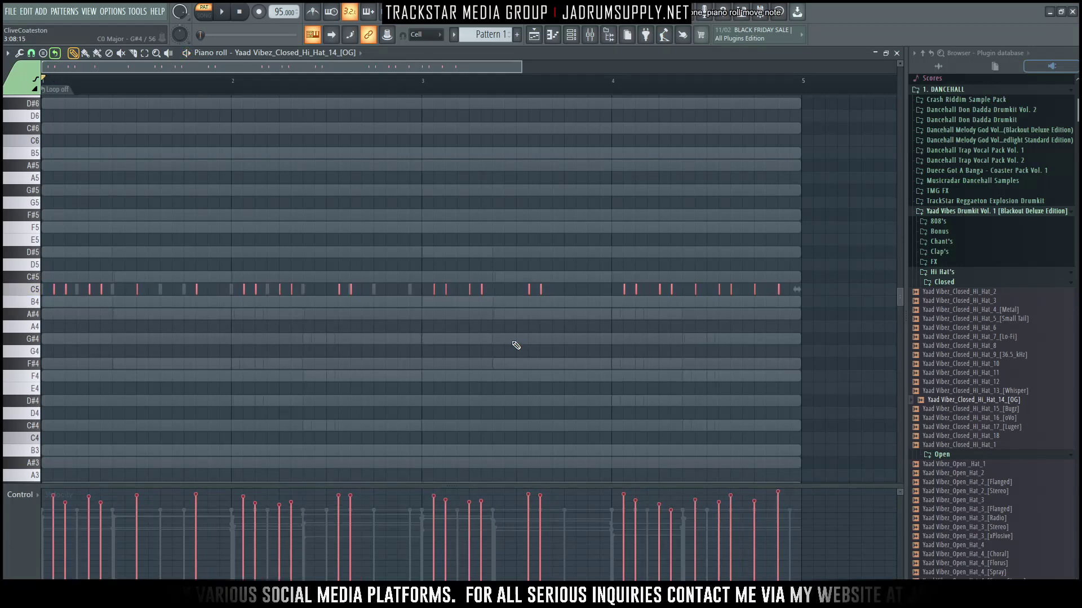
Step: Undo the hi-hat timing shift, the short-note replacements and the whole recorded C5 performance
key(ctrl+z)
key(ctrl+z)
key(ctrl+z)
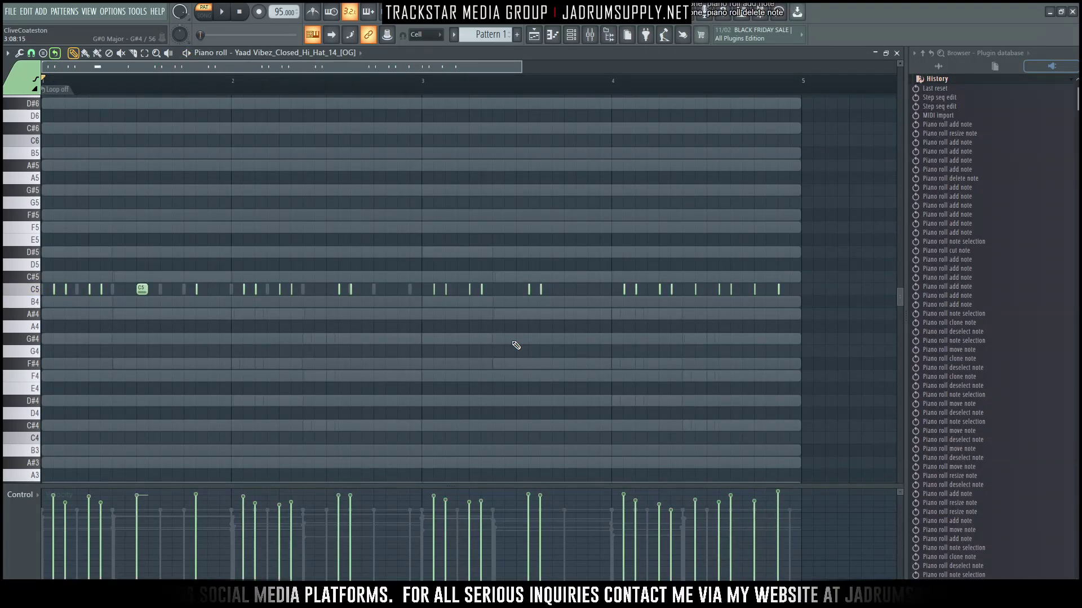
key(ctrl+z)
key(ctrl+z)
key(ctrl+z)
key(ctrl+z)
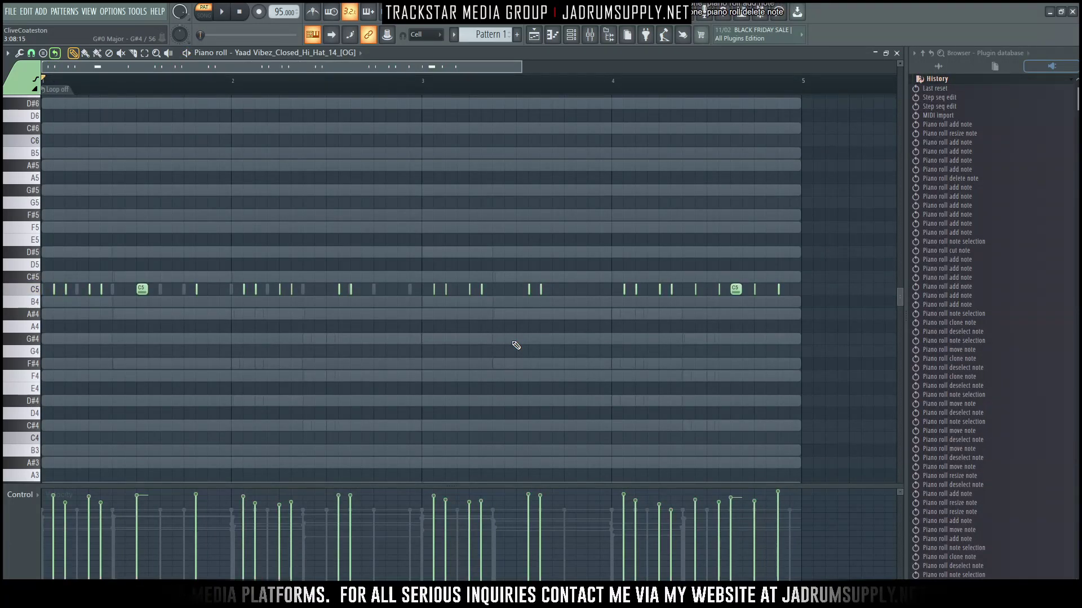
key(ctrl+z)
key(ctrl+z)
key(ctrl+z)
key(ctrl+z)
key(ctrl+z)
key(ctrl+z)
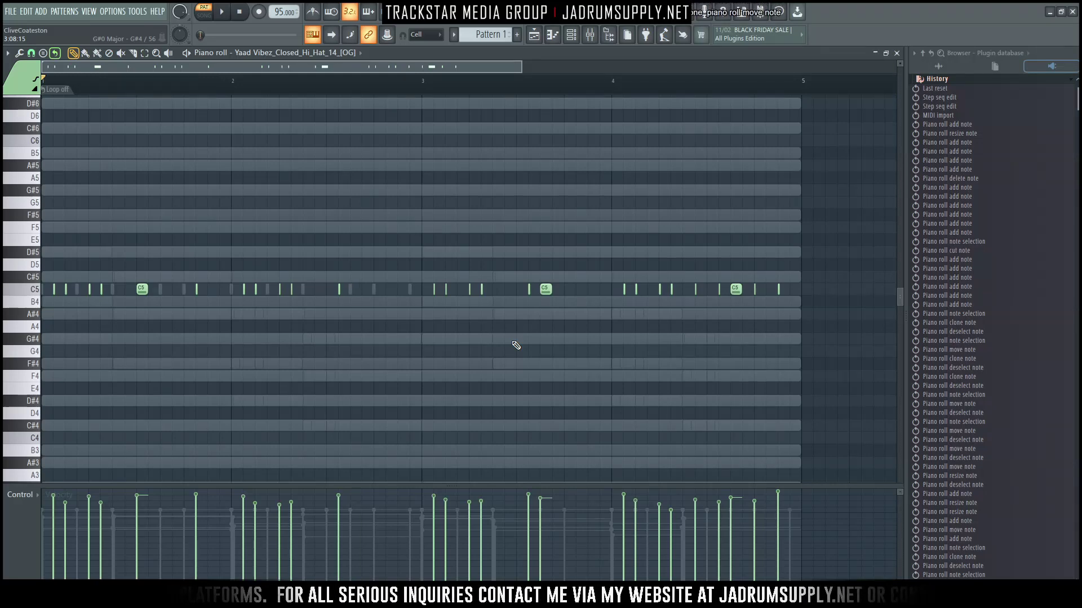
key(ctrl+z)
key(ctrl+z)
key(ctrl+z)
key(ctrl+z)
key(ctrl+z)
key(ctrl+z)
key(ctrl+z)
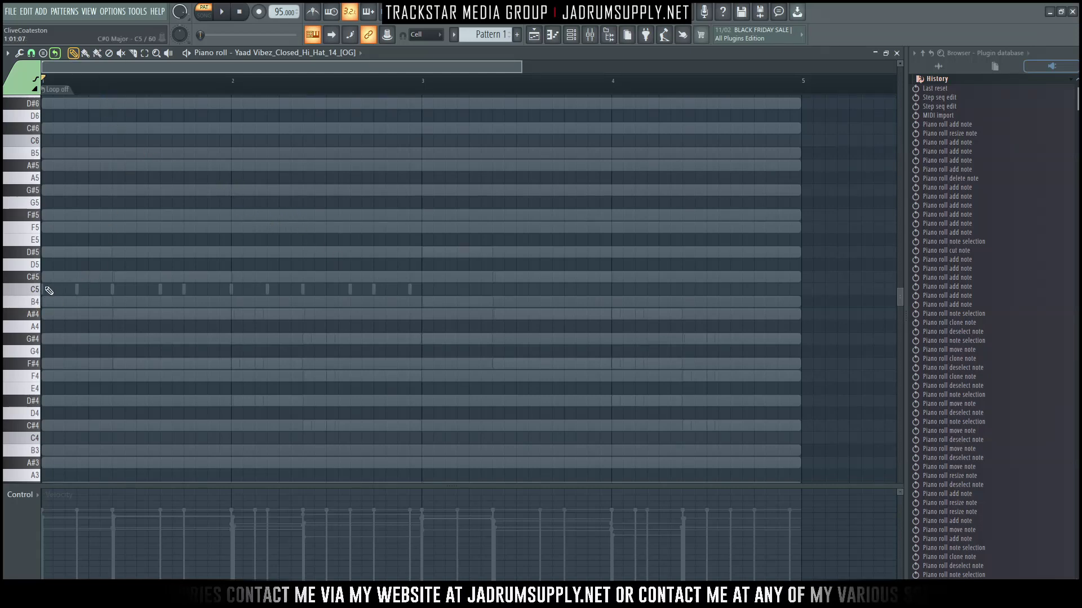
Step: Restore the undone closed hi-hat performance with its short notes and one-step-later timing
scroll(87, 84, up, 3)
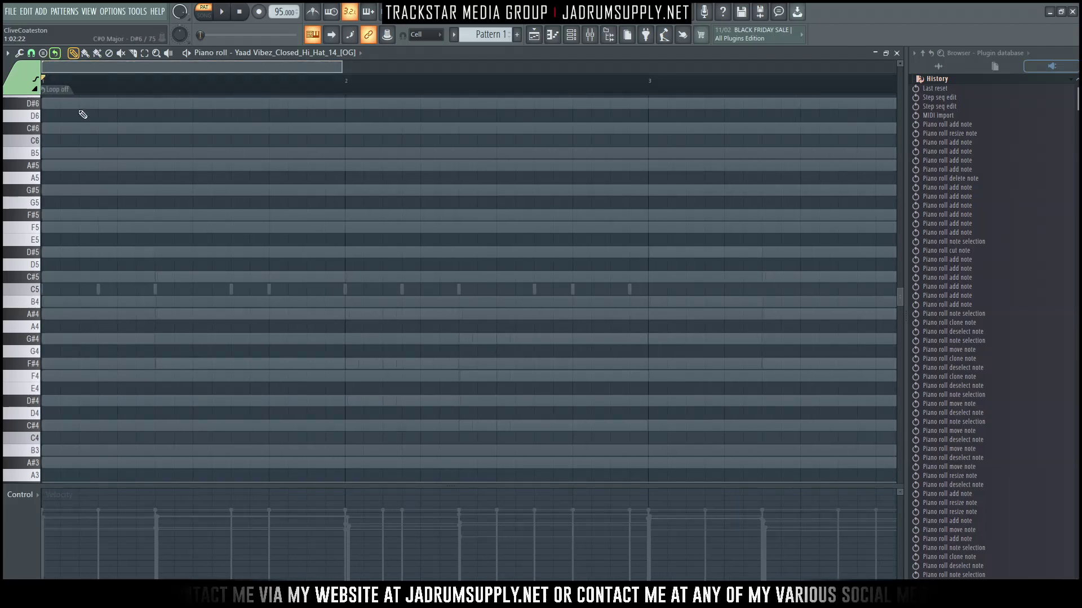
key(shift+l)
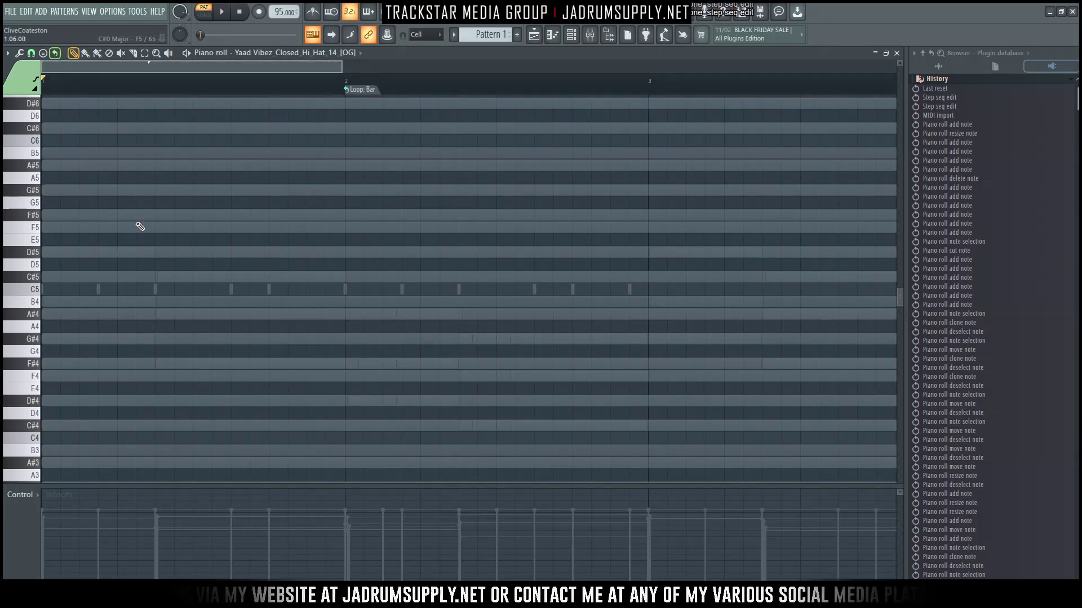
key(ctrl+z)
key(ctrl+z)
key(ctrl+z)
key(ctrl+z)
key(ctrl+z)
key(ctrl+z)
key(ctrl+z)
key(ctrl+z)
key(ctrl+z)
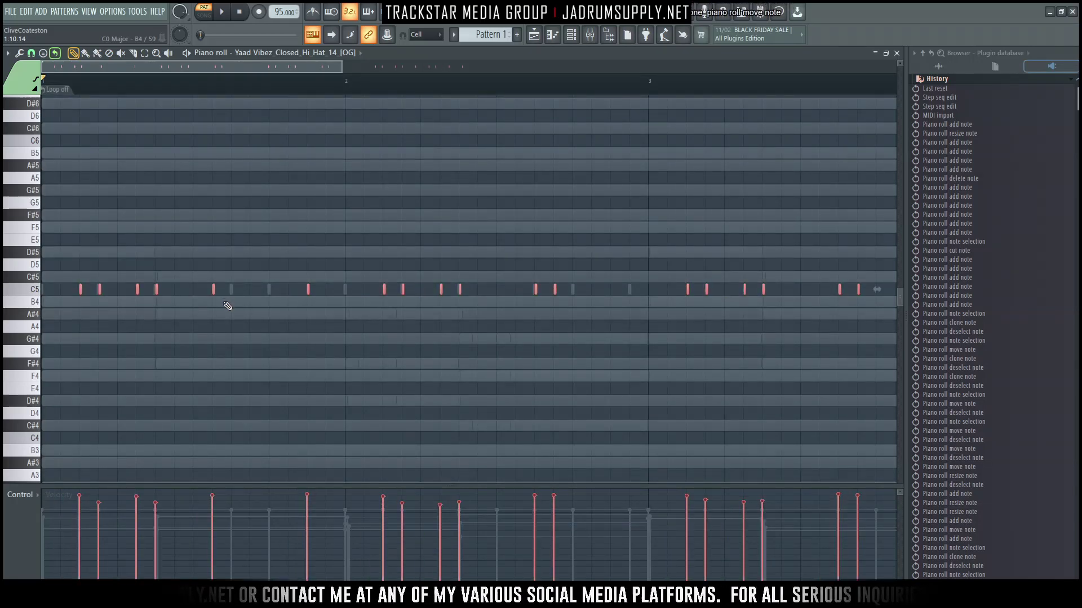
Step: Lengthen all the C5 hi-hat notes slightly while the pattern plays
scroll(227, 306, down, 2)
key(space)
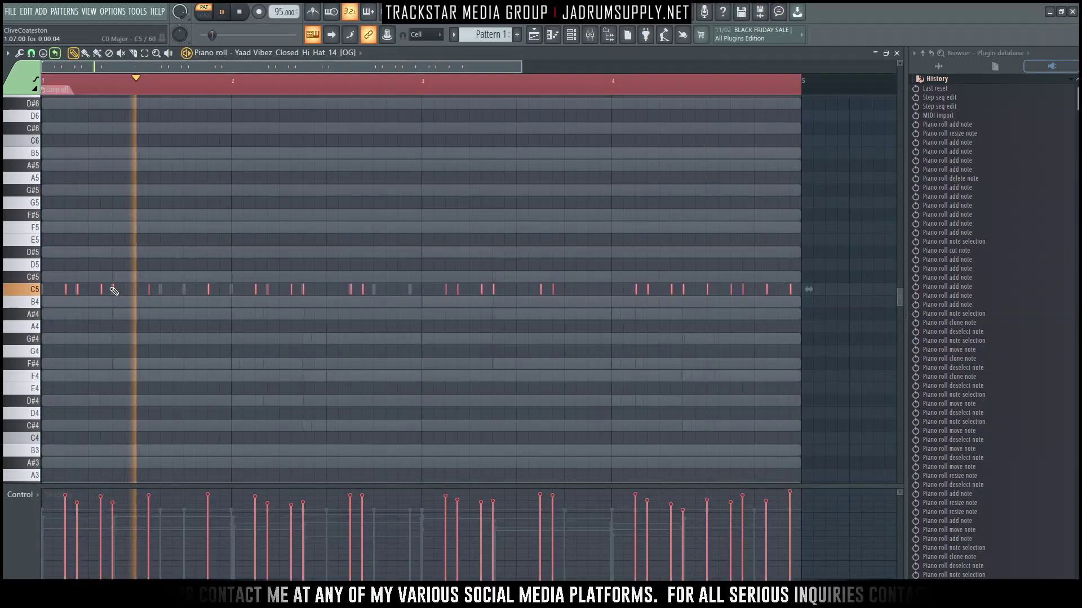
drag(114, 290, 117, 292)
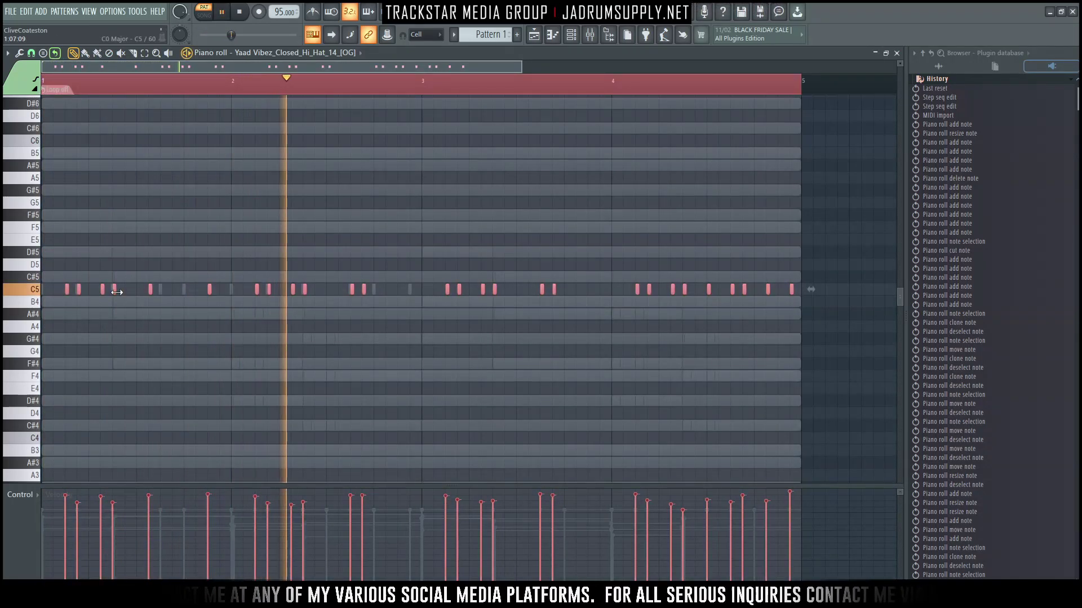
click(174, 355)
mouse_move(150, 290)
mouse_down()
mouse_move(163, 290)
mouse_move(144, 291)
mouse_up()
Step: Add one C5 hi-hat note near the end of bar 3 and another in the second half of bar 1
click(600, 290)
drag(595, 294, 580, 291)
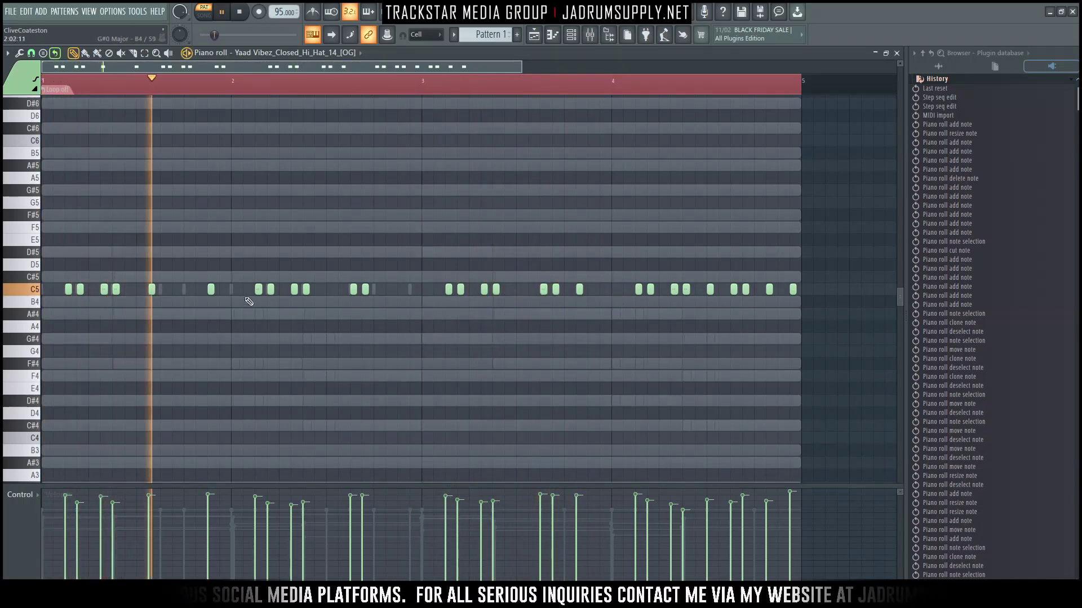
click(174, 289)
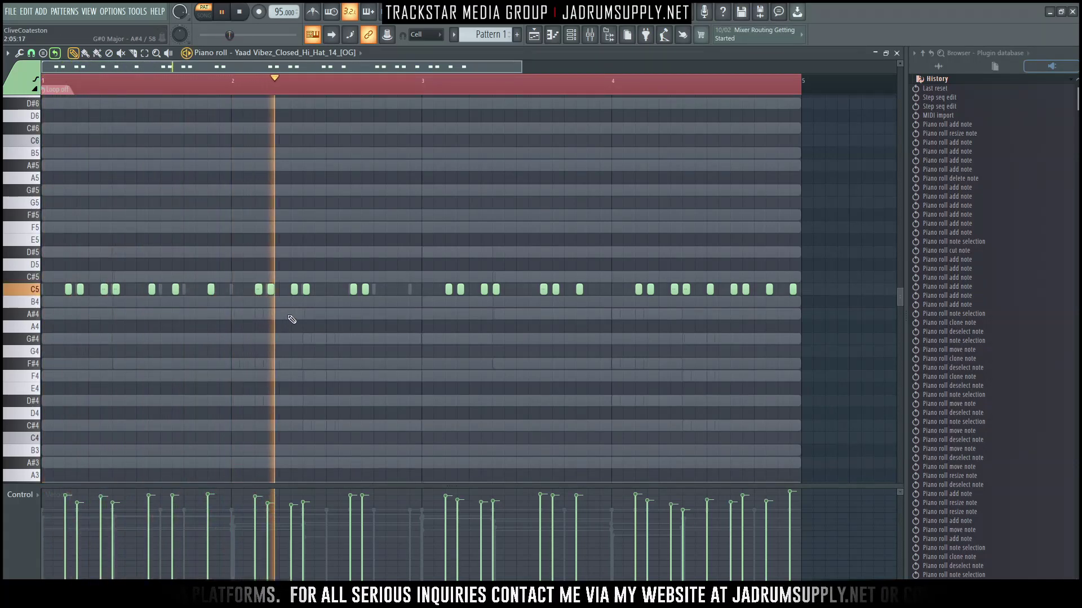
Step: Give all hi-hat notes one even velocity and move the last note of bar 3 one step later
key(ctrl+a)
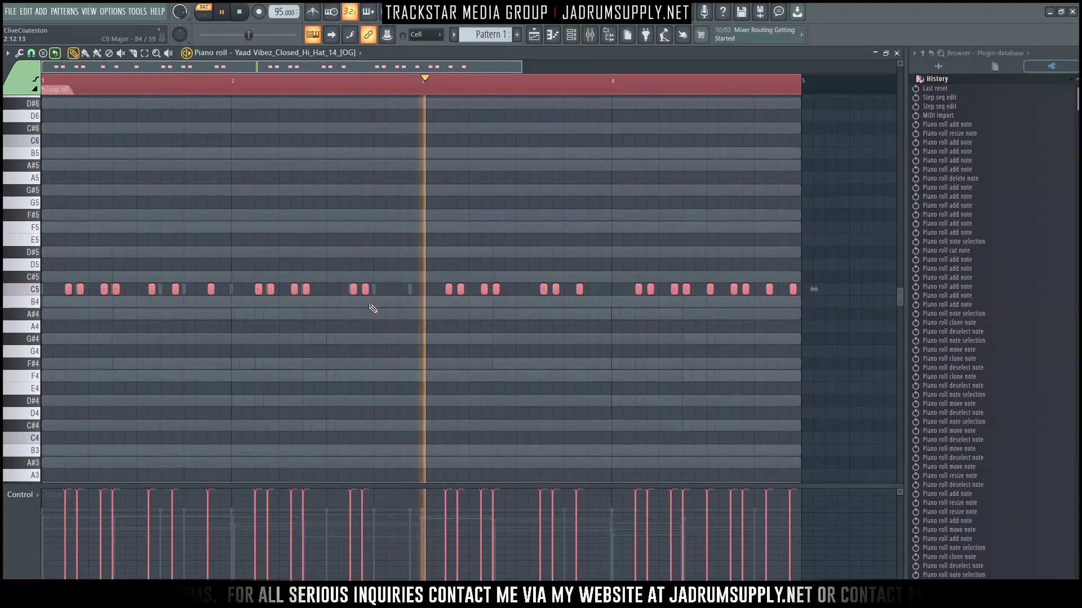
key(ctrl+d)
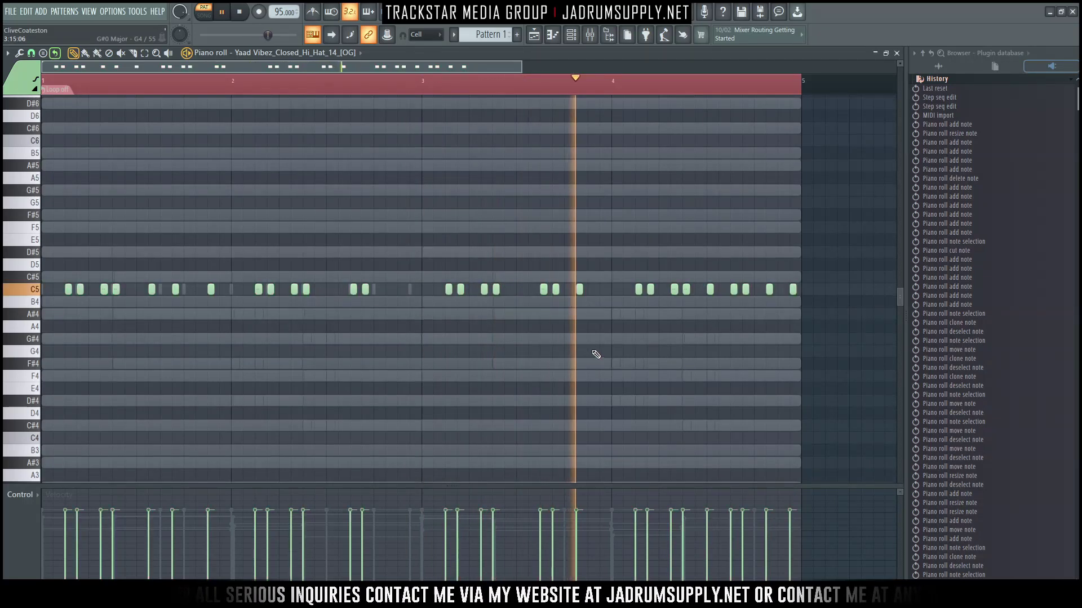
drag(579, 289, 591, 289)
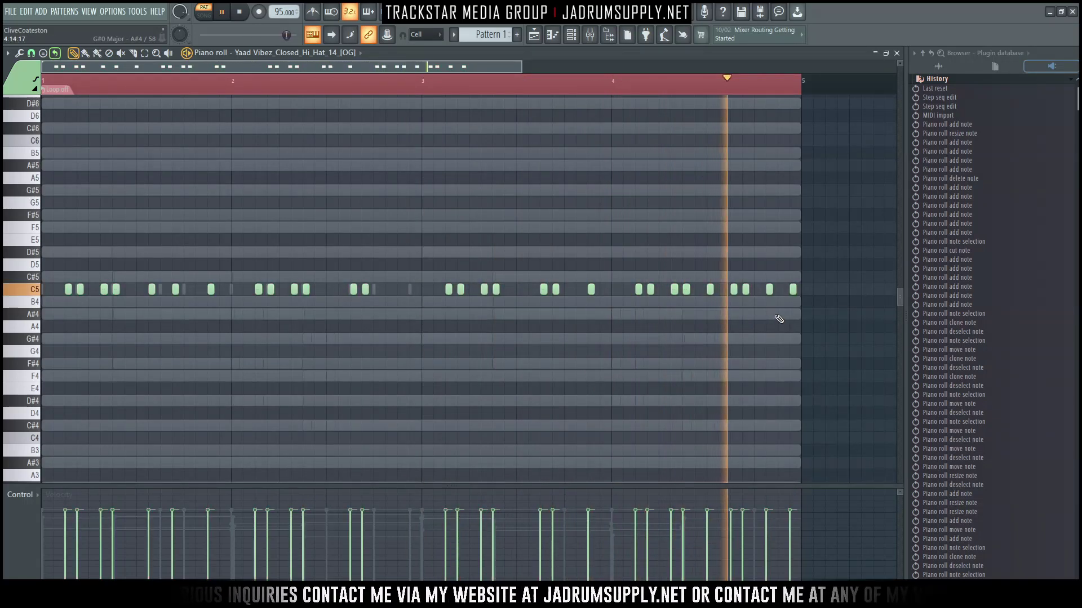
Step: Change the note snap and reposition the last three hi-hat notes of bar 4 as an evenly spaced run
key(space)
scroll(755, 82, up, 5)
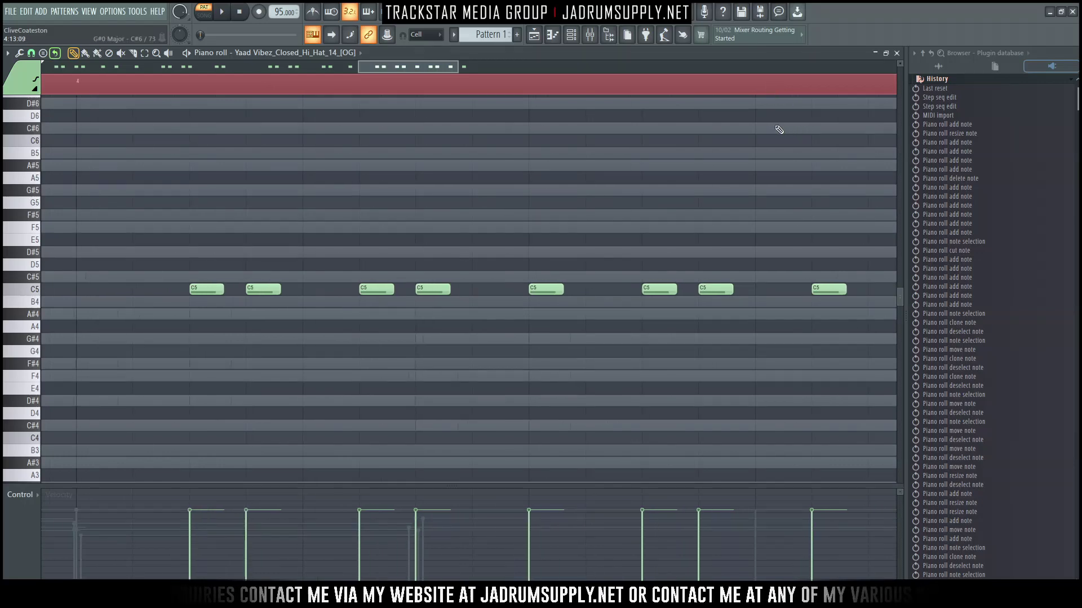
drag(415, 72, 464, 68)
click(161, 81)
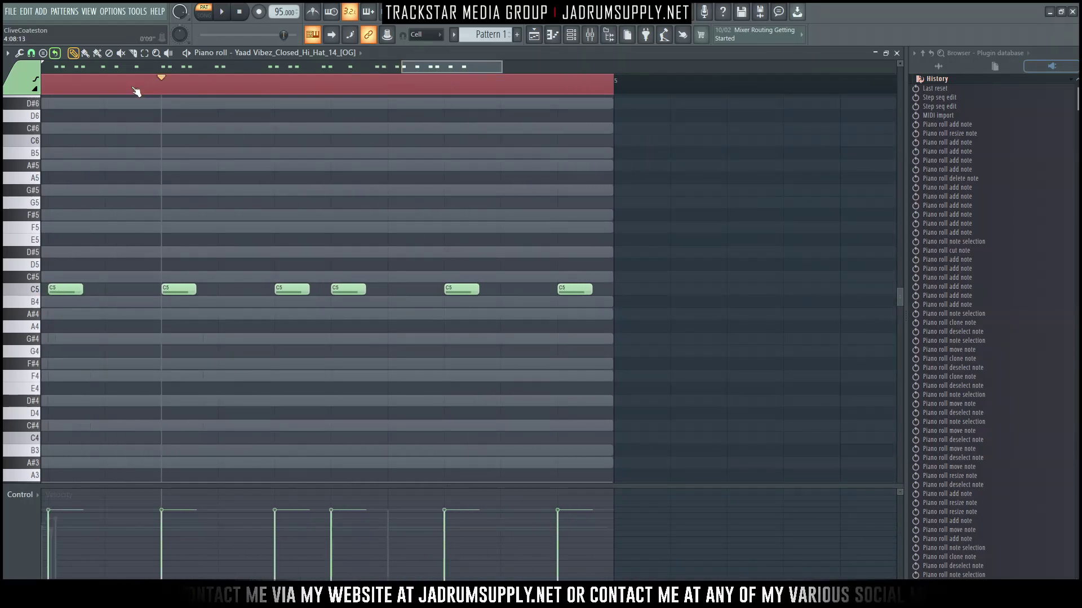
click(31, 52)
click(48, 139)
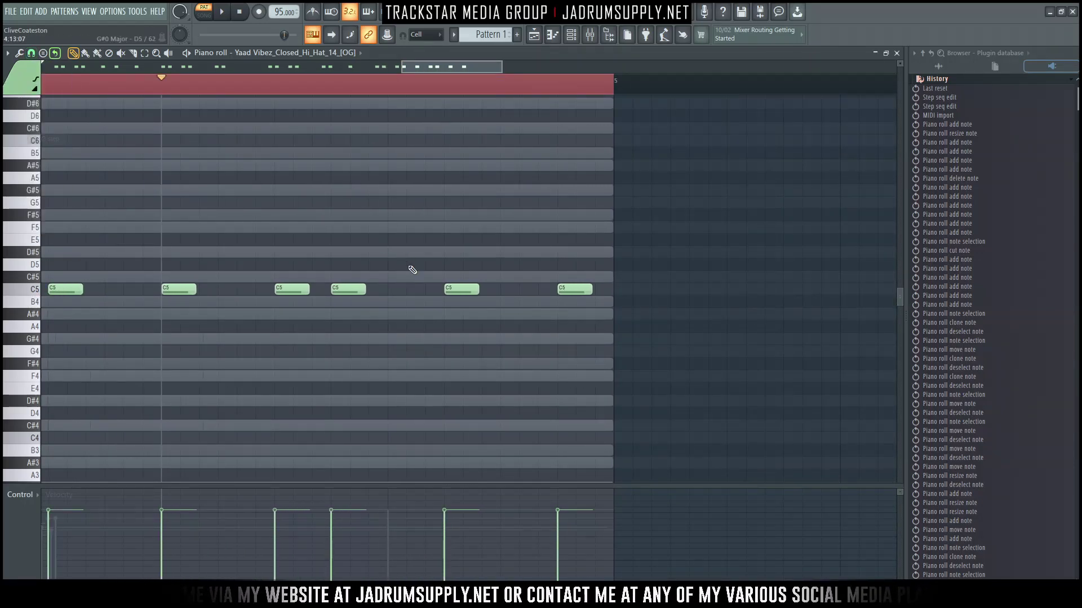
key(space)
drag(349, 289, 464, 290)
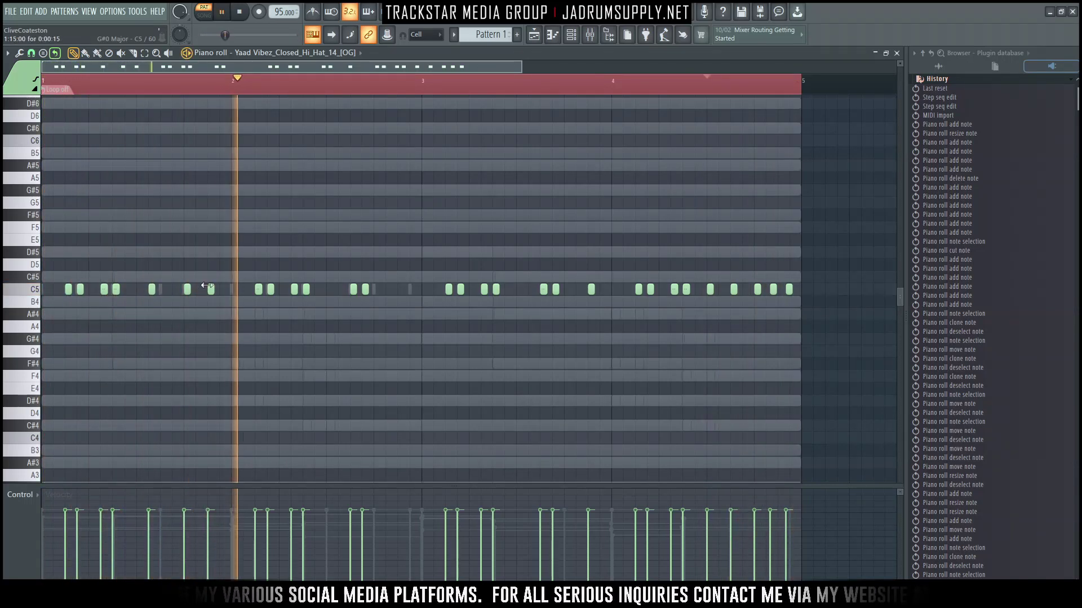
Step: Add a C5 hi-hat note near the end of bar 2 and listen to the pattern
click(401, 289)
click(413, 289)
right_click(412, 289)
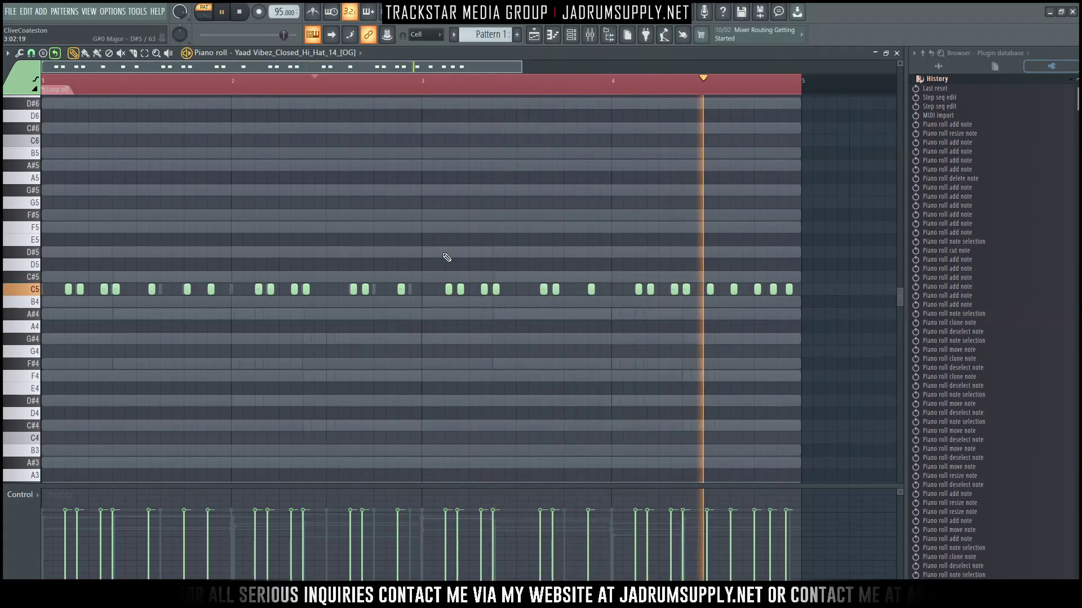
key(space)
Step: Shorten all the C5 hi-hat notes slightly and clear the note selection
key(ctrl+a)
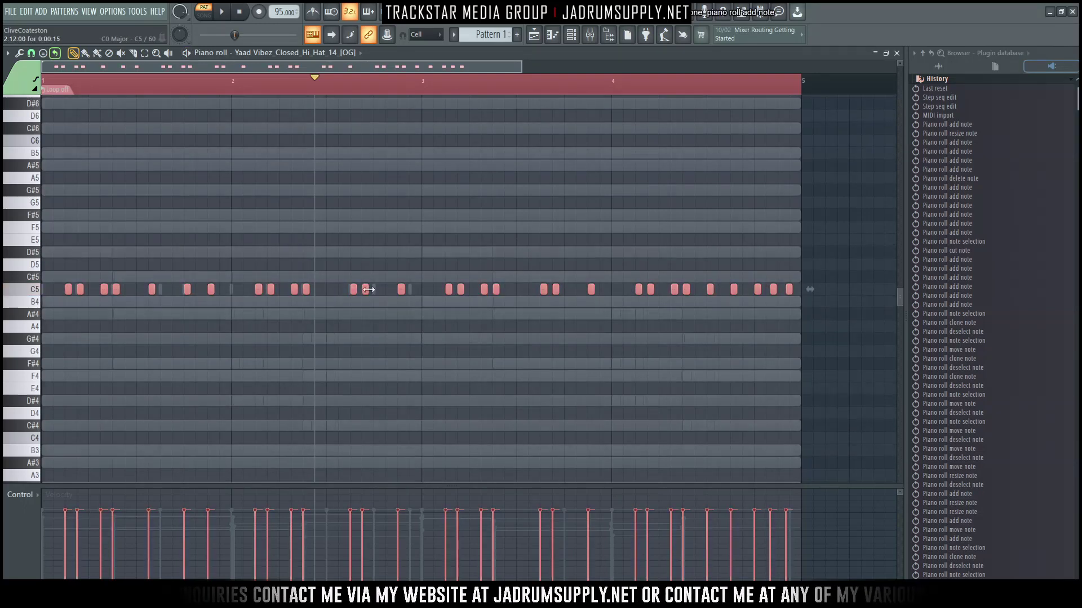
drag(368, 288, 366, 289)
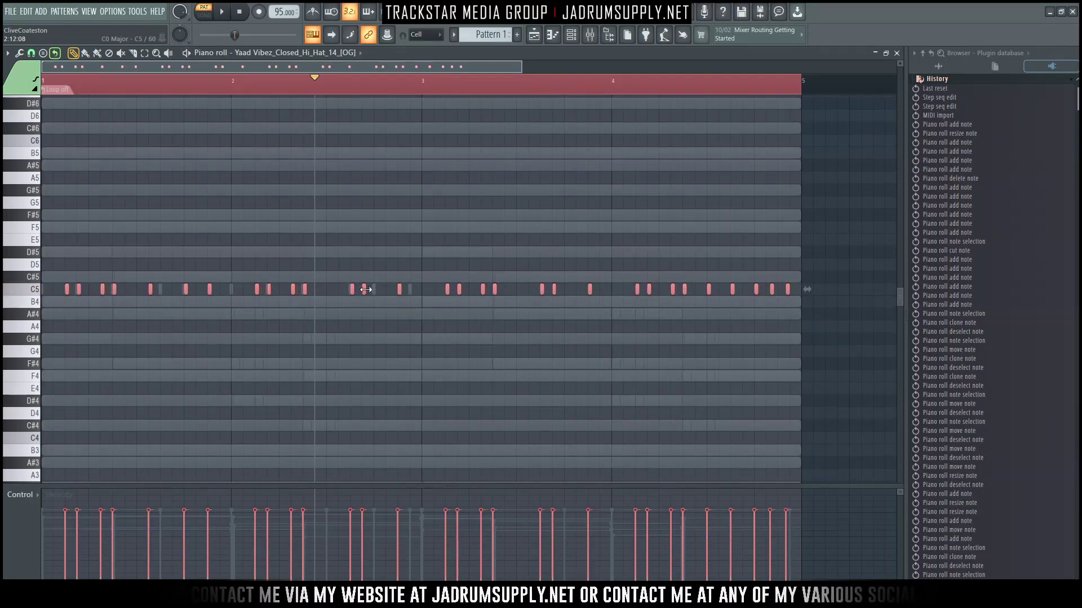
key(ctrl+s)
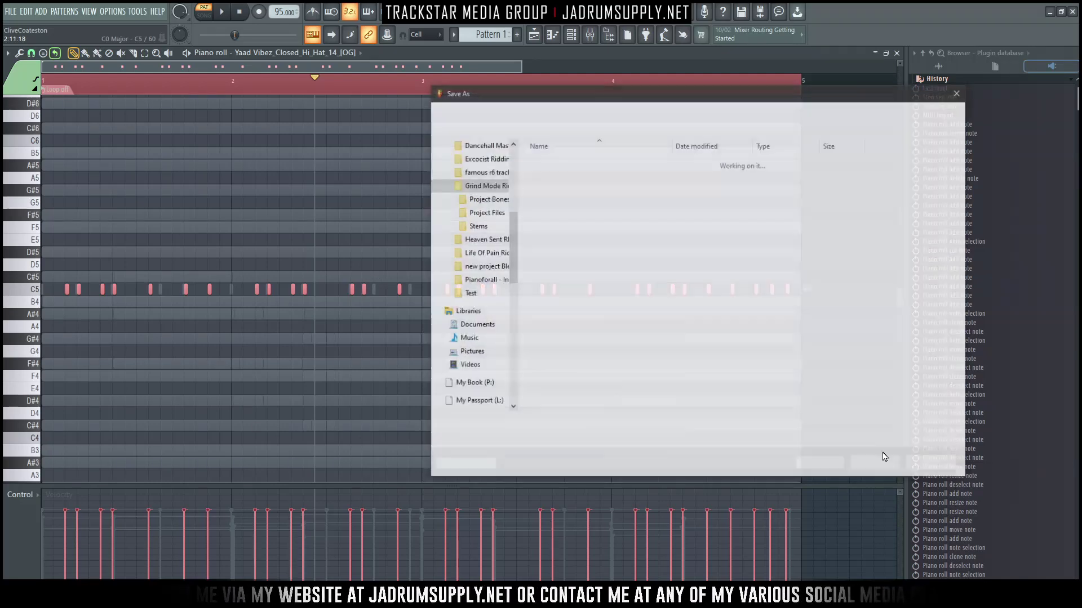
key(Escape)
click(400, 228)
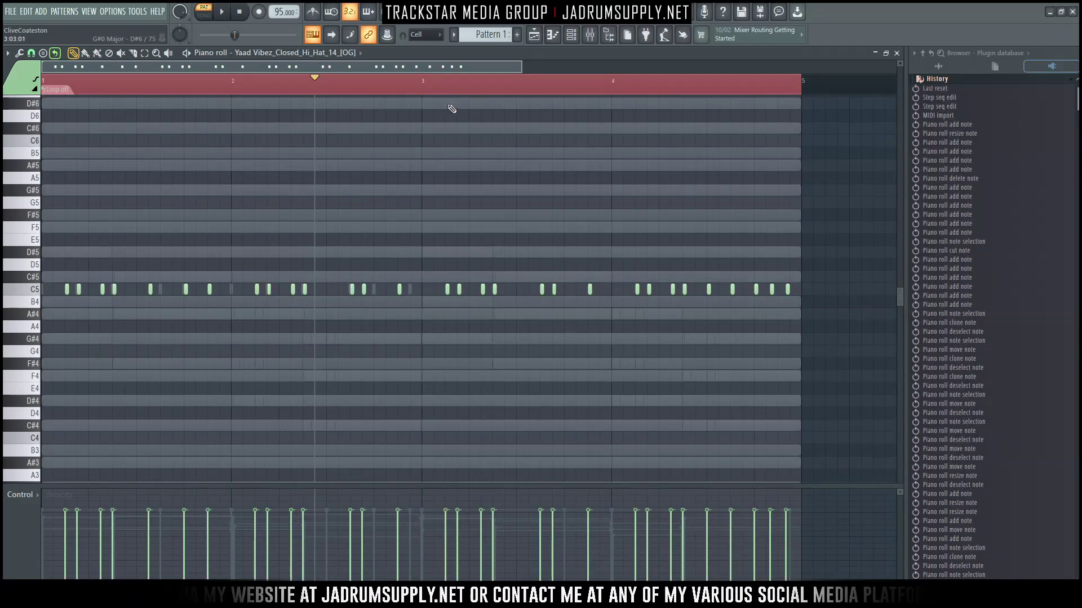
Step: Adjust the second SRX ORCHESTRA channel's volume and lower the closed hi-hat's volume while the pattern plays
click(571, 35)
key(space)
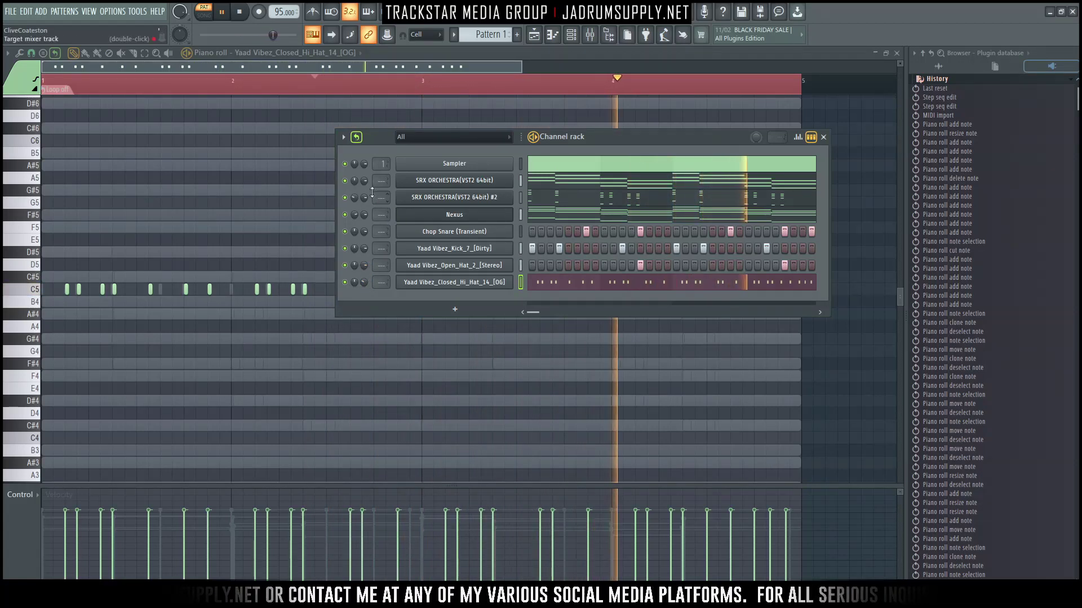
scroll(364, 180, down, 3)
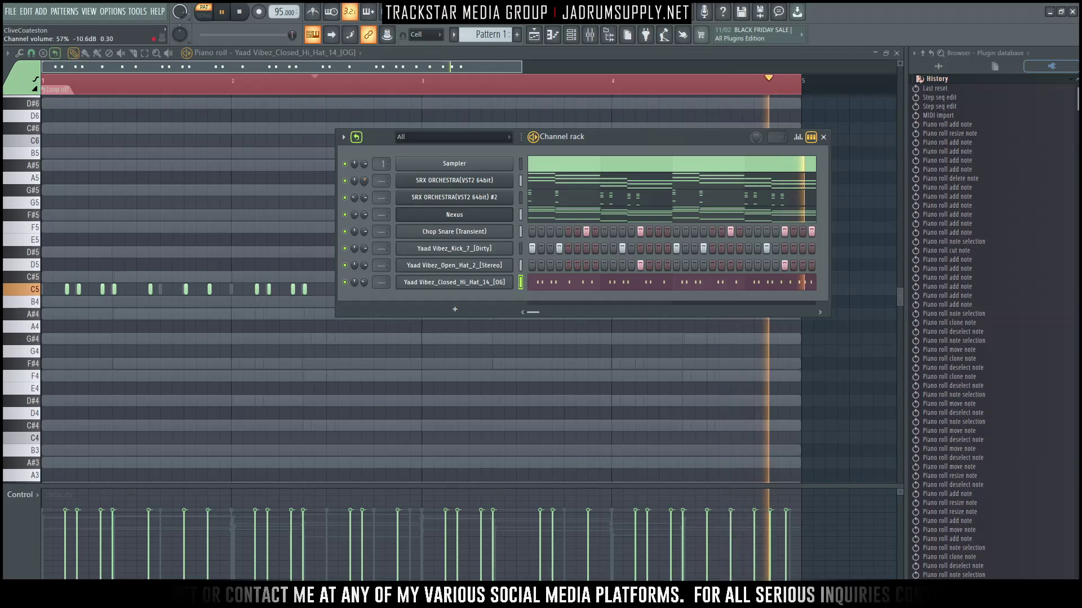
drag(363, 197, 364, 174)
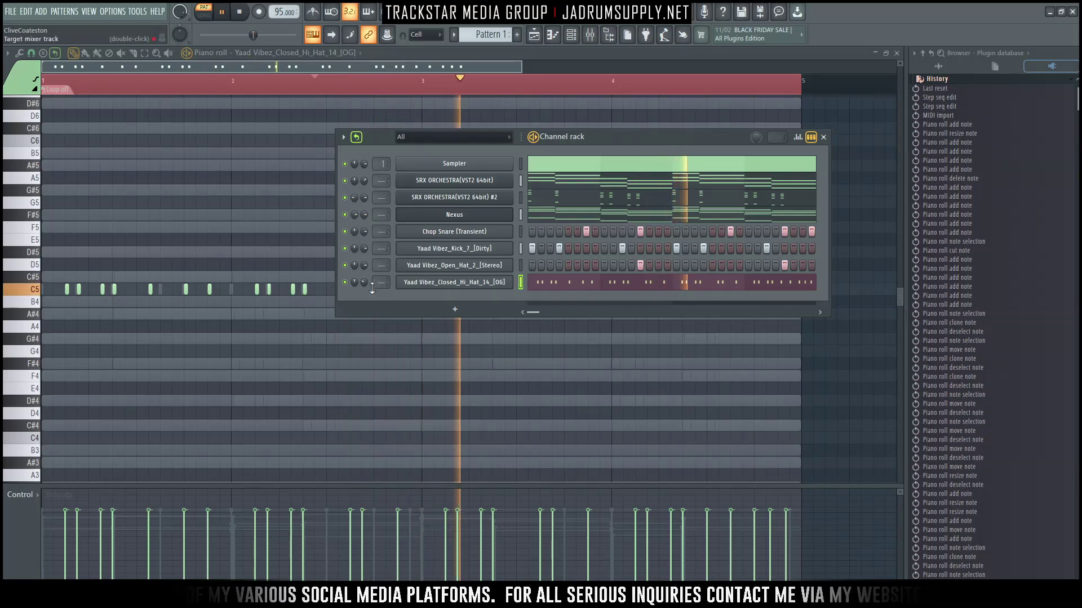
drag(364, 282, 364, 305)
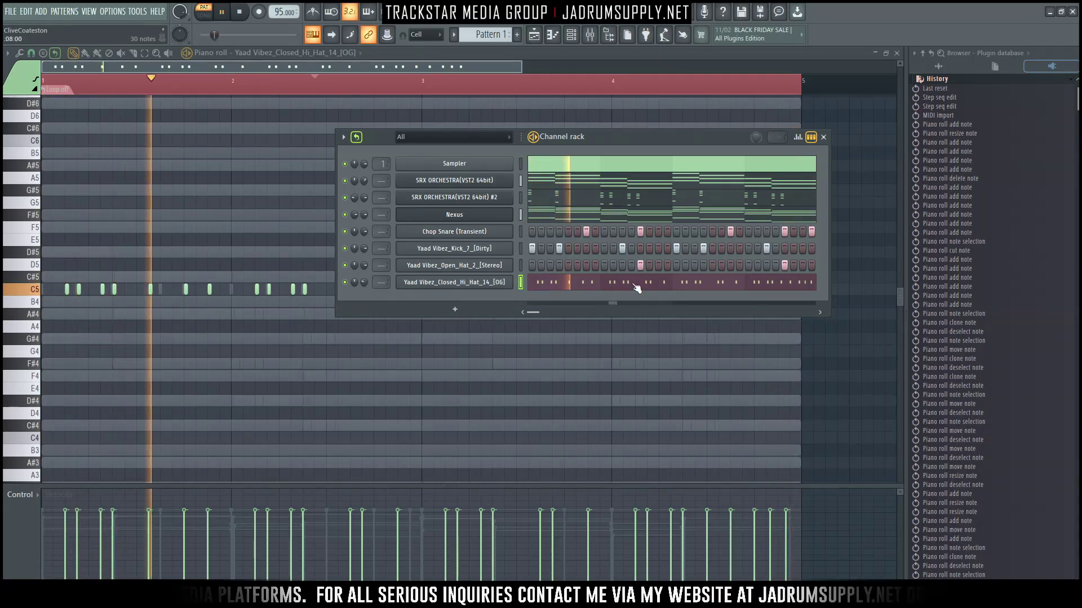
key(space)
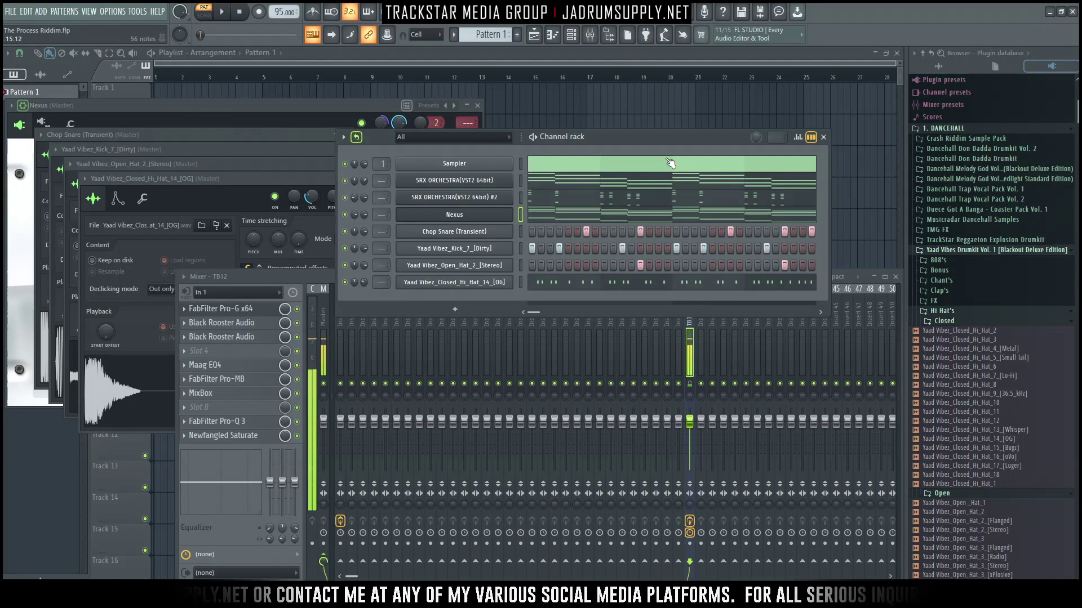
Step: Show the 808s folder of the OWEN J Main Stash 2.0 sample library
click(935, 256)
scroll(938, 253, down, 5)
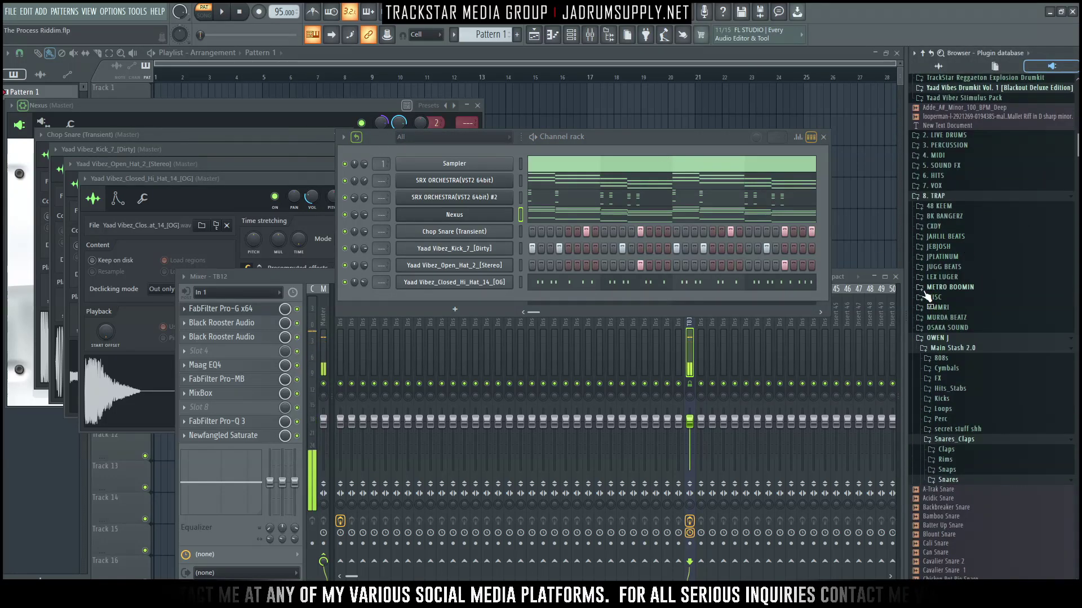
click(936, 358)
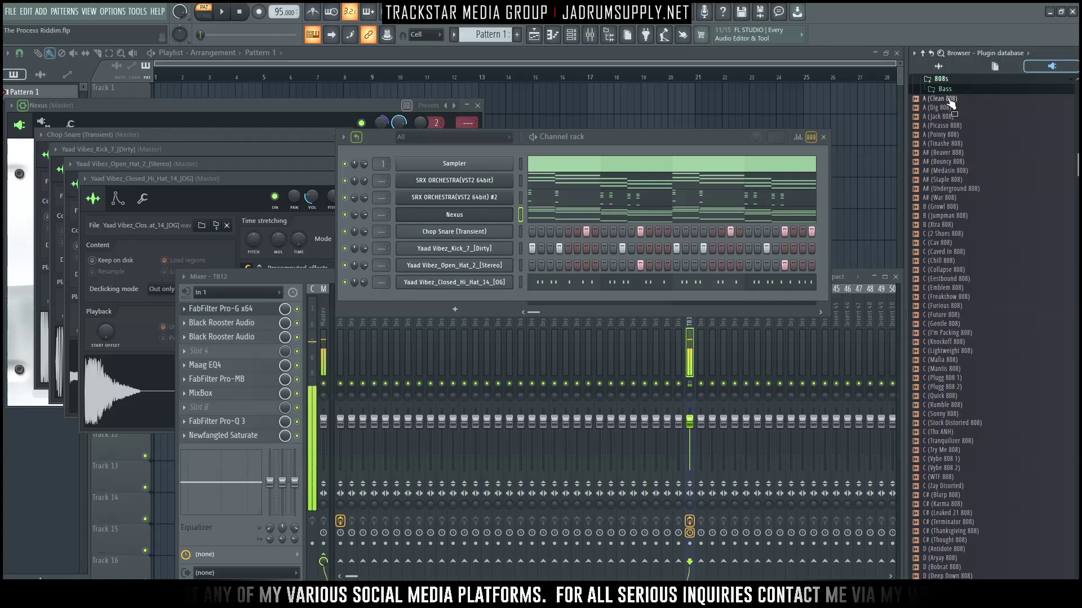
Step: Preview the A (Dig 808) and A (Jack 808) samples and add A (Jack 808) as a new channel
click(944, 108)
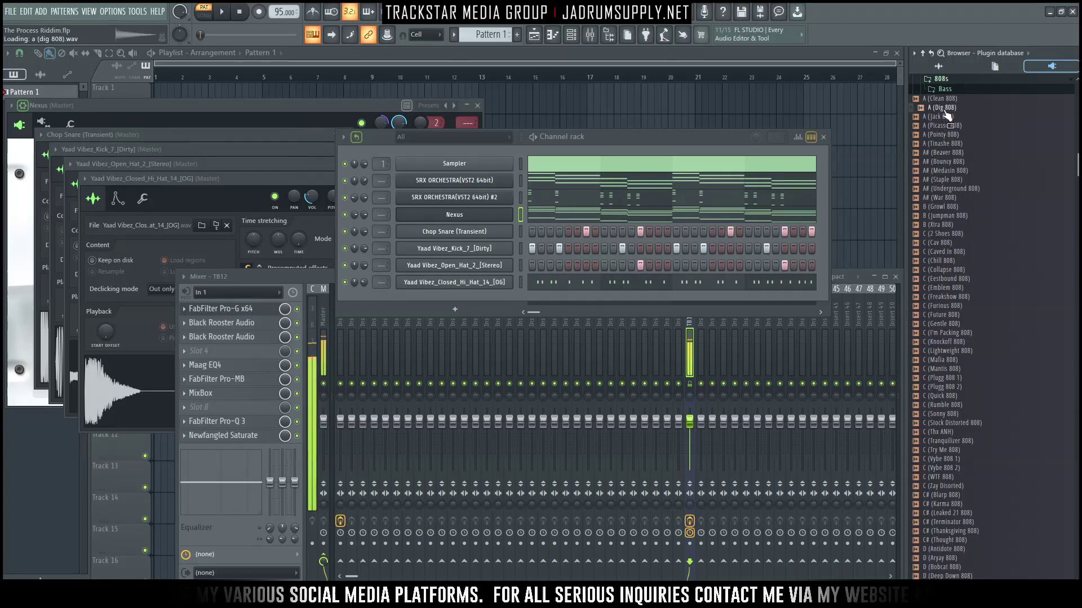
click(947, 117)
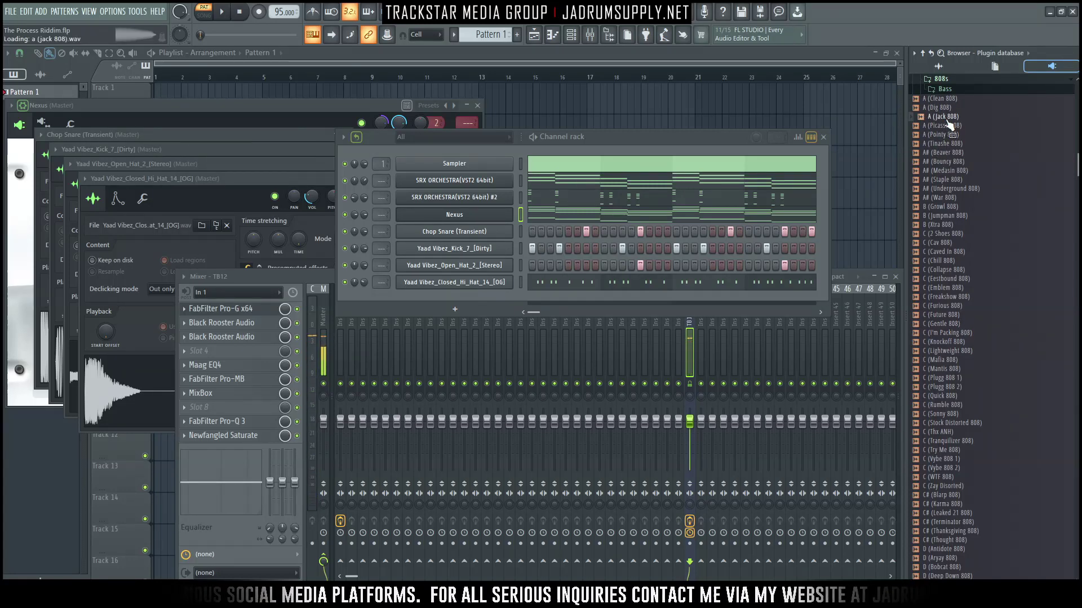
right_click(945, 118)
click(982, 134)
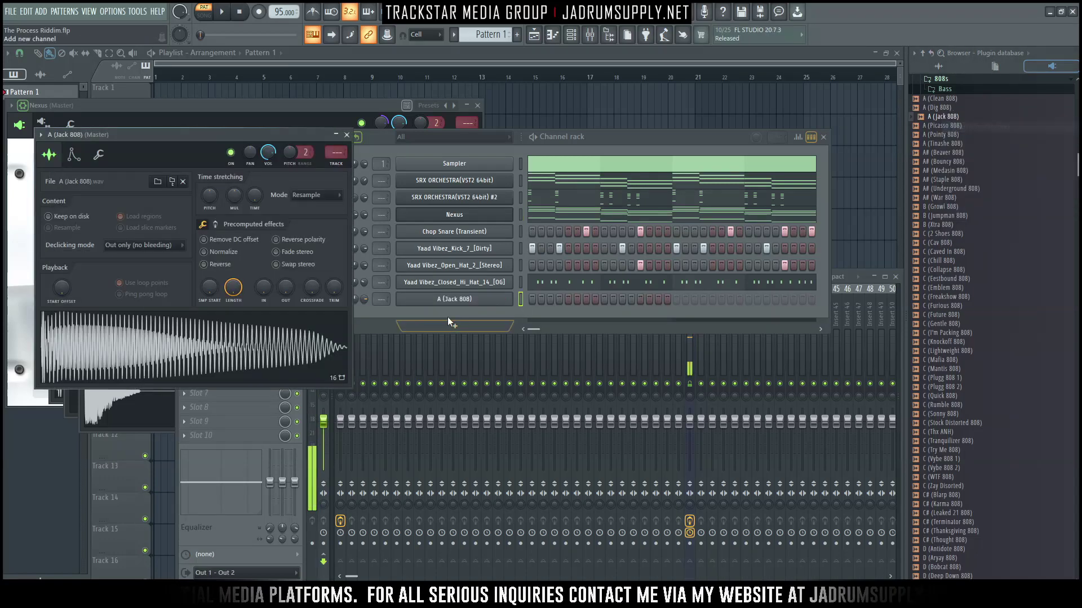
Step: Audition the A (Jack 808) sample, check its envelope settings and open the sample in the audio editor
click(197, 342)
click(74, 154)
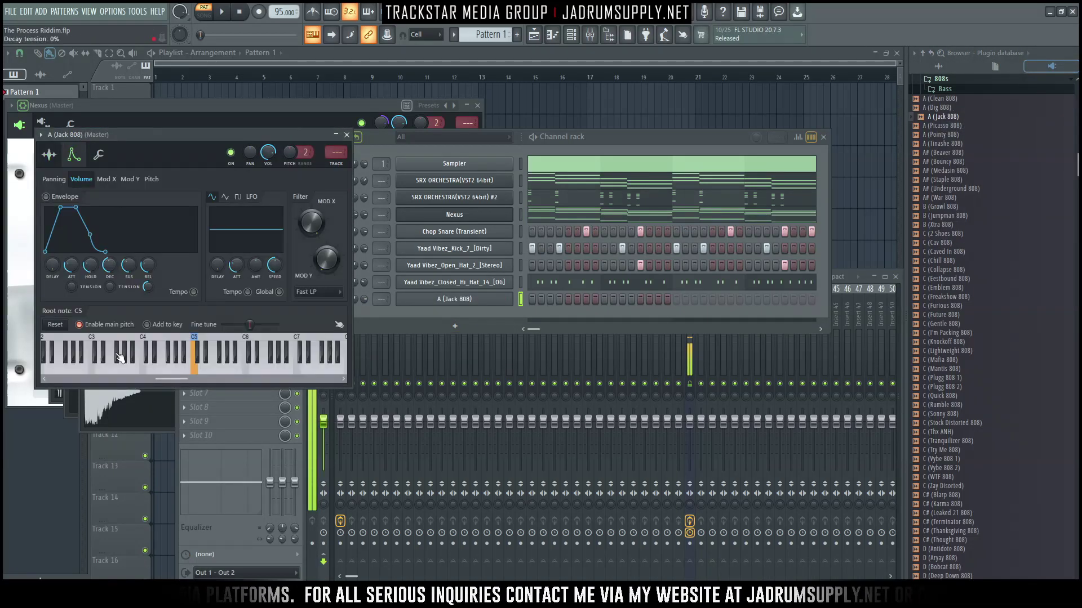
click(49, 155)
right_click(245, 360)
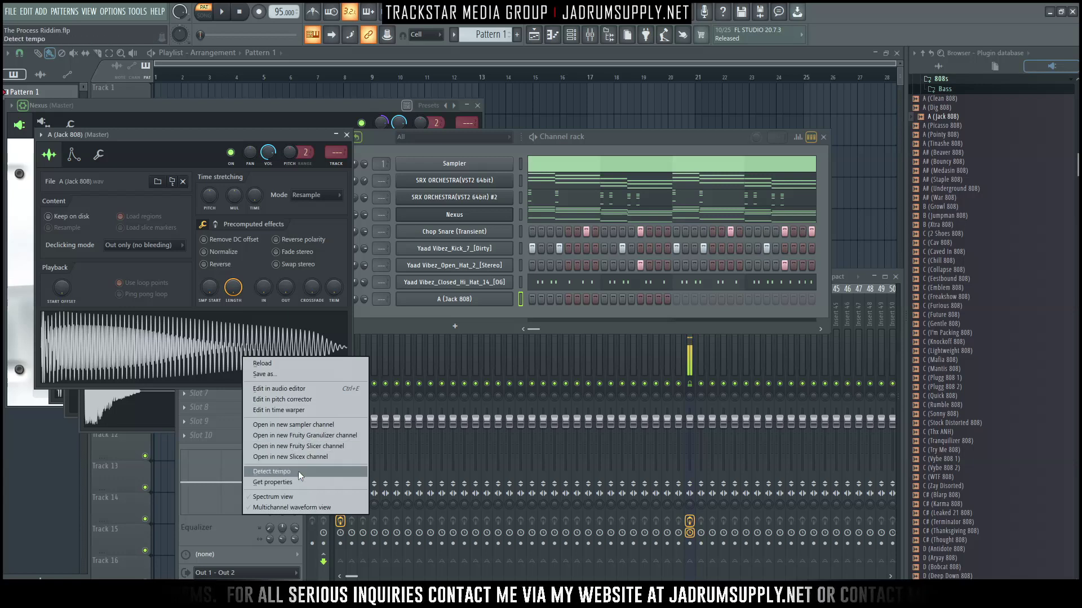
click(301, 389)
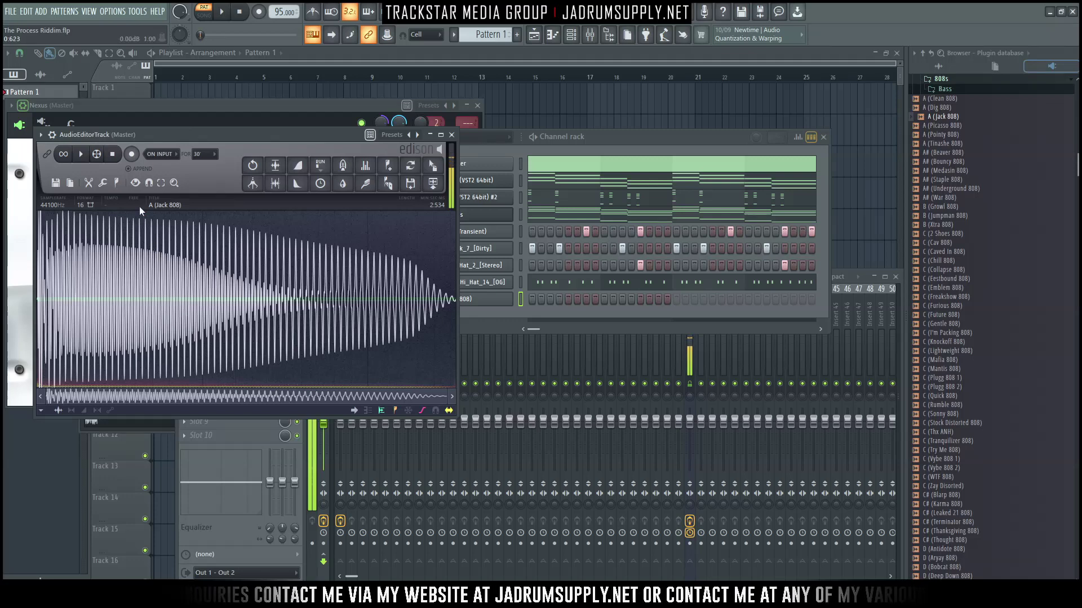
Step: Detect the pitch regions of the A (Jack 808) sample and inspect the note markers on its waveform
click(136, 183)
click(117, 183)
click(117, 183)
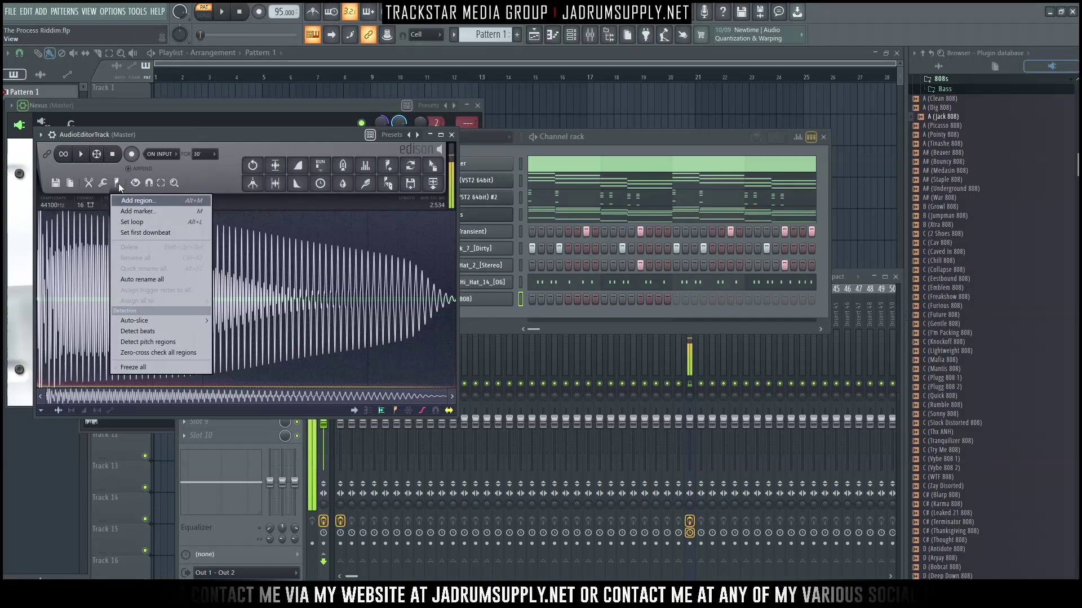
click(174, 342)
click(98, 224)
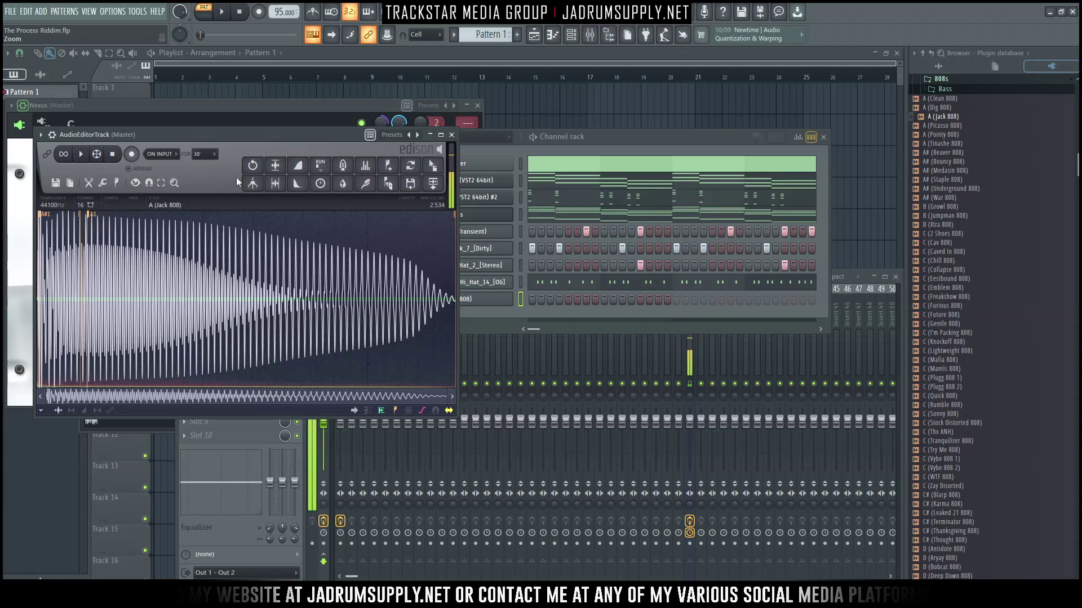
drag(238, 110, 488, 239)
drag(349, 137, 772, 107)
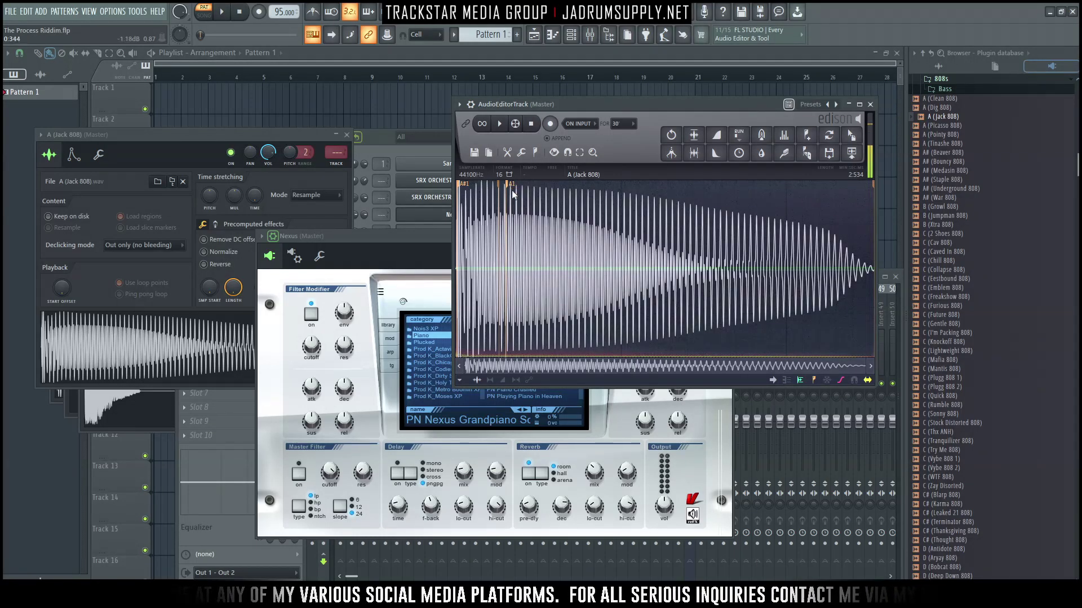
double_click(512, 189)
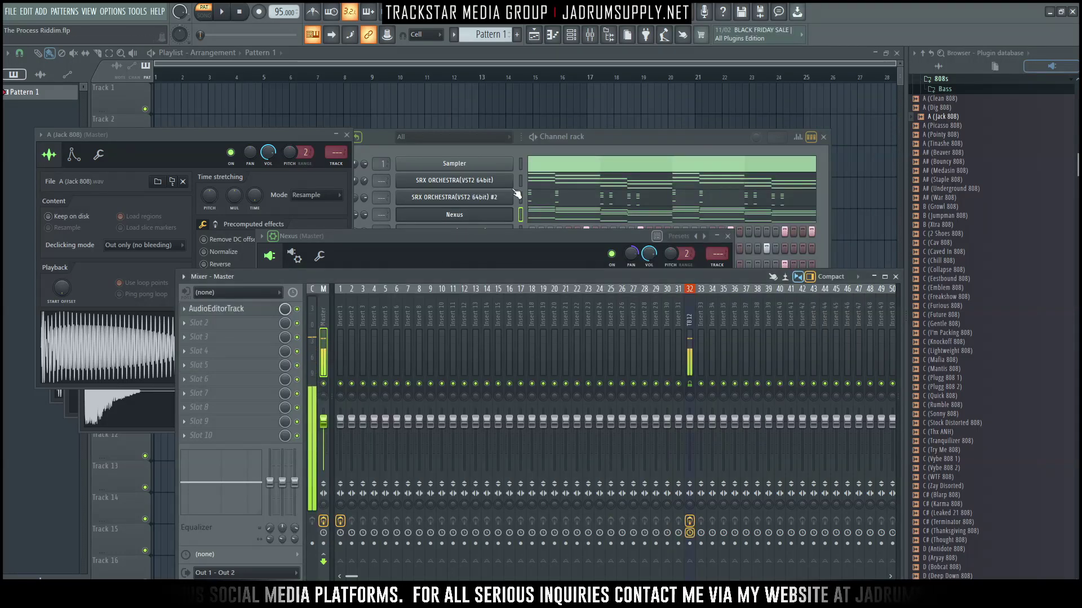
Step: Set the root note of the A (Jack 808) channel to A#4 and close its settings
click(673, 140)
click(468, 299)
click(74, 154)
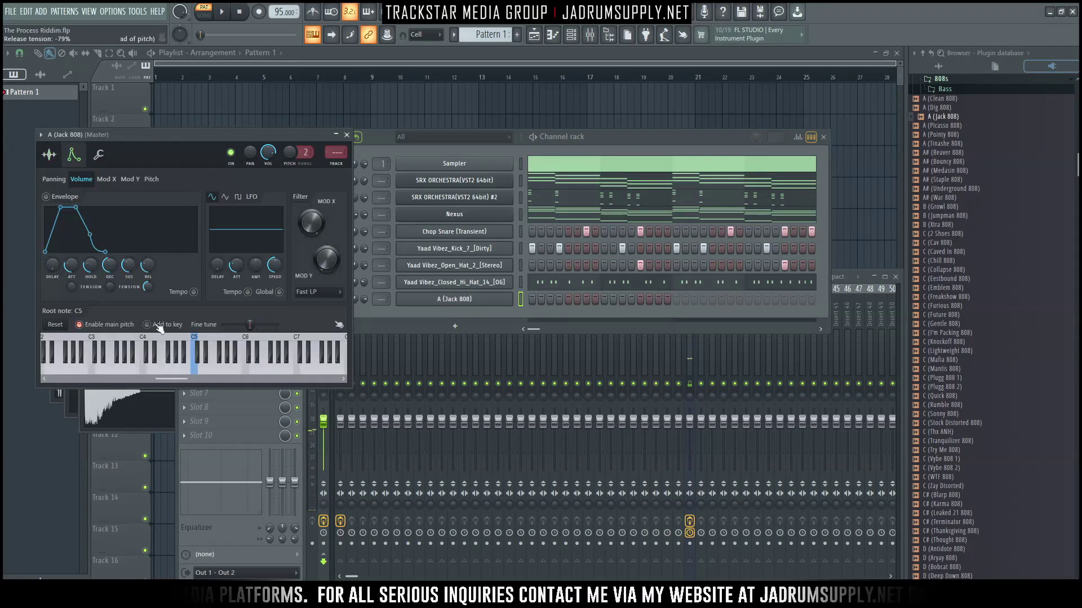
click(195, 360)
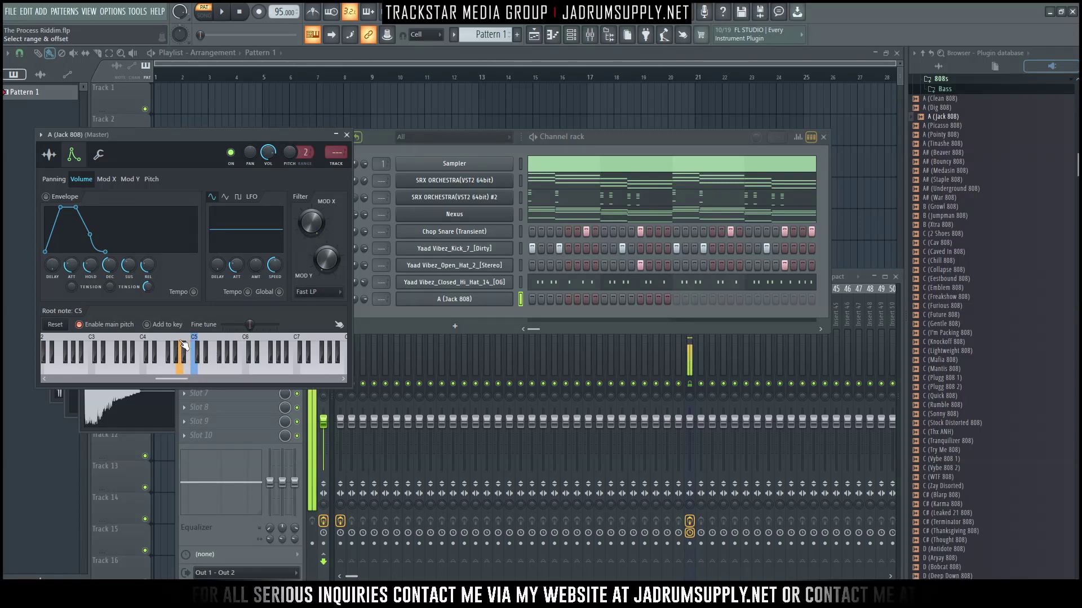
click(346, 135)
Step: In the A (Jack 808) piano roll, place a note at the start of bar 1 and raise it to G#4
right_click(505, 303)
click(561, 306)
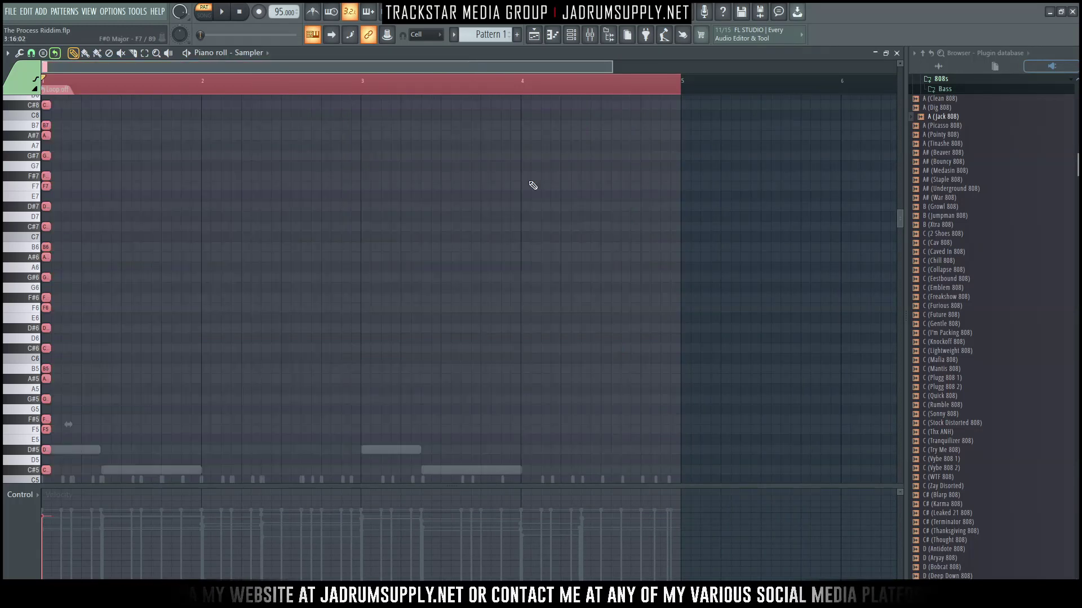
click(570, 34)
right_click(454, 295)
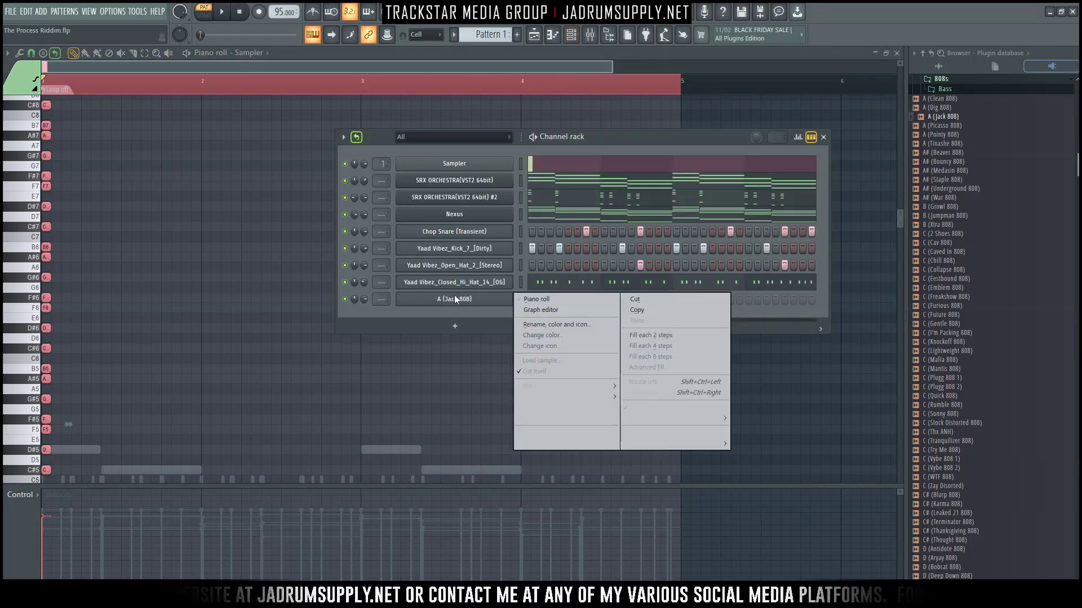
click(566, 300)
scroll(26, 414, down, 10)
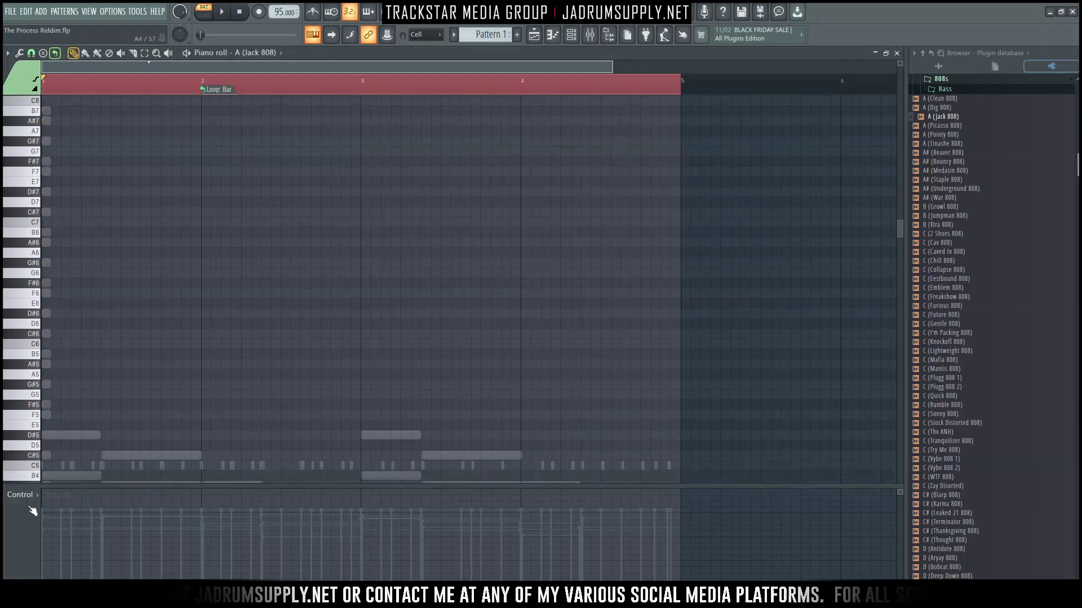
click(45, 328)
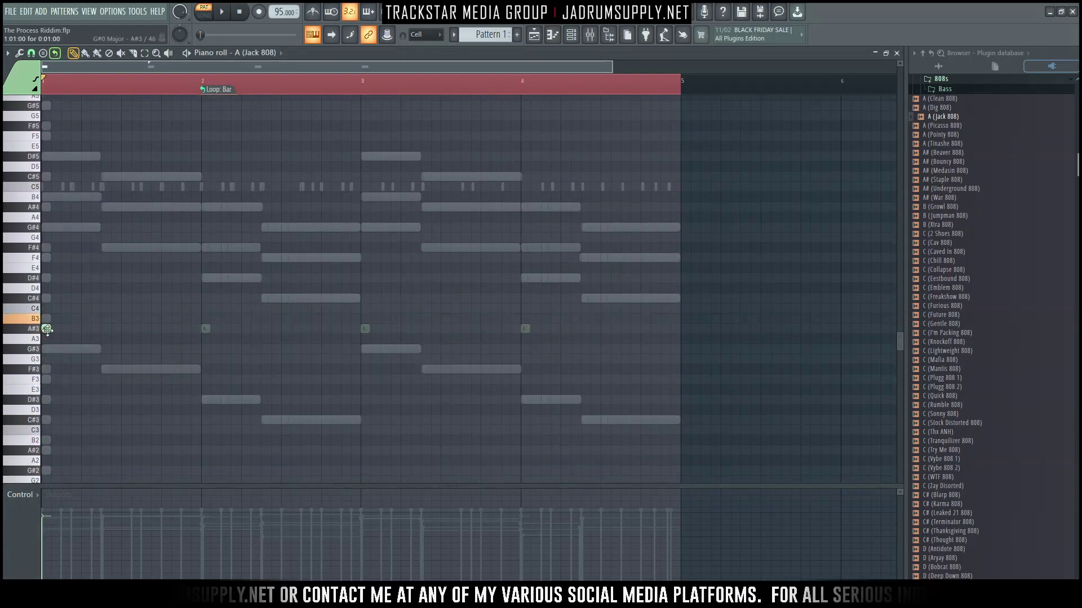
drag(46, 329, 34, 225)
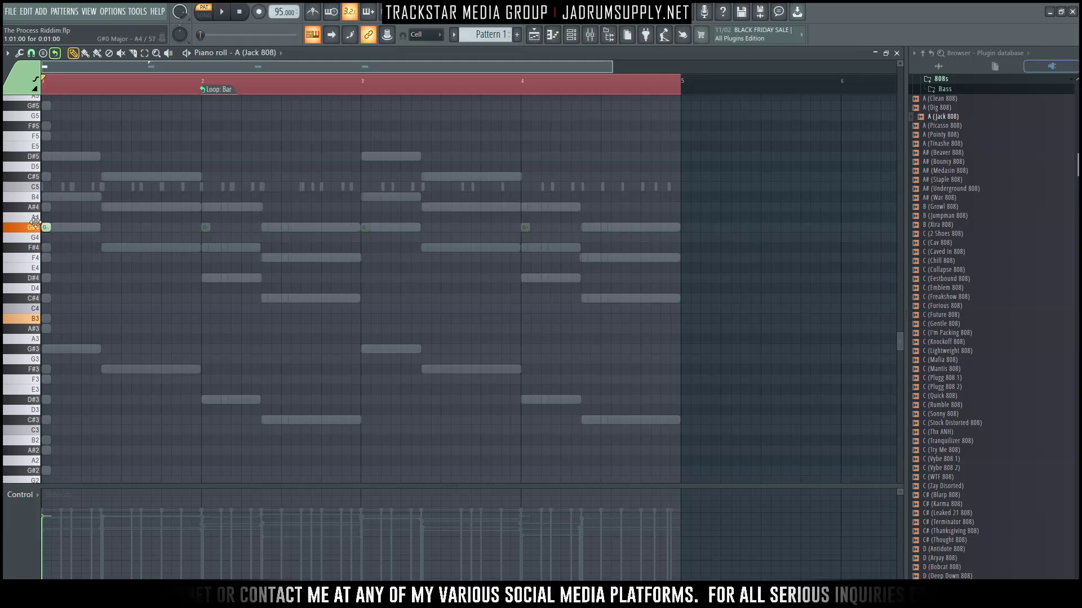
click(48, 229)
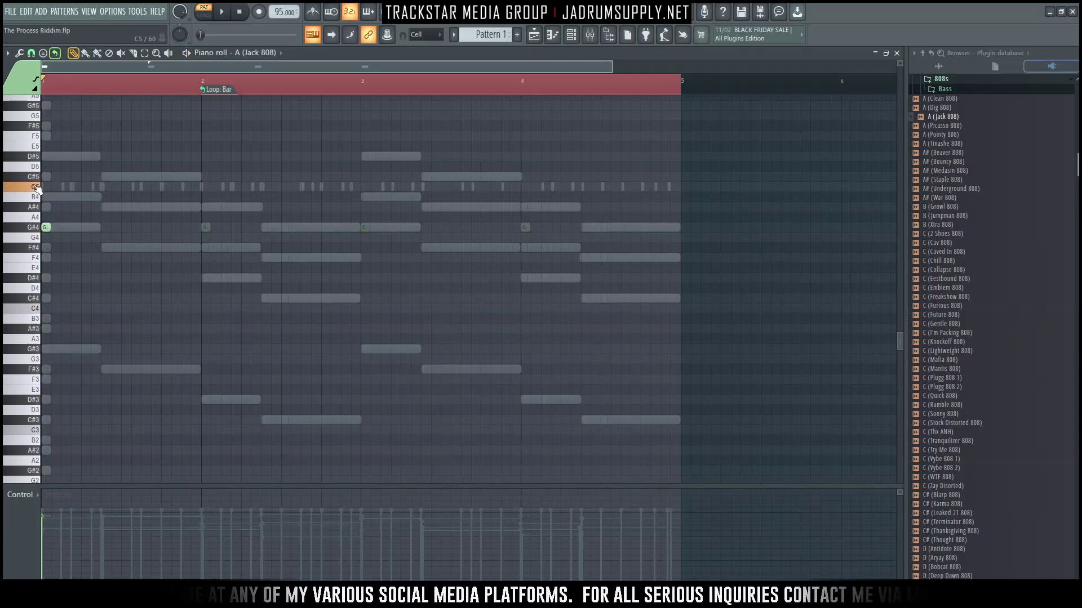
Step: Move the opening 808 note to A#4 and add an F#4 note in the second half of bar 1 during playback
scroll(37, 200, up, 4)
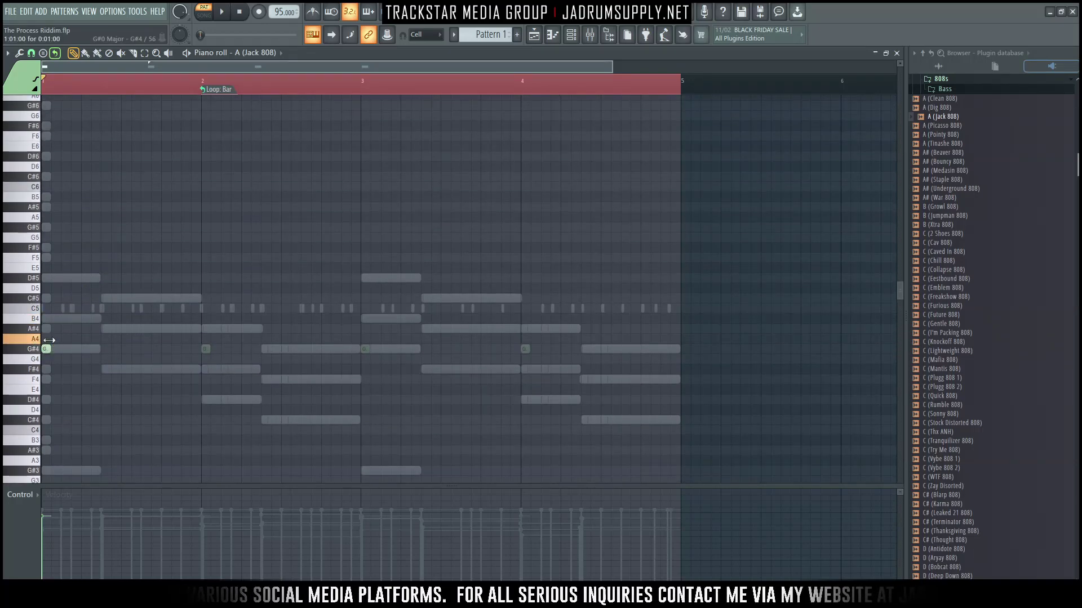
key(space)
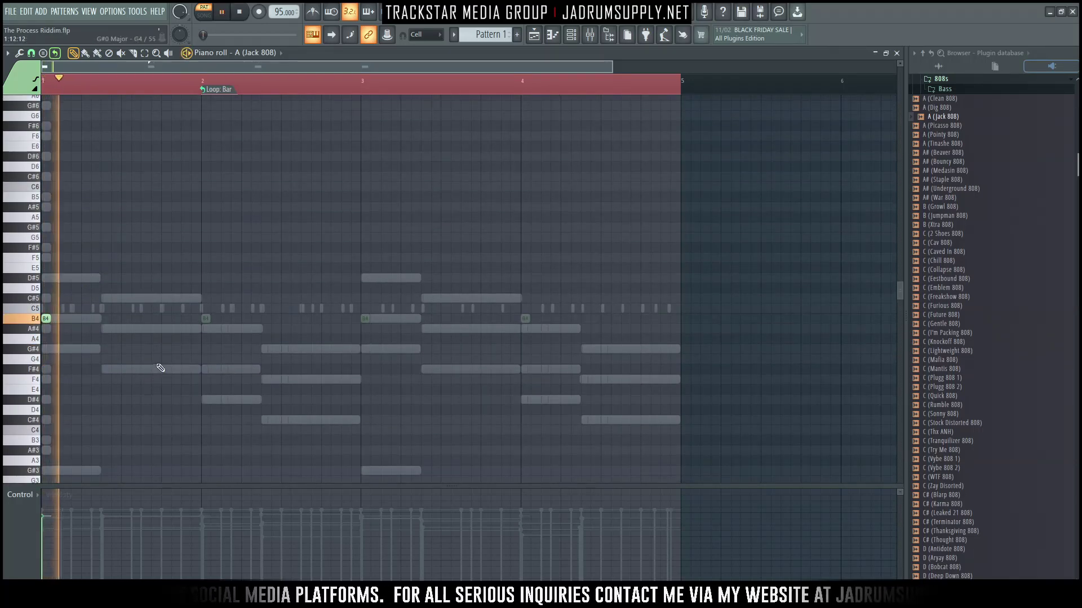
scroll(150, 366, down, 2)
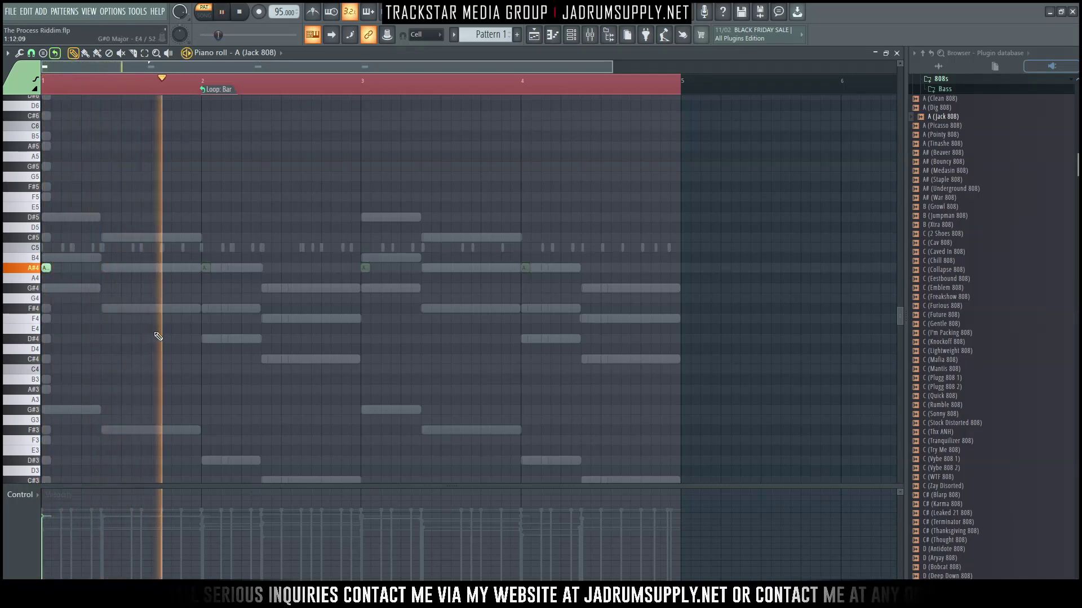
click(144, 309)
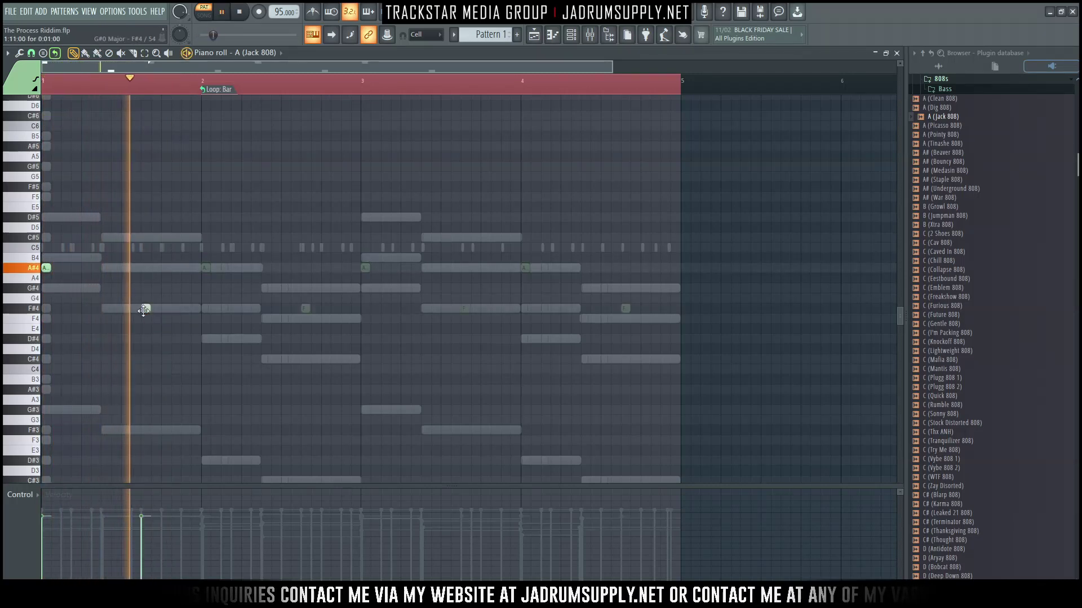
key(space)
Step: Check the root note and sample settings of the A (Jack 808) channel and audition its sample
click(570, 35)
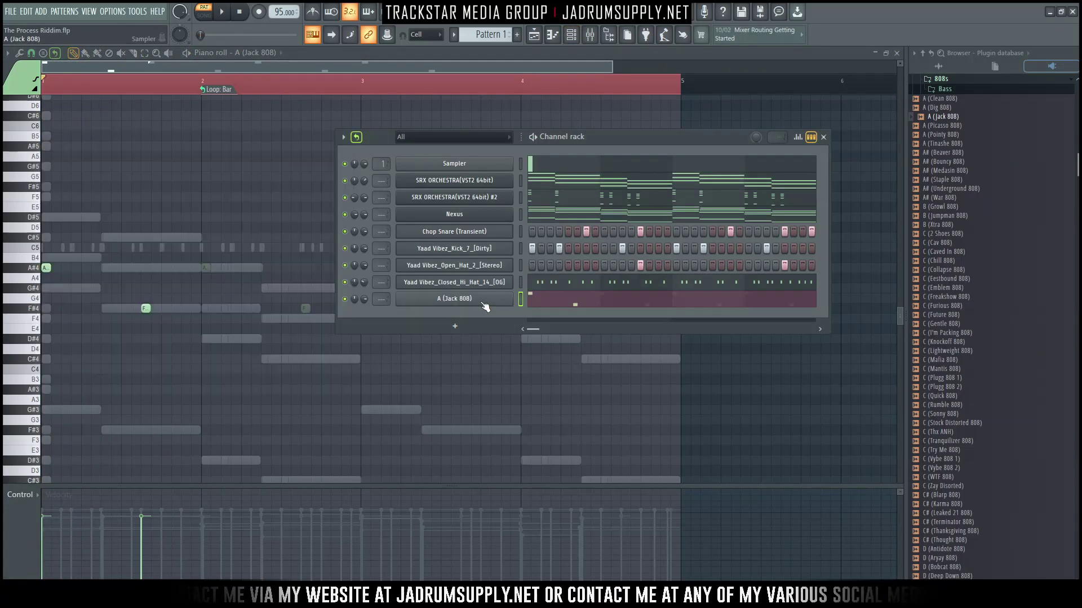
click(483, 303)
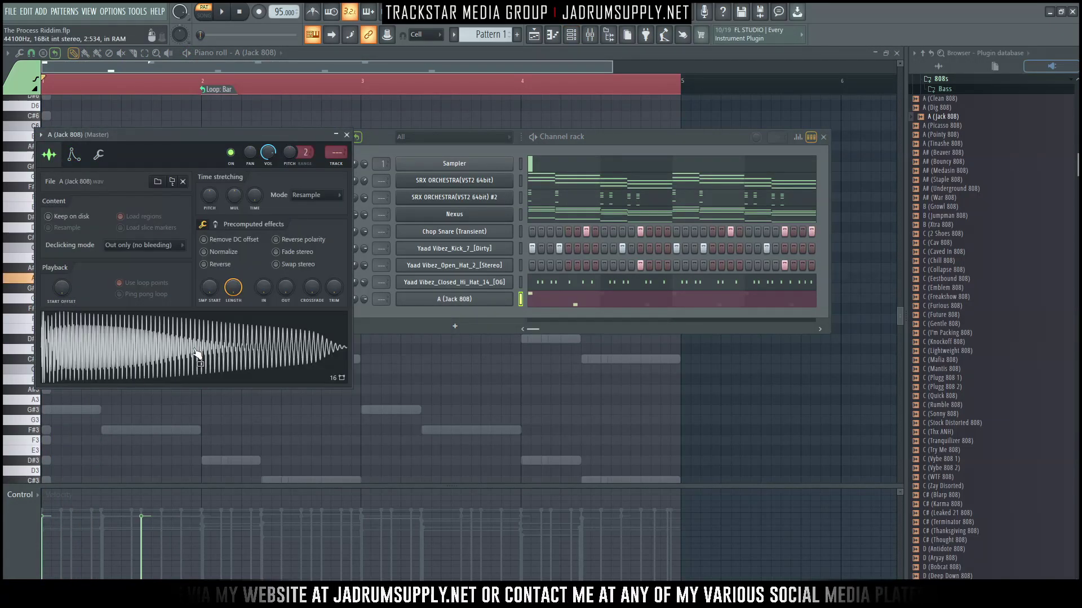
click(75, 156)
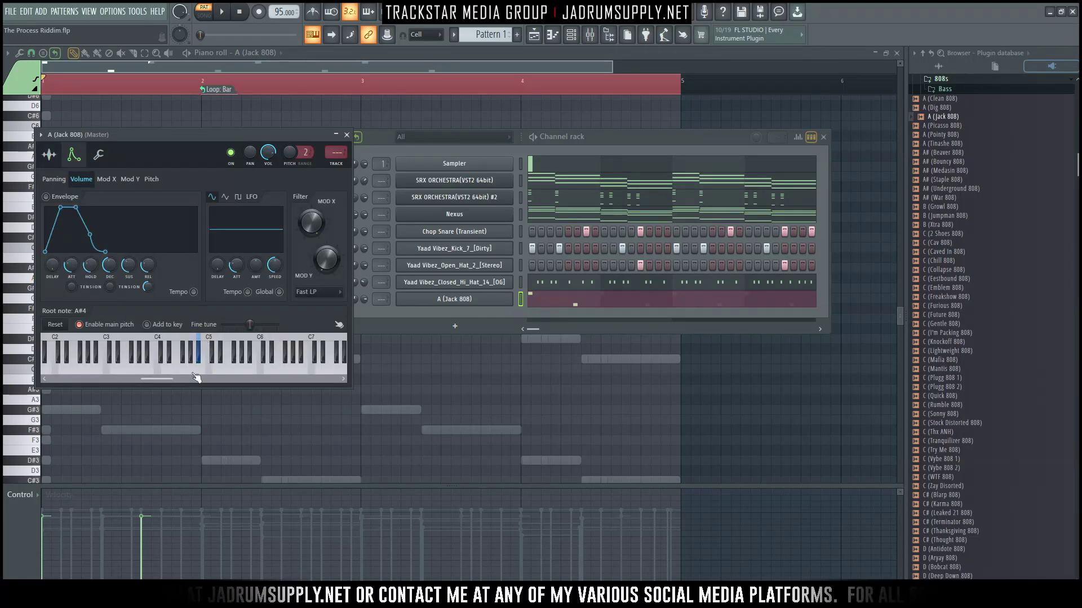
click(54, 179)
click(49, 154)
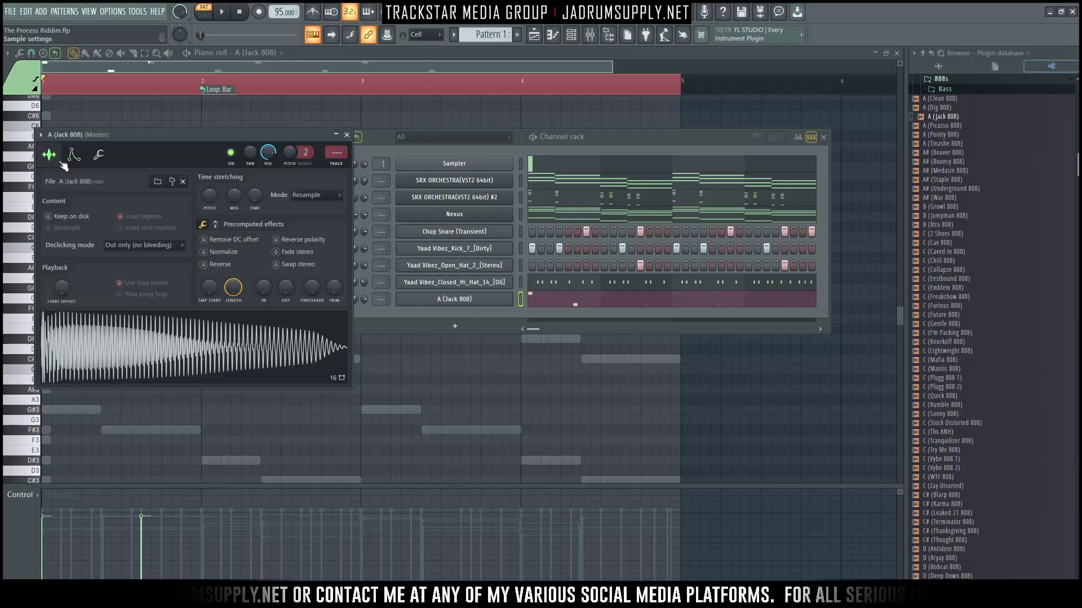
click(164, 389)
Step: Raise the two 808 notes in bar 1 to B4 and A#4 and add a G#4 note at the start of bar 2
key(space)
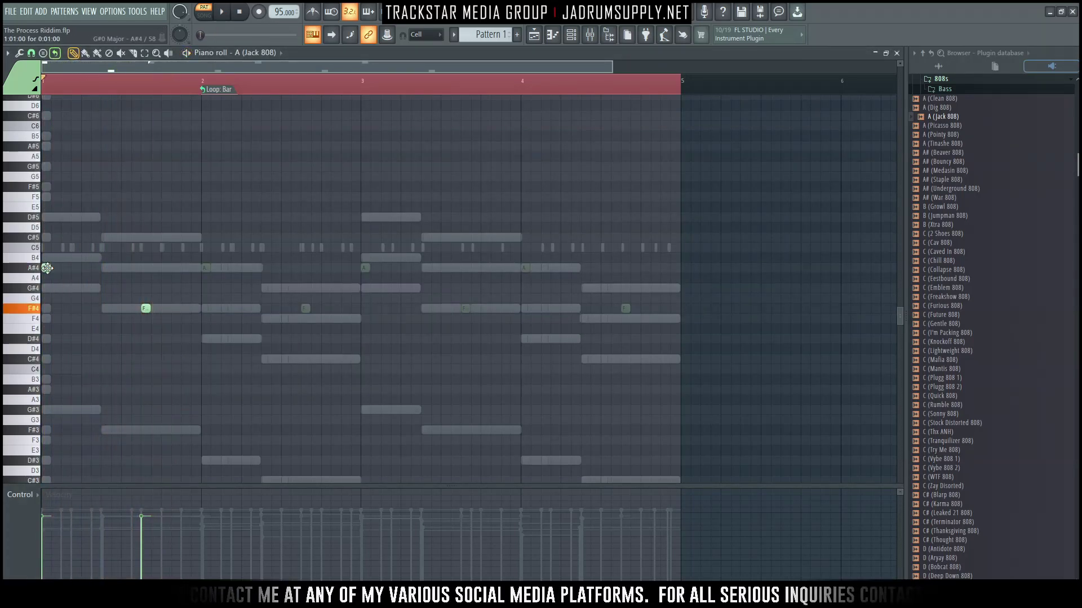
drag(47, 269, 47, 258)
drag(145, 308, 145, 268)
scroll(130, 112, down, 2)
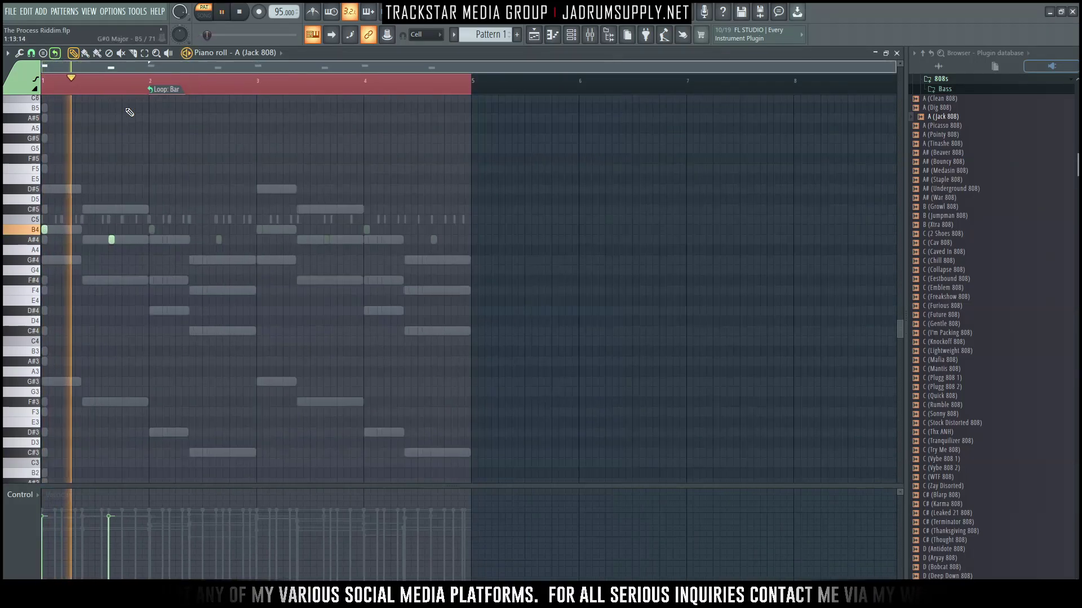
click(111, 238)
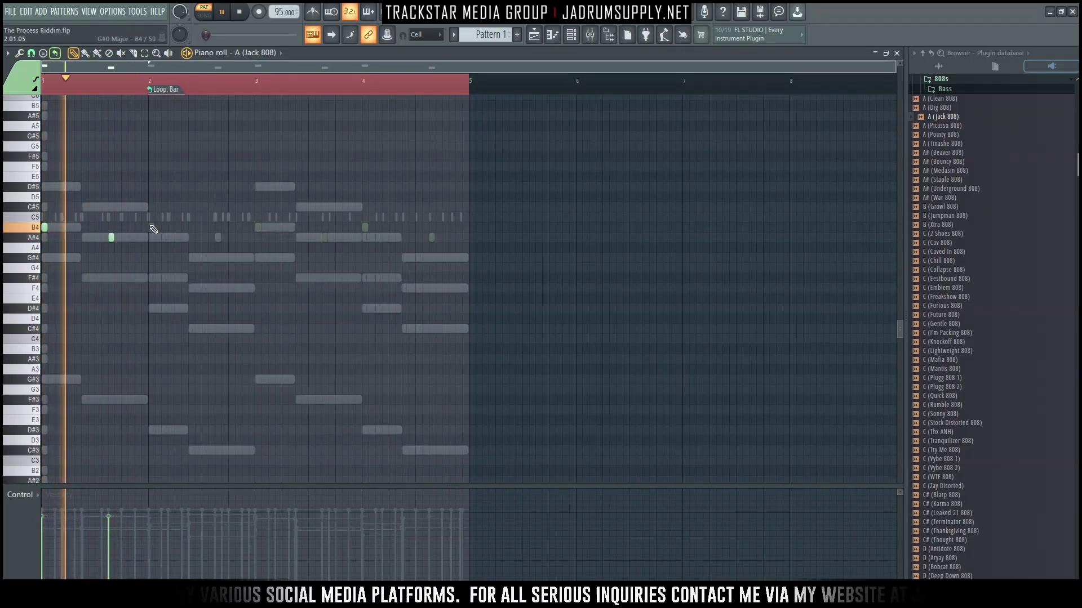
click(164, 247)
drag(160, 258, 148, 258)
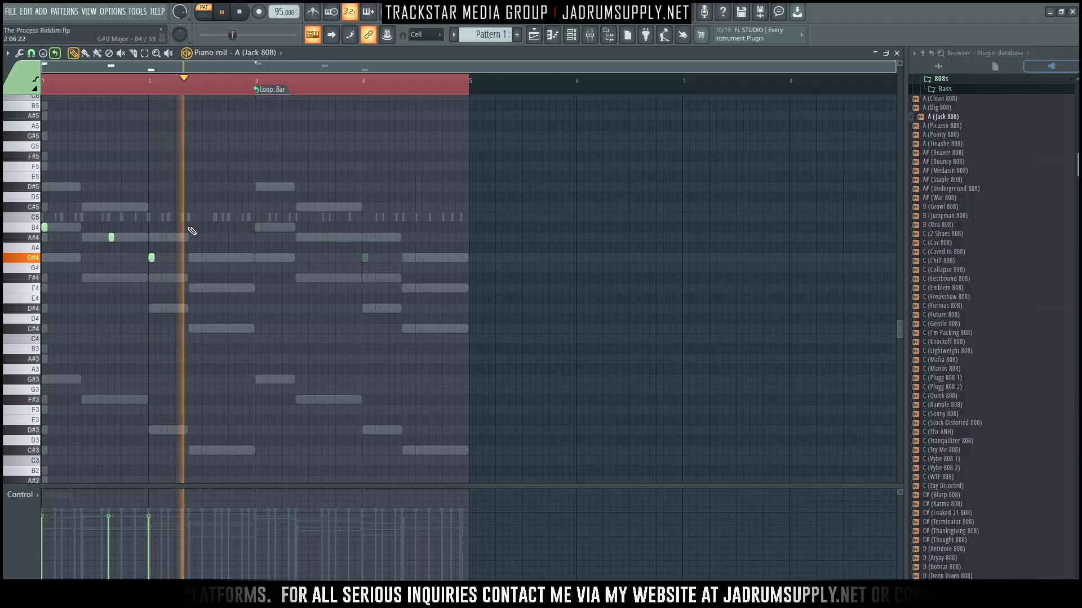
Step: Stop playback and delete the A (Jack 808) channel from the channel rack
key(space)
click(573, 38)
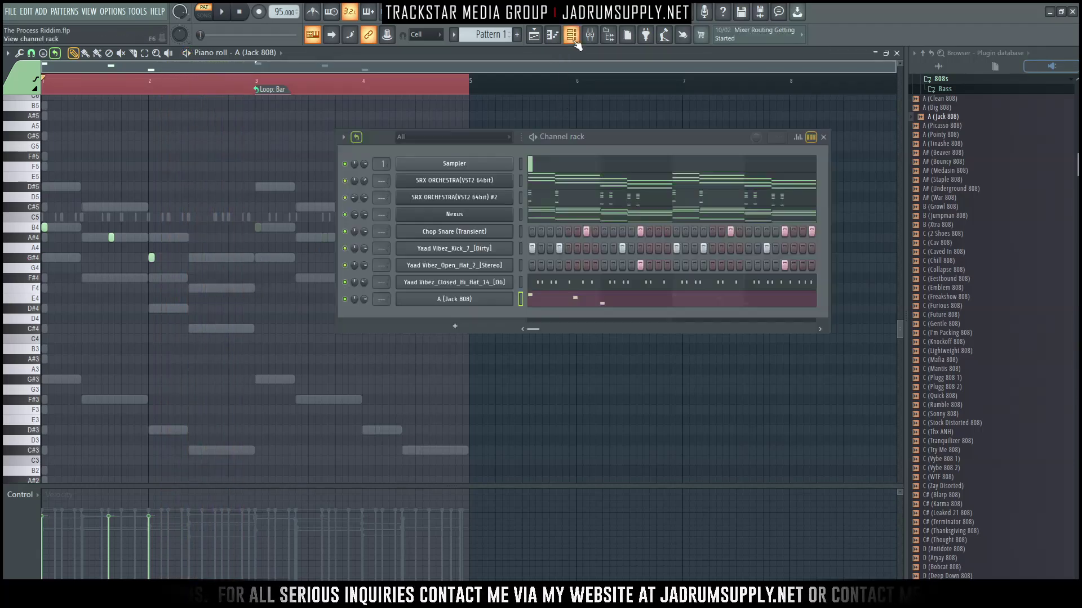
right_click(477, 310)
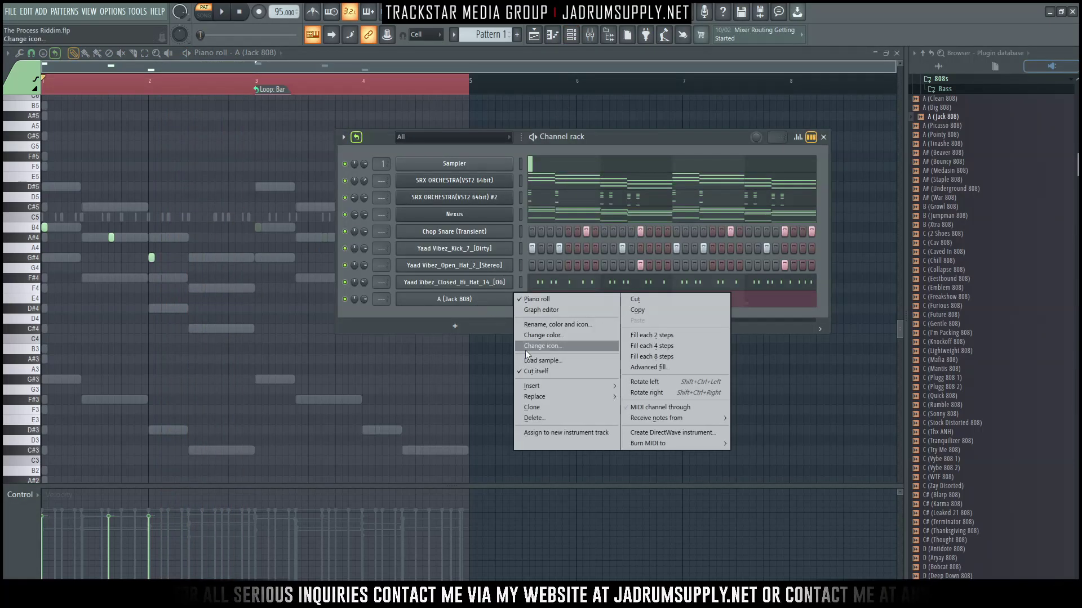
click(539, 414)
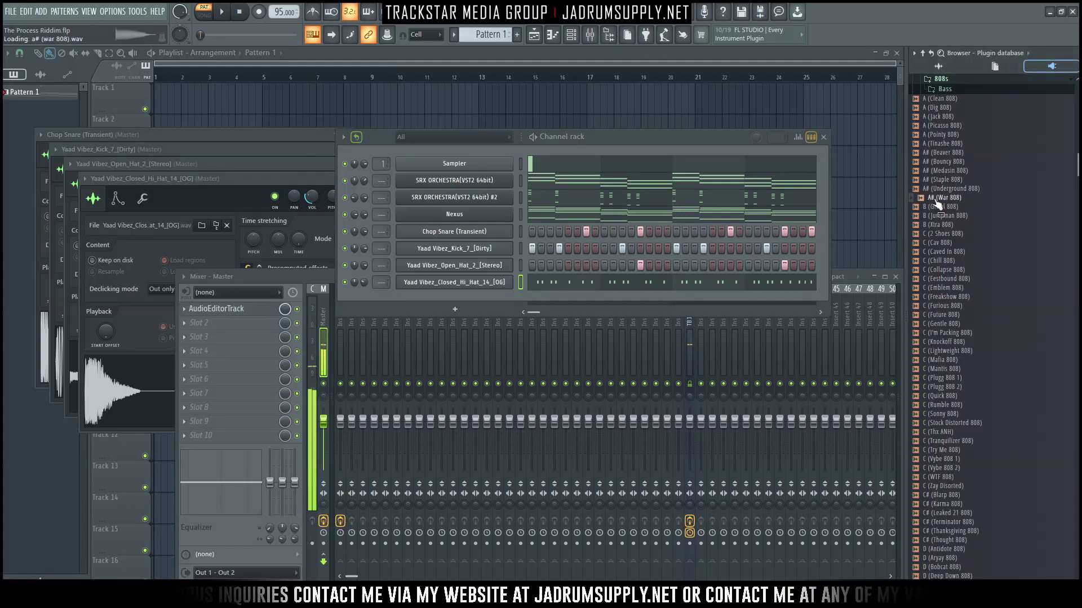
Step: Audition several C-tuned 808 samples in the Main Stash 2.0 808s folder, including C (Gentle 808) and C (Collapse 808)
click(943, 244)
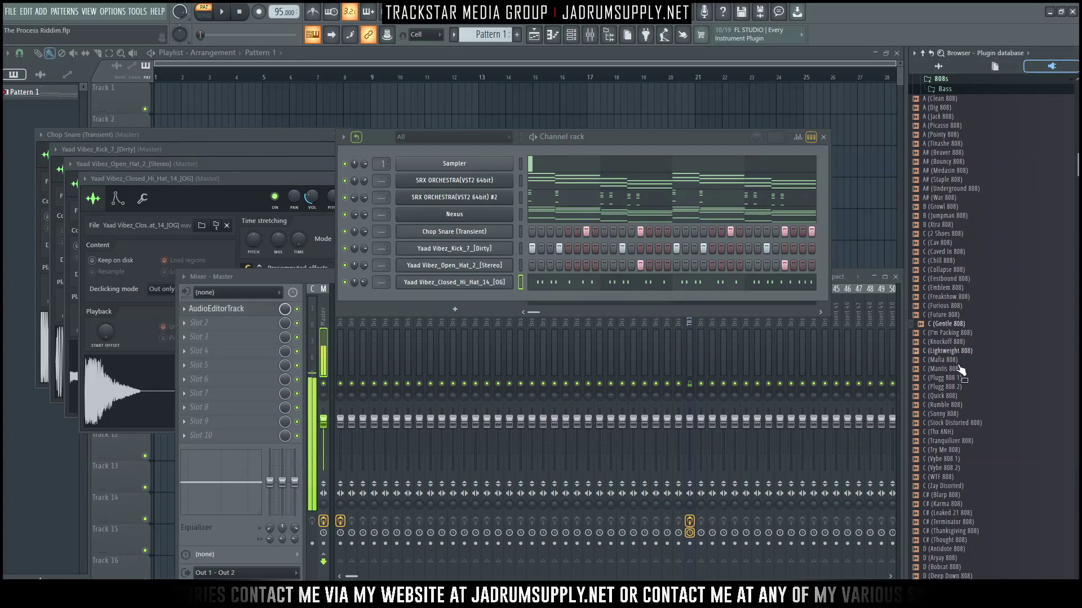
click(944, 396)
click(940, 269)
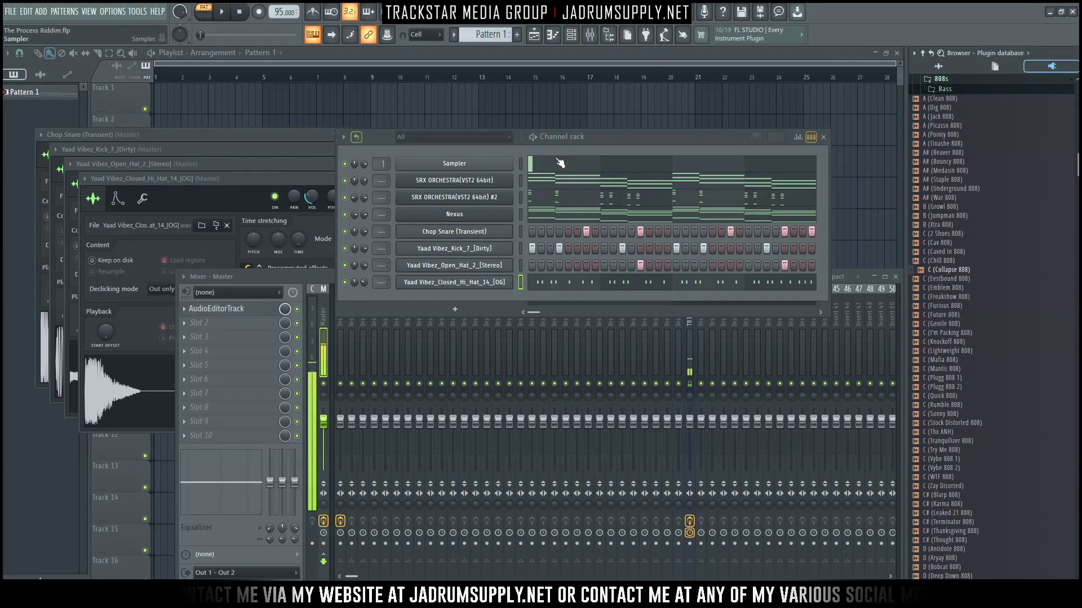
Step: Collapse the 808s and Snares_Claps folders of Main Stash 2.0 and open the 808's folder of Yaad Vibes Drumkit Vol. 1
click(950, 89)
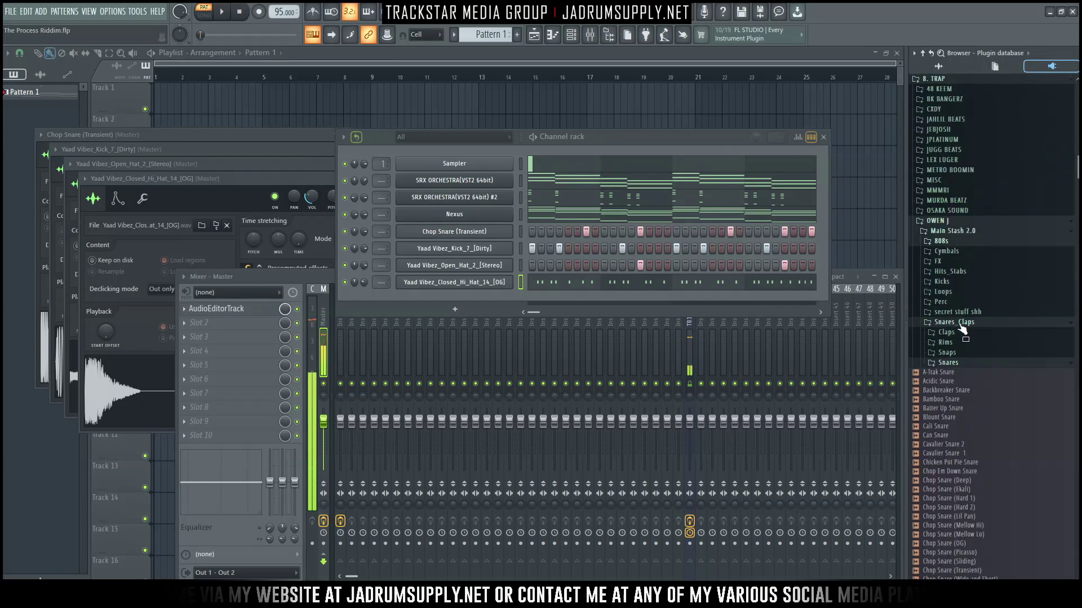
click(960, 324)
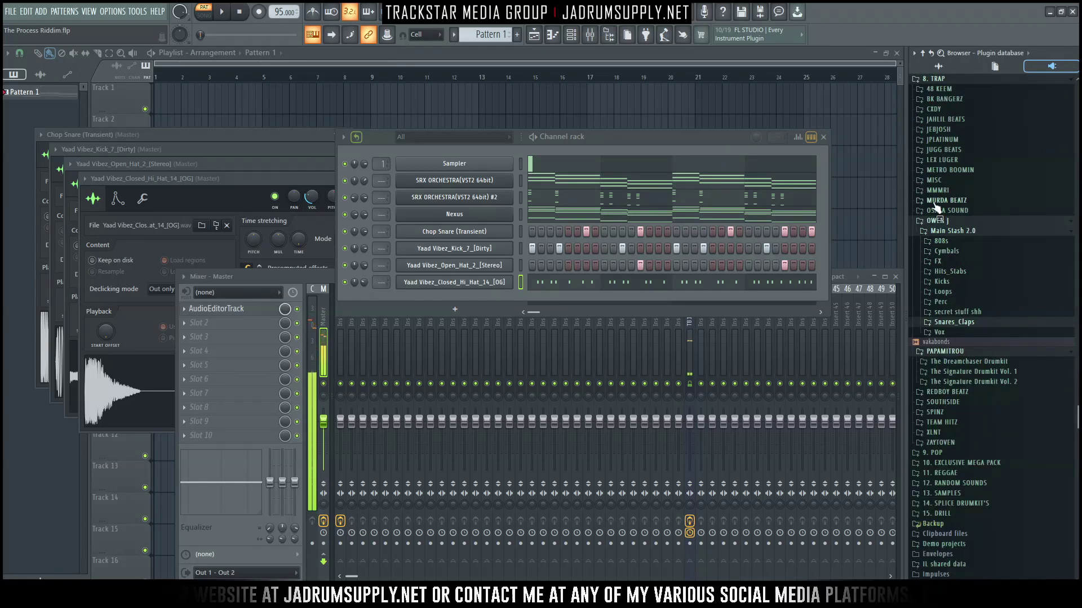
scroll(948, 246, up, 9)
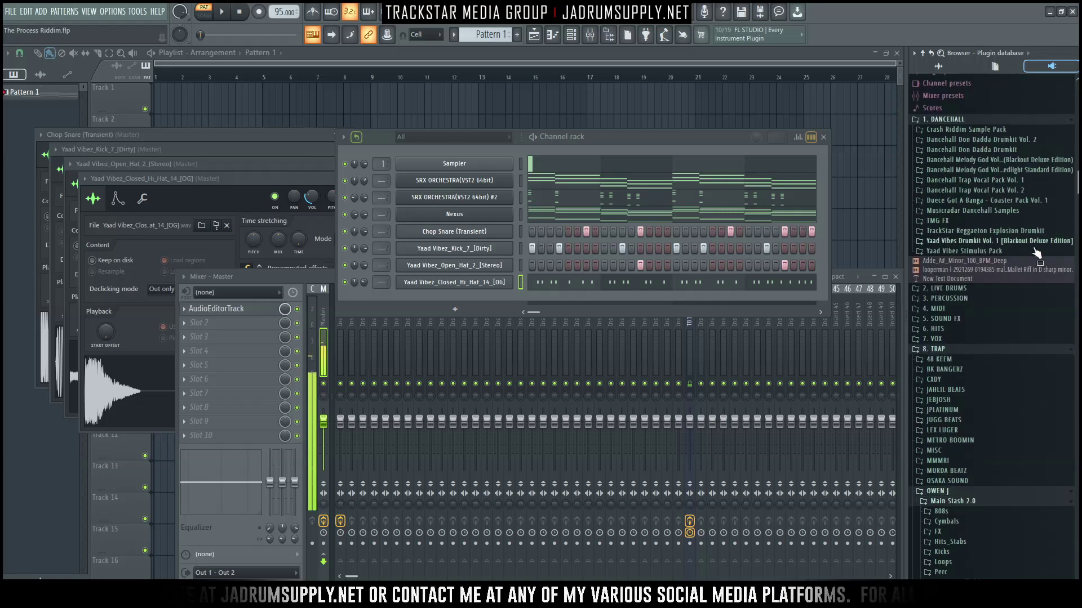
click(983, 241)
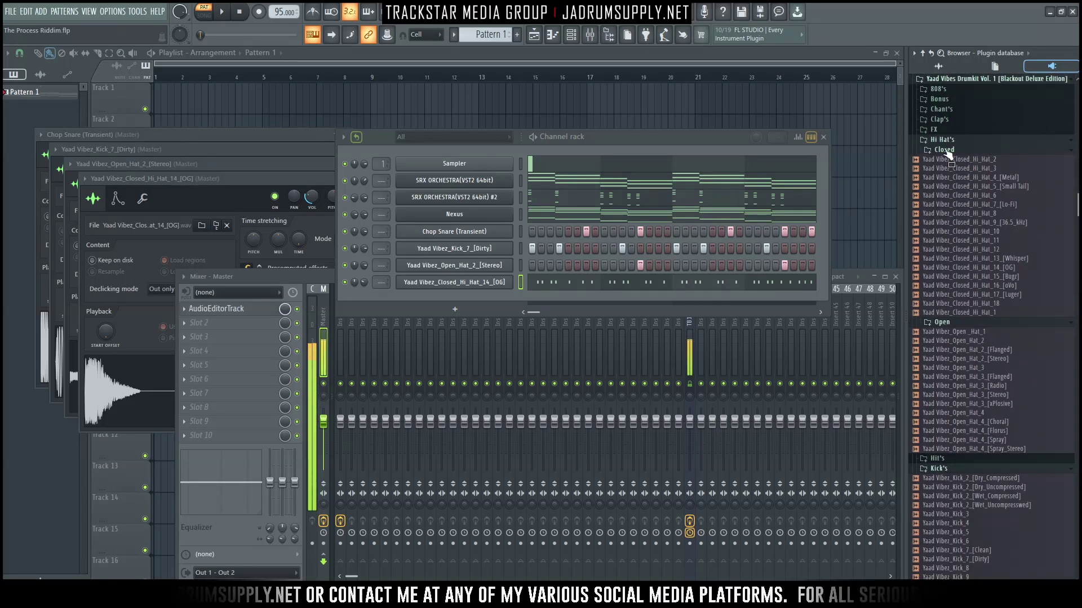
click(948, 154)
click(945, 192)
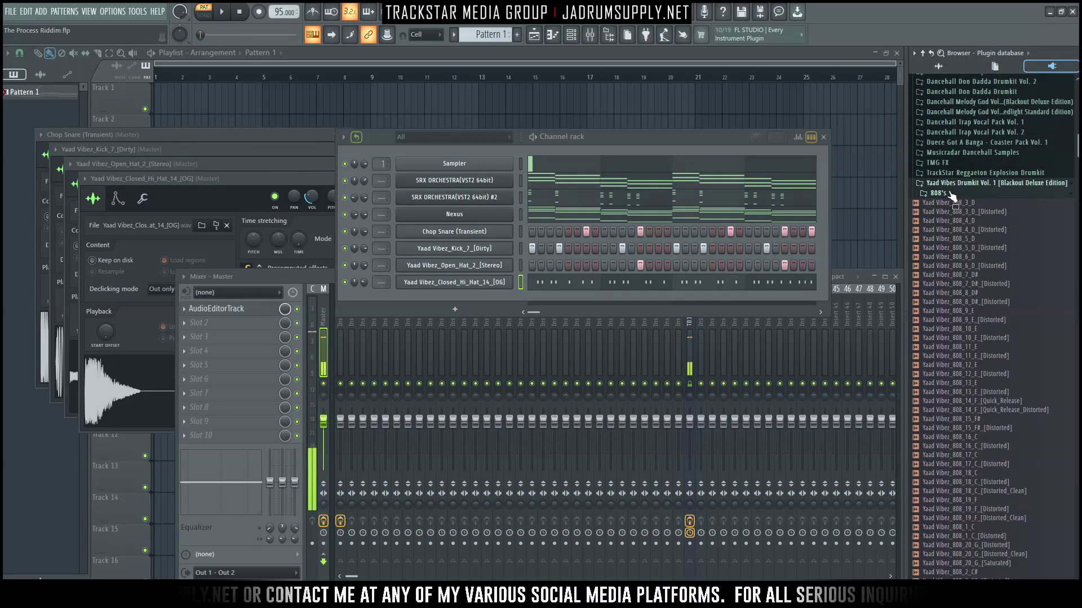
Step: Open the kit's Bonus 808's folder instead and audition the Yaad Vibez_Bugz_808 and Yaad Vibez_808_Dancehall_89 samples
click(952, 194)
click(952, 204)
click(955, 214)
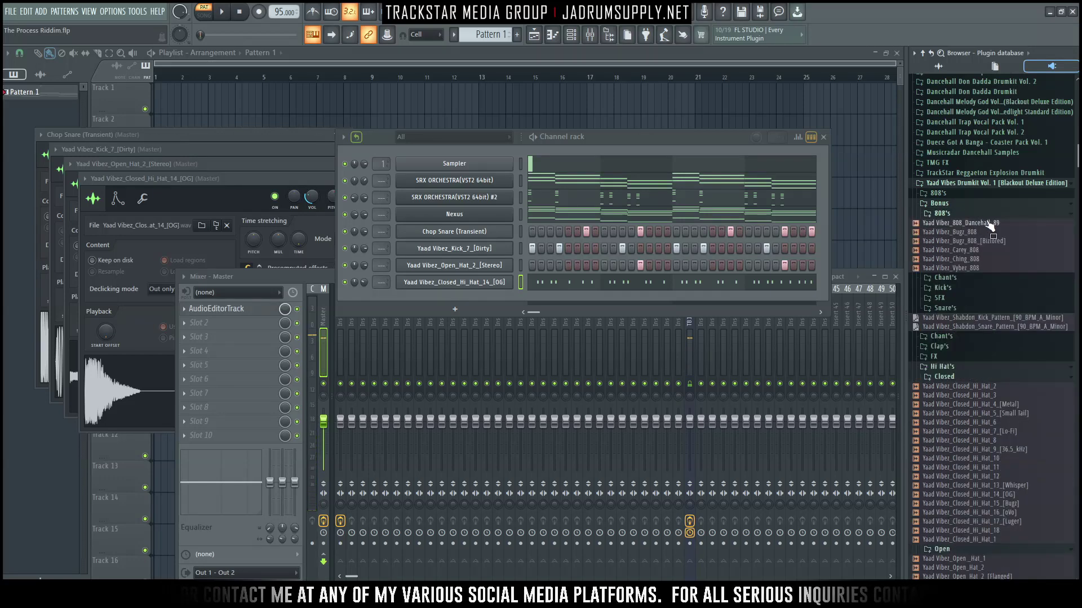
drag(973, 250, 978, 248)
click(965, 224)
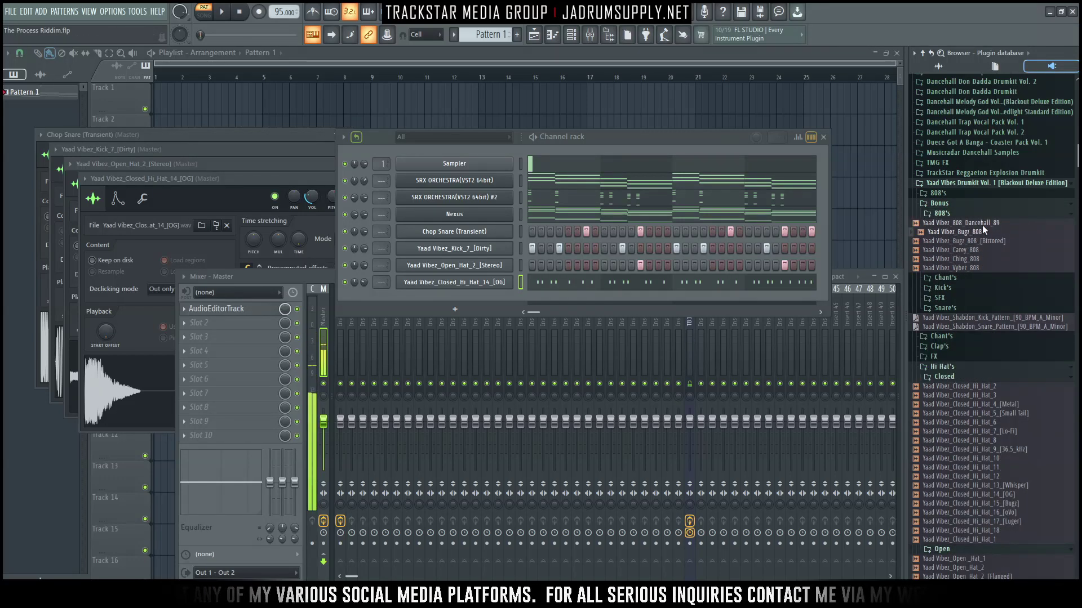
Step: Collapse the browser folders and look through the drum kits in the MISC folder for a fitting 808
scroll(980, 169, up, 5)
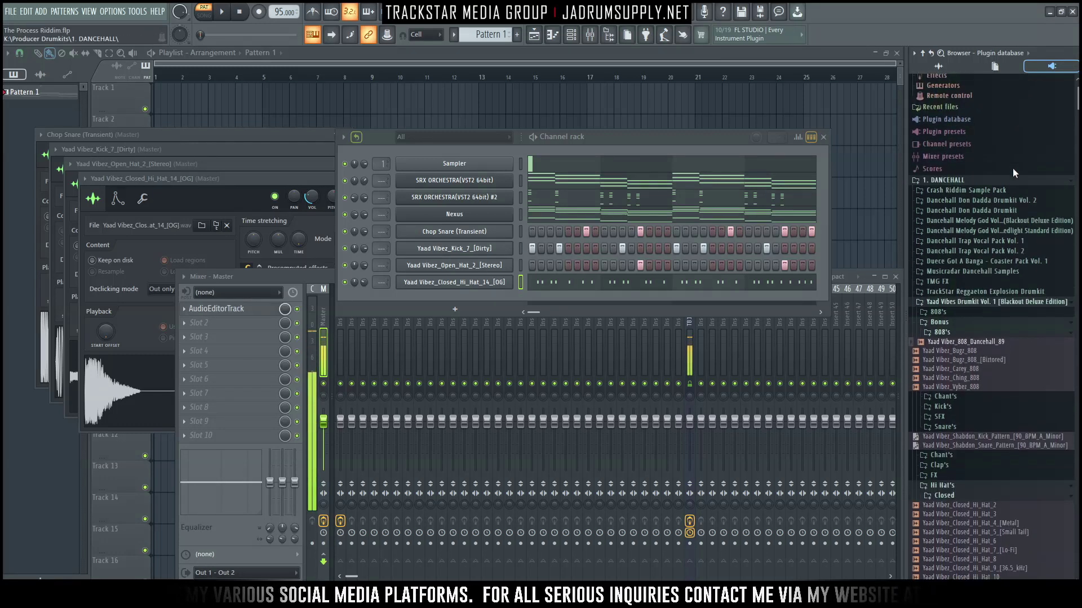
click(922, 52)
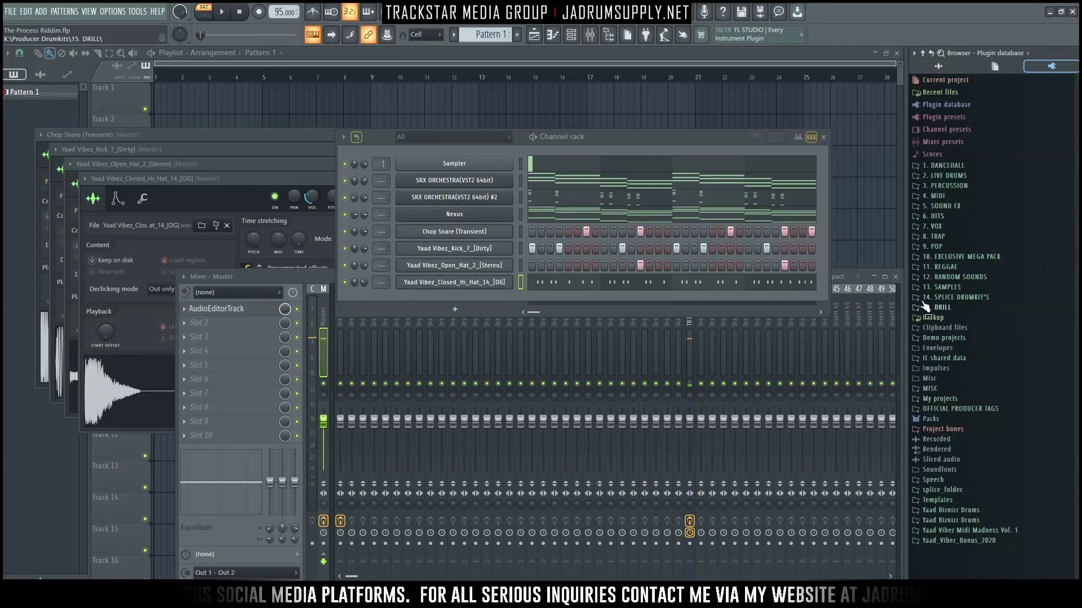
click(934, 388)
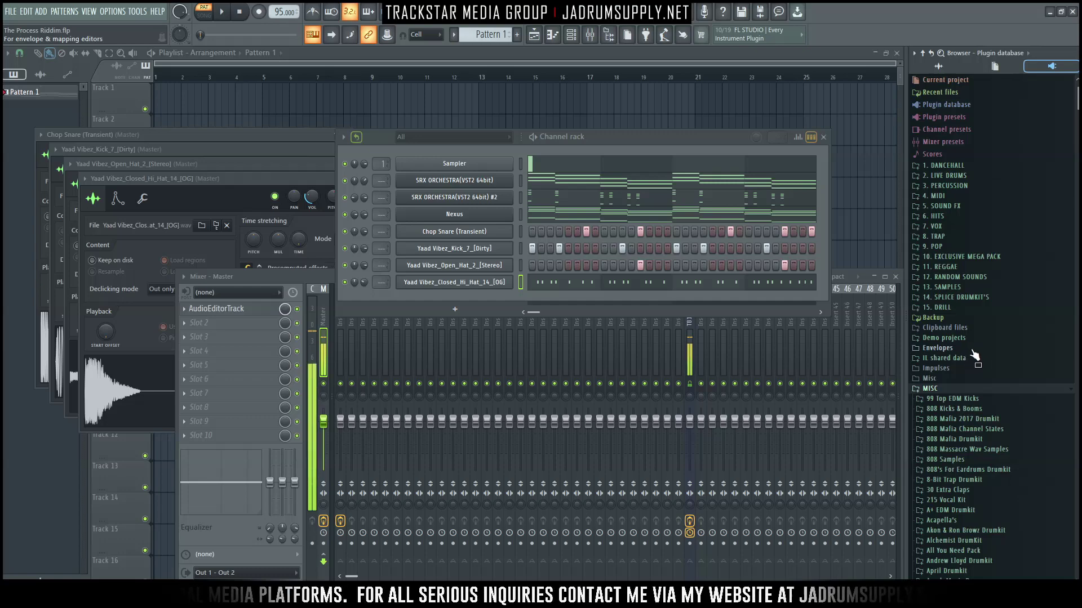
scroll(973, 352, down, 20)
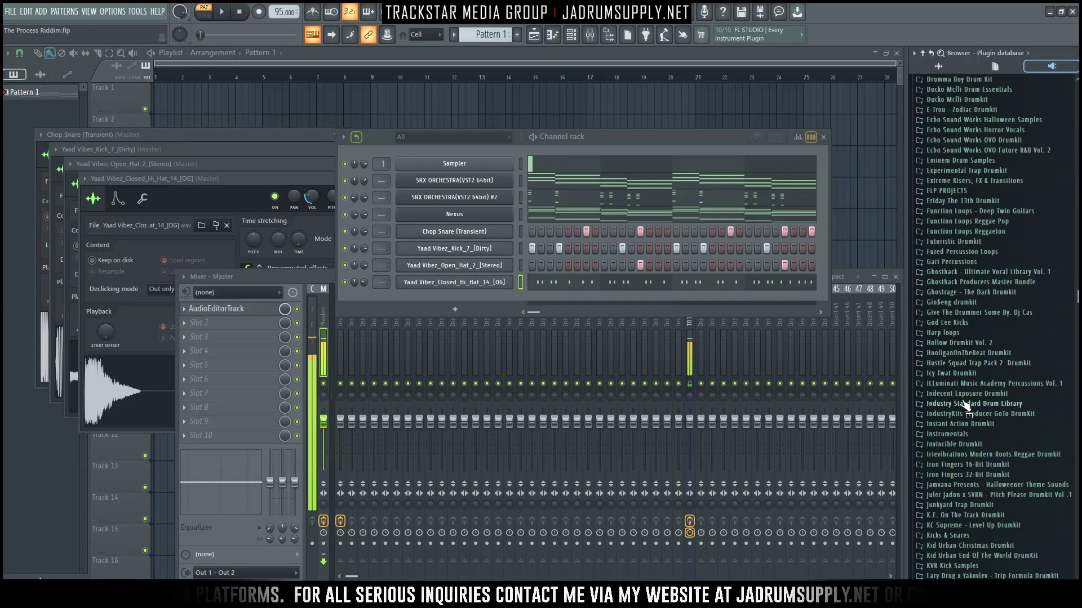
scroll(972, 401, down, 15)
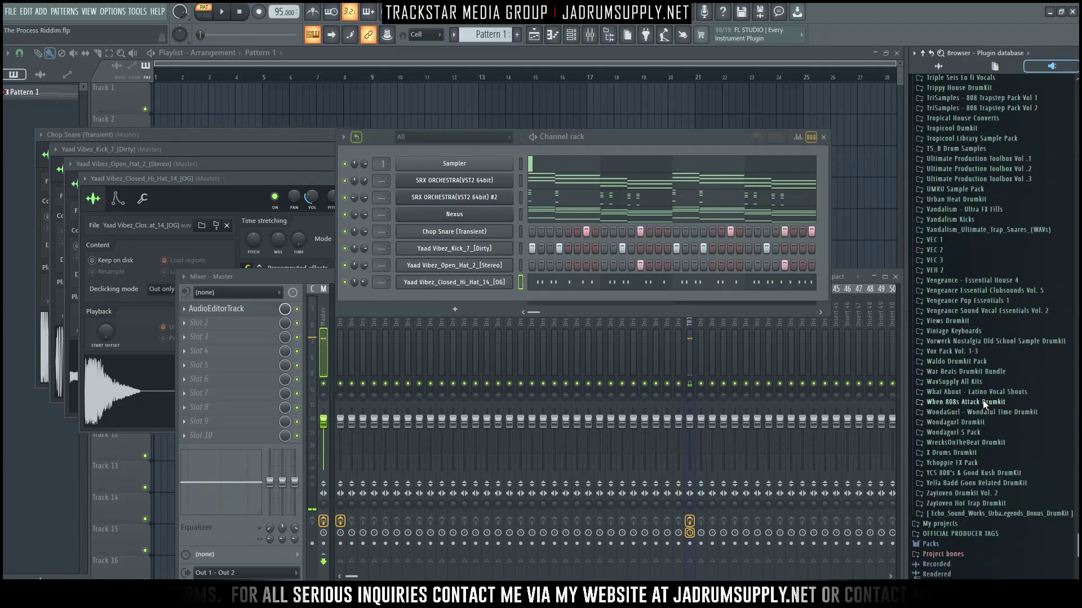
scroll(974, 387, up, 9)
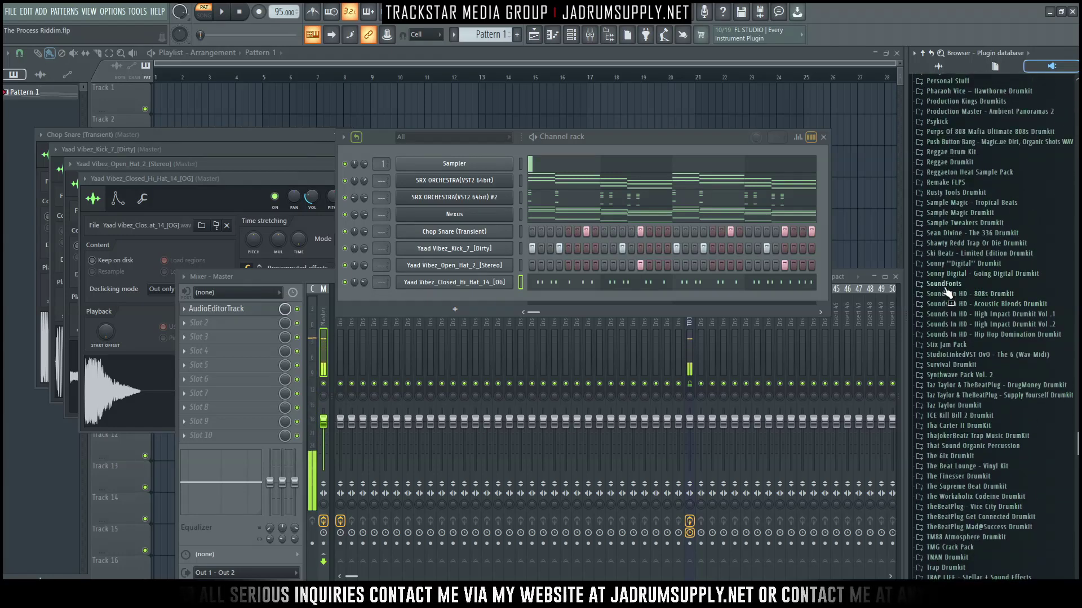
Step: Run a smart search of the browser for spinsz
click(924, 54)
click(947, 86)
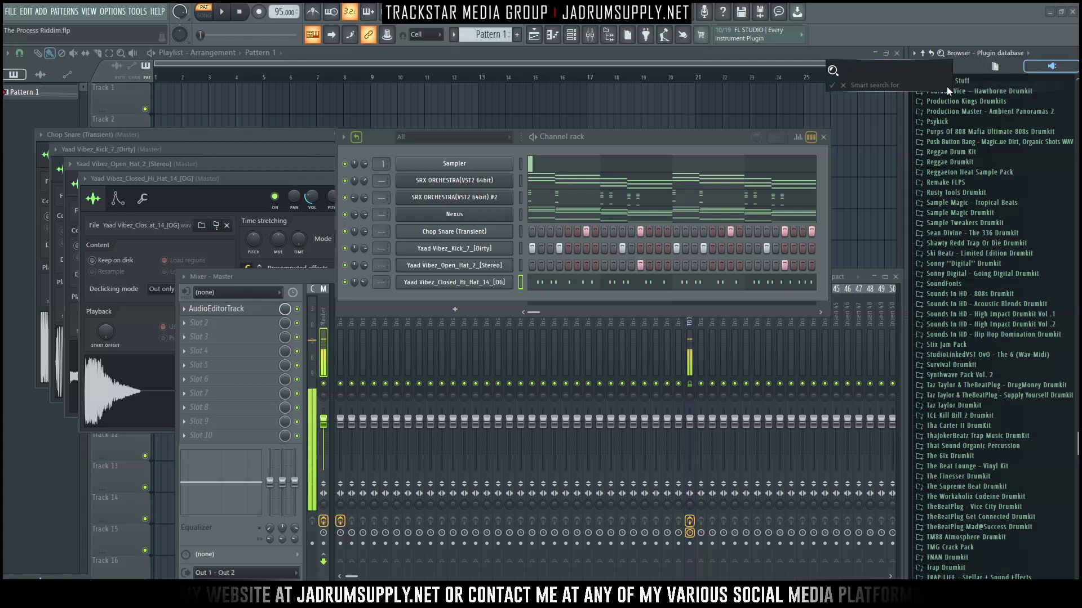
text(spins)
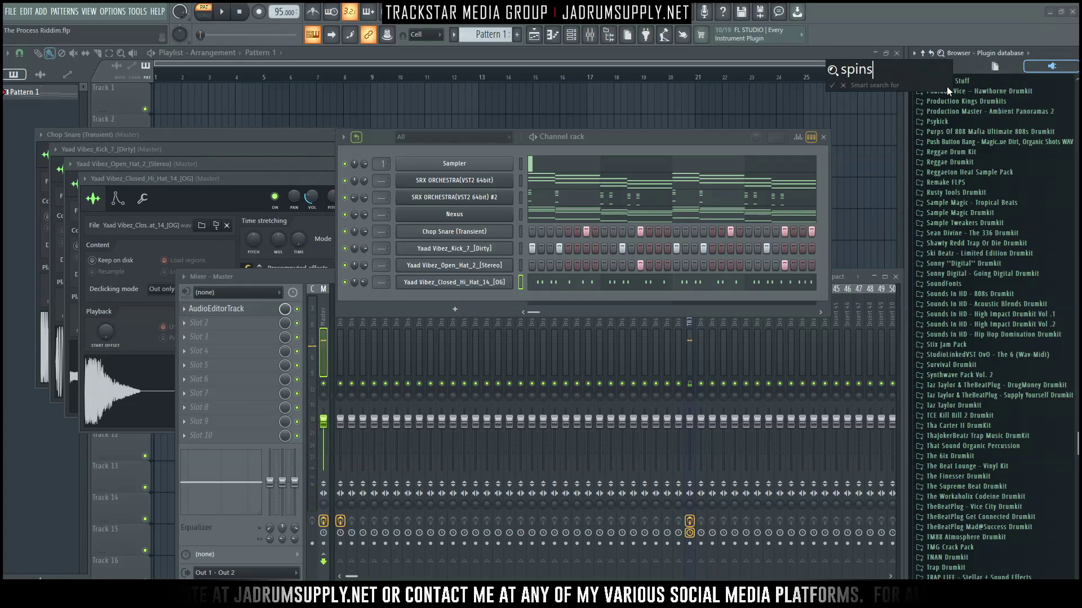
key(Return)
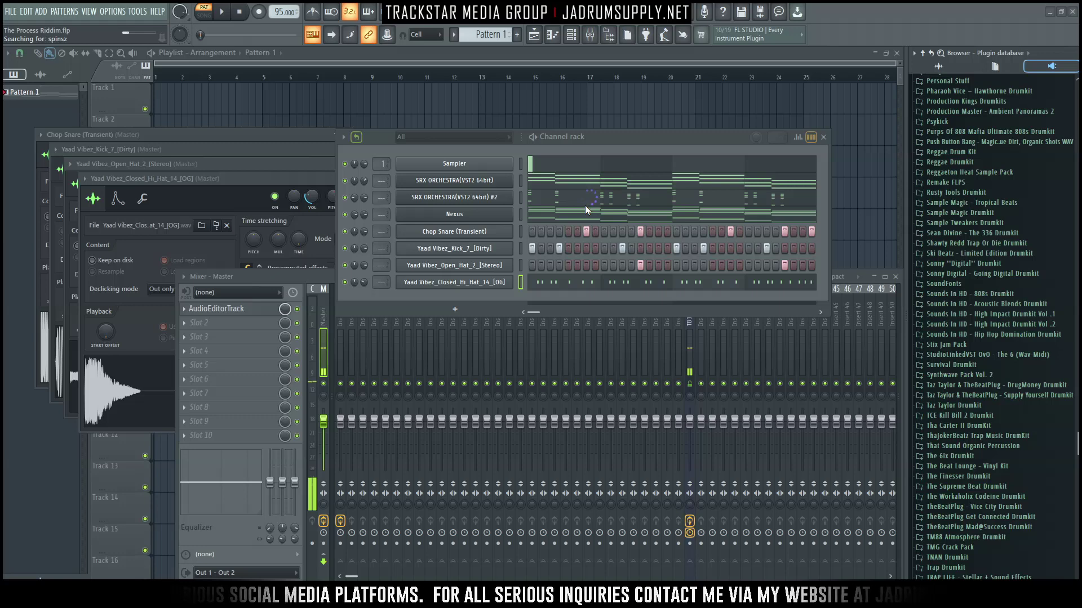
Step: Run another smart search of the browser for spinz
click(913, 53)
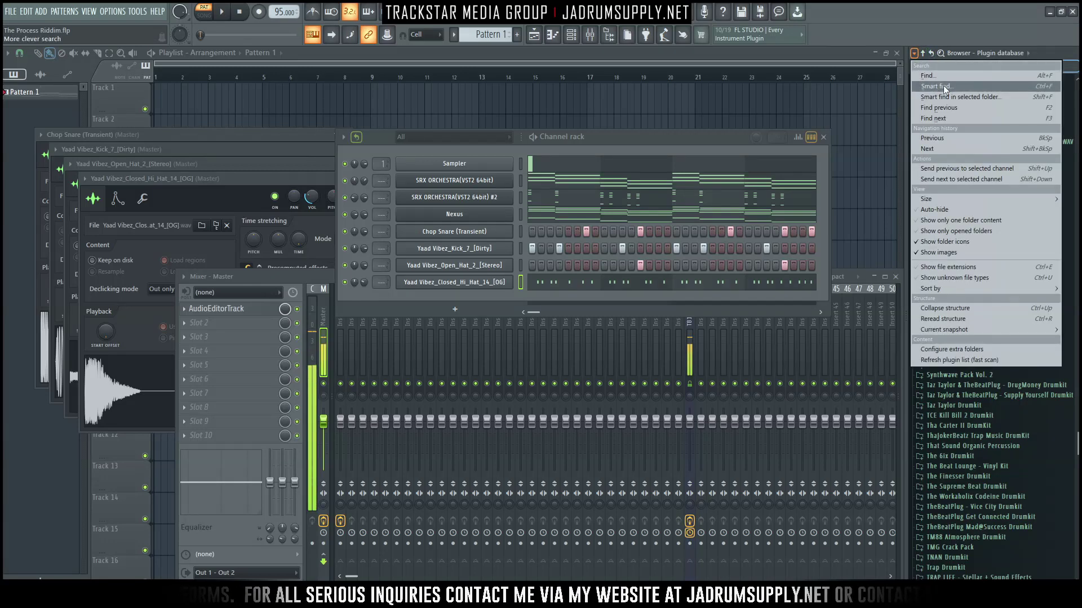
click(942, 86)
text(spinsz)
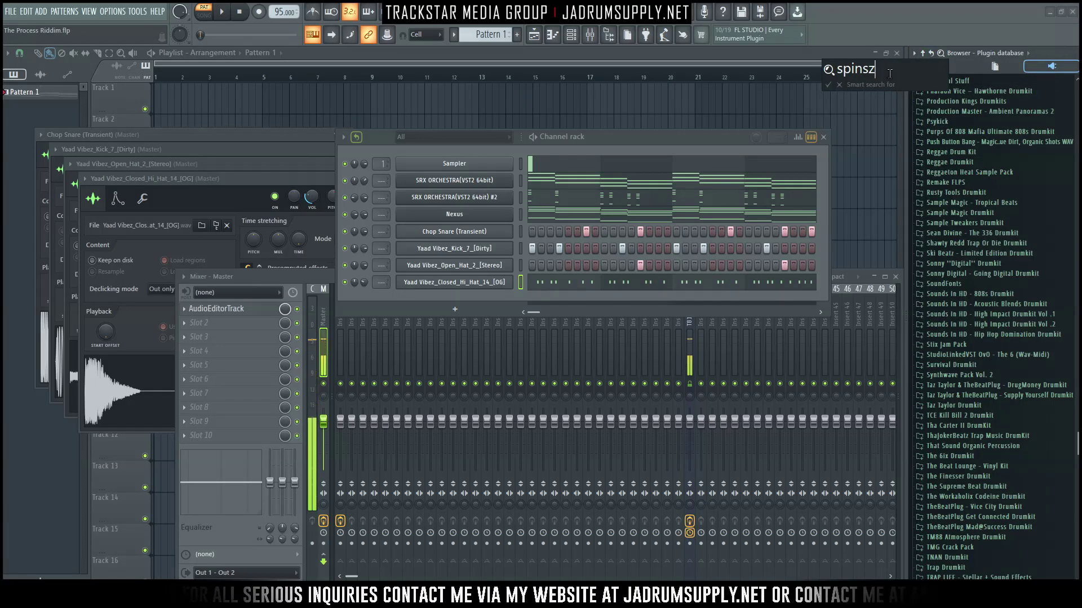
key(Return)
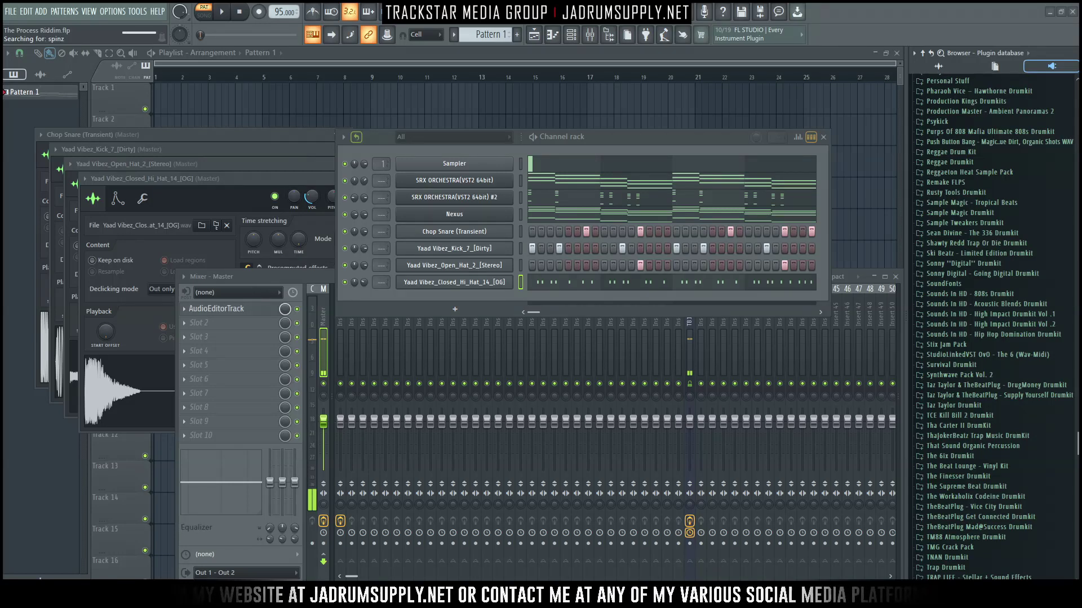
Step: Audition 808 - Christopher Spinzaway, add it as a new channel and copy the Yaad Vibez_Kick_7_[Dirty] step pattern into it
key(super+e)
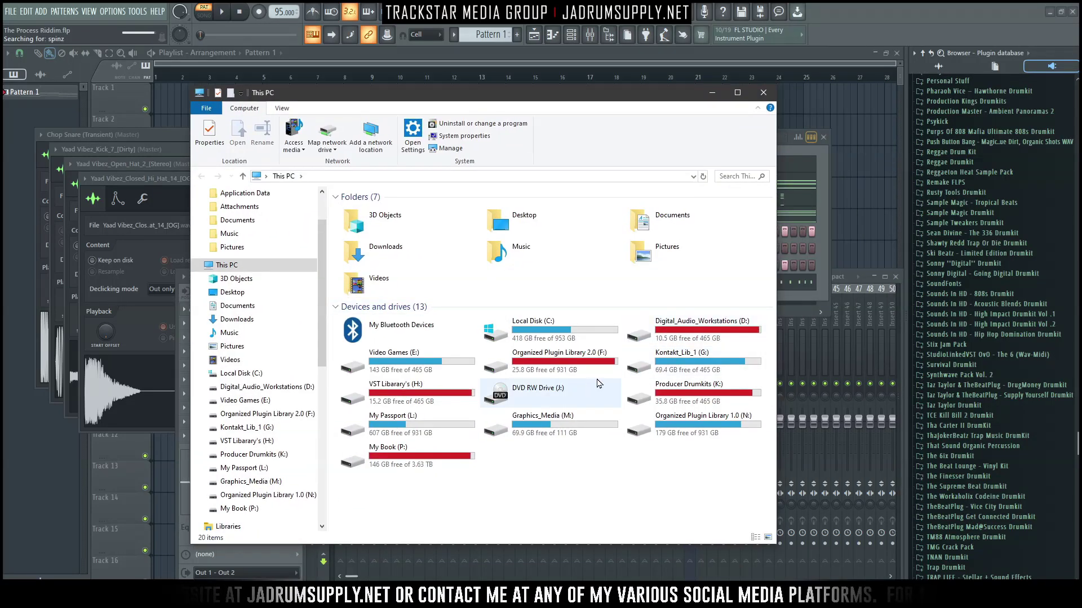
scroll(970, 186, up, 15)
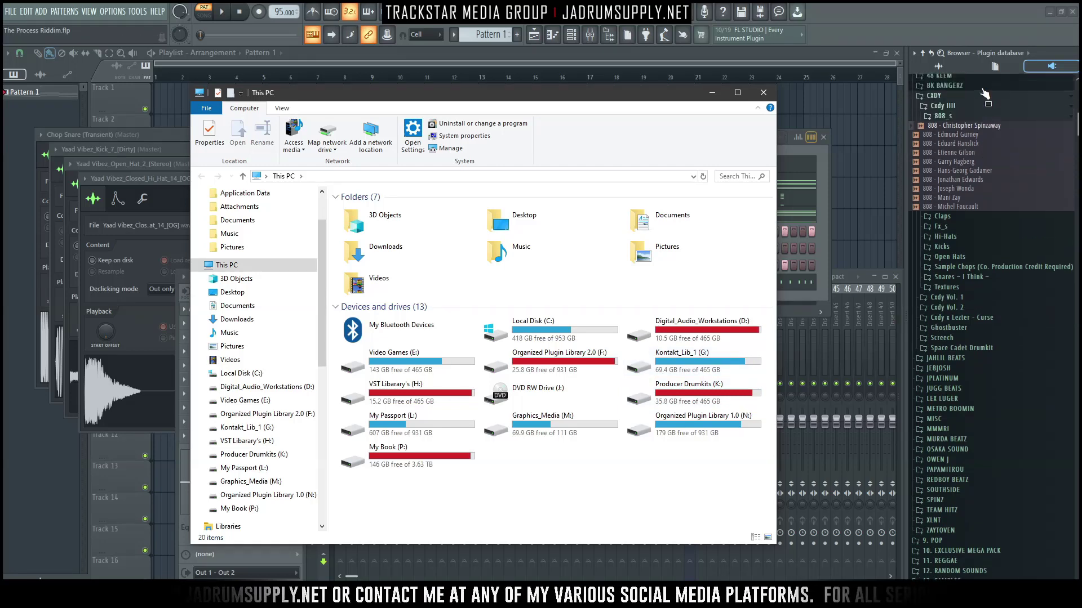
click(981, 187)
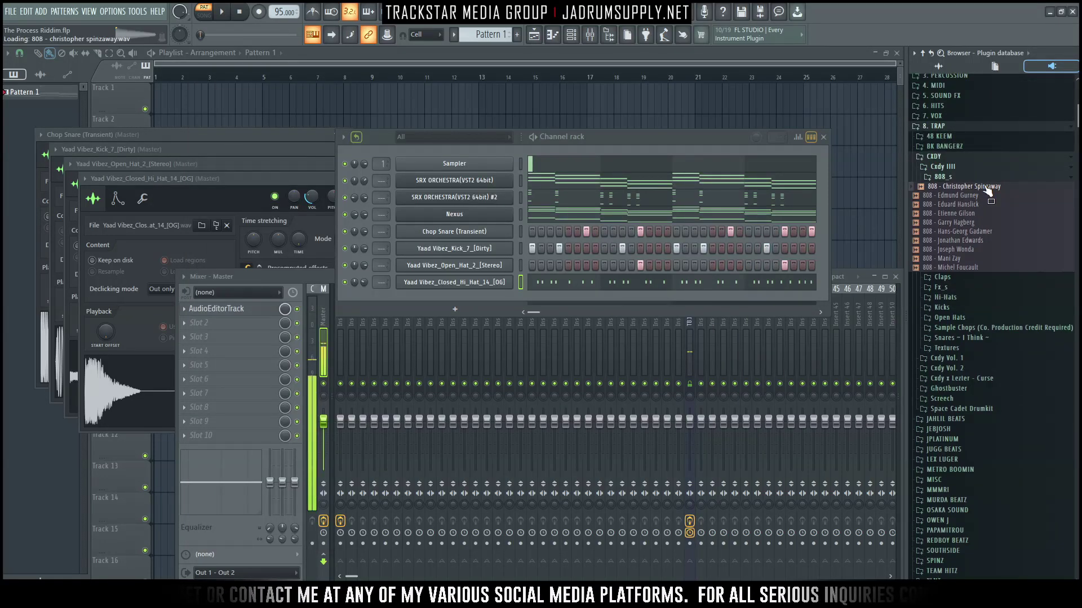
drag(975, 186, 522, 305)
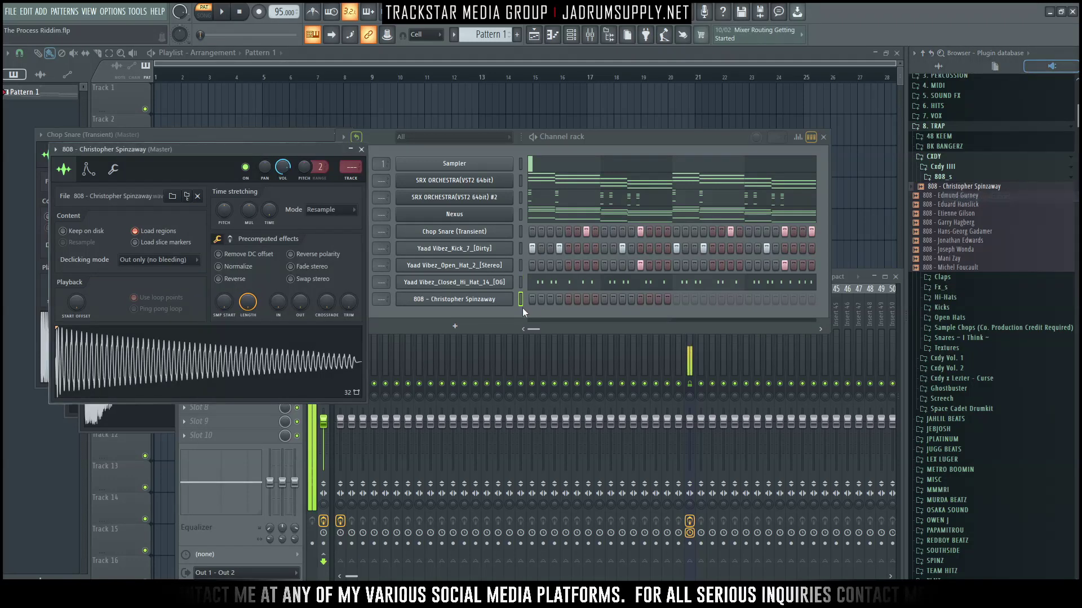
click(519, 248)
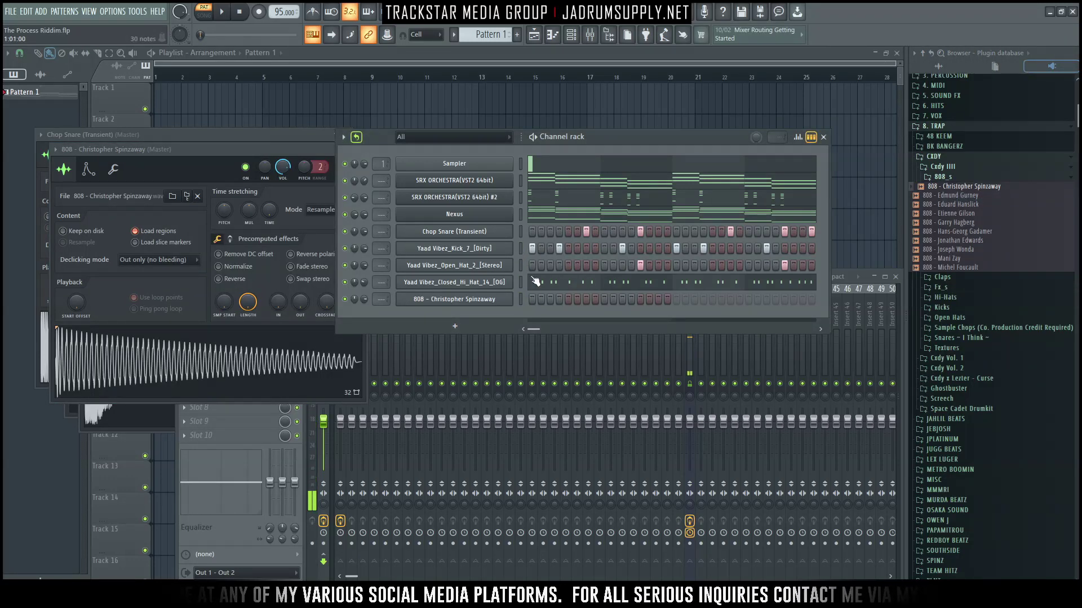
key(ctrl+v)
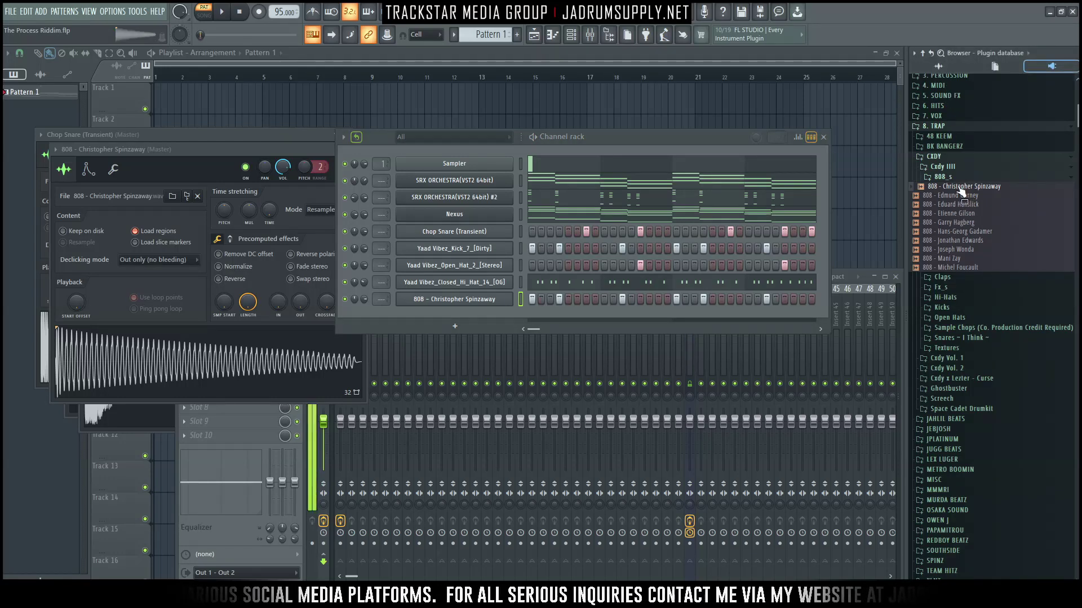
Step: Open the 808's folders of the Ghostbuster and Space Cadet Drumkit kits and audition the Cxdy Spinz Edit (808) sample
click(948, 388)
click(1004, 426)
drag(989, 463, 964, 562)
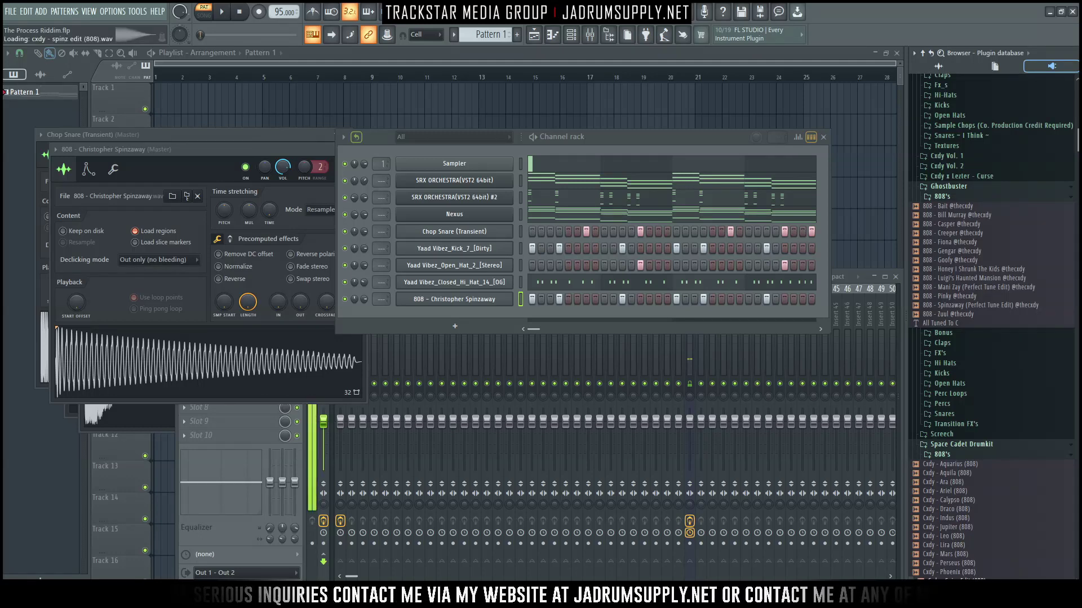
Step: Open the 808 - Christopher Spinzaway sample in the Edison audio editor, run pitch region detection on it and close the editor
key(space)
click(73, 293)
key(space)
click(87, 170)
click(64, 169)
right_click(220, 373)
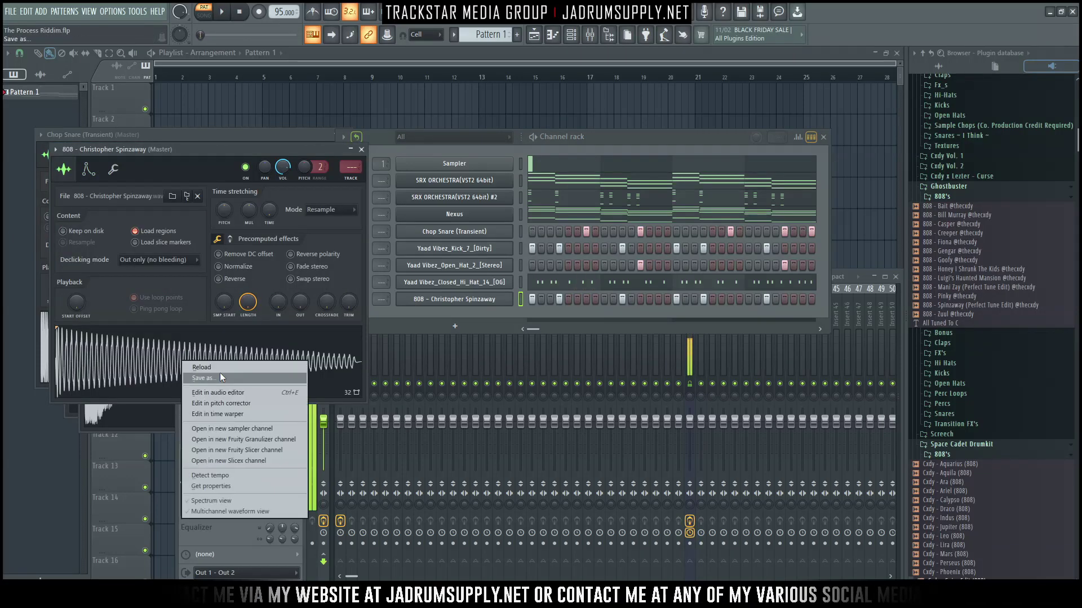
click(251, 394)
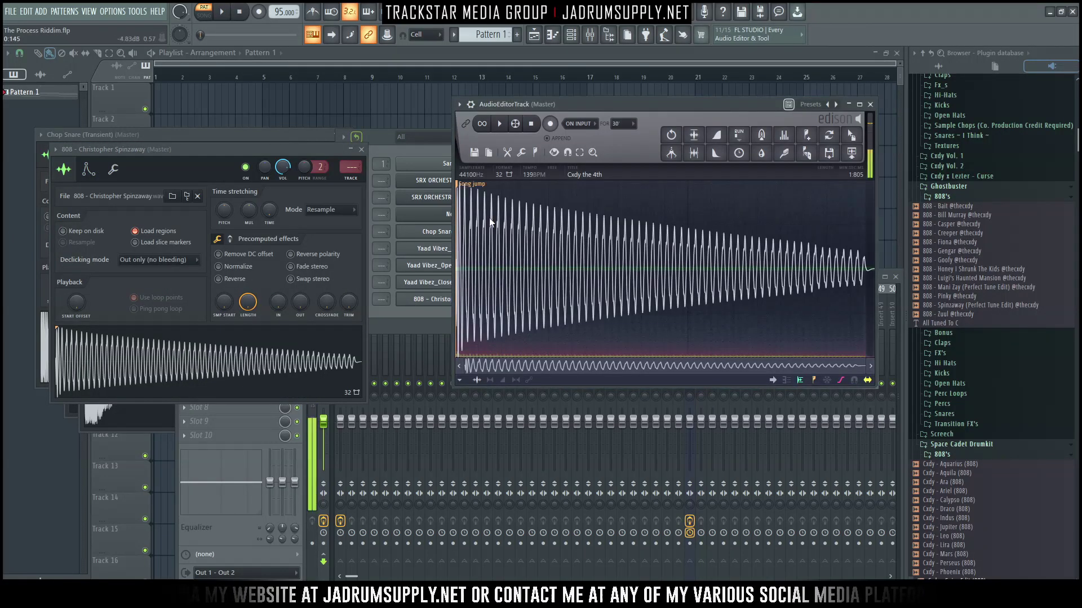
click(537, 153)
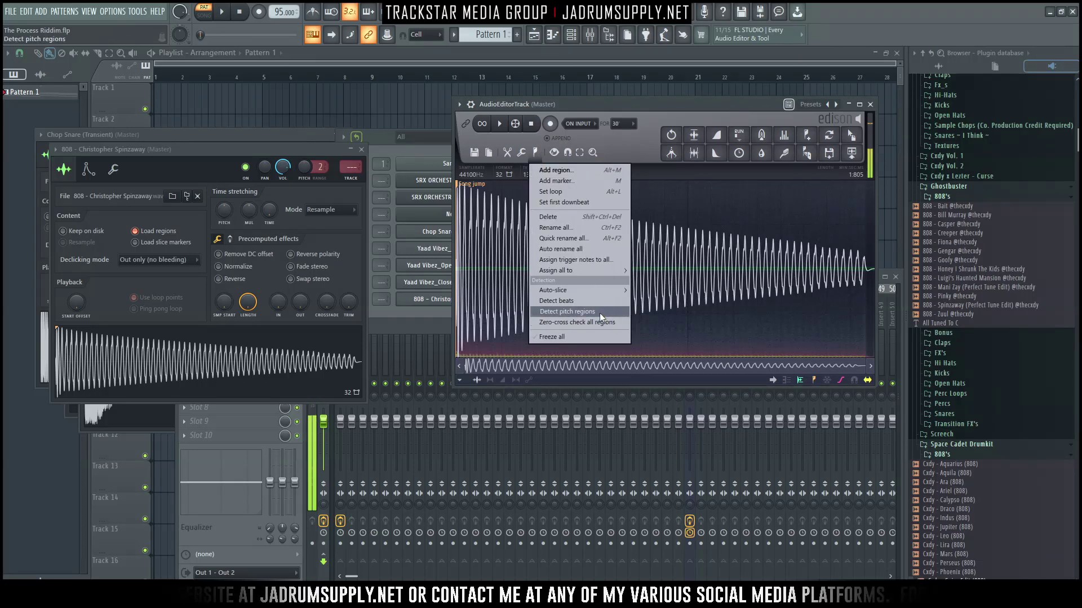
click(555, 301)
click(870, 105)
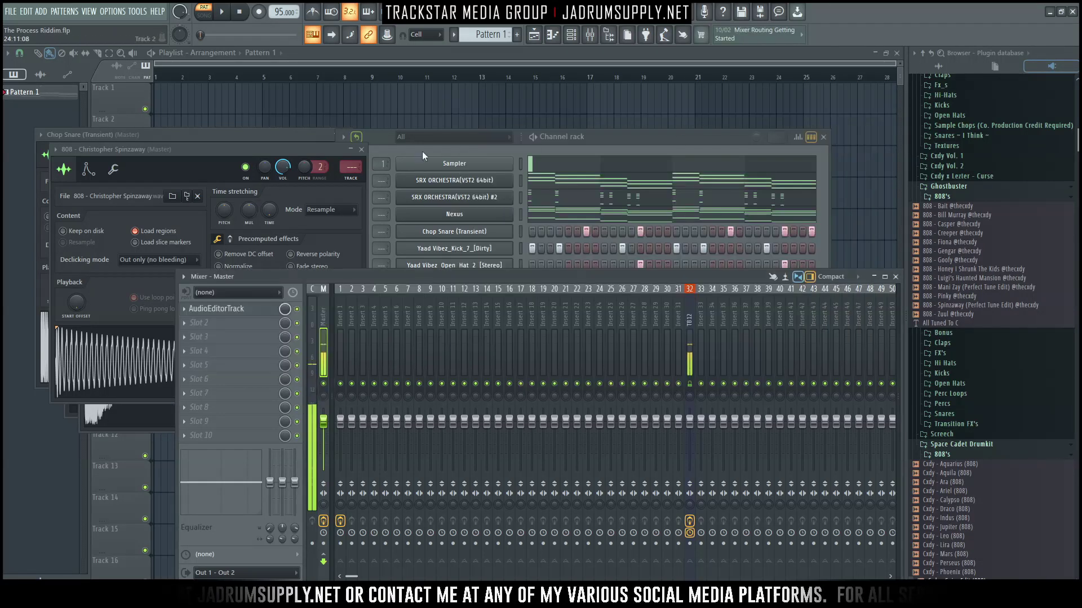
Step: Open the 808 - Christopher Spinzaway channel in the piano roll and audition its pattern and the keys around C5
click(361, 150)
click(554, 239)
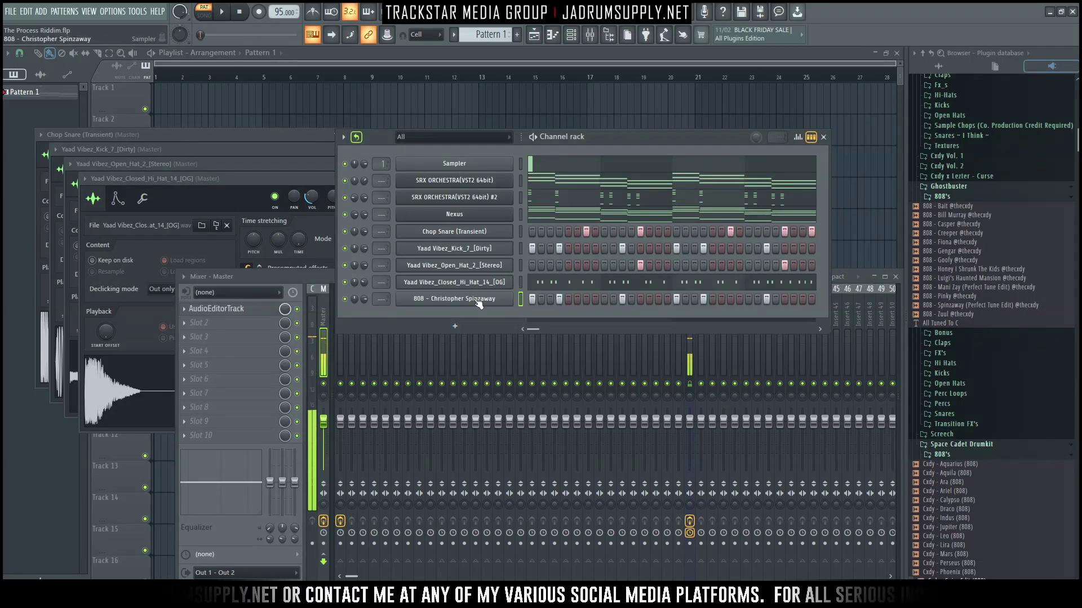
right_click(457, 293)
click(524, 297)
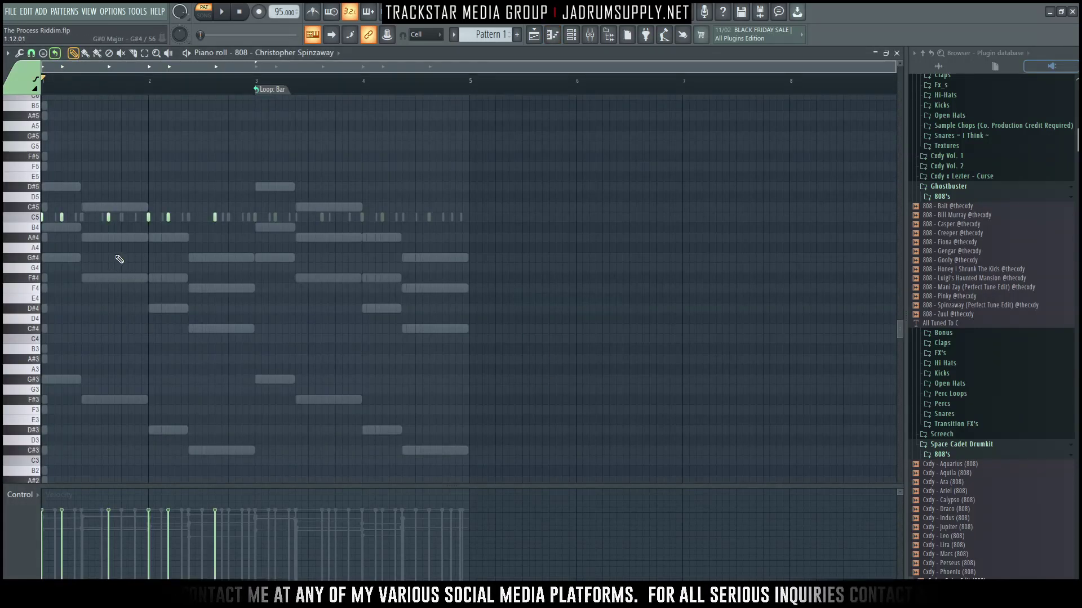
scroll(120, 259, up, 3)
key(space)
key(space)
double_click(41, 289)
click(43, 313)
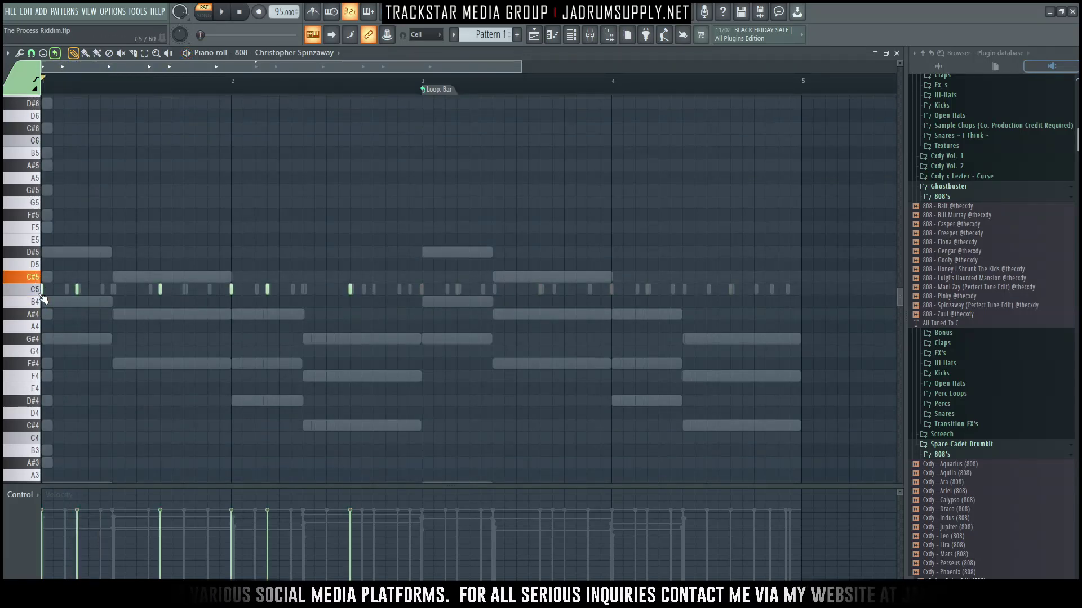
Step: Move the 808 notes of the first two bars from C5 to C#5, and the last of them to G#4, while the pattern plays
key(space)
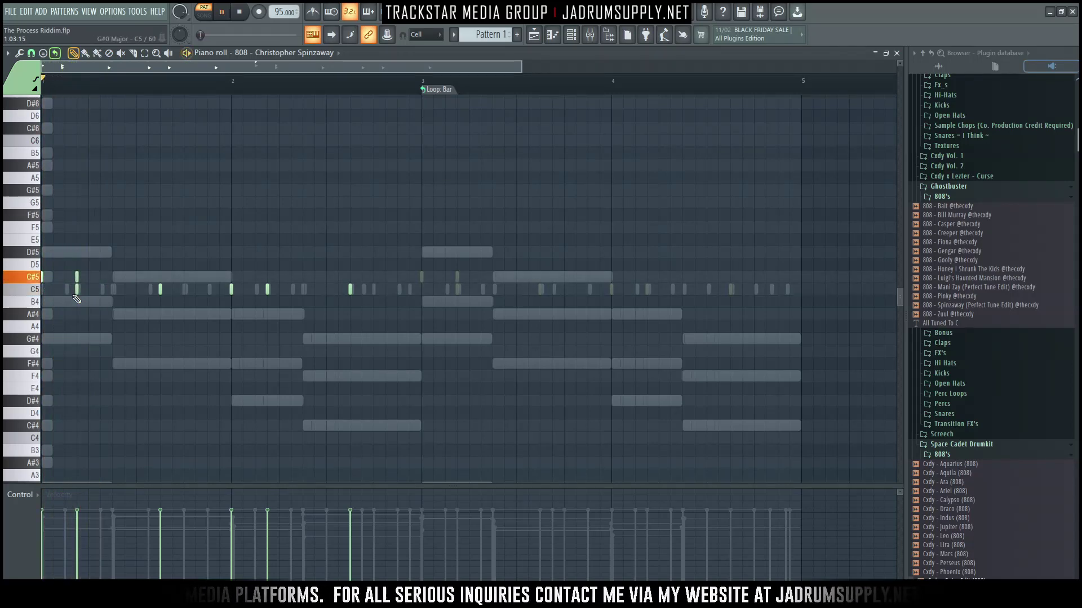
drag(169, 288, 169, 277)
key(space)
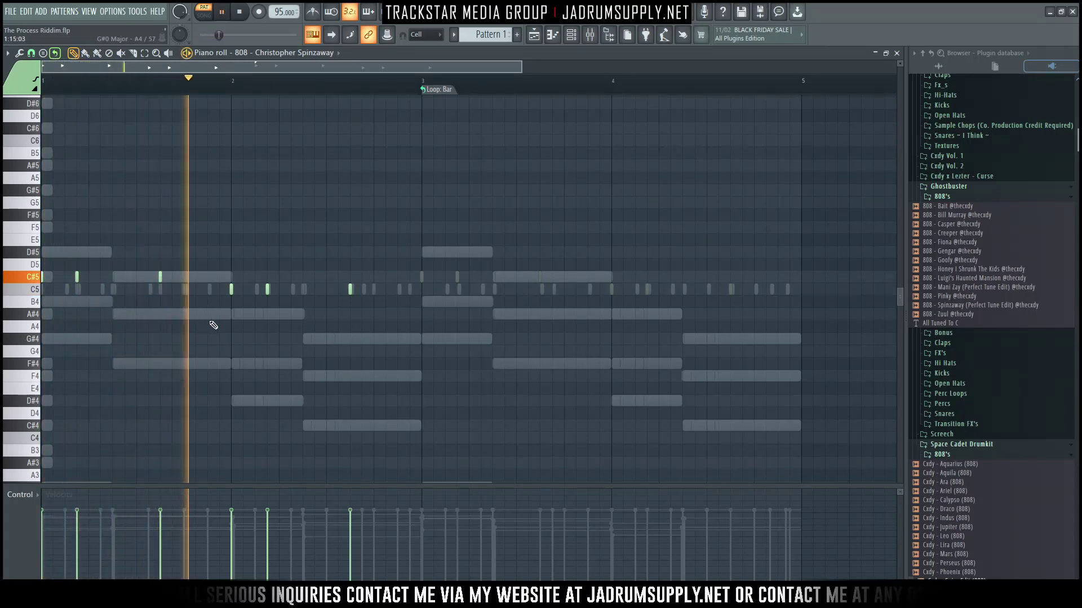
drag(267, 289, 267, 277)
drag(351, 289, 350, 339)
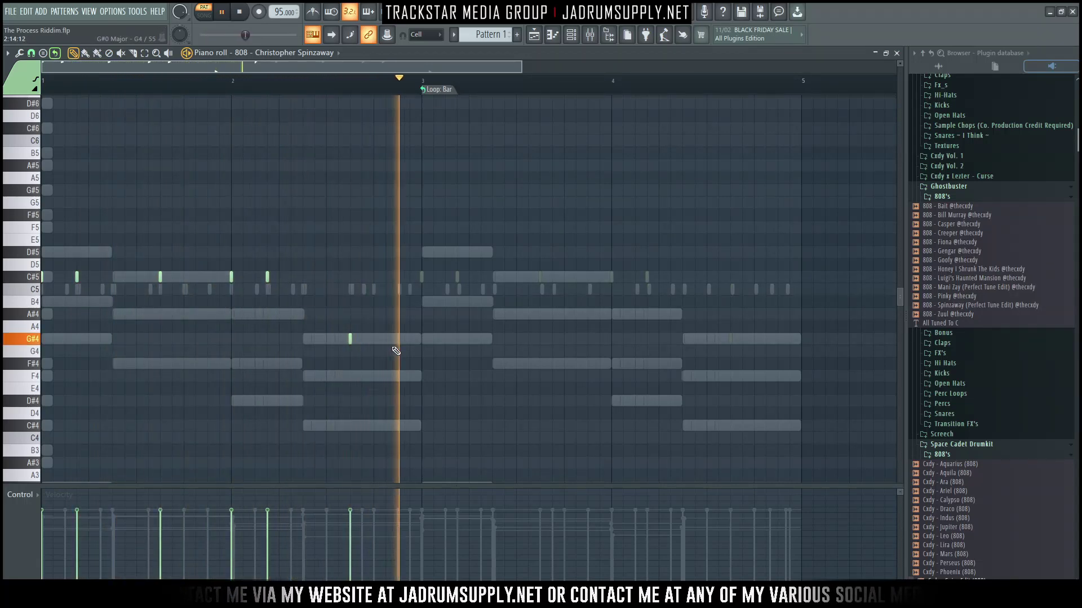
Step: Duplicate the 808 notes of bars 1 and 2 into bars 3 and 4, and delete the final G#4 note of bar 2
drag(429, 356, 13, 204)
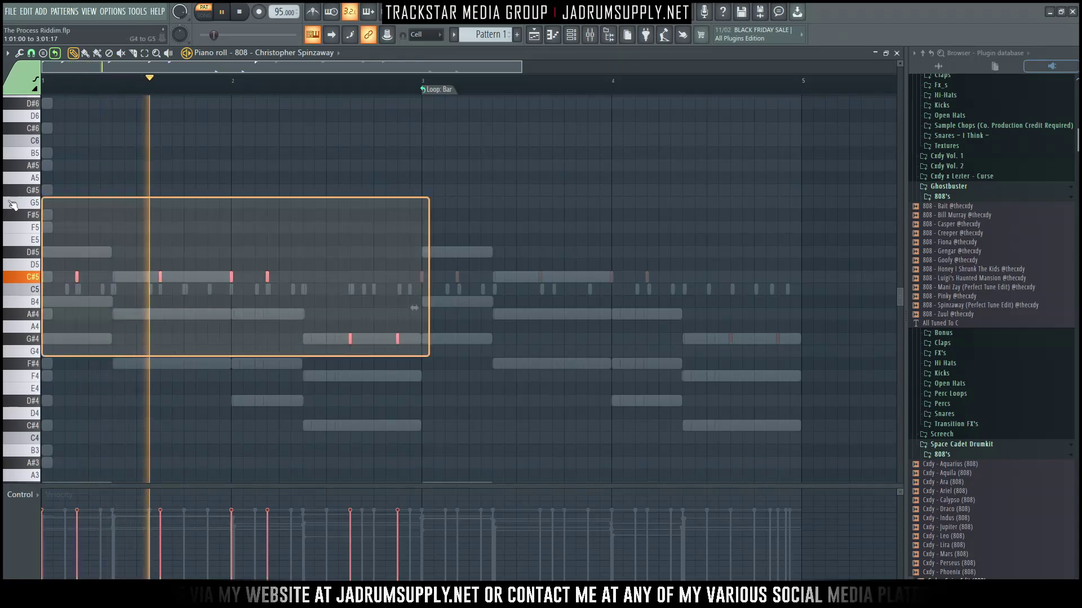
key(ctrl+b)
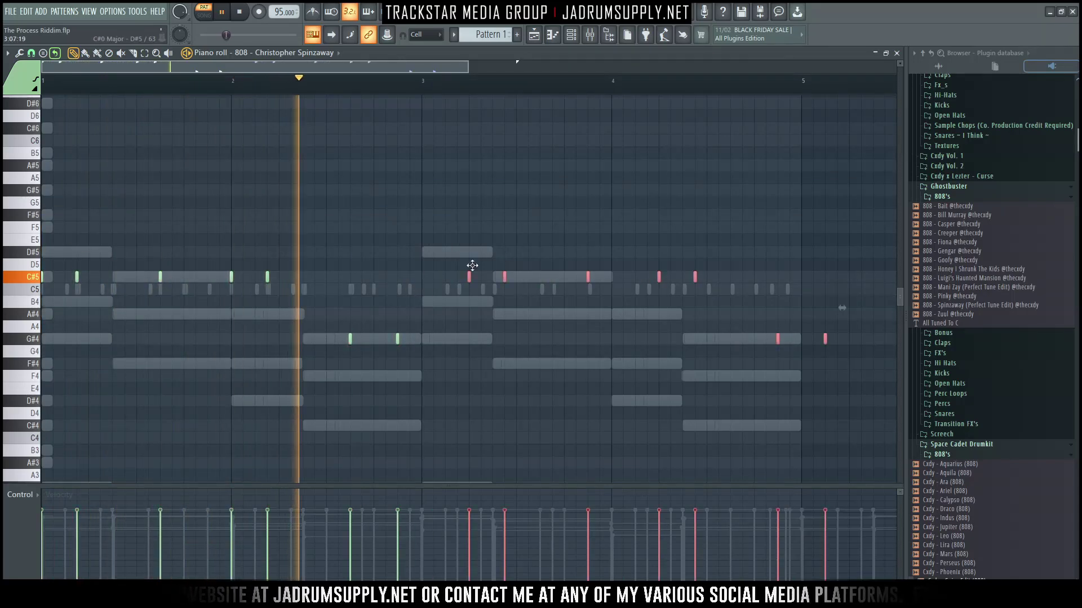
key(shift+Left)
key(shift+Left)
key(shift+Left)
key(shift+Left)
right_click(397, 340)
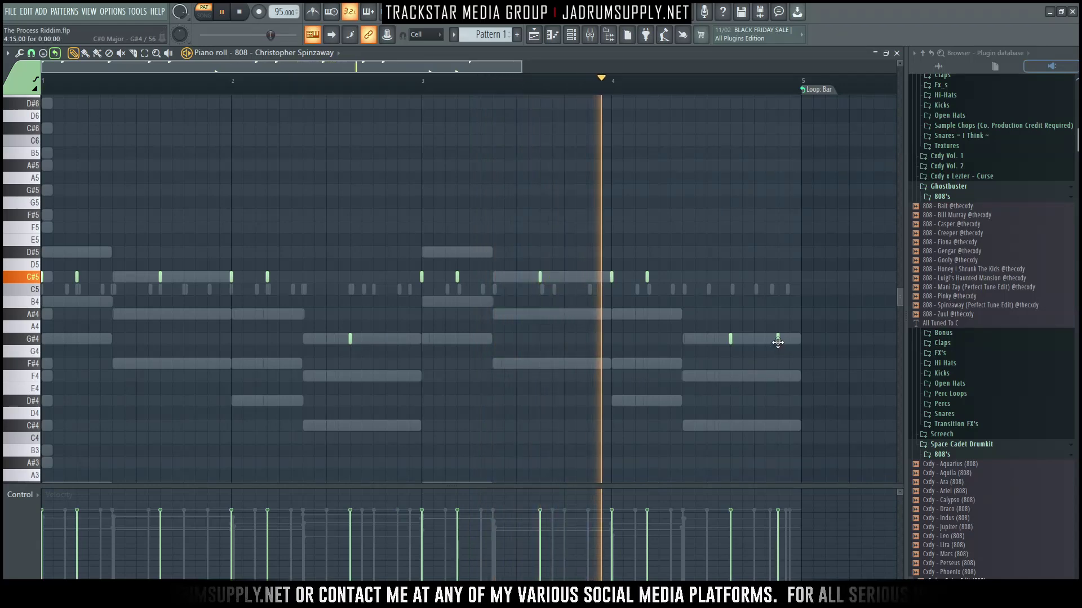
Step: Shift the last 808 note of bar 4 slightly earlier, raise it an octave to G#5, and check the channel rack before stopping playback
drag(777, 340, 765, 341)
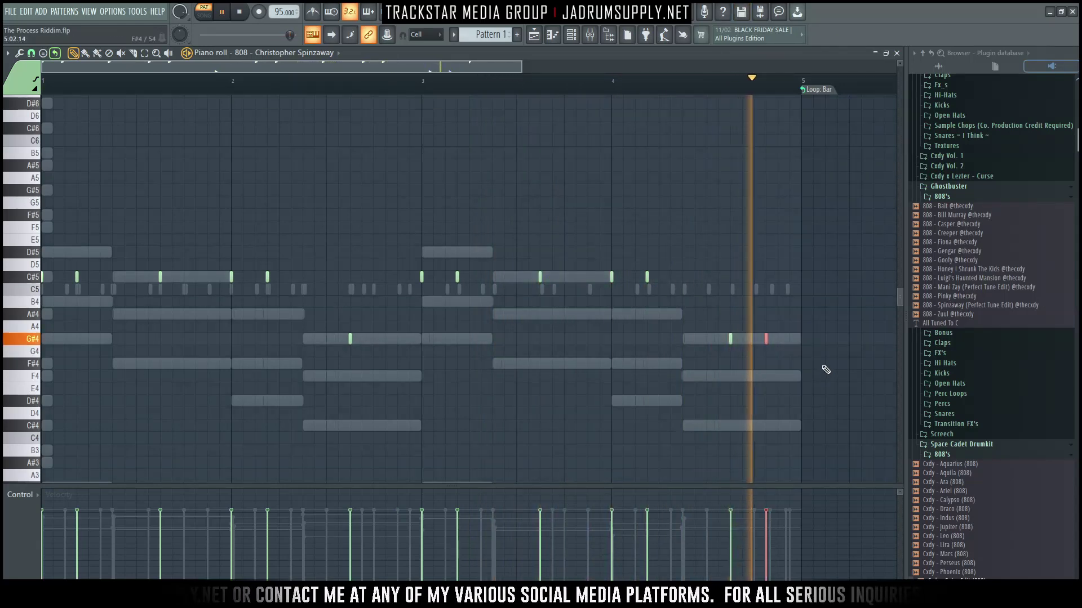
key(ctrl+Up)
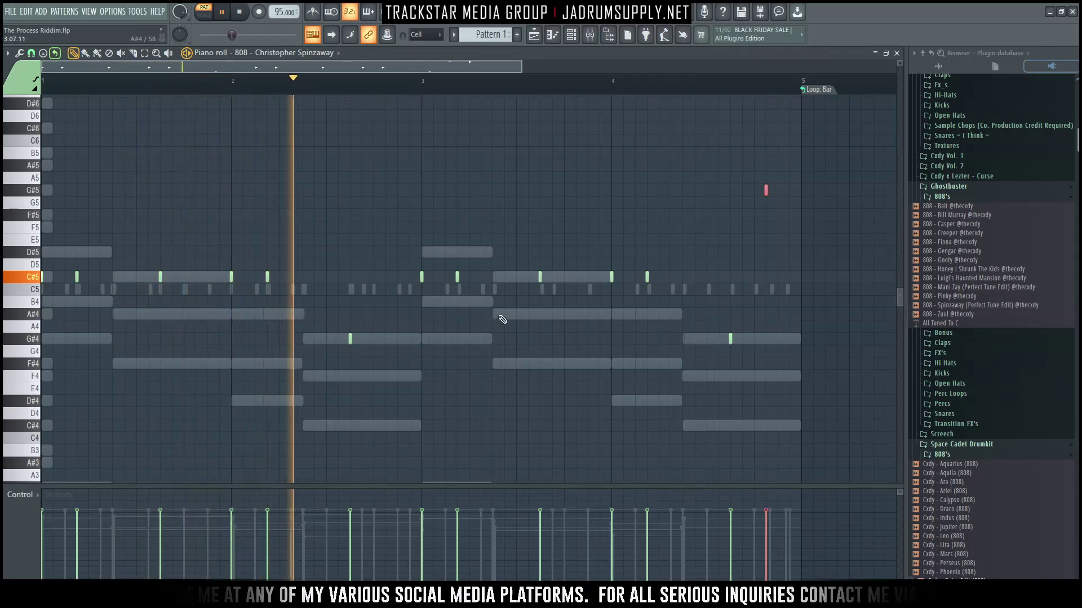
click(576, 37)
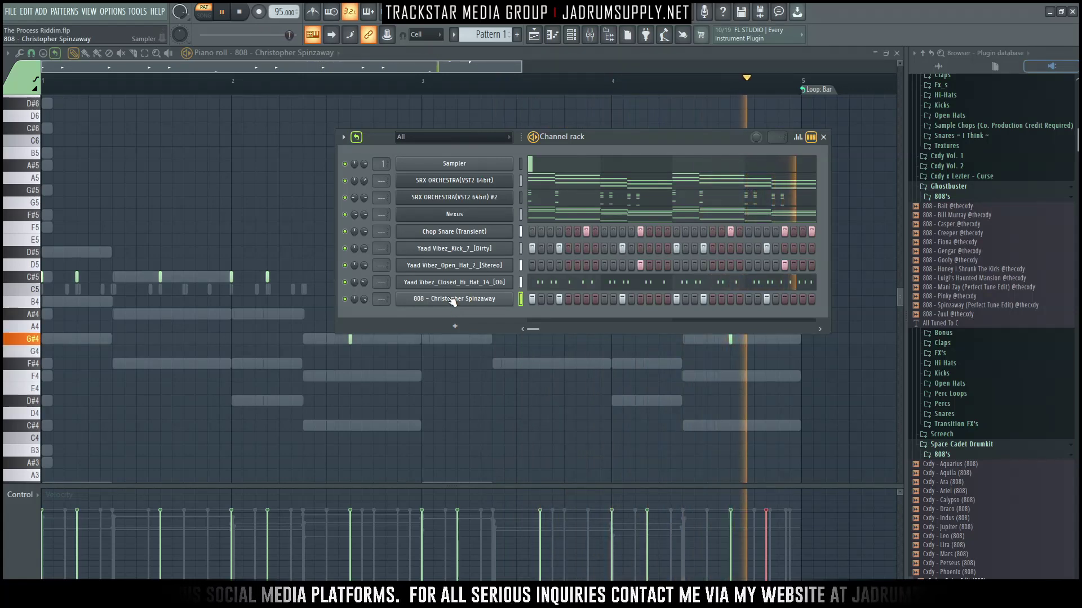
key(F6)
key(space)
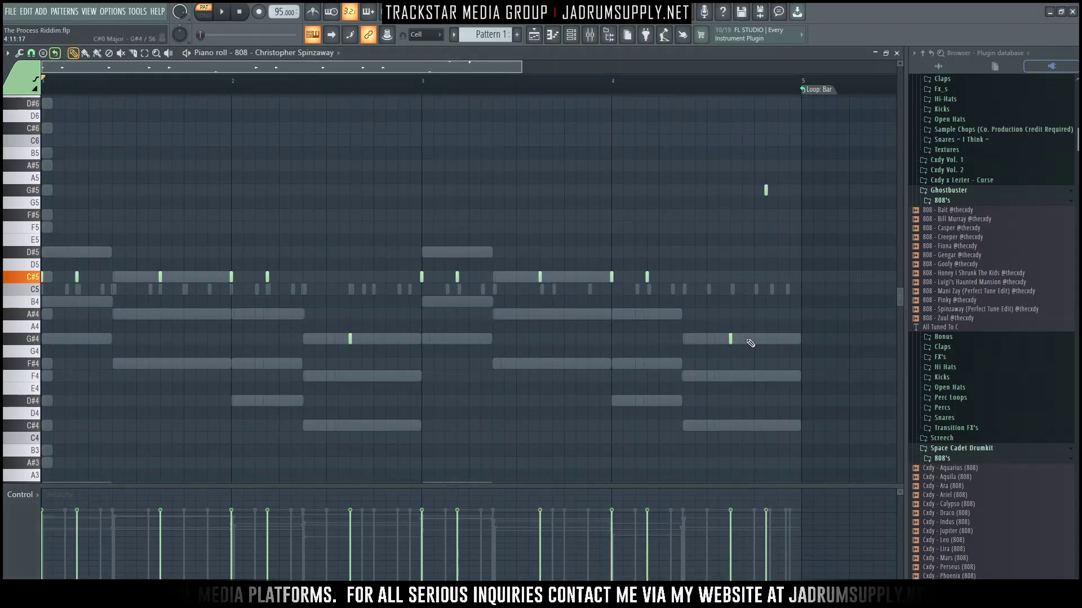
Step: Extend the 808 notes so each one meets the next, lengthen the final G#5 note to the end of bar 4, and play the pattern
key(ctrl+l)
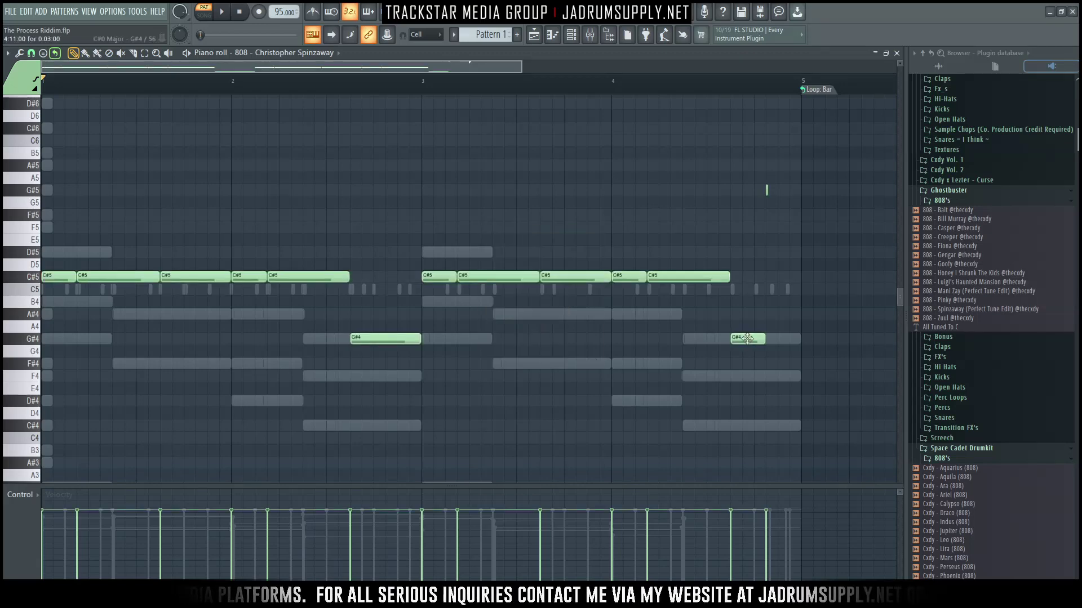
click(767, 188)
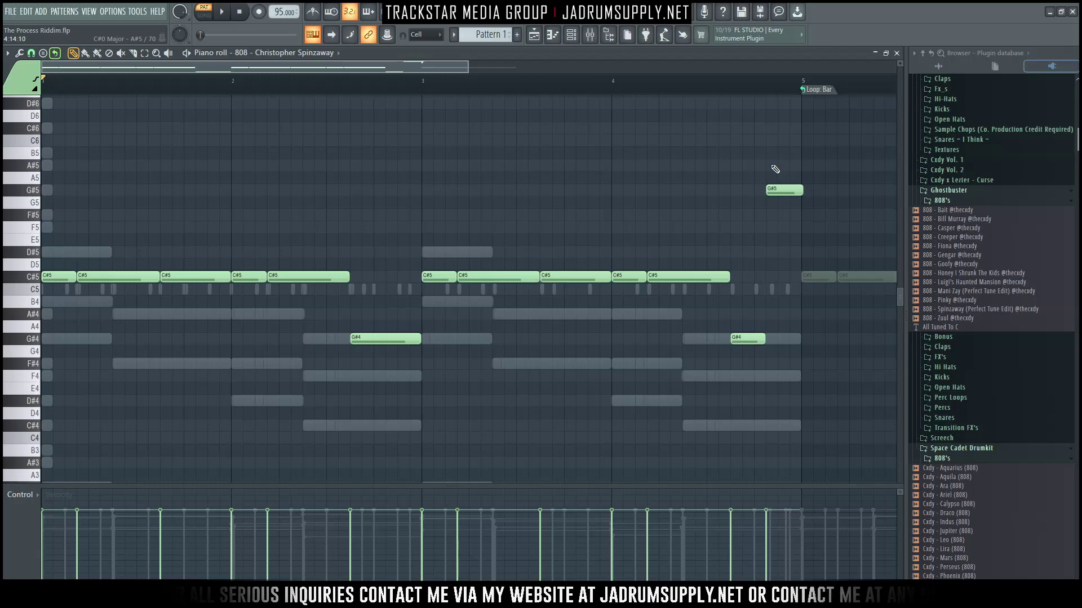
key(space)
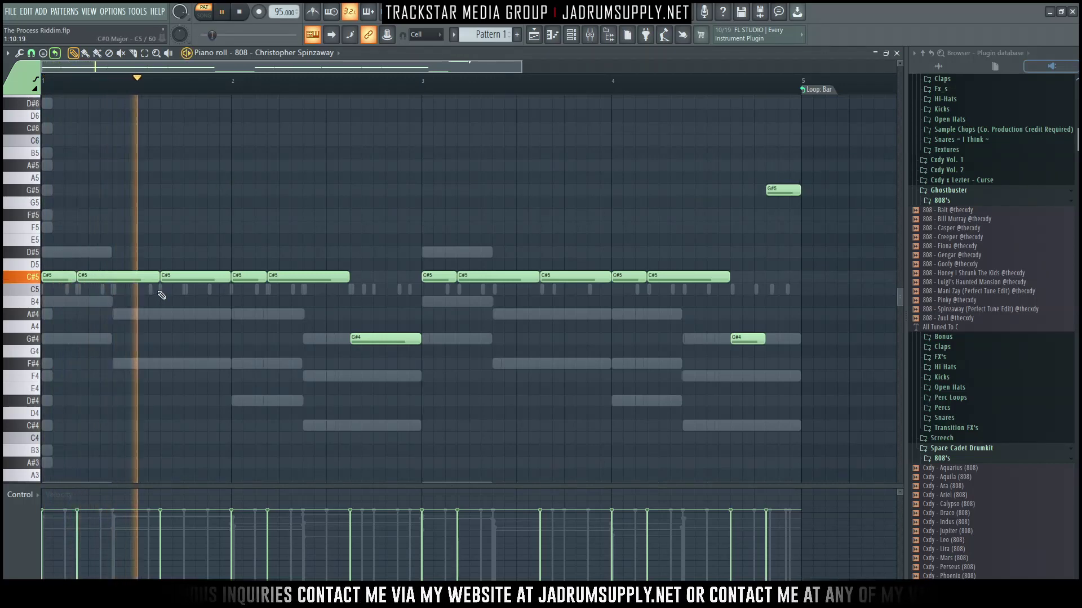
key(space)
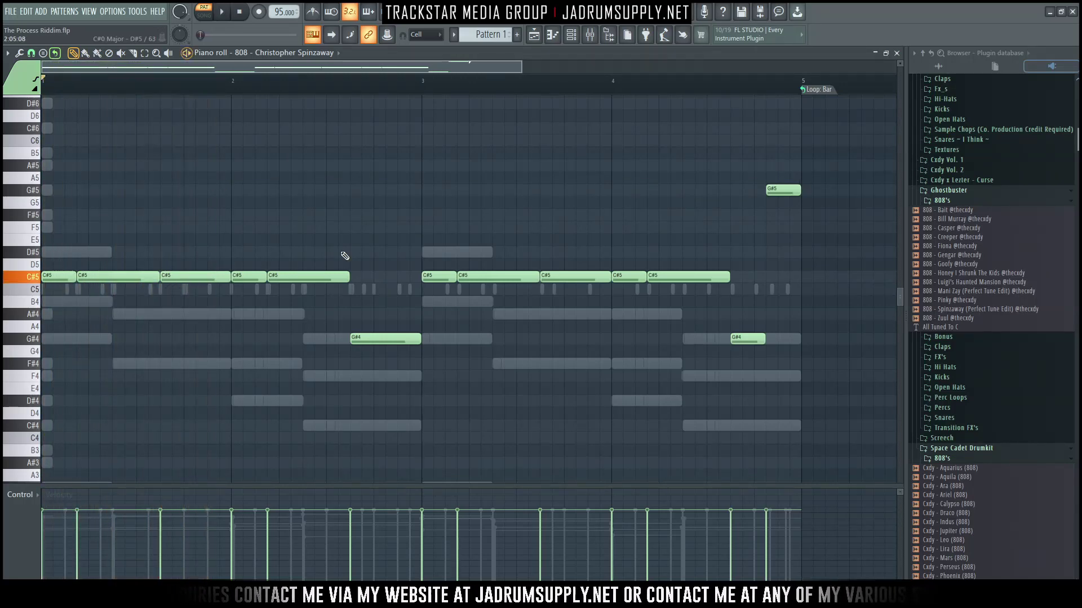
Step: Add a short C#5 note near the end of bar 1, raise it an octave to C#6, and make it a slide note
drag(214, 265, 221, 280)
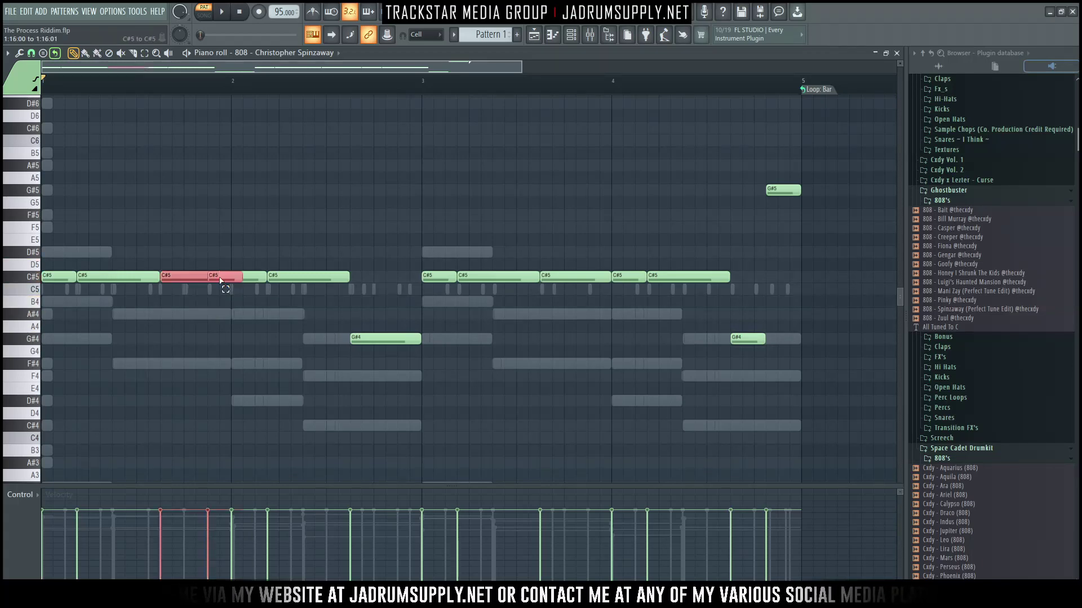
click(223, 289)
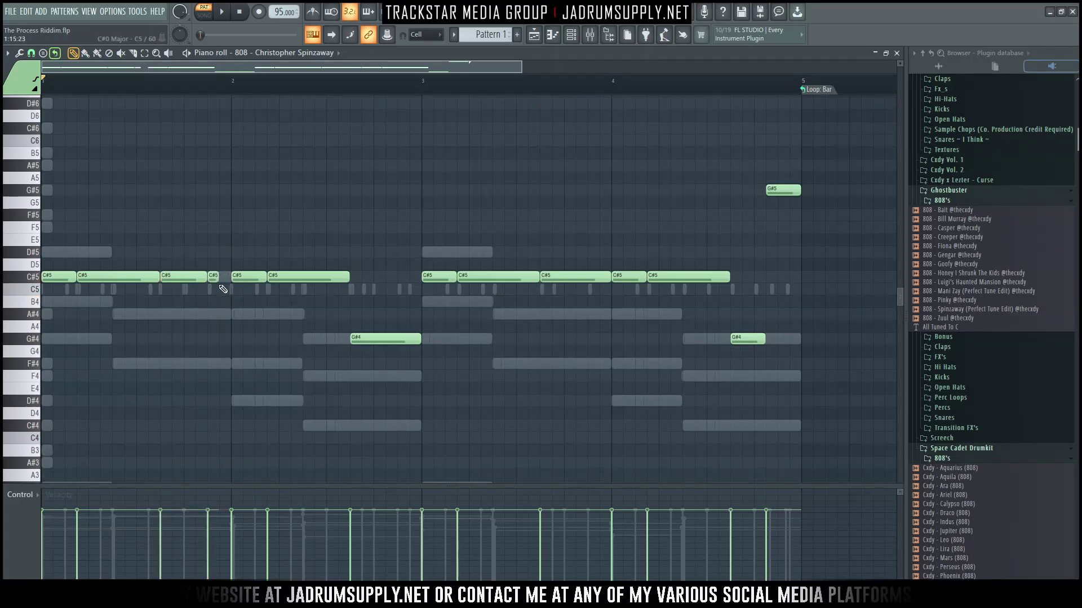
key(ctrl+Up)
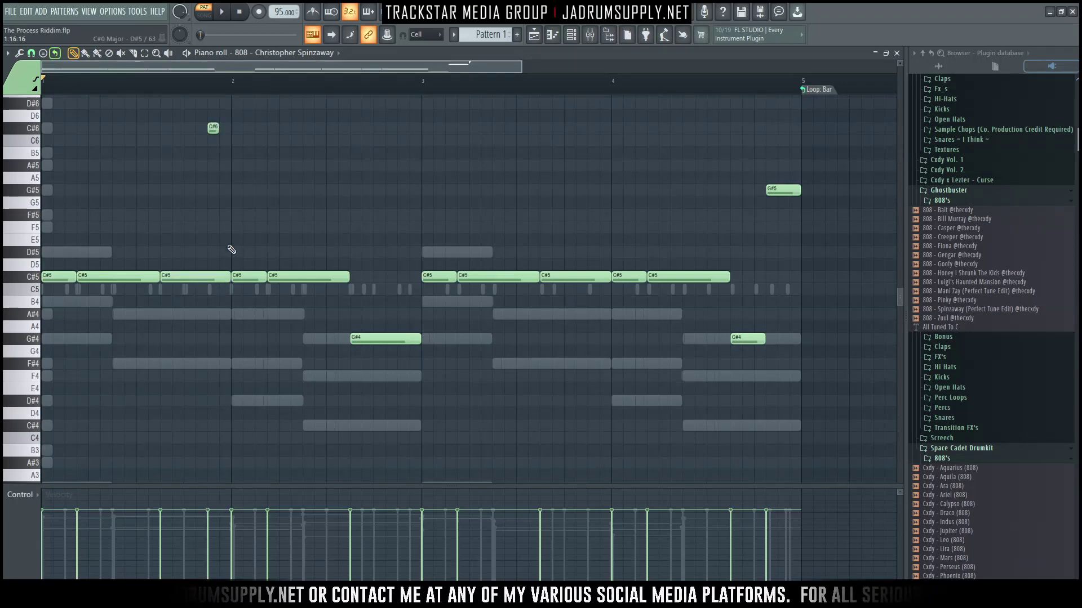
double_click(214, 129)
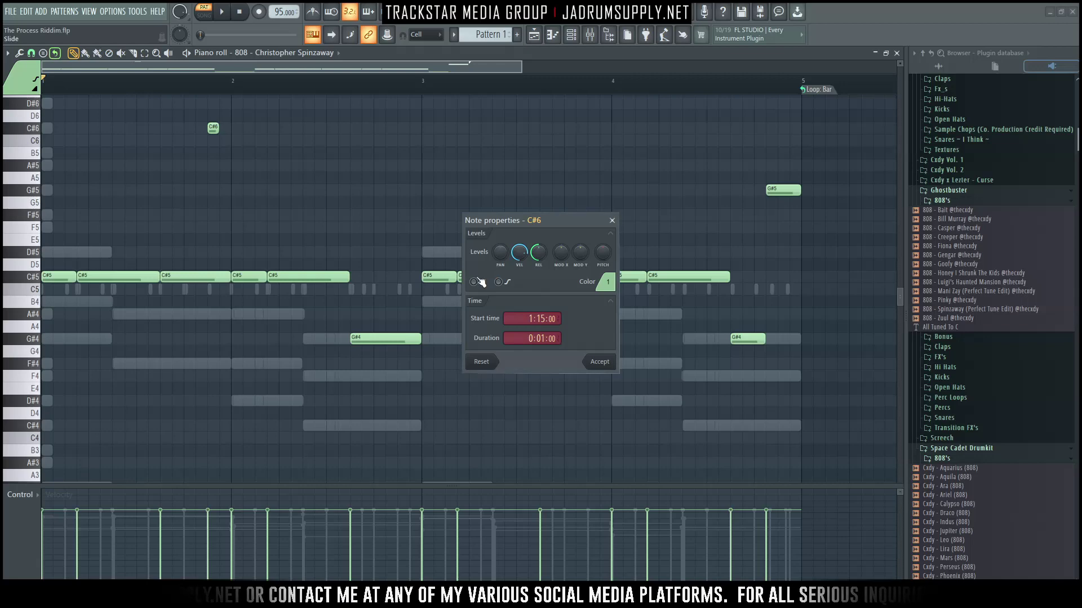
click(597, 361)
key(space)
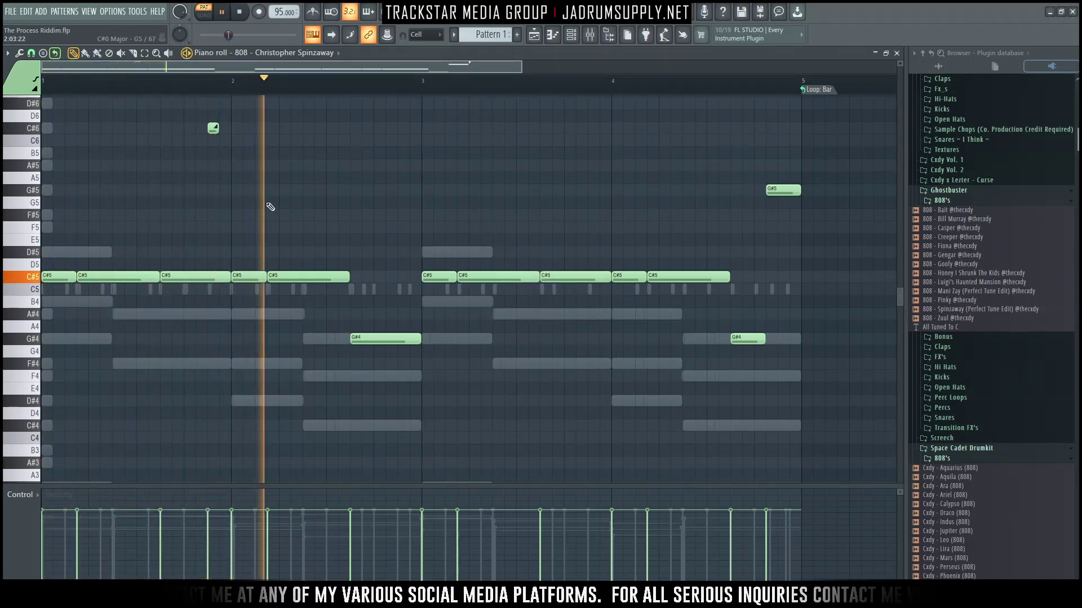
key(space)
key(space)
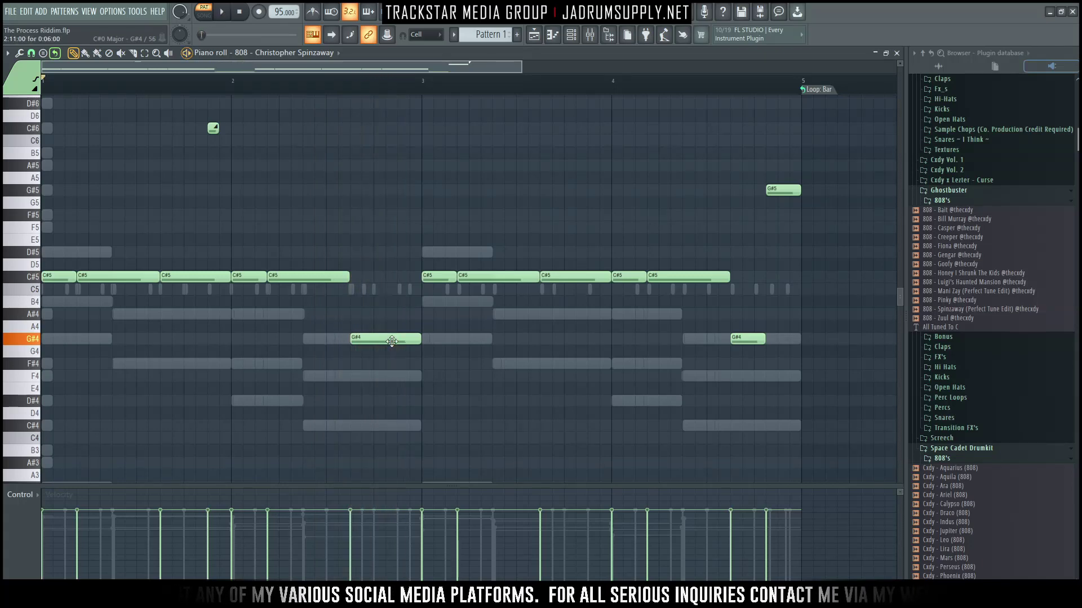
Step: Add a second short C#6 slide note near the end of bar 2 and play back the pattern
drag(332, 129, 398, 139)
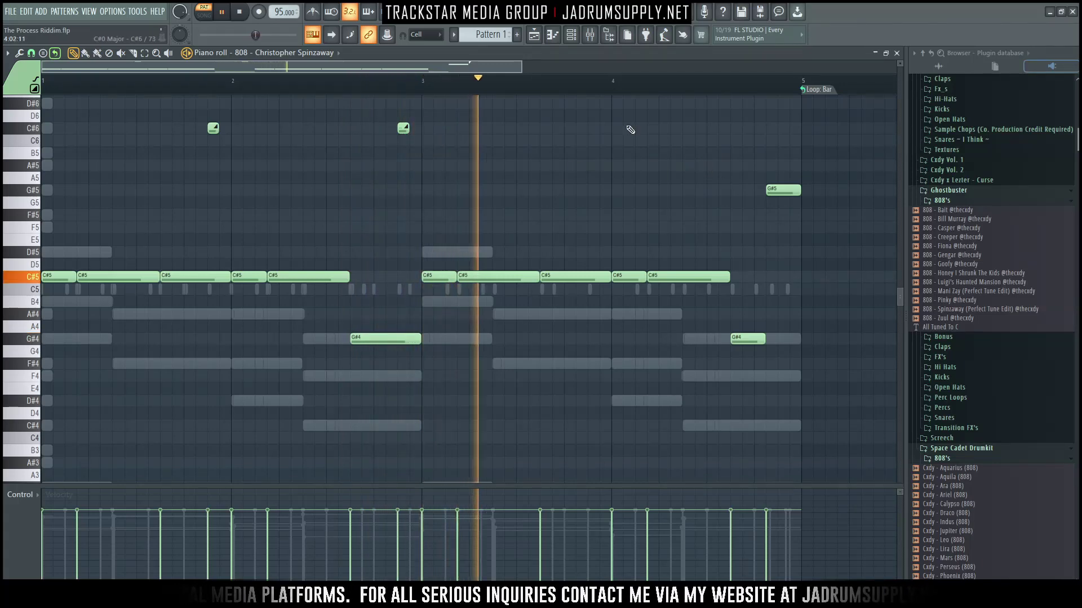
scroll(647, 83, down, 1)
scroll(647, 83, down, 1)
key(space)
key(space)
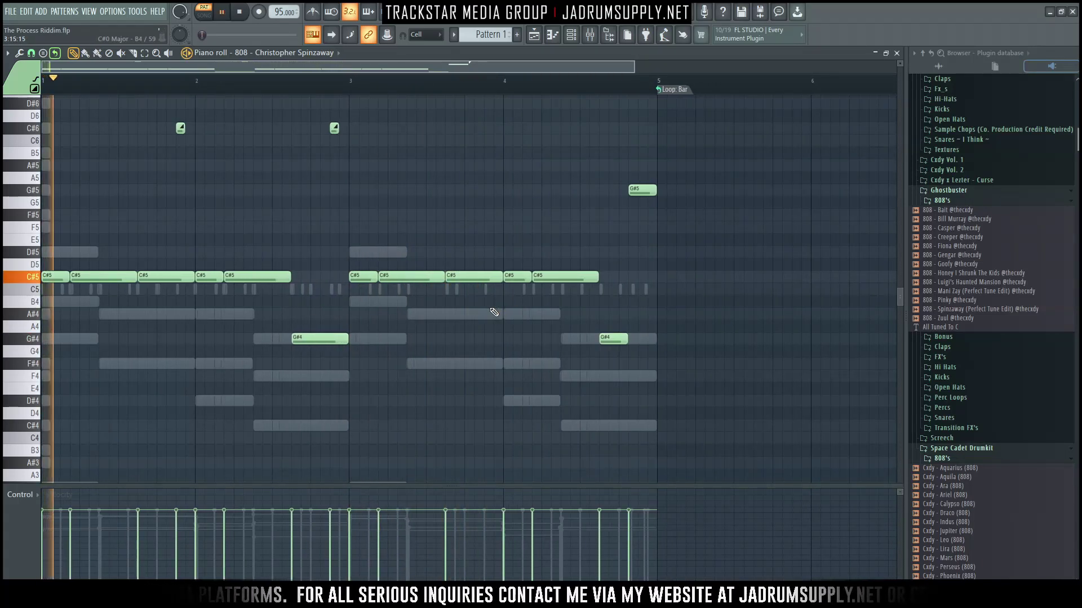
Step: Move the first 808 note of bar 4 down to A#4 and place a short A#4 slide note directly before it
click(489, 313)
drag(493, 314, 517, 314)
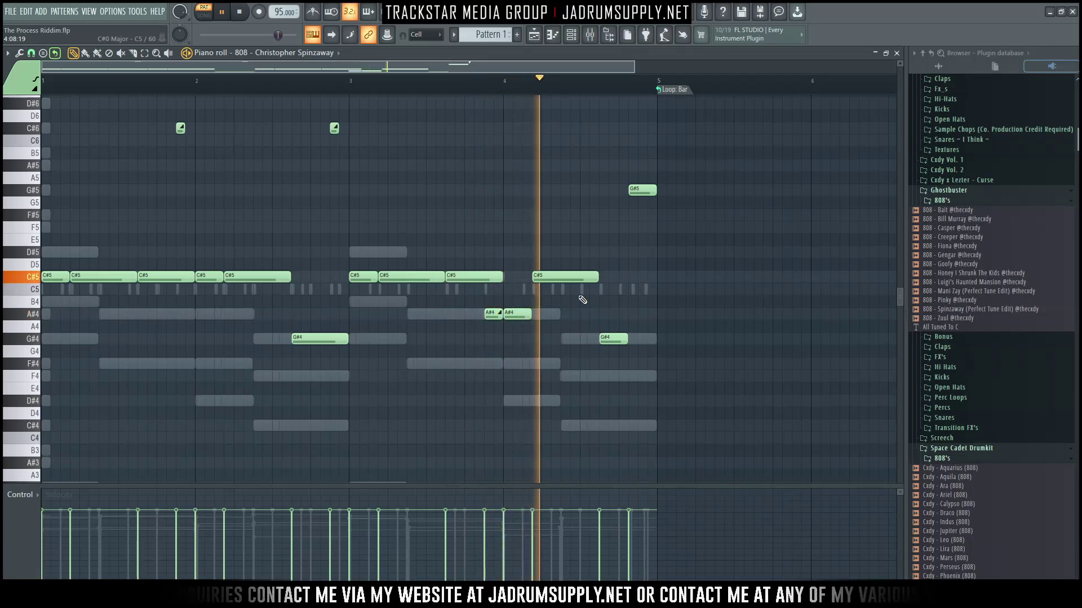
Step: Add a short slide note just before the remaining C#5 note in bar 4 and raise it an octave to C#6
click(516, 276)
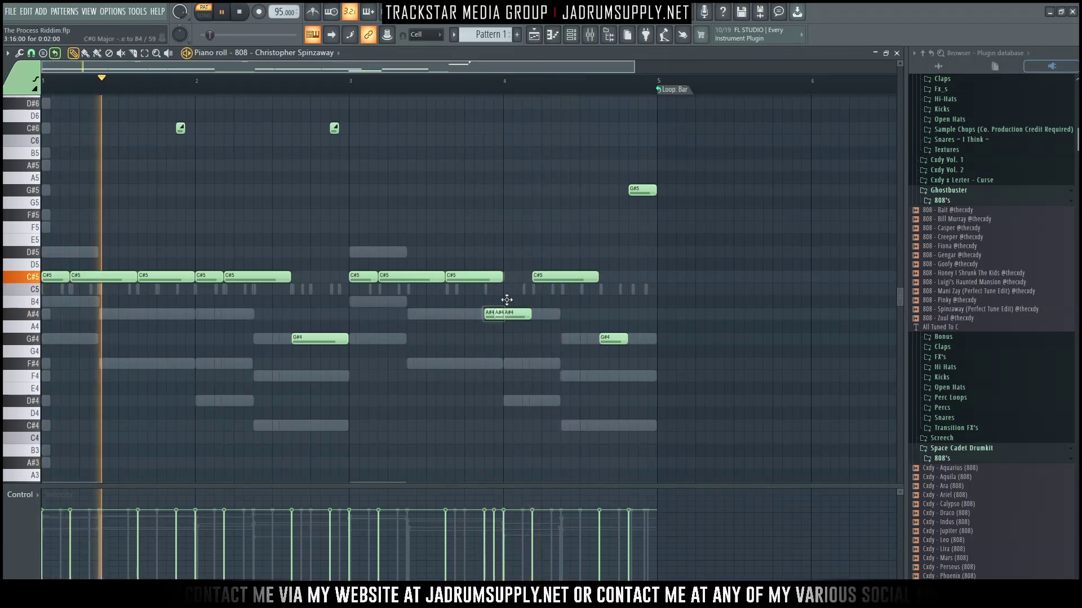
drag(518, 273, 533, 278)
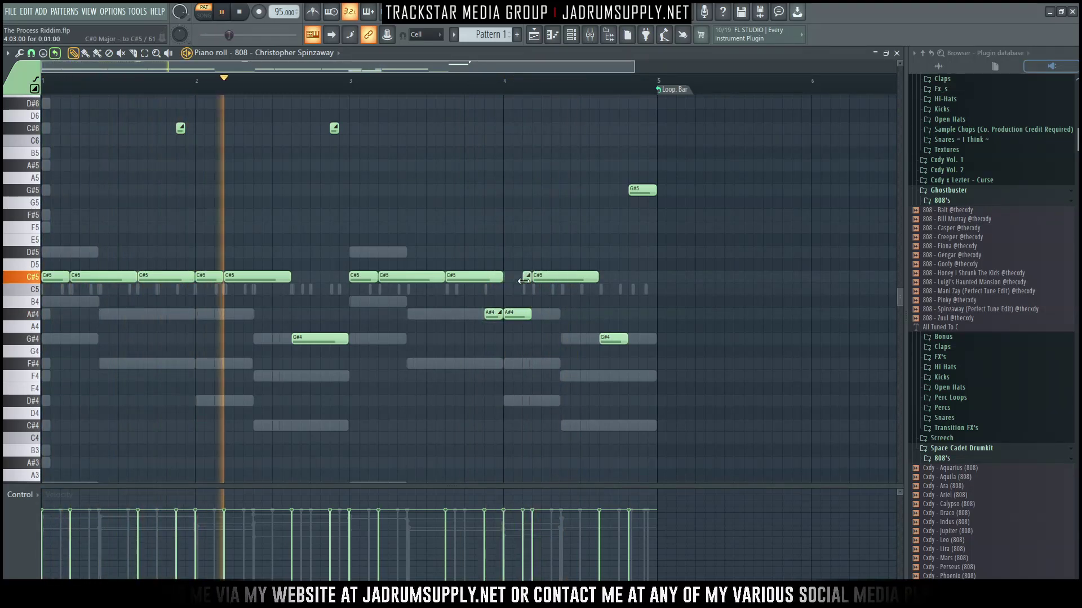
ctrl+click(529, 277)
key(ctrl+Up)
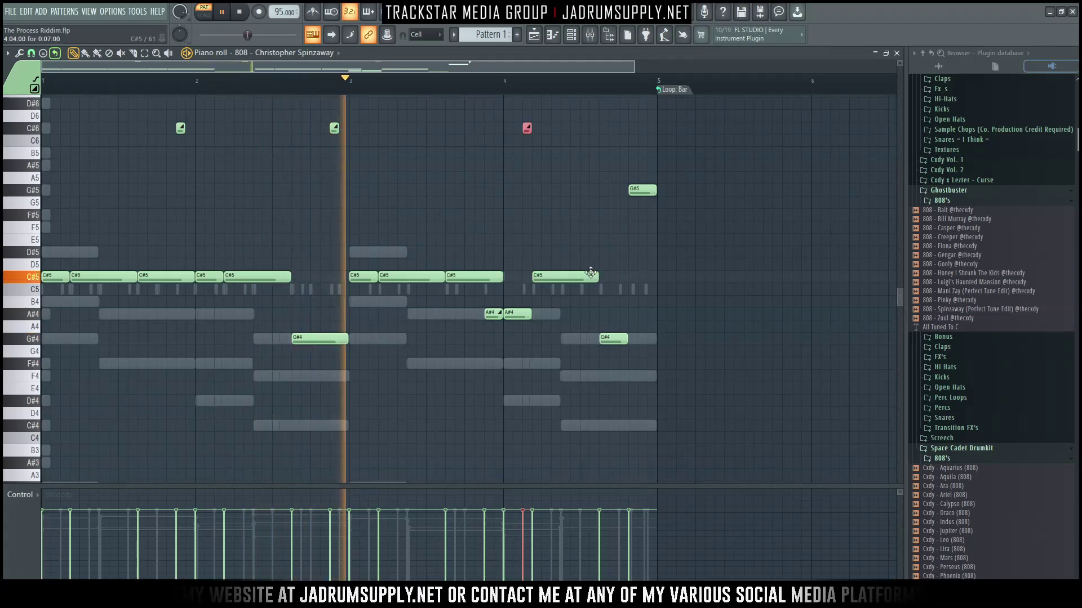
Step: Shorten the A#4 slide note before bar 4 and raise the bar 4 slide note another octave to C#7
drag(486, 314, 495, 315)
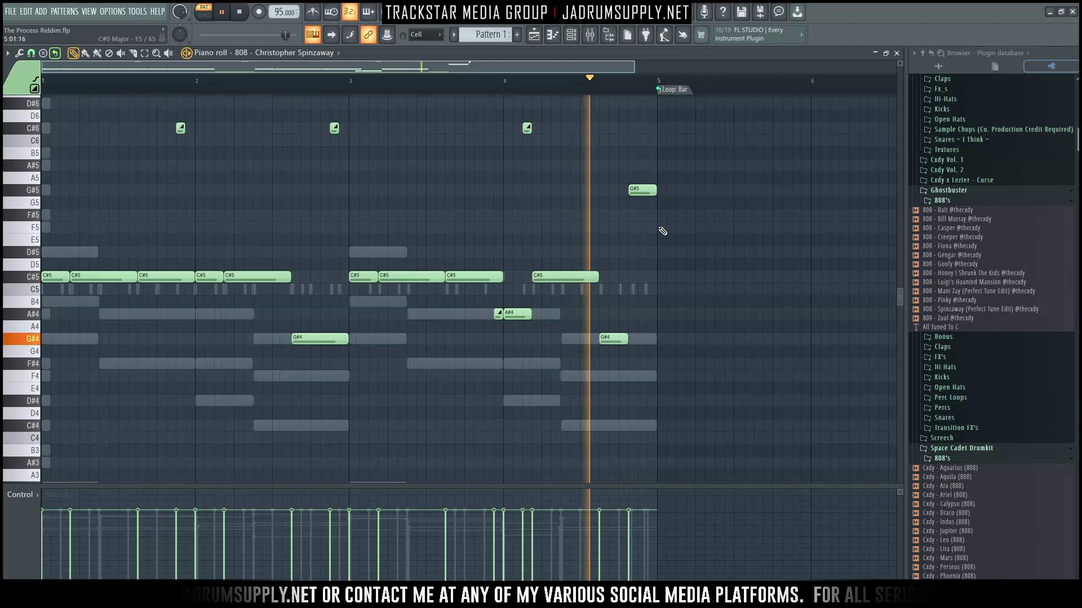
ctrl+click(527, 128)
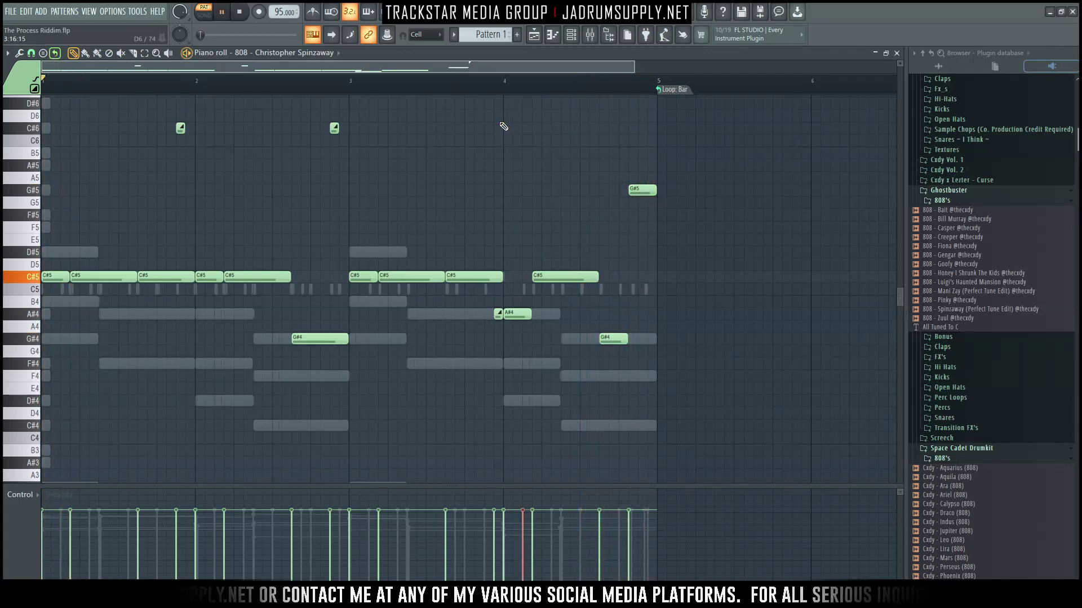
scroll(504, 127, up, 2)
scroll(702, 91, down, 1)
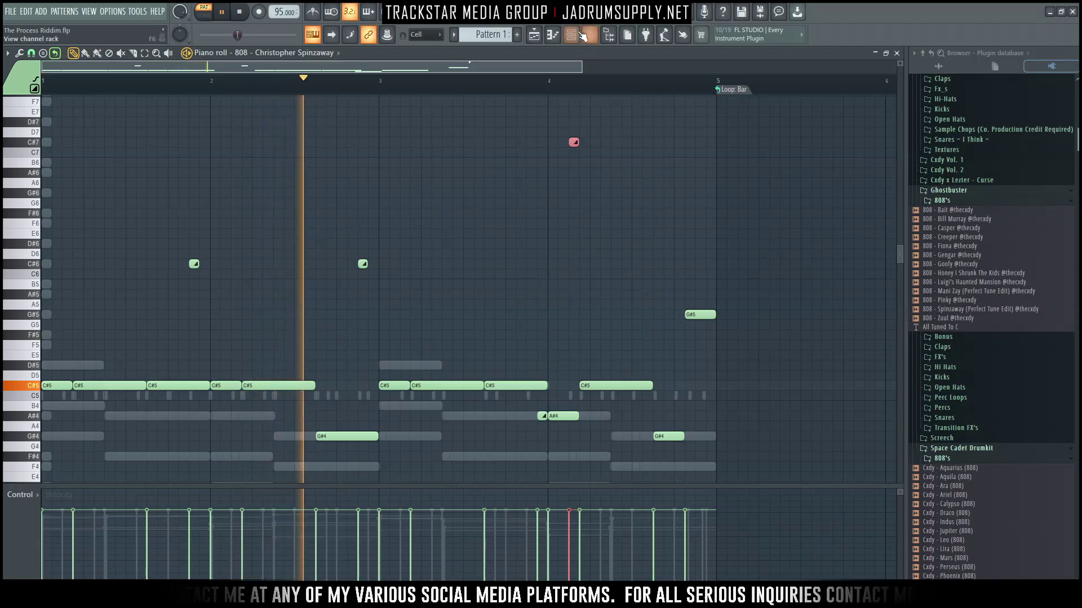
key(F6)
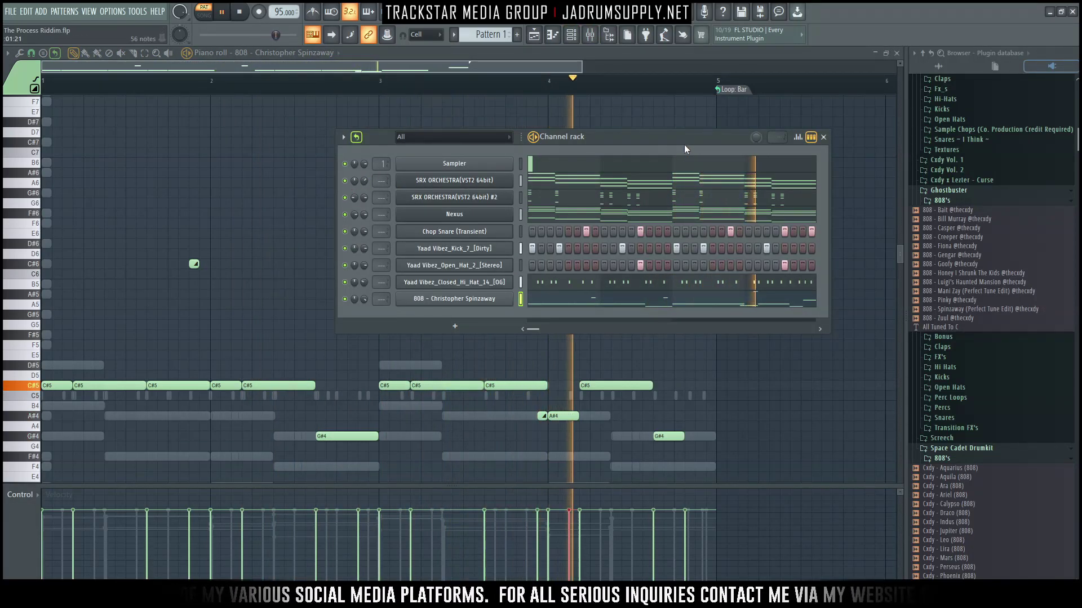
key(F6)
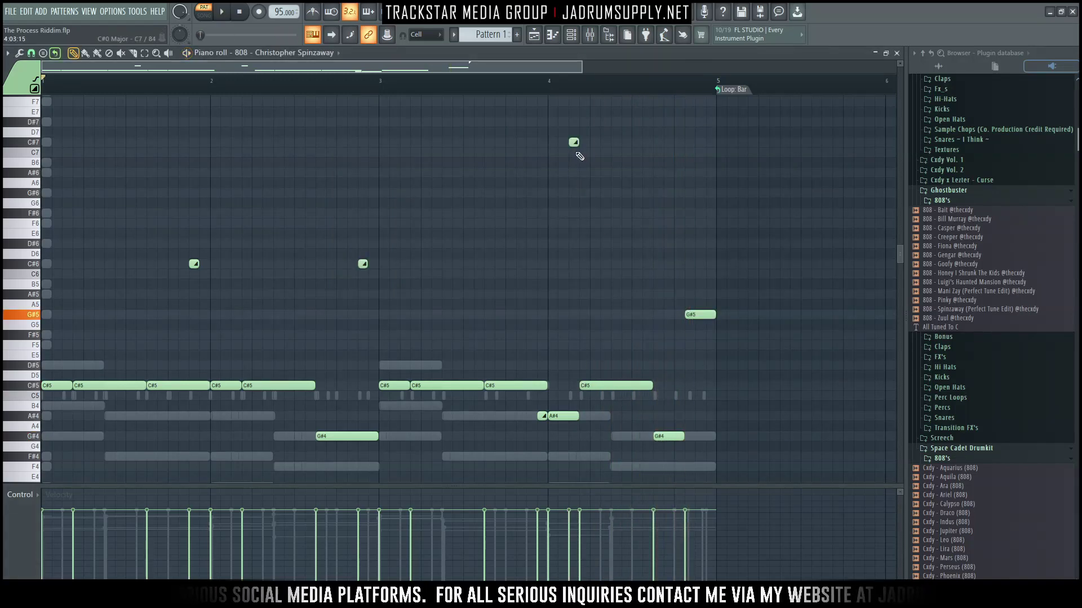
Step: Extend the C#7 slide note back to the start of bar 4 and delete the short A#4 slide note before it
mouse_move(571, 141)
mouse_down()
mouse_move(541, 140)
mouse_move(578, 141)
mouse_up()
click(540, 78)
click(504, 90)
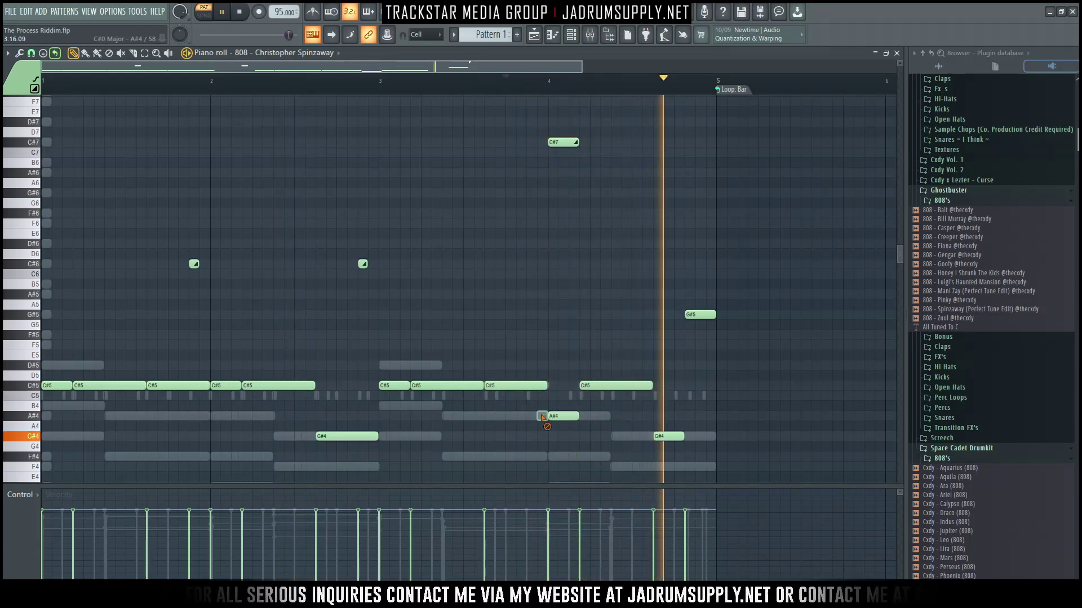
Step: Try the long slide note in bar 4 one octave lower while the pattern plays
click(563, 142)
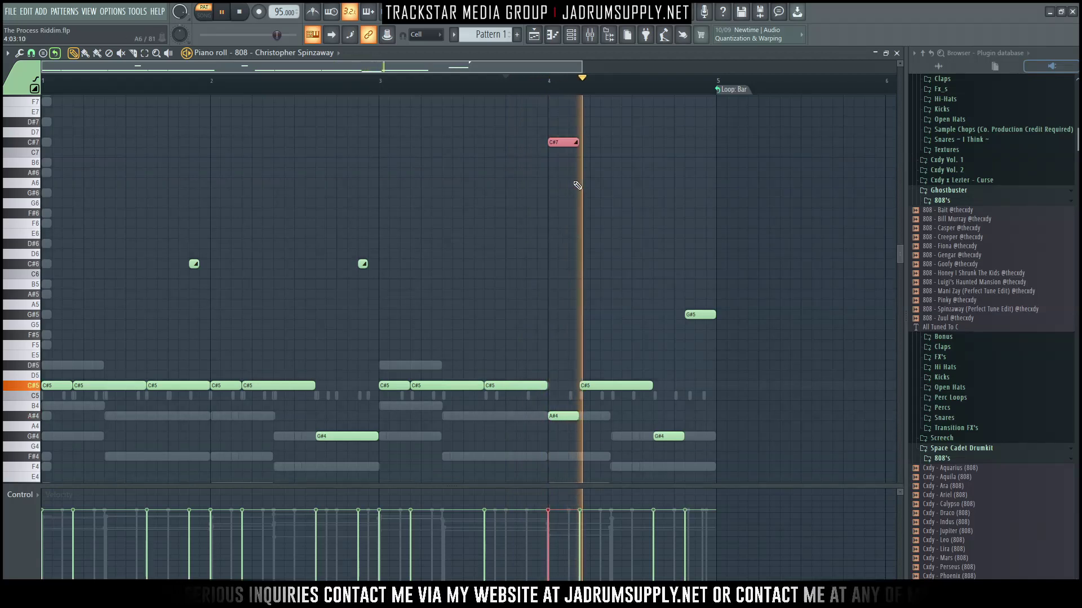
key(ctrl+Down)
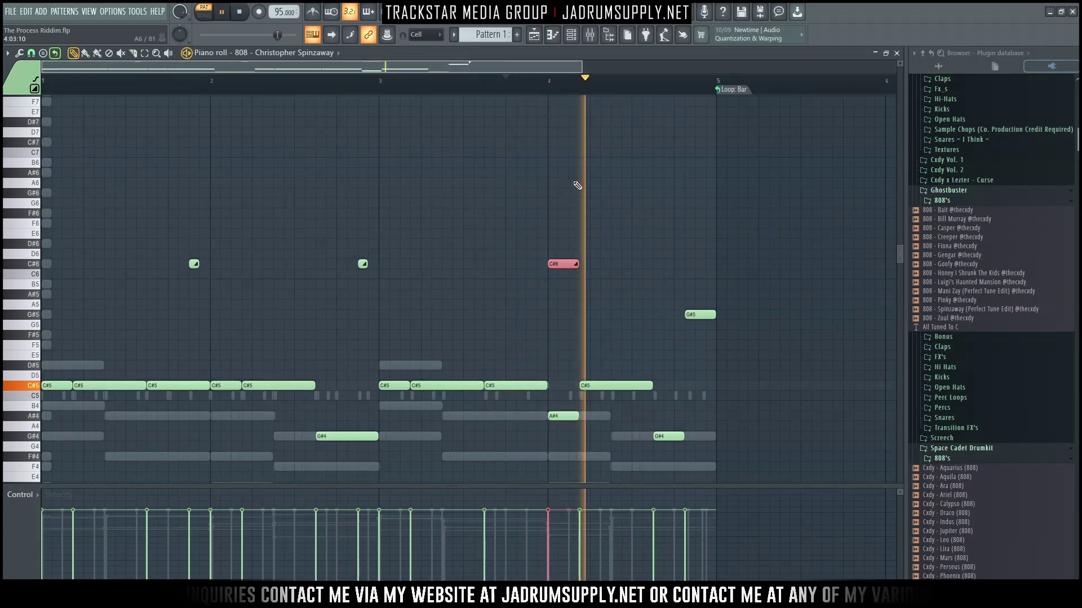
key(ctrl+Up)
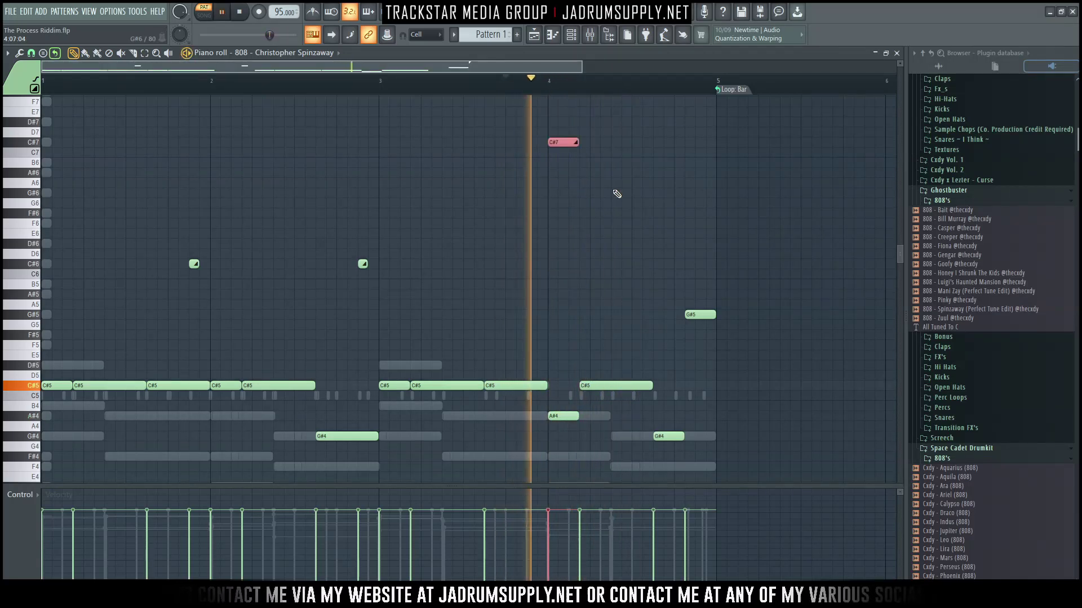
scroll(601, 93, down, 2)
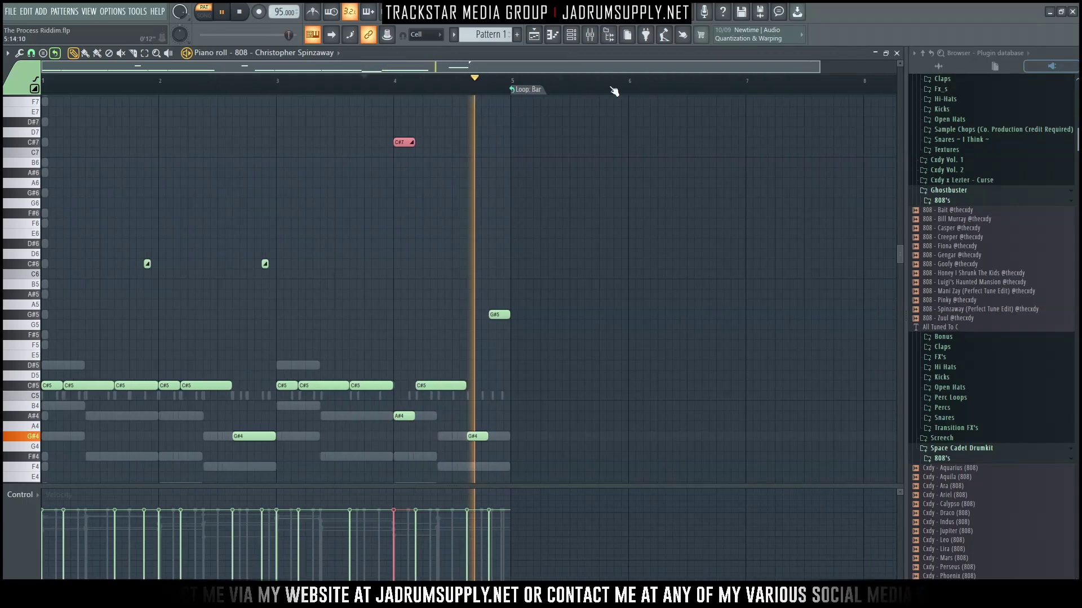
key(space)
Step: Route the first SRX ORCHESTRA channel to mixer insert 2 and load RC-20 Retro Color in its first effect slot
click(571, 41)
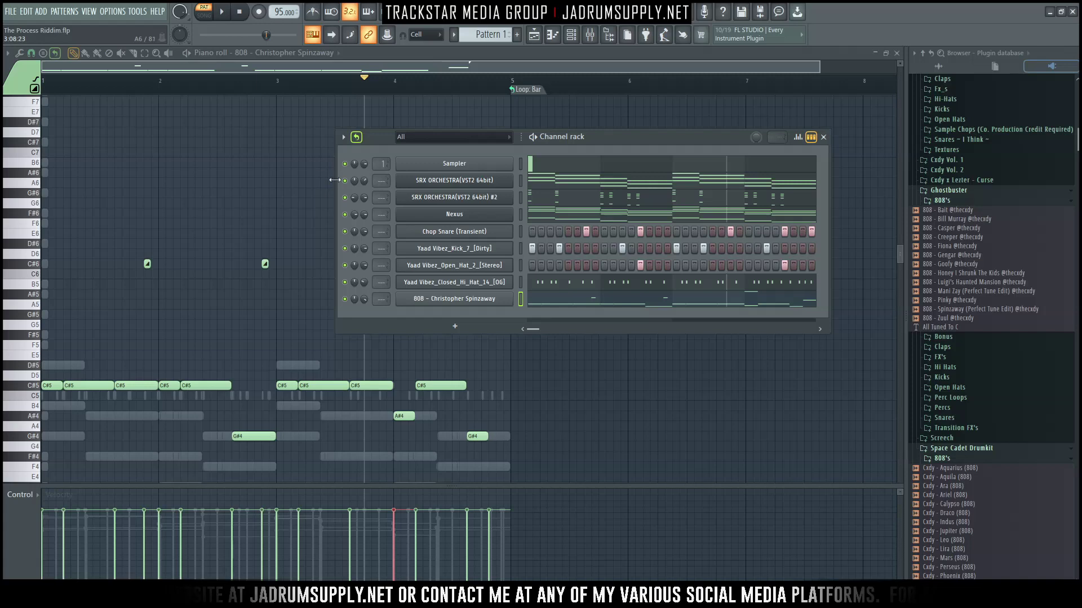
click(589, 35)
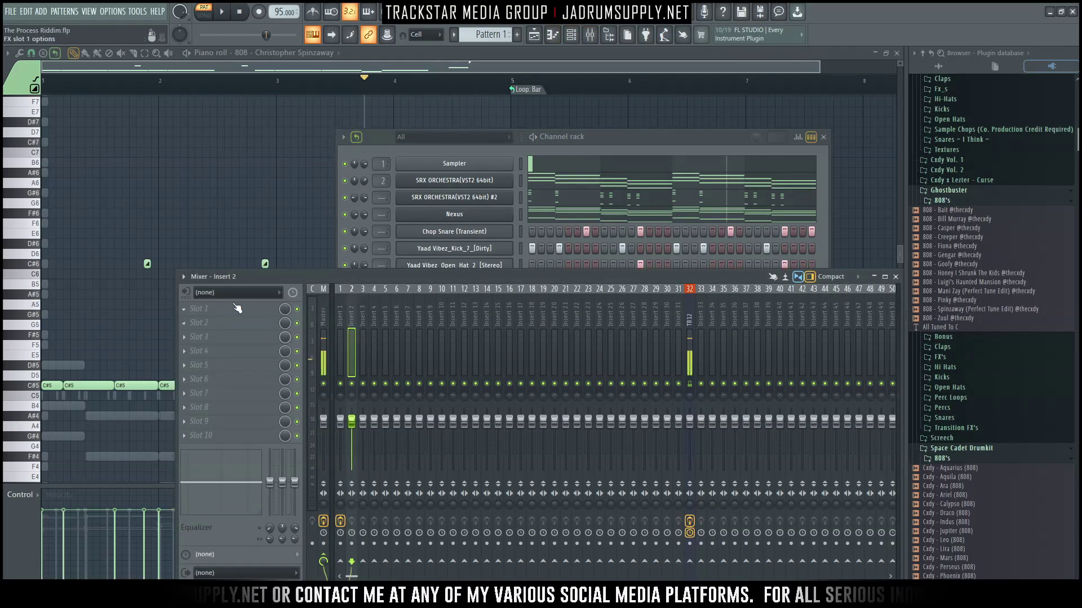
click(231, 313)
mouse_move(624, 137)
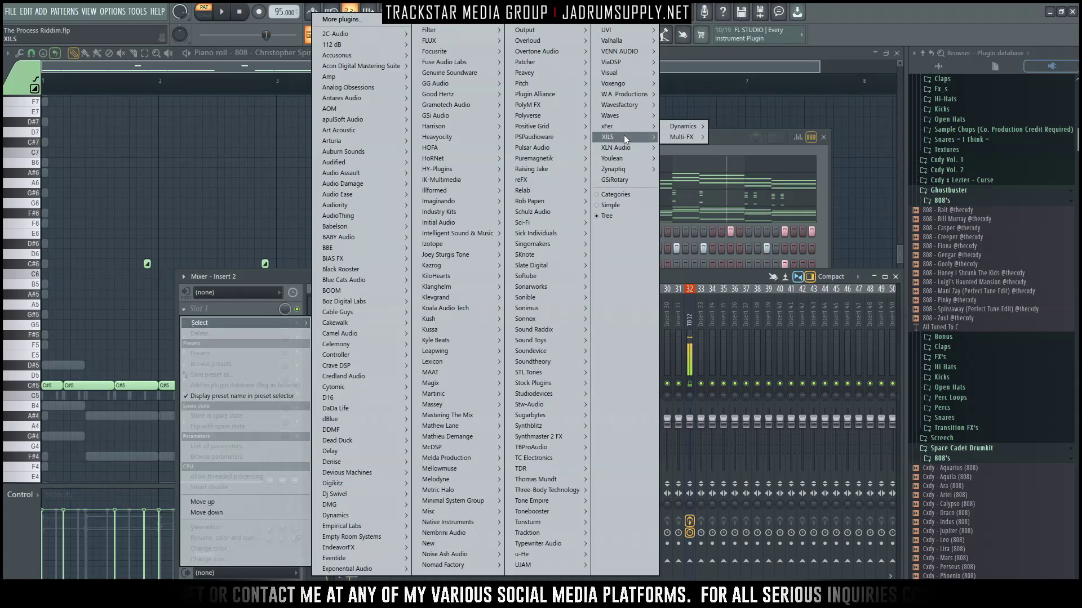
mouse_move(694, 158)
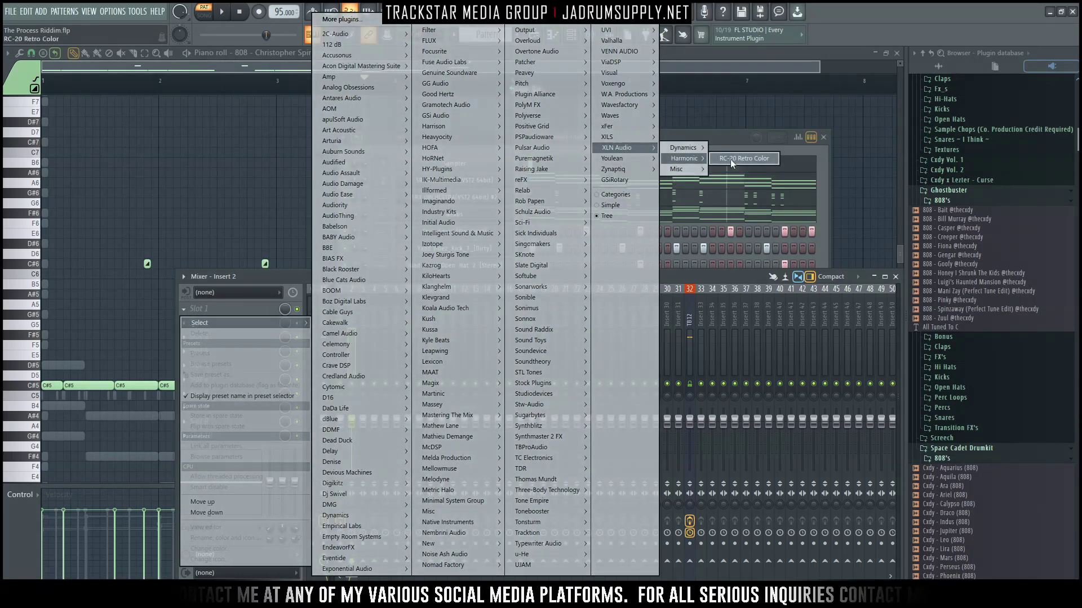
click(730, 160)
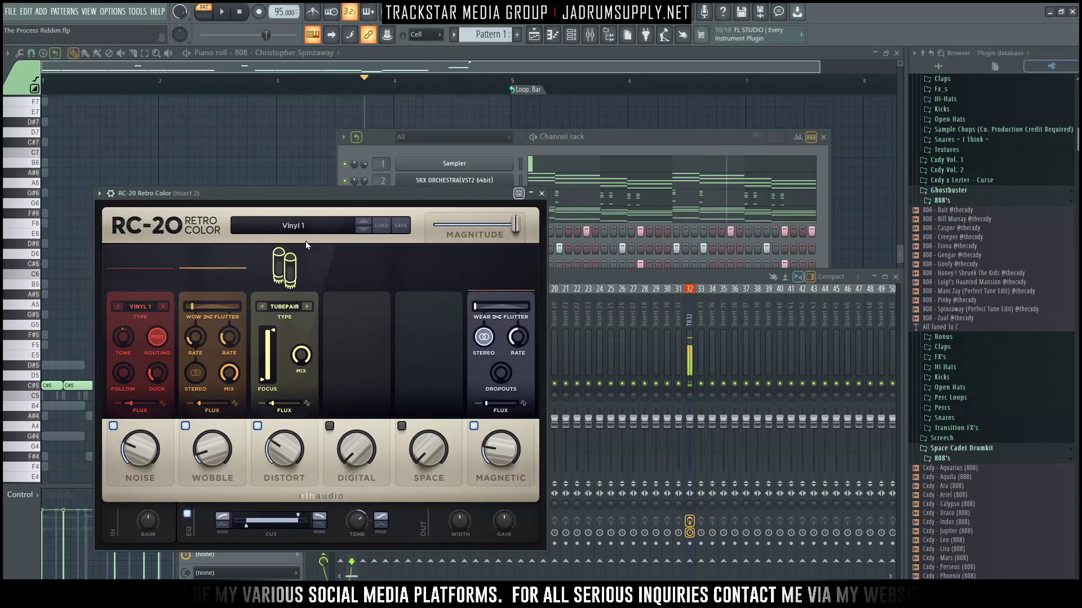
Step: Load the TMG_Dark Days preset in RC-20, lower the magnitude to about 68% during playback, and close the plugin
click(300, 226)
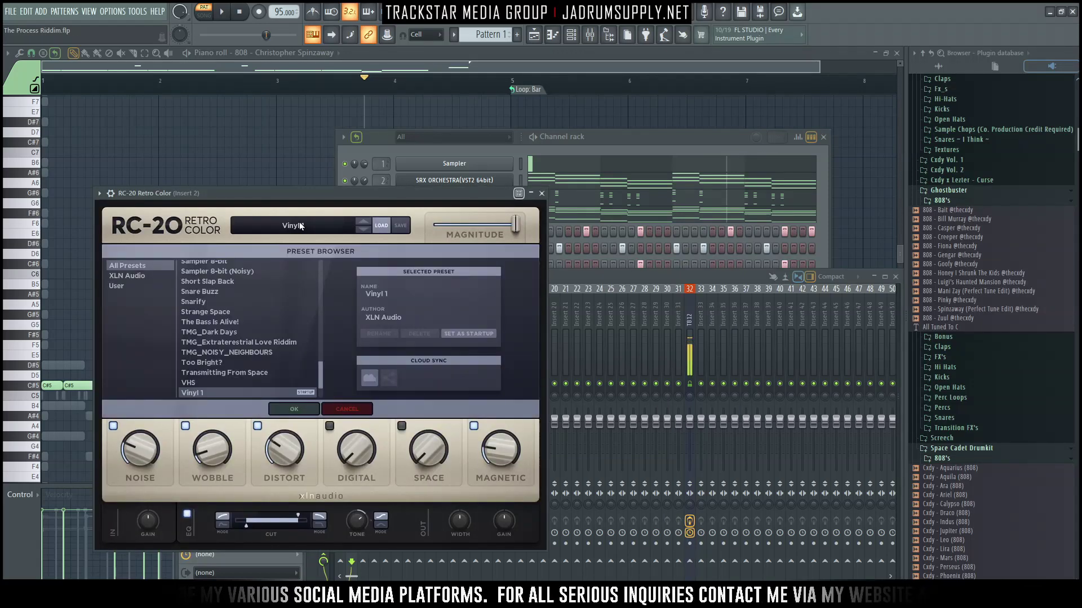
click(215, 333)
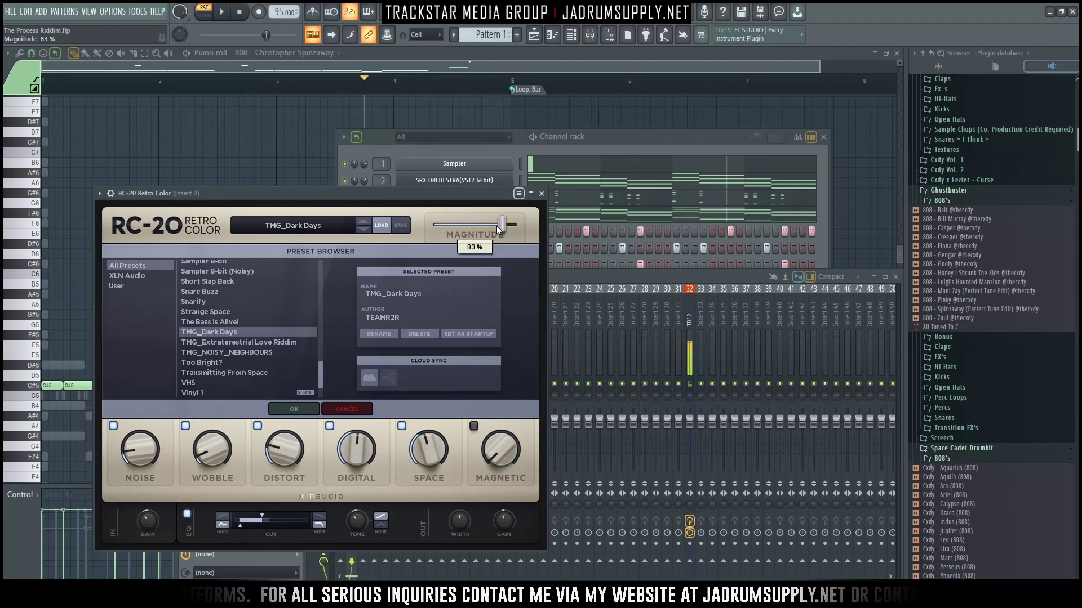
key(space)
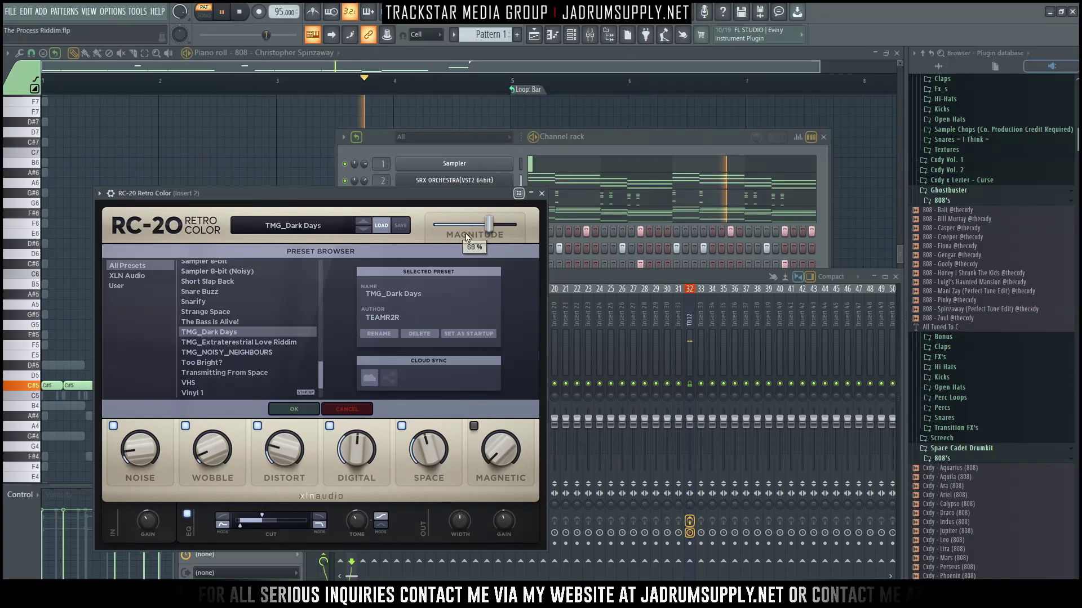
click(541, 193)
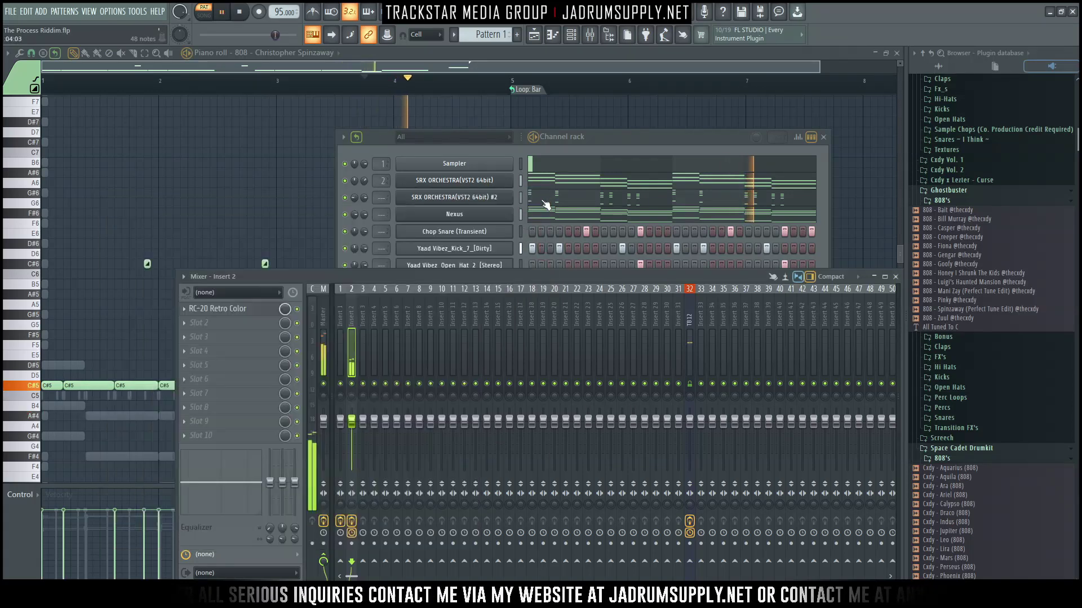
Step: Try routing the Nexus channel to mixer insert 2 and listen to it through that insert's RC-20 Retro Color
key(space)
click(454, 219)
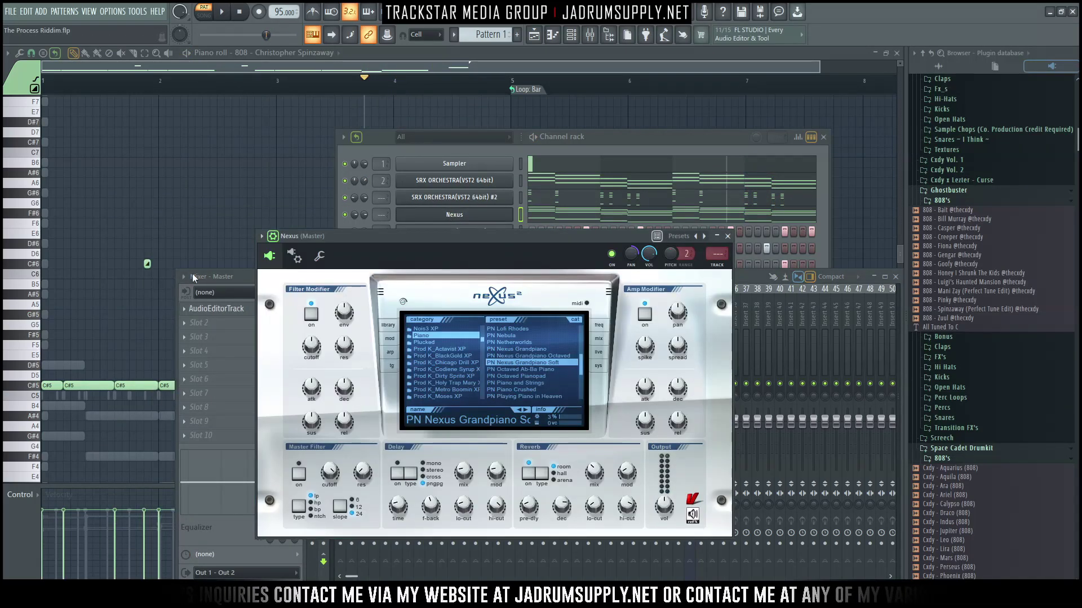
click(243, 276)
scroll(379, 213, up, 2)
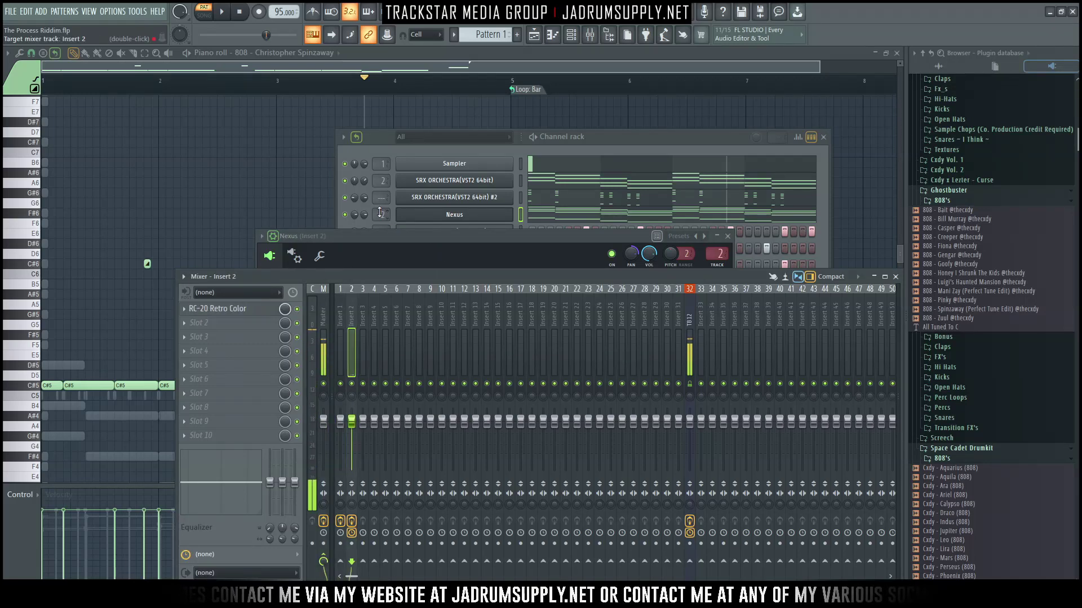
key(space)
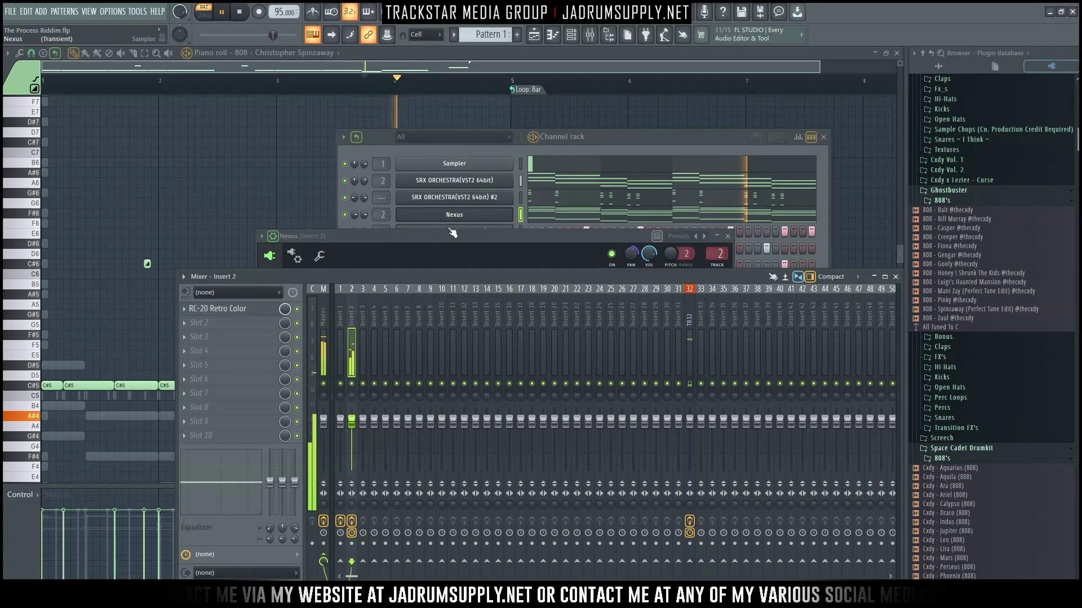
click(494, 247)
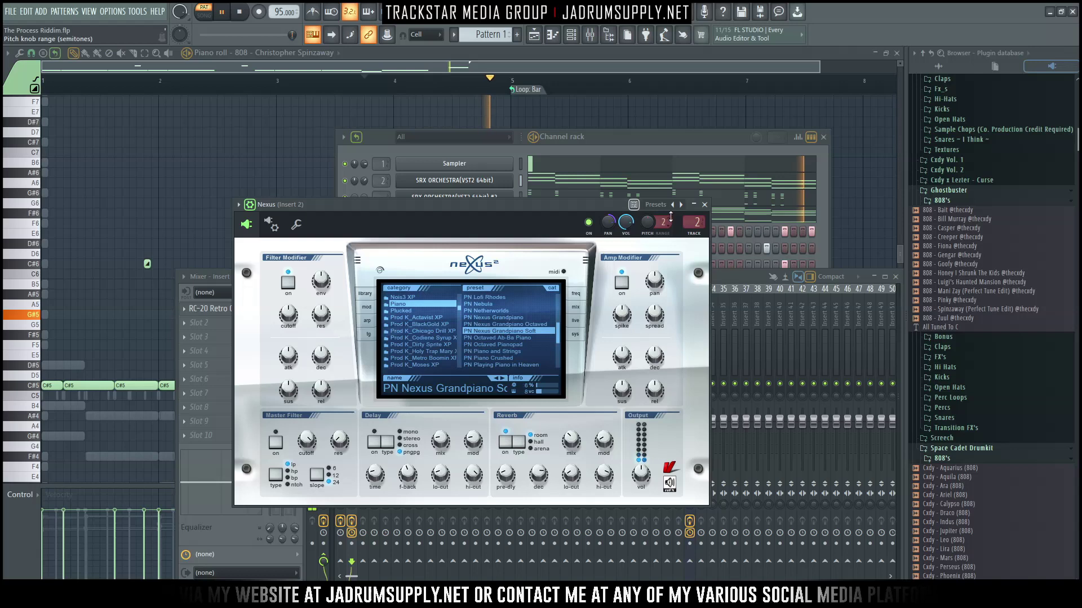
click(454, 214)
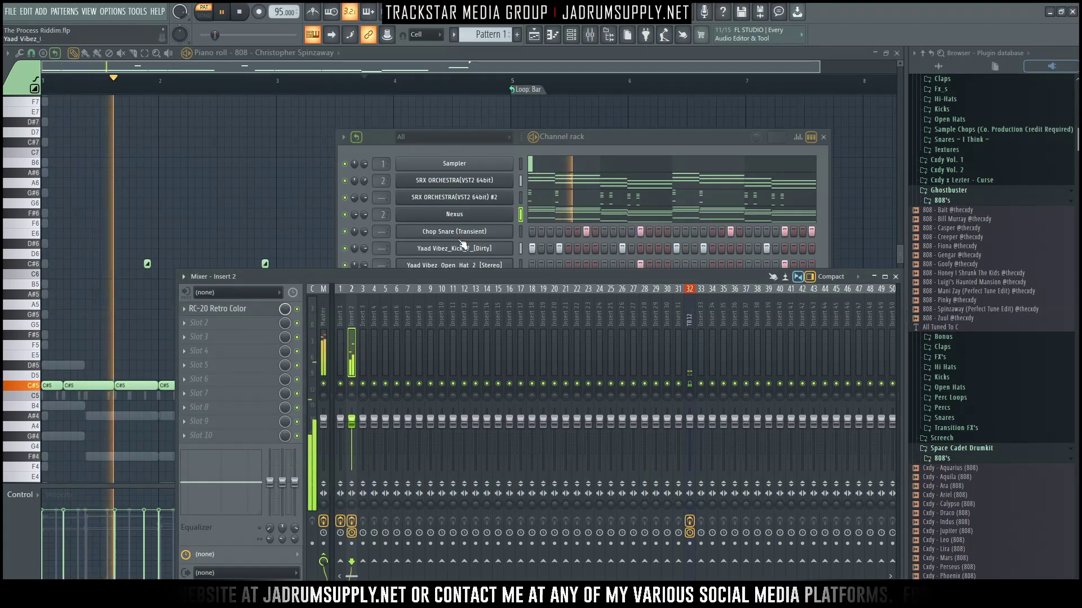
click(220, 309)
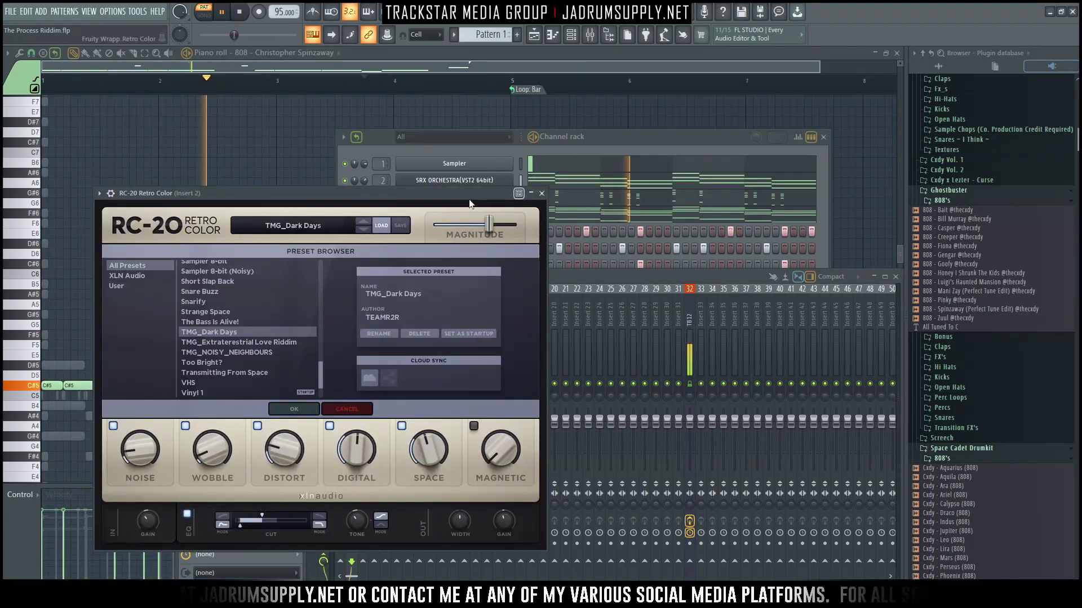
drag(470, 193, 632, 254)
key(space)
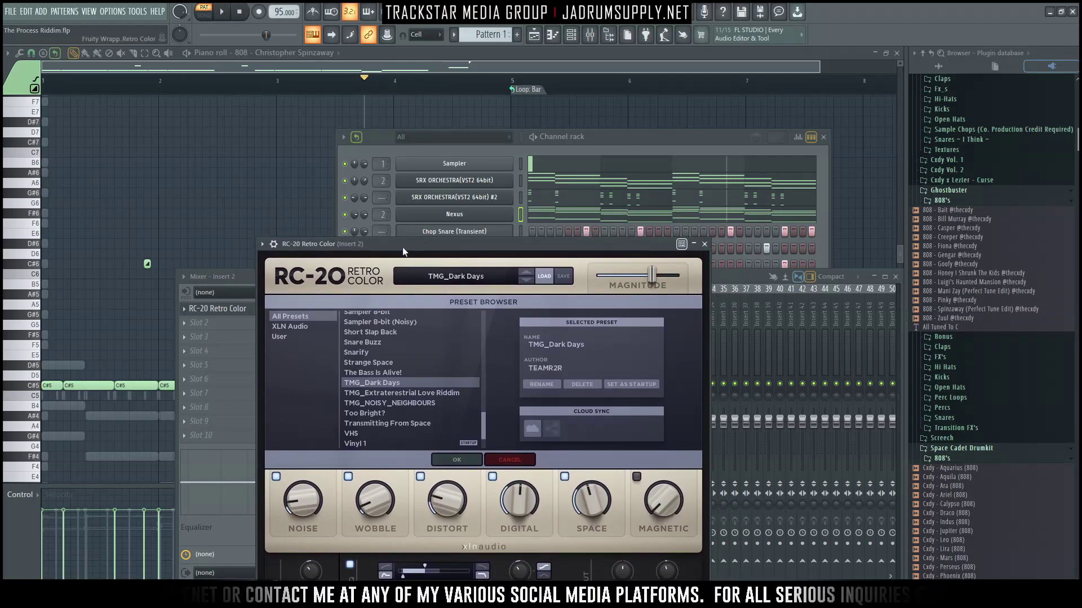
Step: Route the Nexus channel to mixer insert 3 and load RC-20 Retro Color in that insert's first effect slot
click(795, 288)
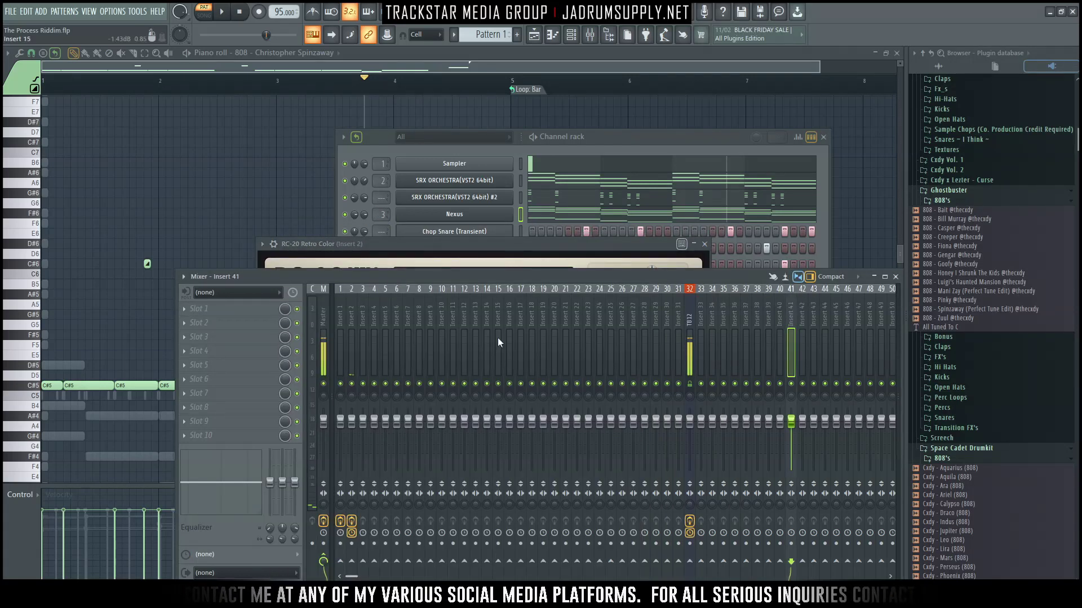
click(358, 341)
click(205, 307)
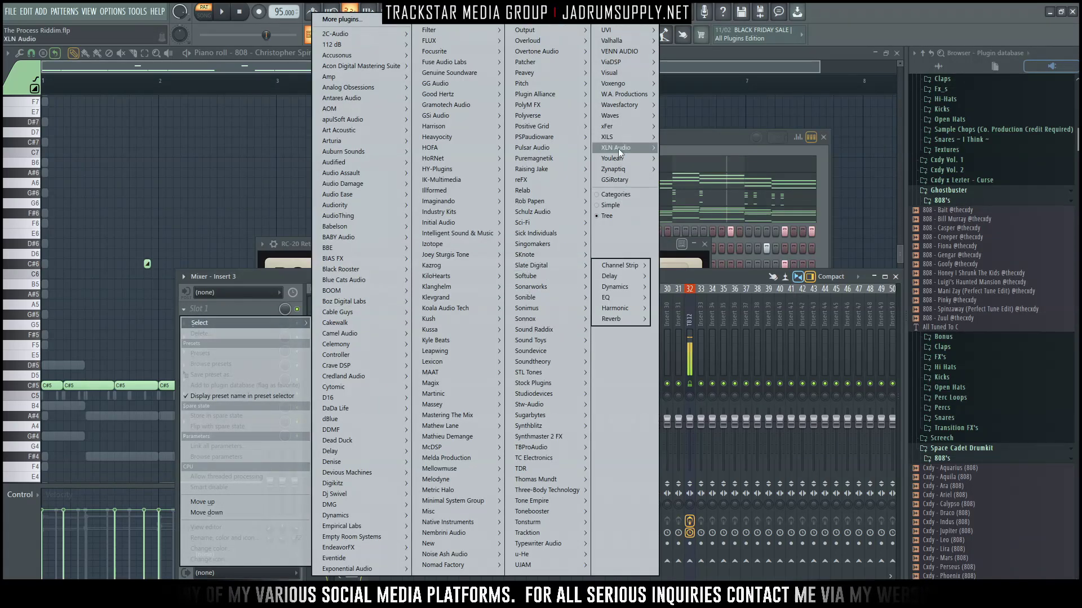
mouse_move(637, 147)
mouse_move(693, 157)
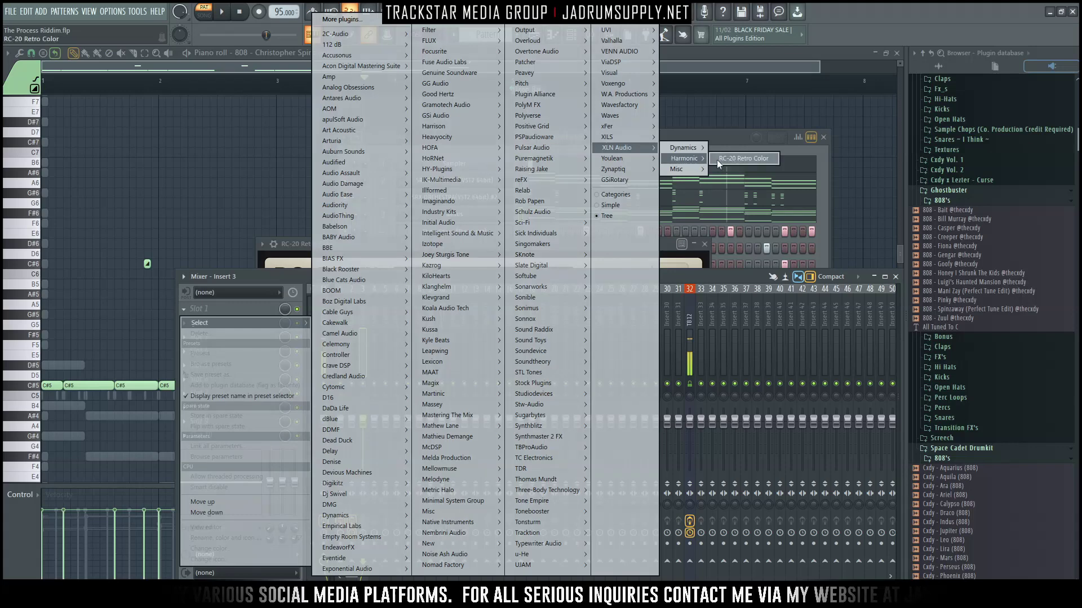
click(755, 158)
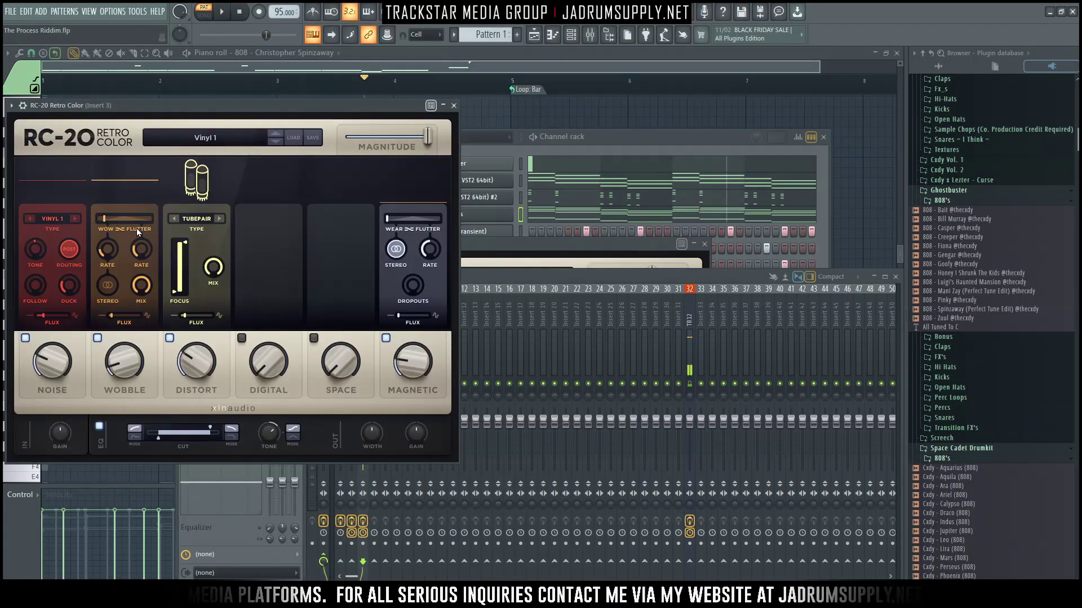
Step: Load the TMG_Dark Days preset in insert 3's RC-20 and lower the magnitude to about 54% during playback
click(243, 135)
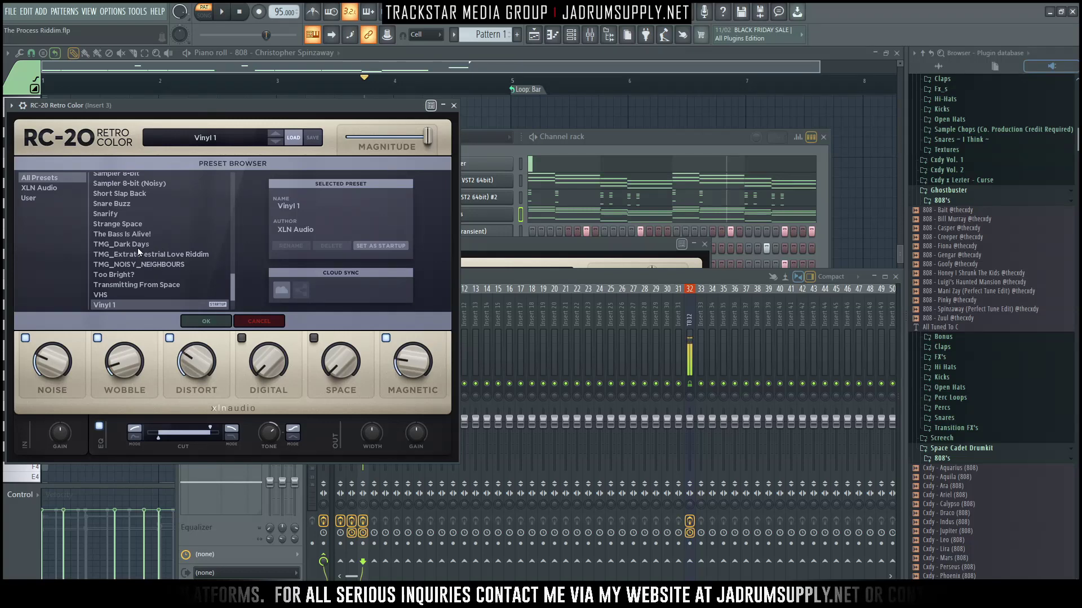
scroll(137, 248, down, 1)
click(124, 240)
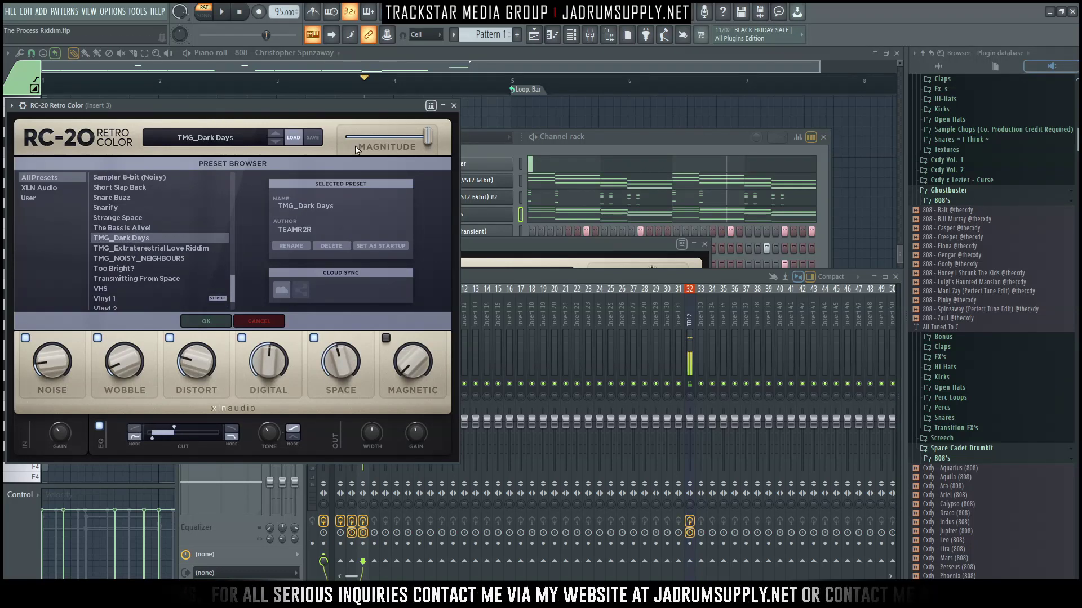
click(385, 137)
key(space)
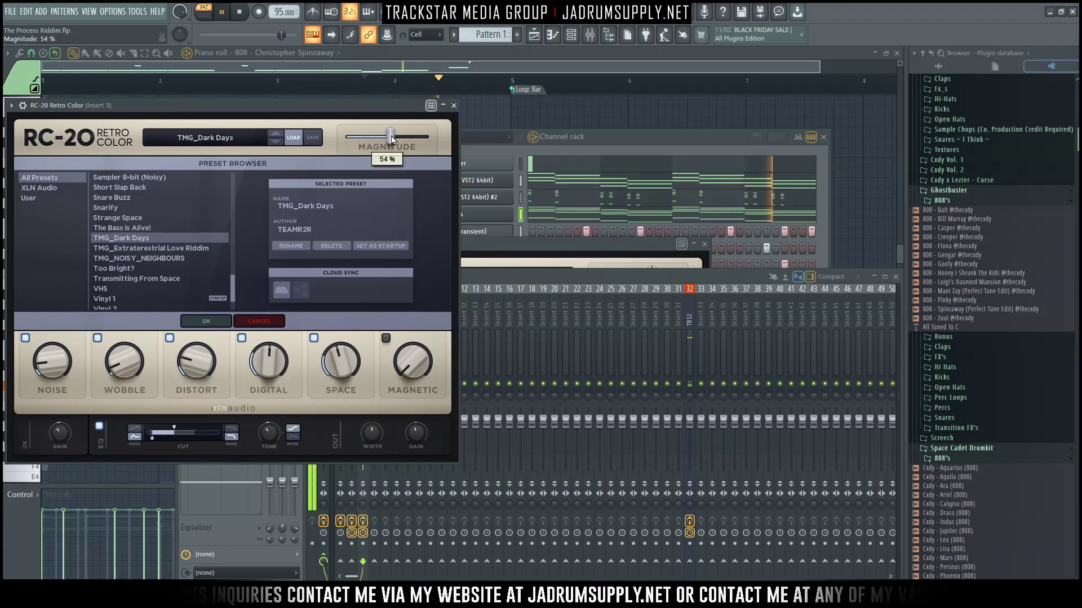
Step: Fine-tune the Distort, Space and Magnetic amounts in insert 3's RC-20, bringing Magnetic to about 11%
click(196, 343)
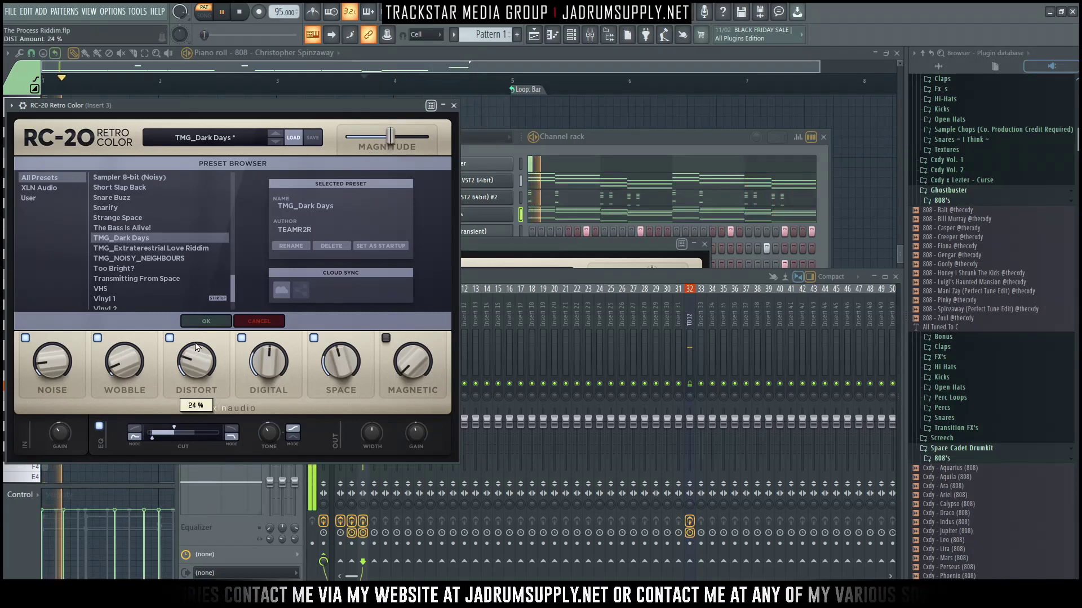
drag(346, 363, 408, 362)
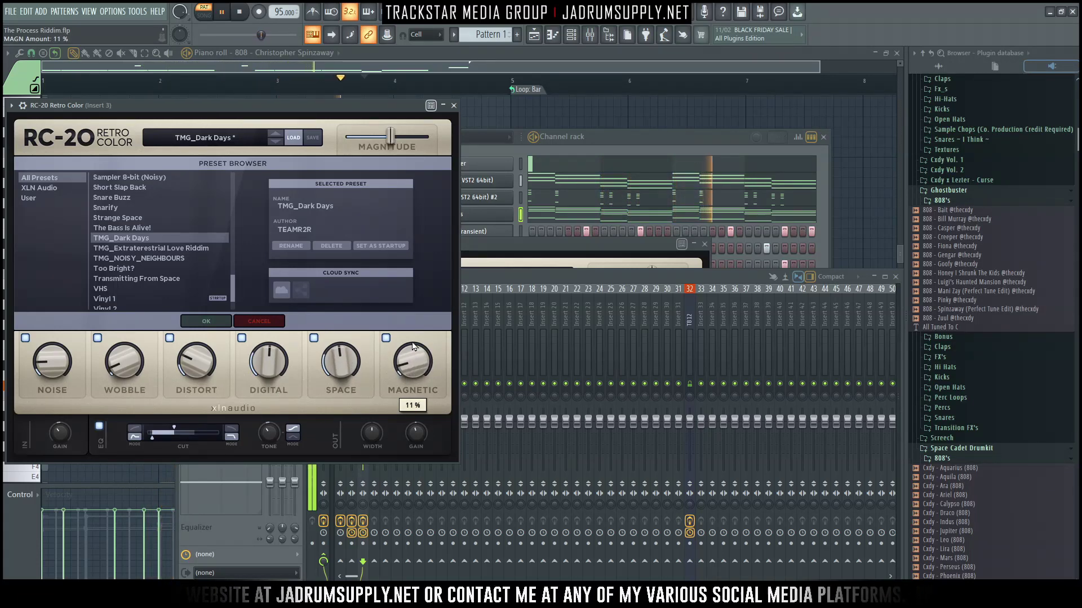
Step: Pan the SRX ORCHESTRA #2 channel about 38% right and set its volume to about 68% while the pattern plays
key(F6)
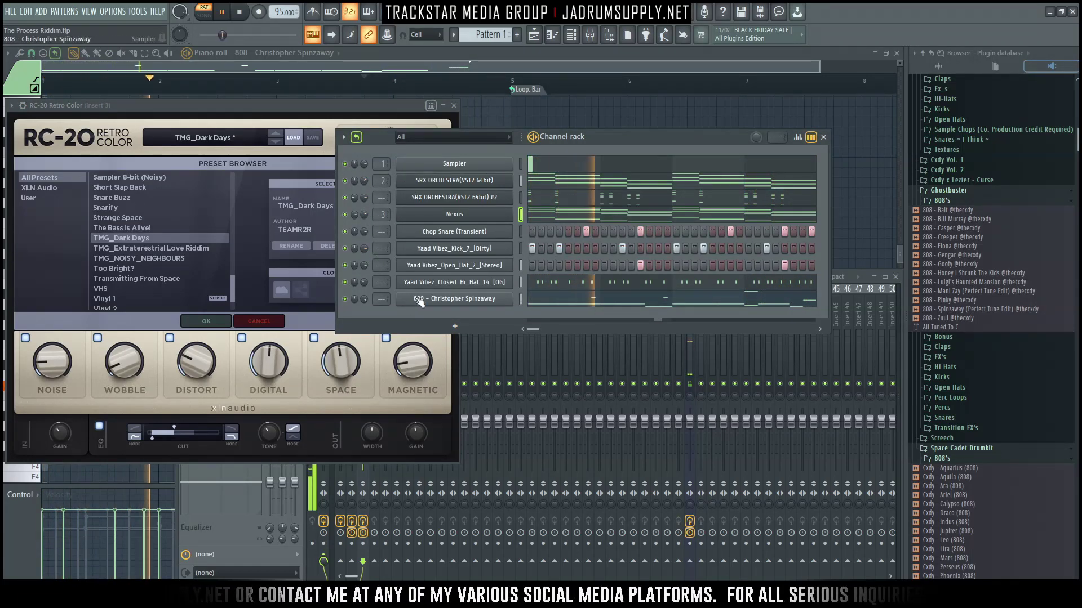
drag(354, 197, 355, 182)
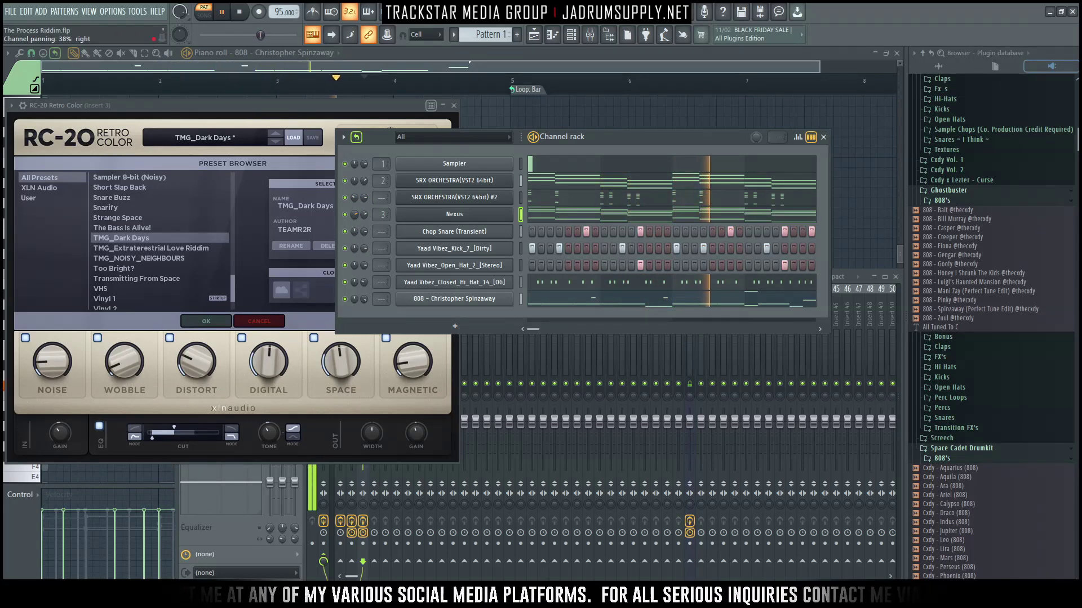
drag(367, 202, 367, 209)
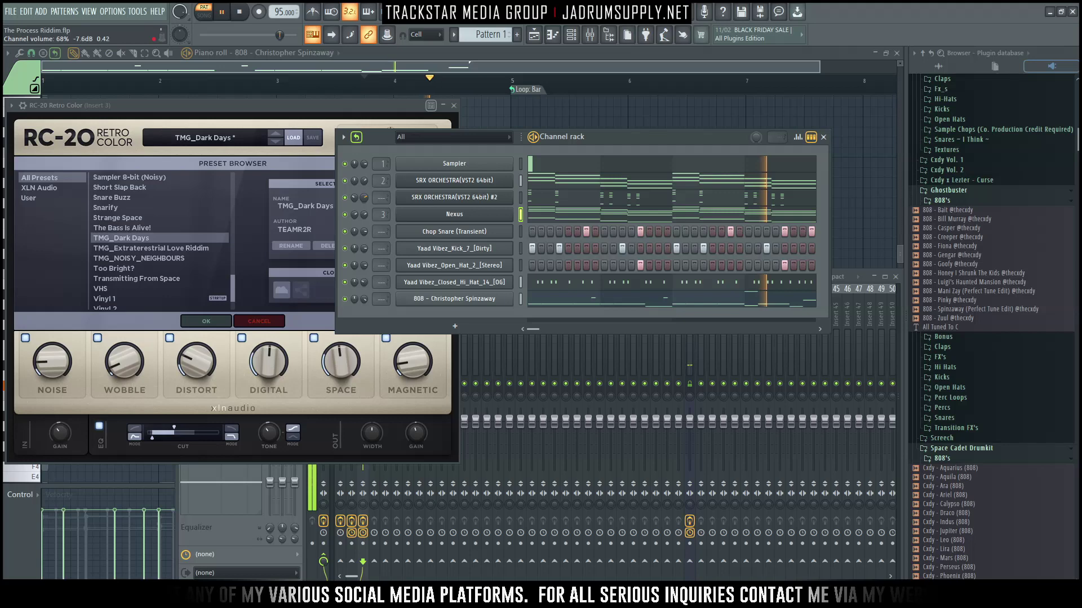
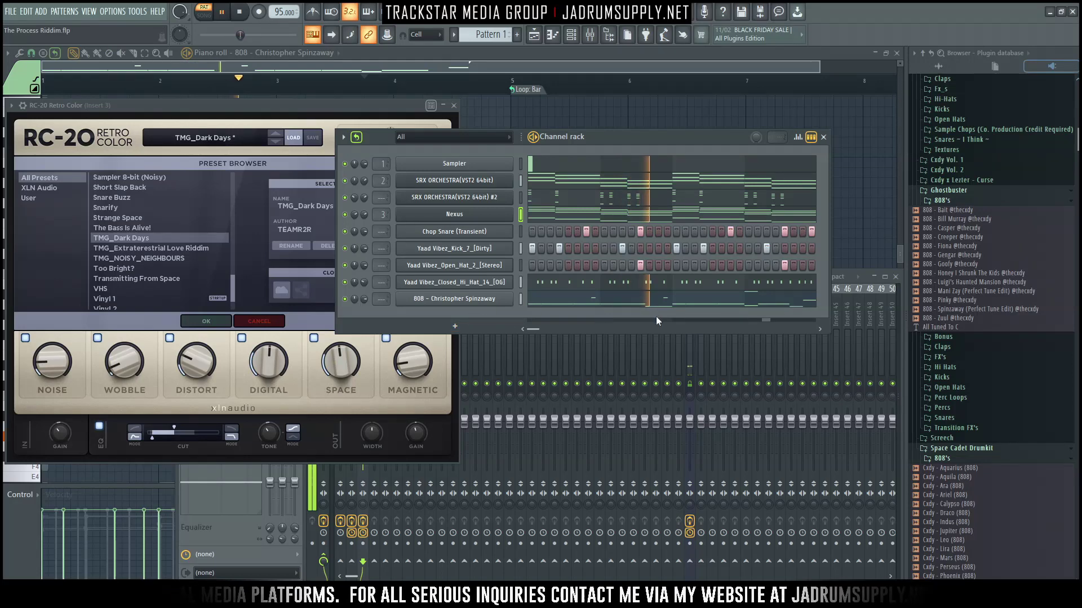
key(space)
Step: Add another reFX Nexus instrument as a new channel in the channel rack
scroll(986, 254, up, 10)
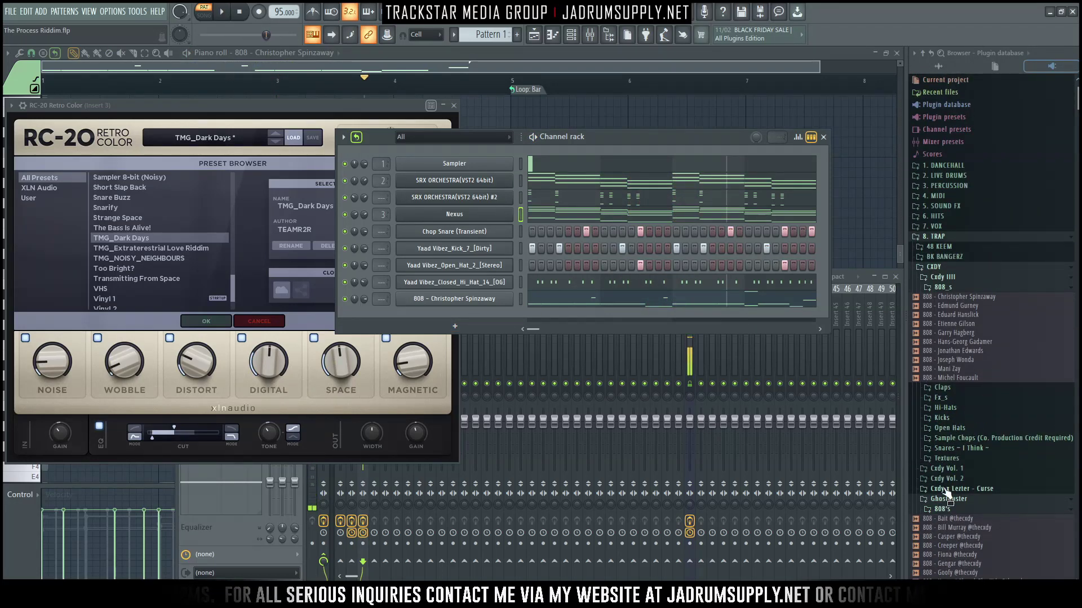
scroll(981, 411, down, 4)
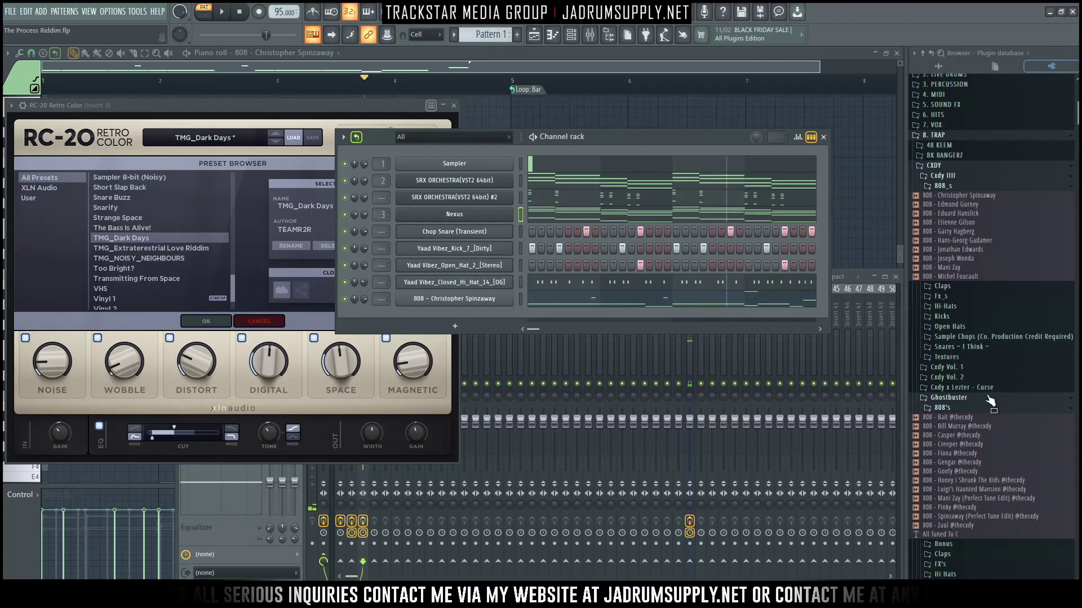
click(474, 325)
mouse_move(532, 126)
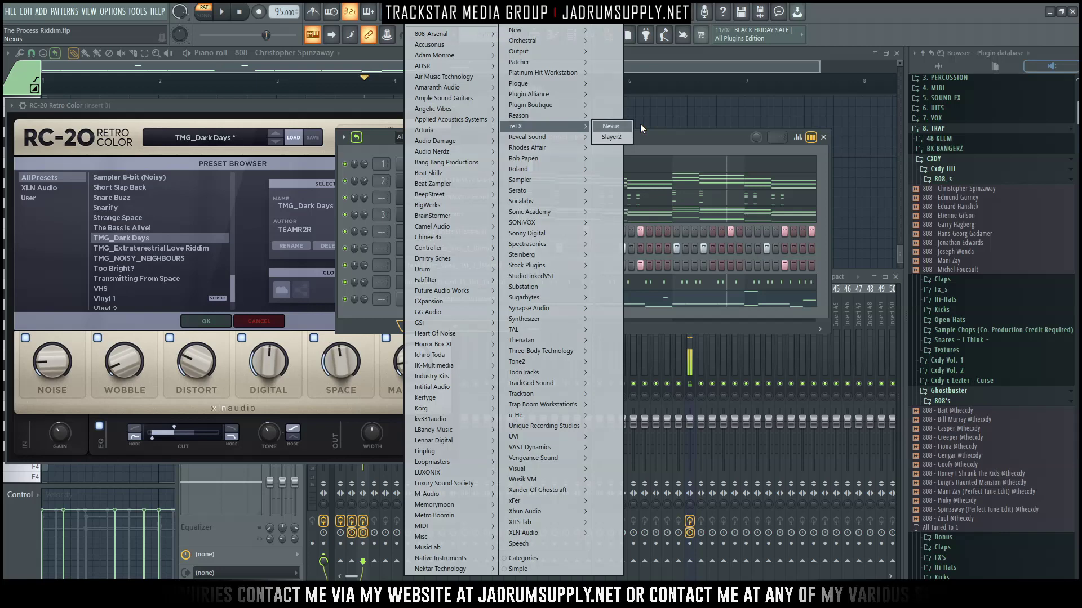
click(611, 126)
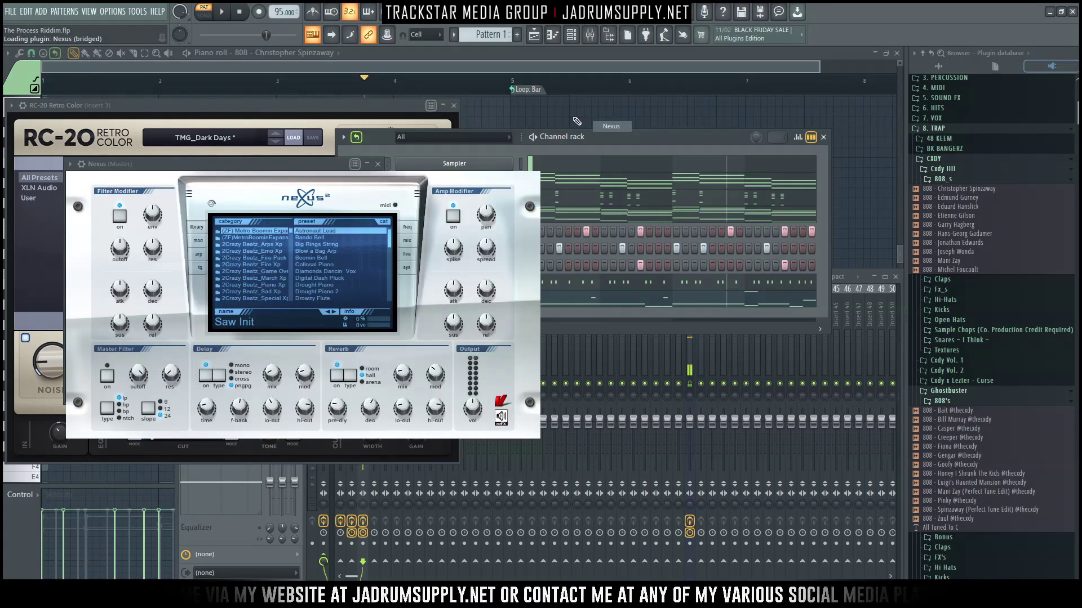
Step: Create a new search category for "perc" in the new Nexus instance's preset library
right_click(252, 235)
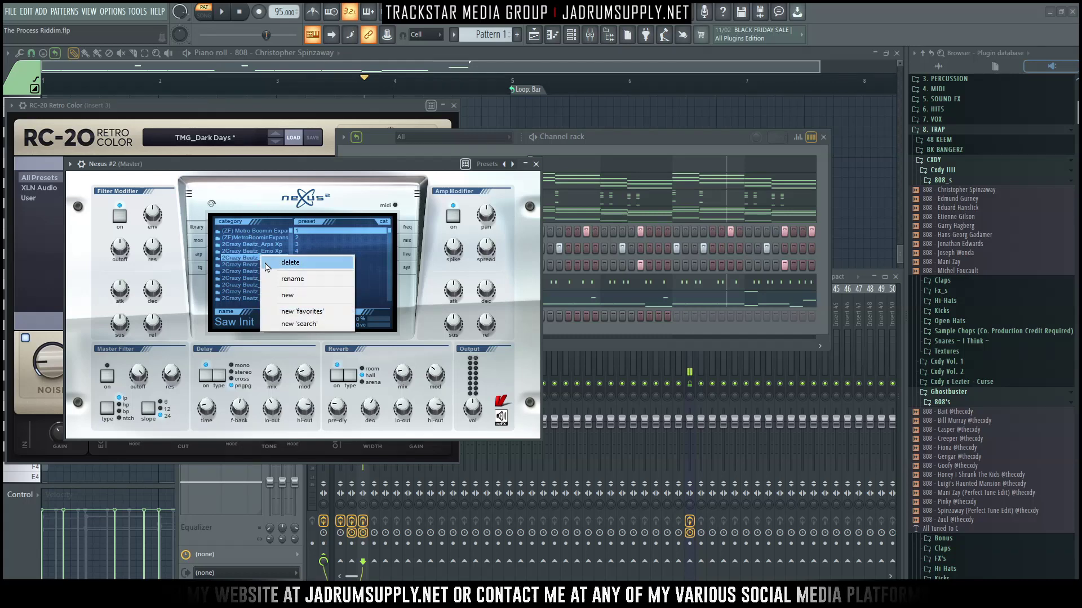
click(307, 309)
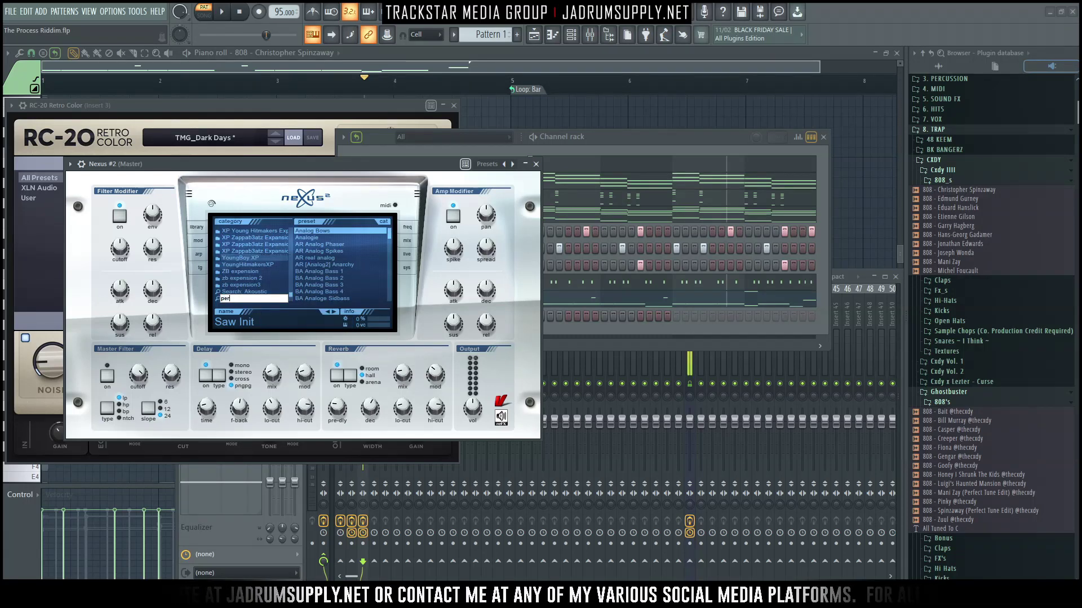
text(perc)
key(Return)
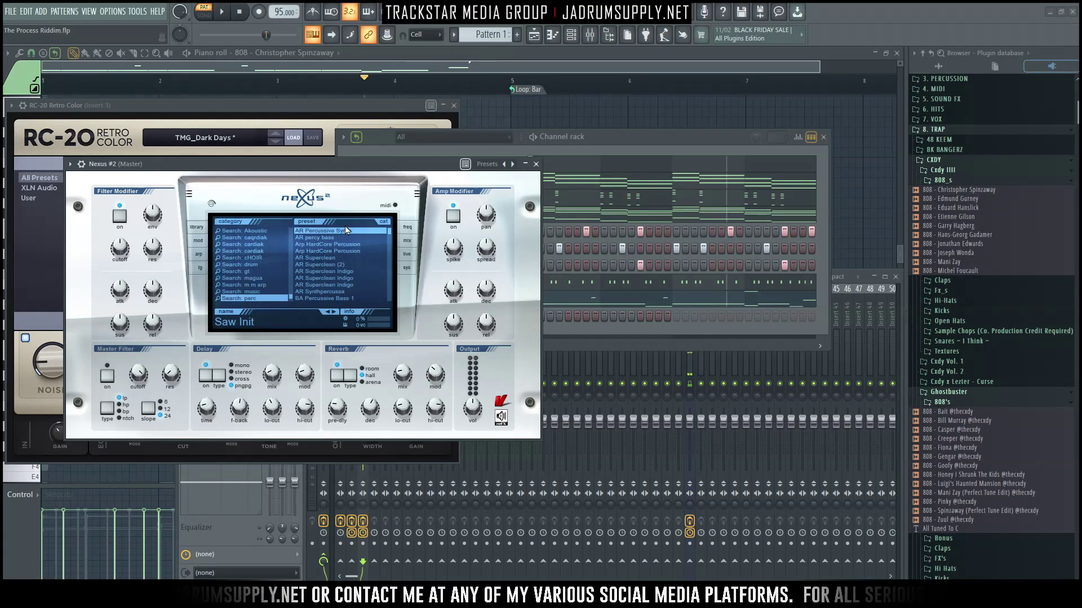
drag(380, 167, 625, 115)
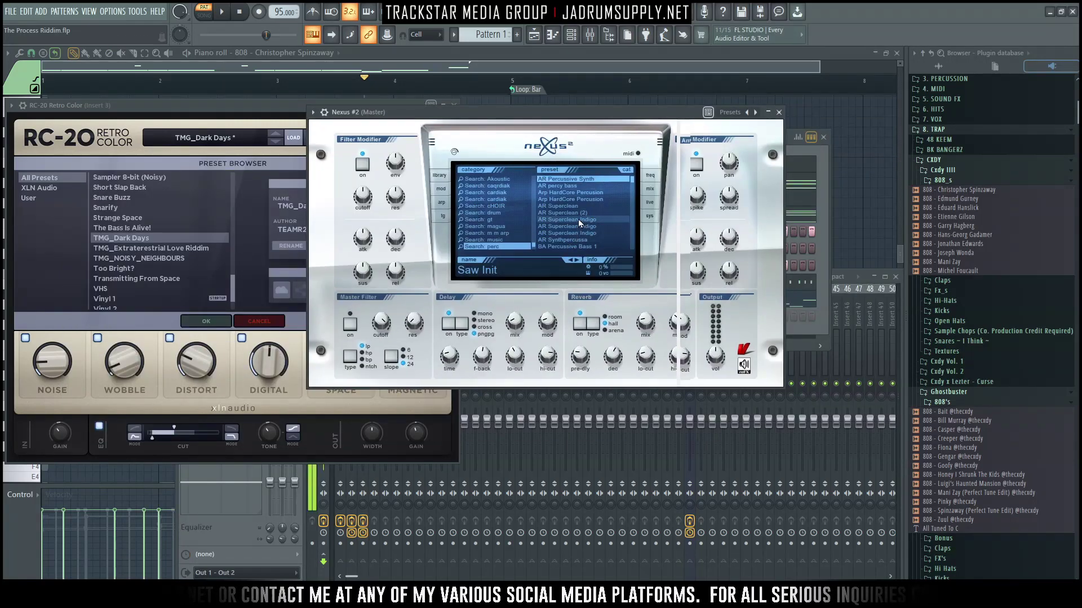
Step: Try the Arp HardCore Percussion and AR Synthpercussa presets in the new Nexus instance, dismissing any error dialogs
click(574, 179)
drag(600, 137, 543, 173)
click(525, 227)
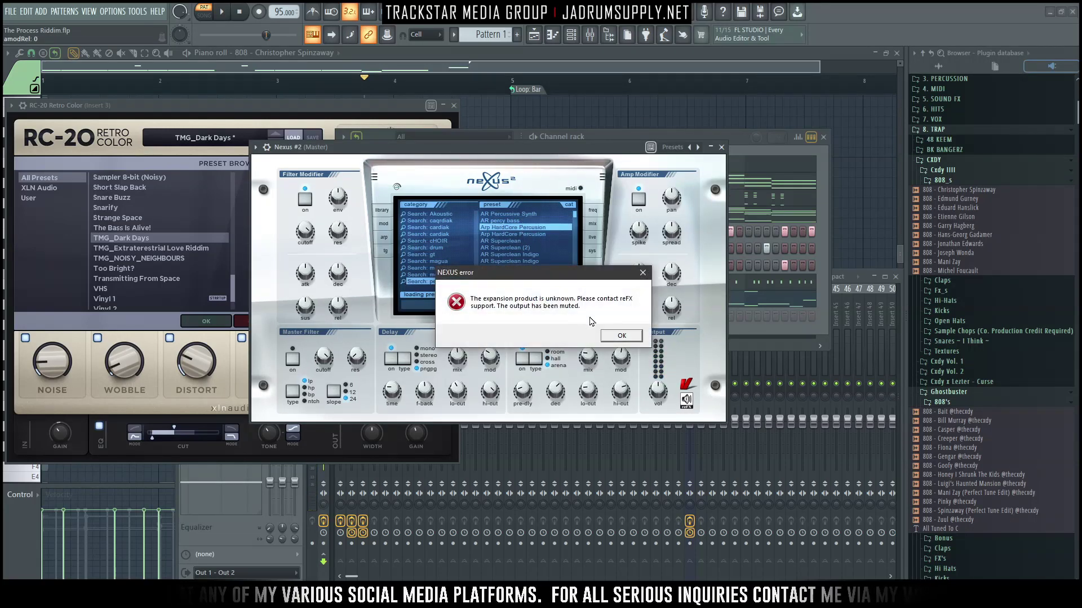
click(622, 337)
click(499, 275)
click(625, 334)
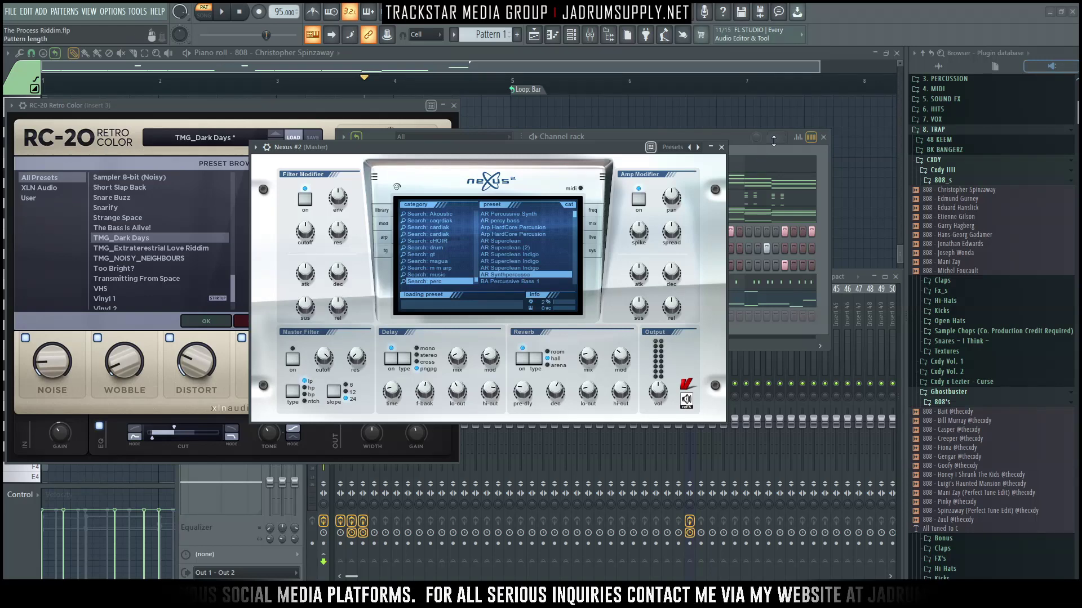
Step: Delete the Nexus #2 channel from the channel rack
click(764, 162)
right_click(509, 316)
click(544, 420)
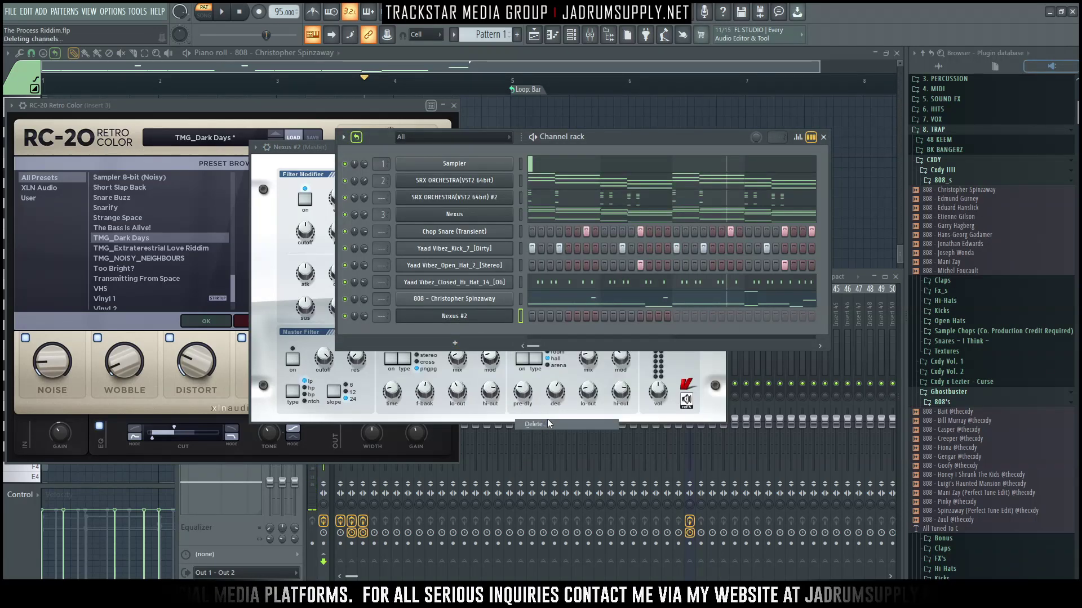
Step: Play the pattern and preview the DBZ Explosion sample from the Cxdy IIII kit's Fx_s folder
scroll(938, 304, up, 3)
scroll(946, 305, up, 1)
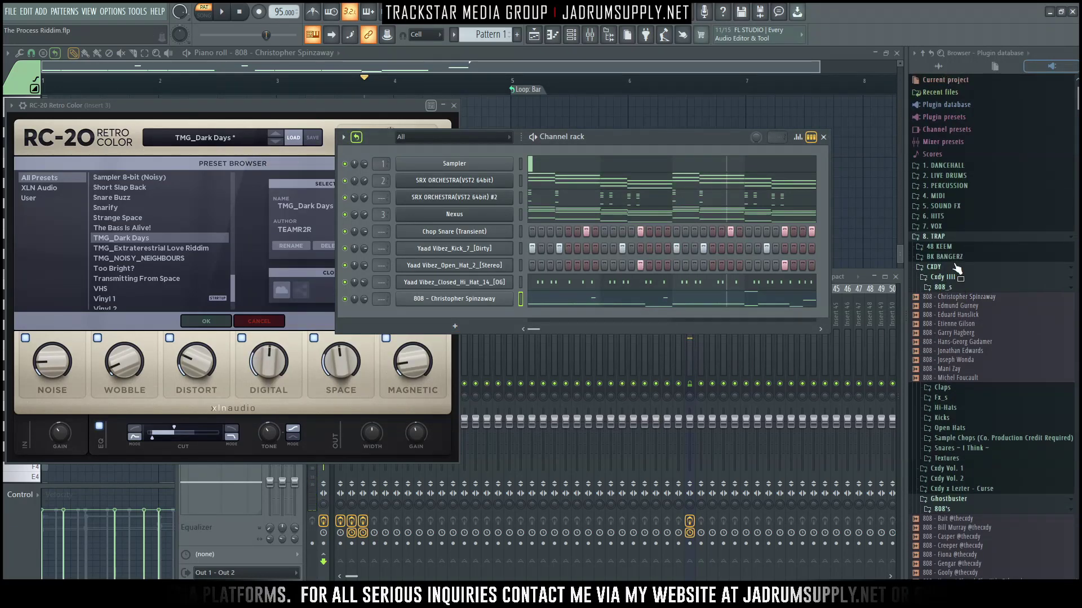
scroll(954, 265, down, 5)
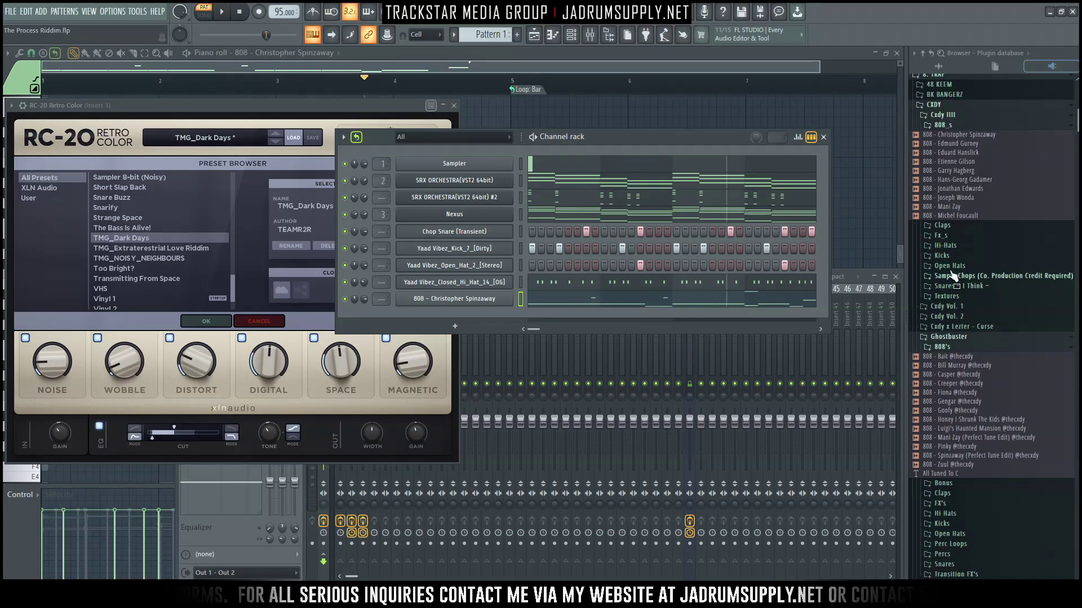
key(space)
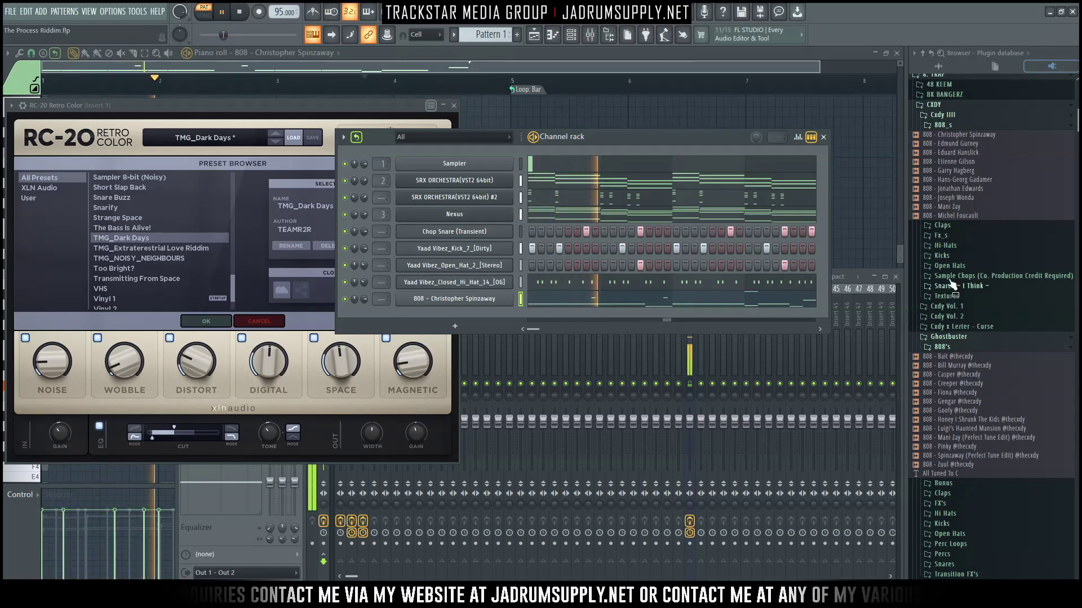
click(940, 235)
click(950, 263)
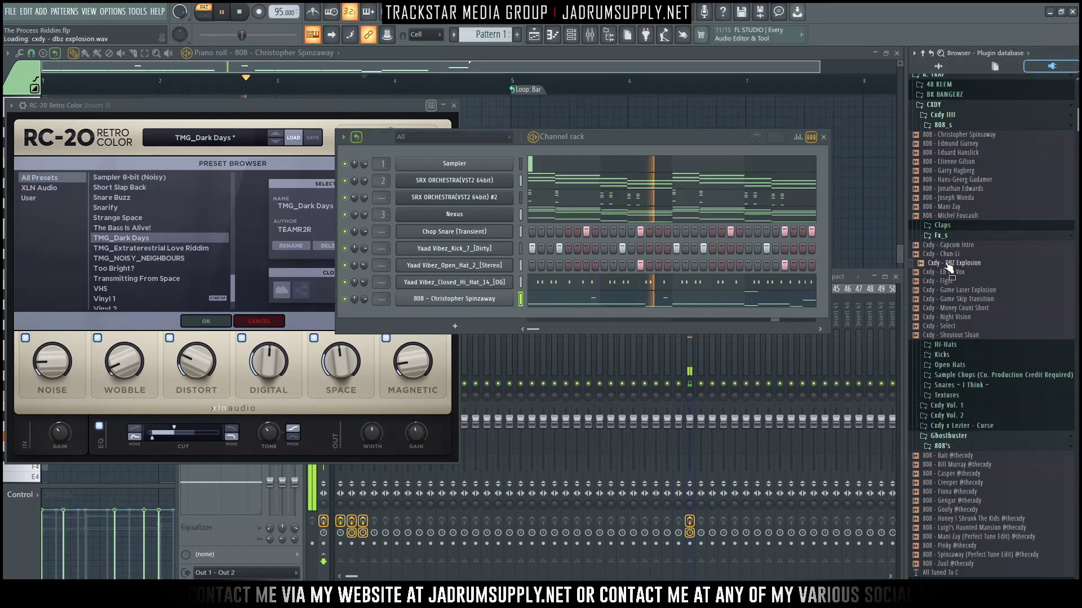
Step: Preview the Fight, Game Laser Explosion and Game Skip Transition samples in the Cxdy IIII kit's Fx_s folder
click(954, 281)
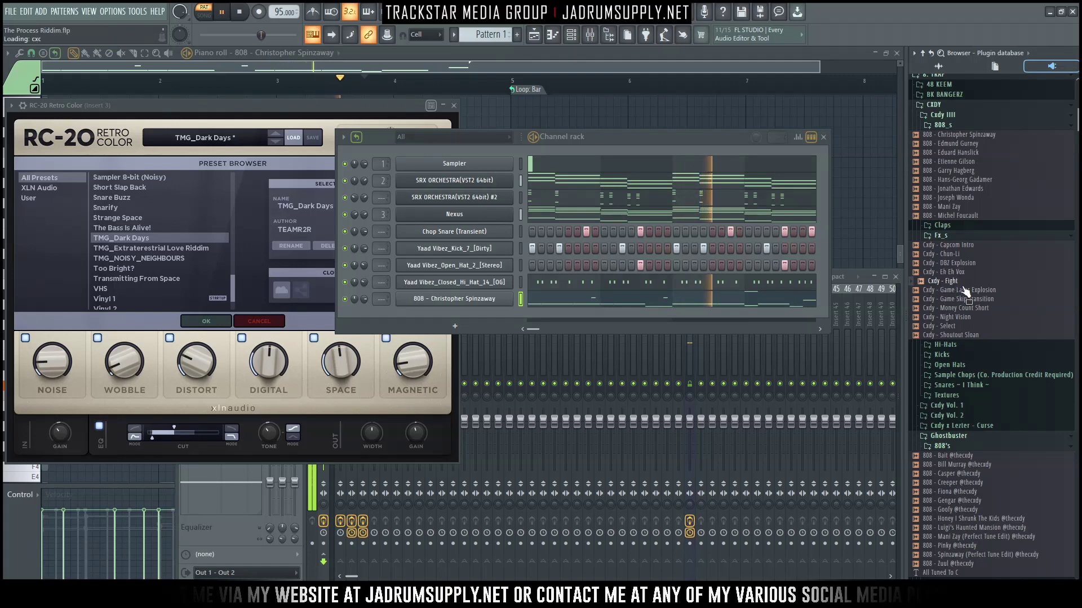
click(964, 290)
click(953, 299)
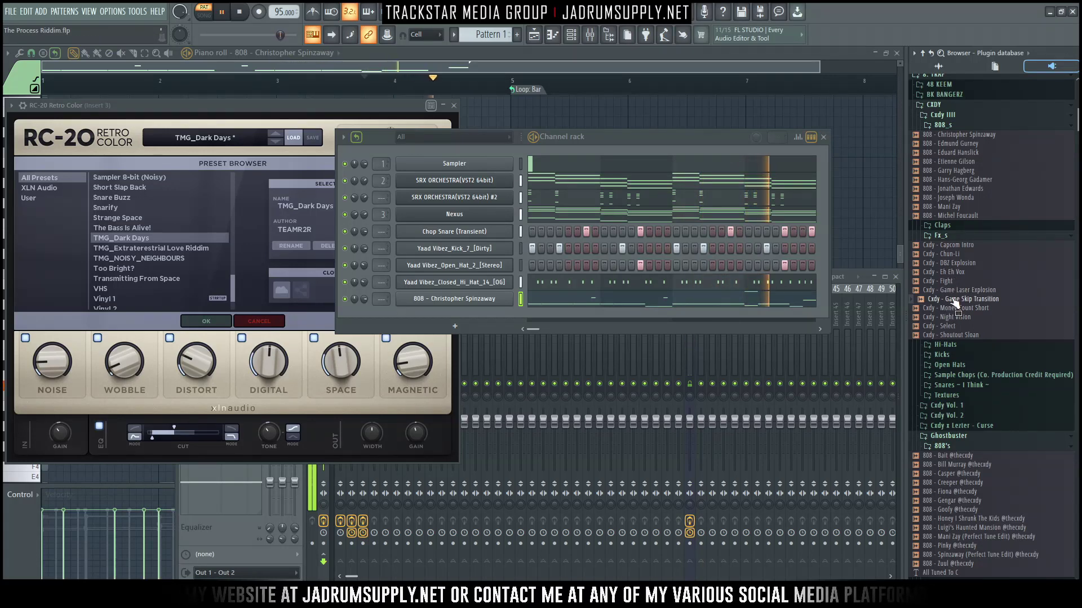
click(963, 290)
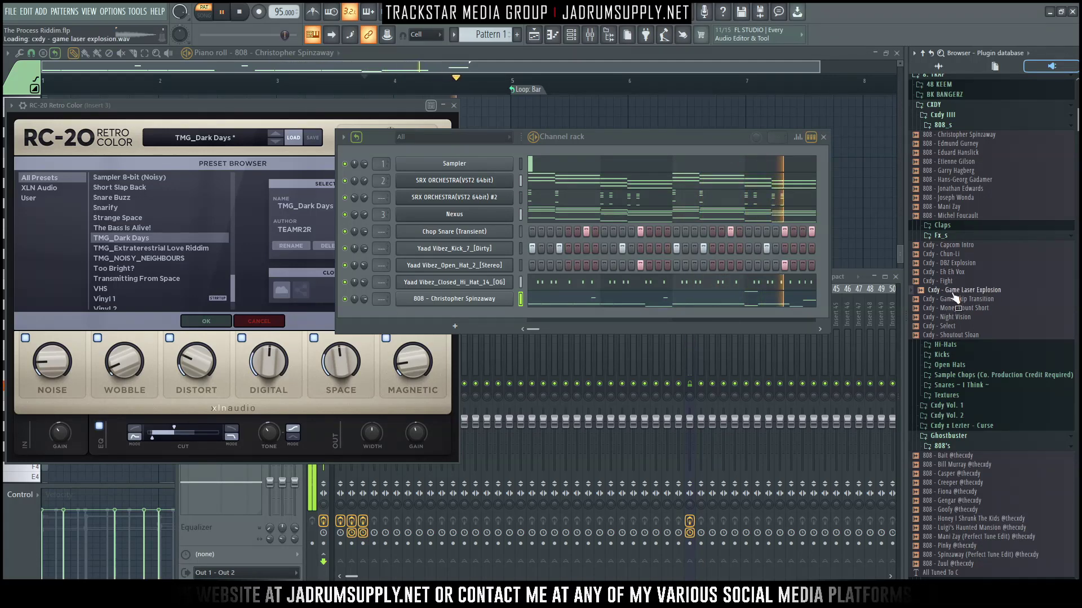
Step: Place the Cxdy - Shoutout Sloan sample as an audio clip on playlist Track 2 at bar 1
click(533, 36)
drag(953, 299, 952, 304)
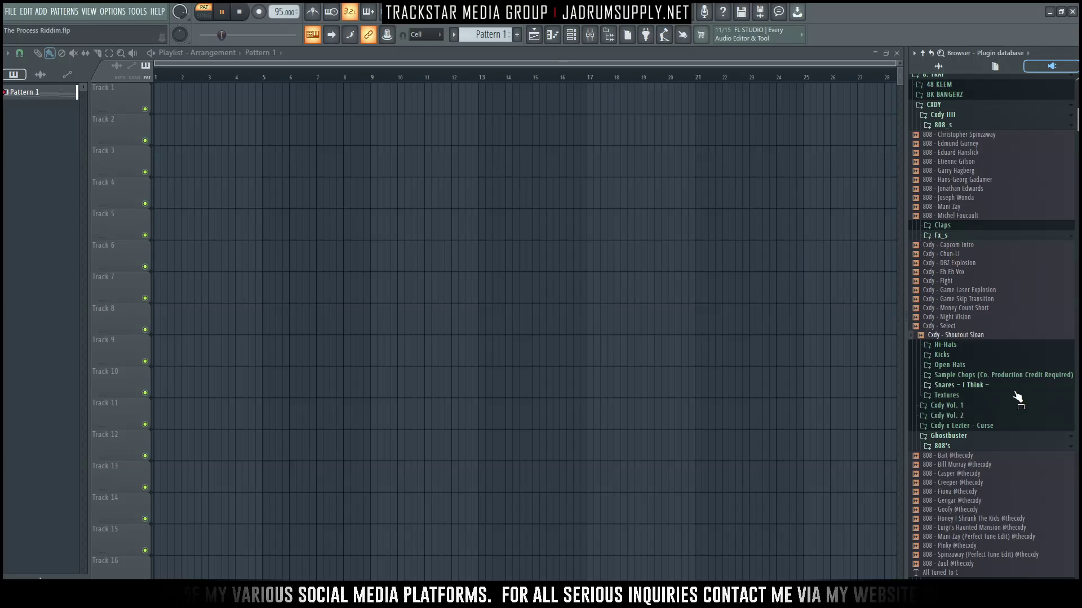
drag(316, 270, 117, 119)
Step: Set the Shoutout Sloan sample's time-stretching mode to Auto and its stretch time to 1 bar
double_click(171, 131)
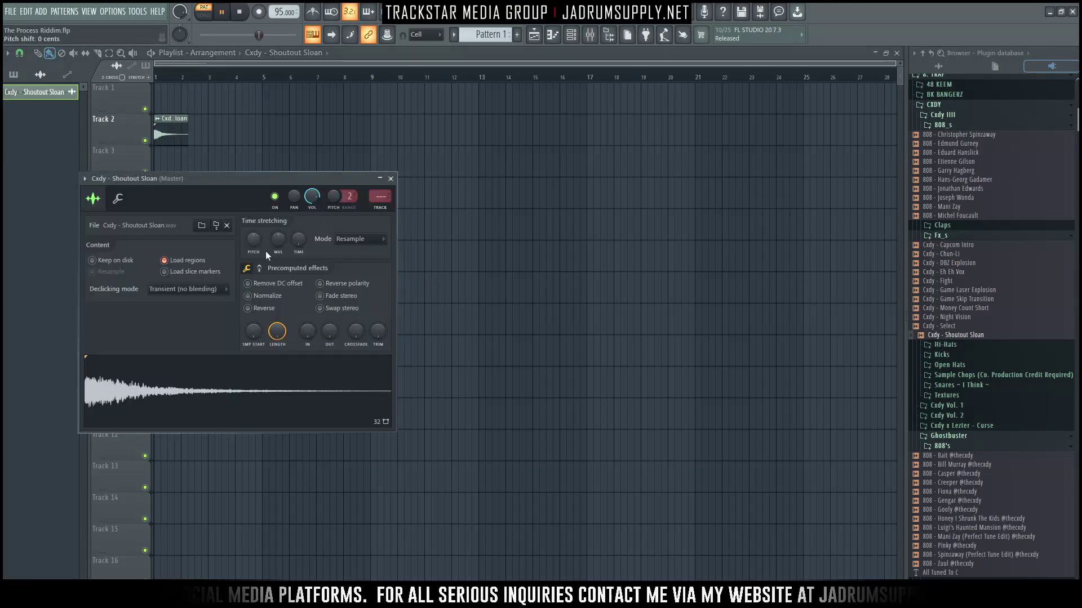
click(352, 240)
click(347, 345)
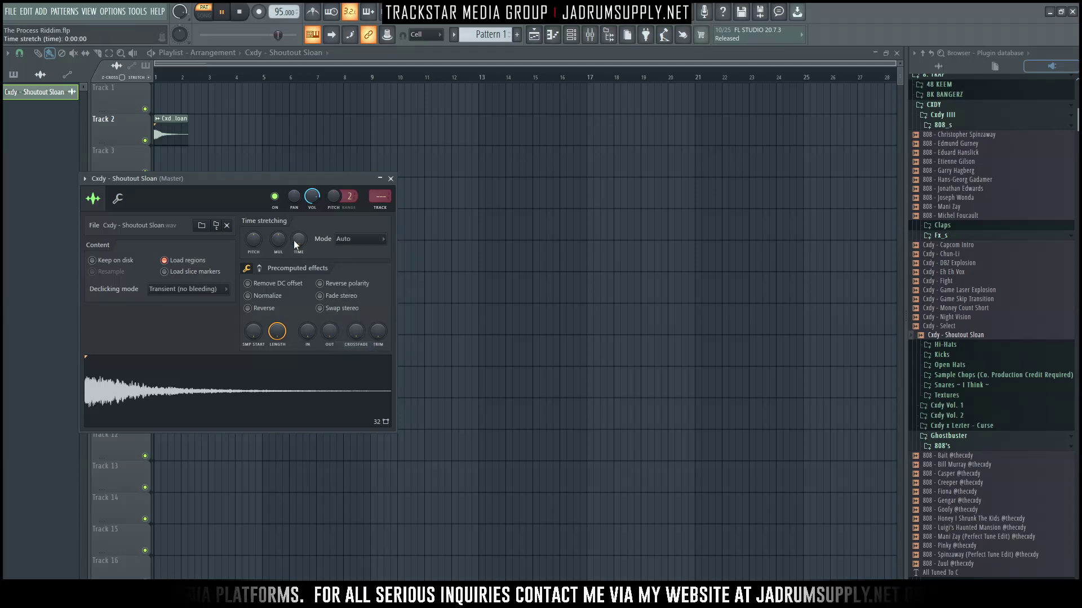
right_click(294, 241)
click(319, 307)
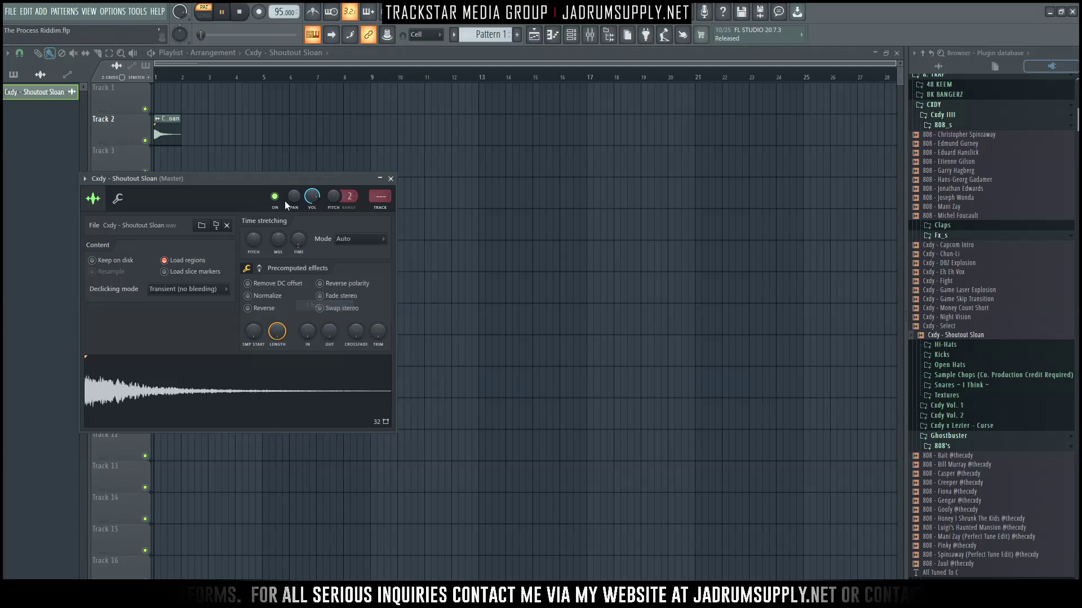
click(311, 109)
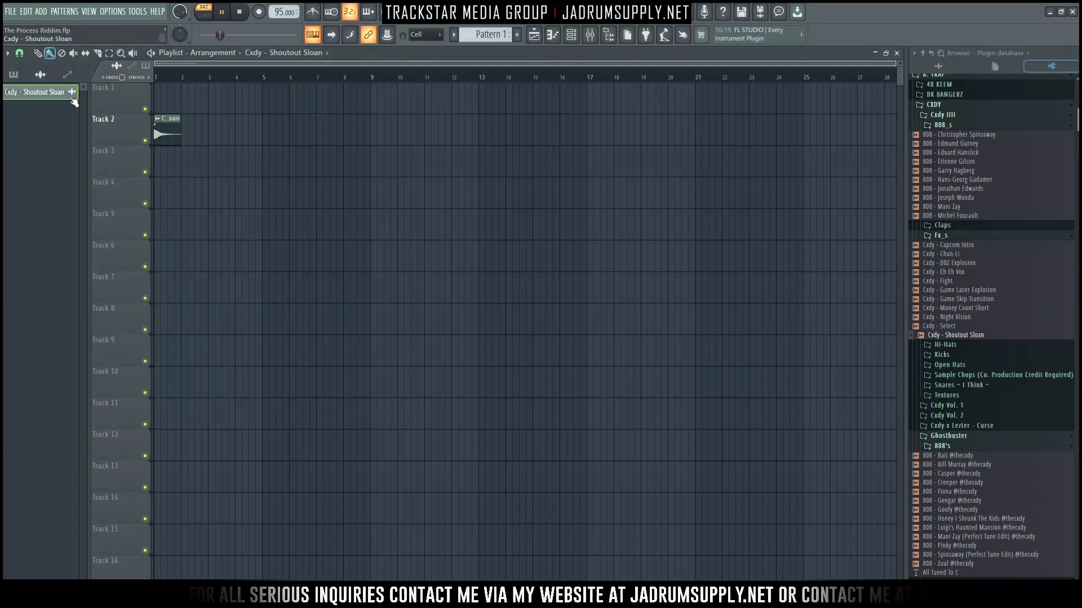
Step: Place Pattern 1 on playlist Track 1 at bar 1 and switch playback to song mode
click(14, 74)
click(286, 101)
drag(329, 101, 232, 85)
key(l)
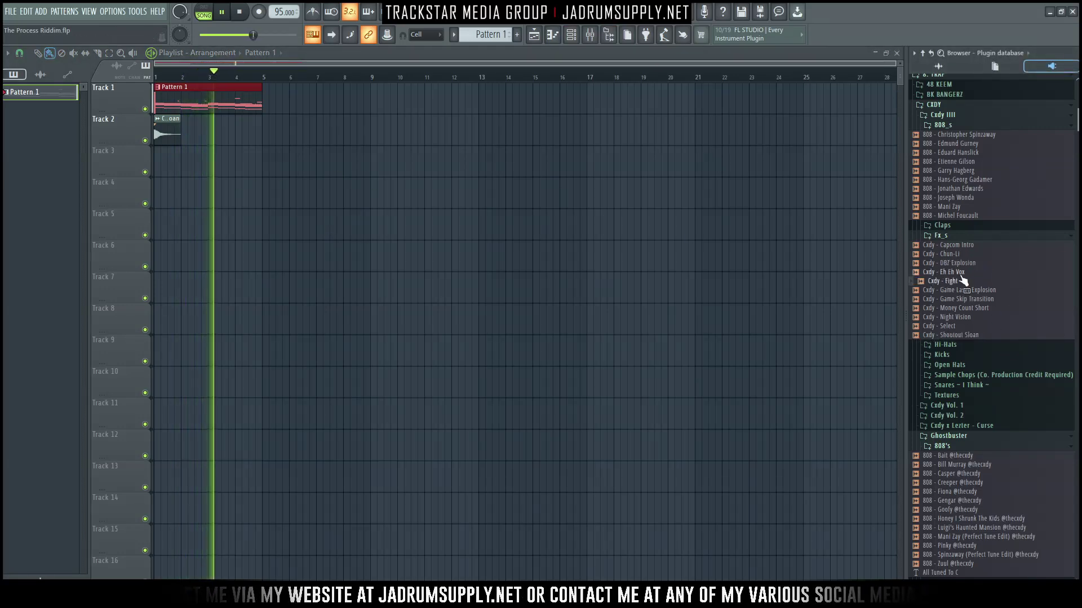
Step: Preview the Parrot Texture and African Black Bird Texture samples in the Cxdy IIII kit's Textures folder
click(952, 396)
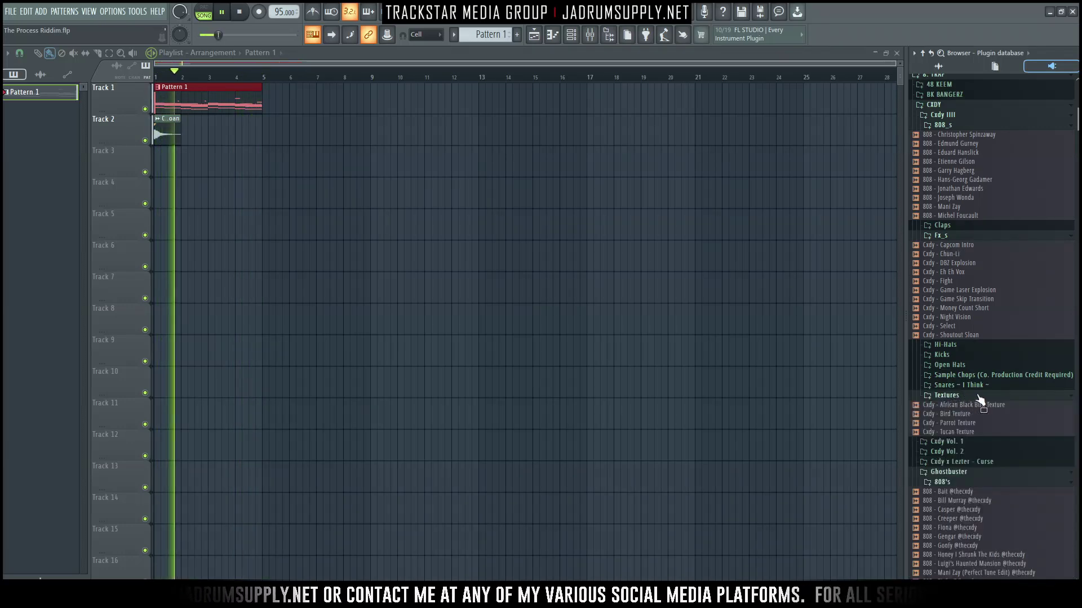
click(963, 423)
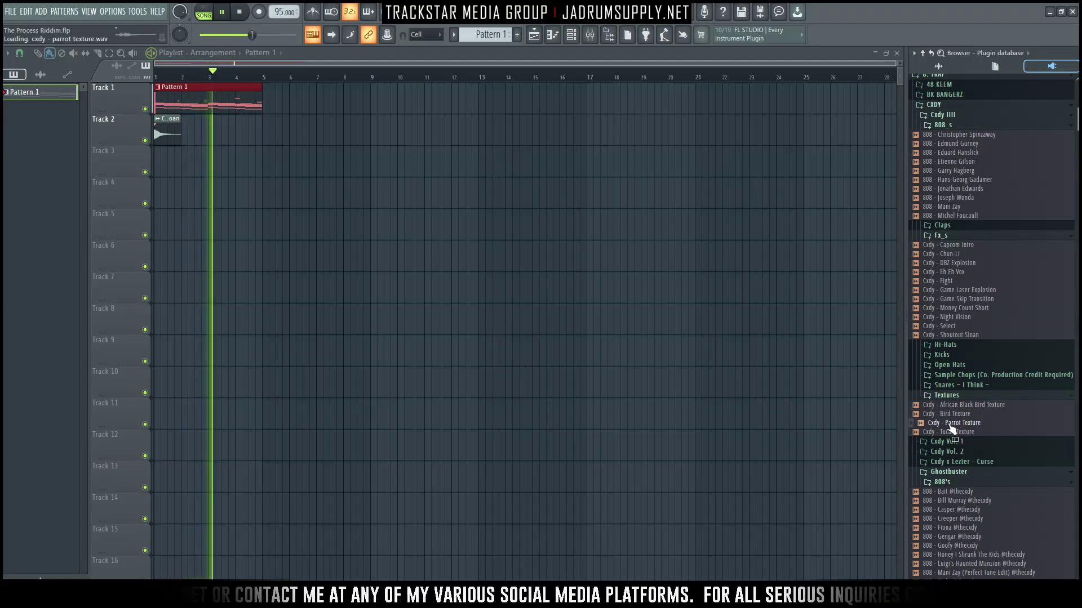
click(966, 405)
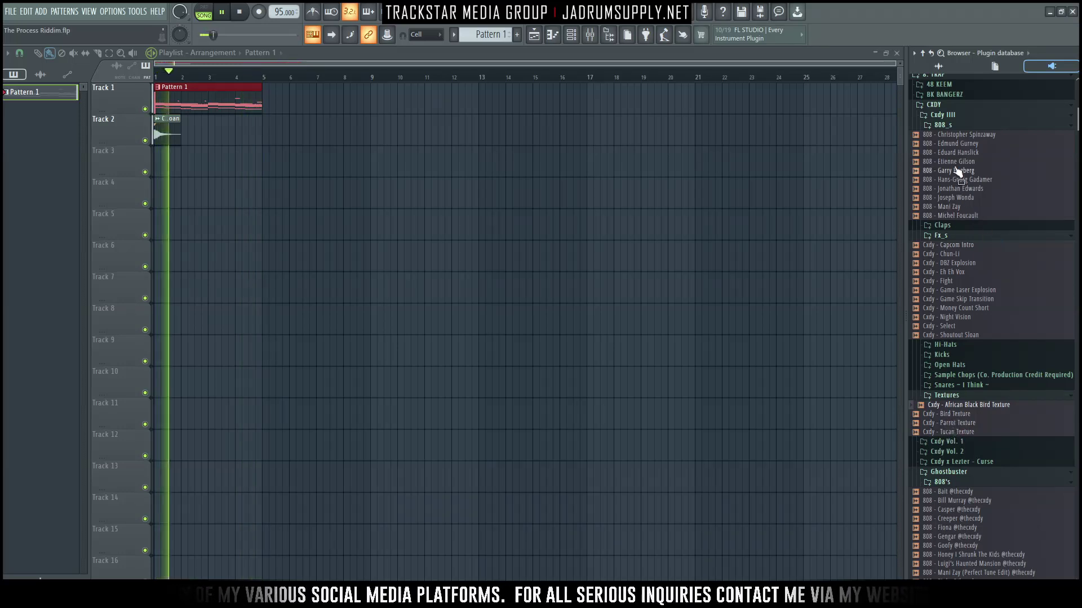
Step: Browse the Cxdy Vol. 2 Percs and Yaad Vibes Percussion folders, previewing Yaad Vibez_Percussion_11_[Dry_Thick_Lazer]
scroll(968, 140, up, 5)
click(942, 276)
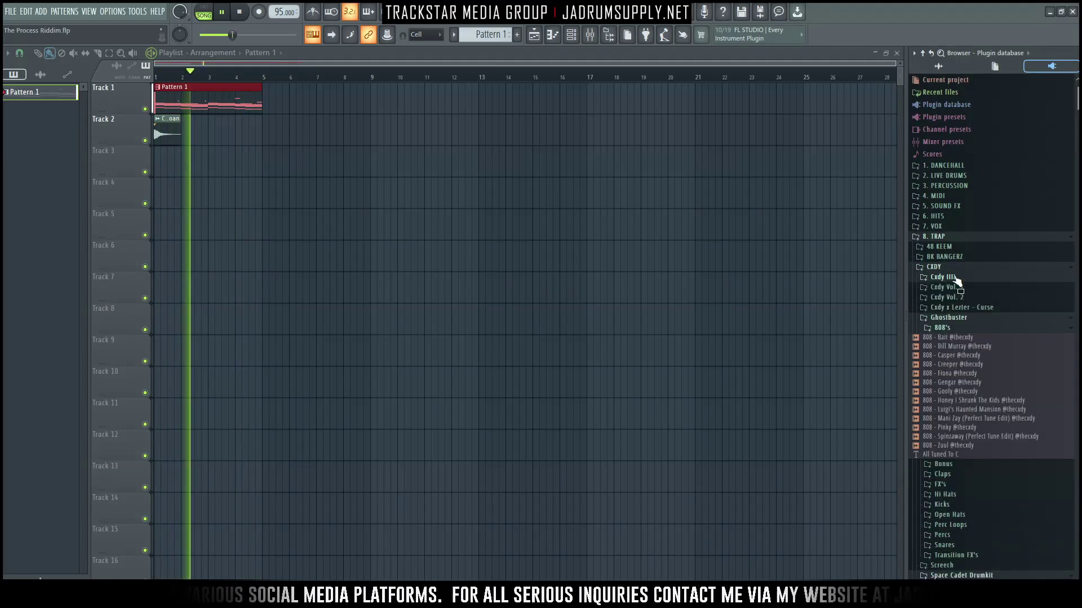
click(948, 297)
click(957, 368)
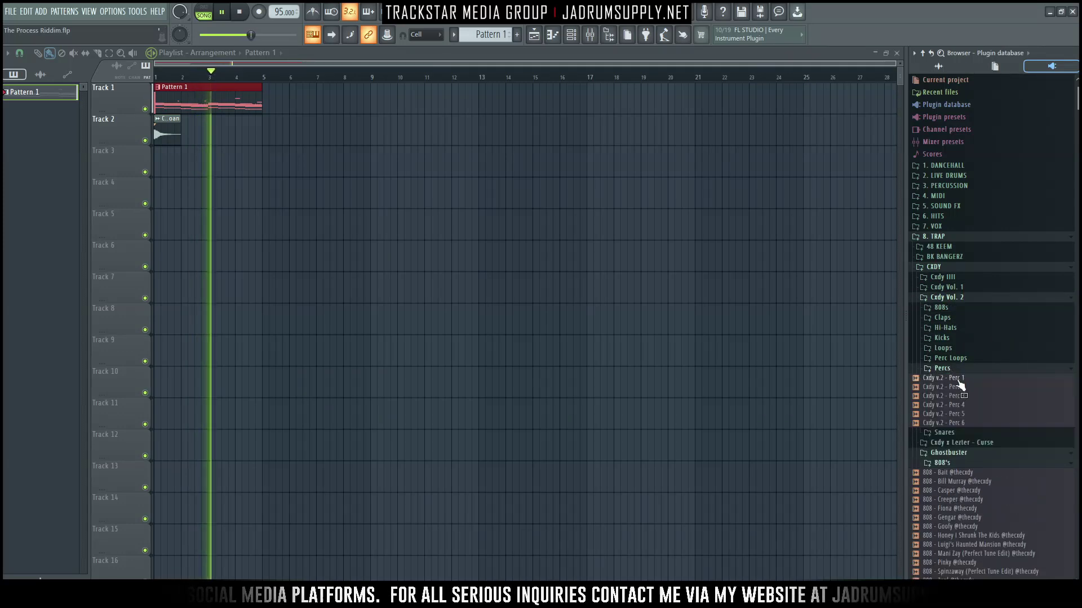
mouse_move(959, 418)
mouse_down()
mouse_move(952, 151)
mouse_move(976, 287)
mouse_move(948, 393)
mouse_move(956, 379)
mouse_move(979, 394)
mouse_move(961, 407)
mouse_move(931, 389)
mouse_move(990, 423)
mouse_move(973, 410)
mouse_up()
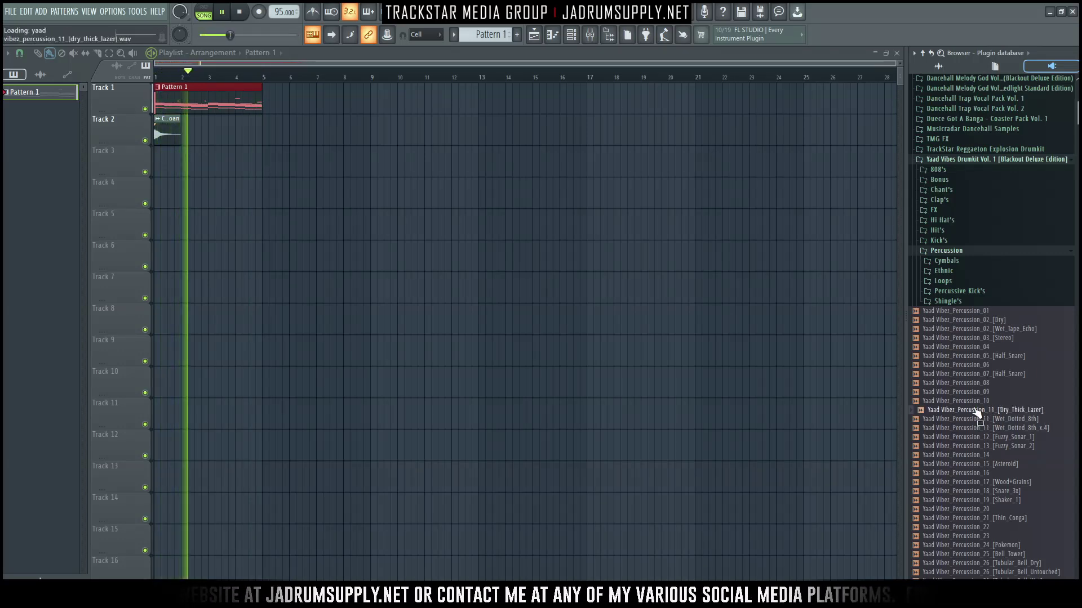
Step: Add Yaad Vibez_Percussion_11_[Dry_Thick_Lazer] as a new channel and place its hits on steps 1, 2, 17 and 18
right_click(974, 409)
click(566, 30)
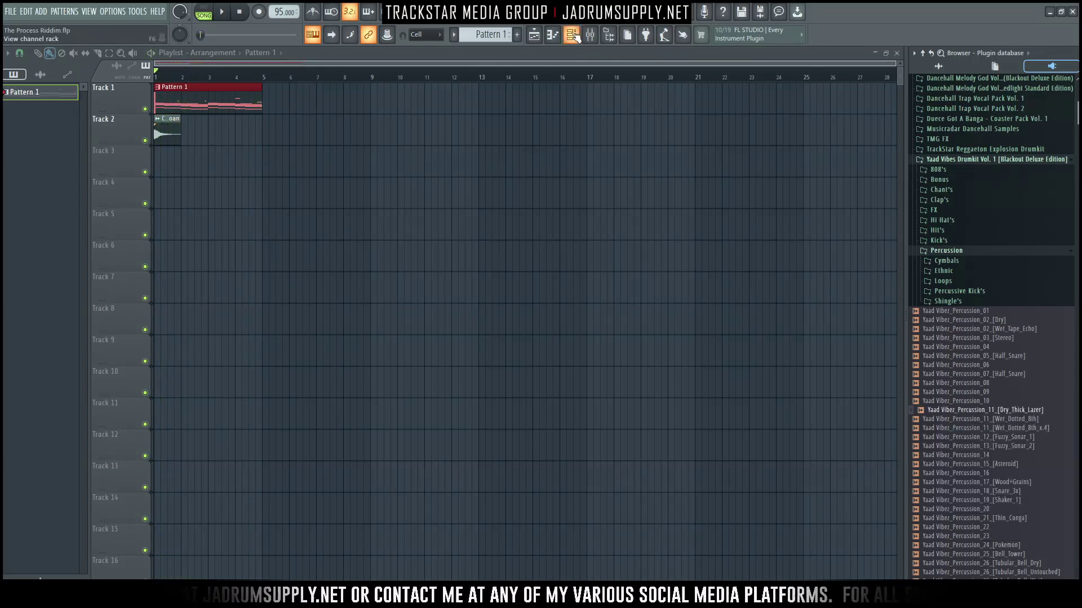
click(566, 30)
scroll(492, 145, down, 2)
right_click(977, 419)
click(988, 420)
drag(531, 317, 538, 319)
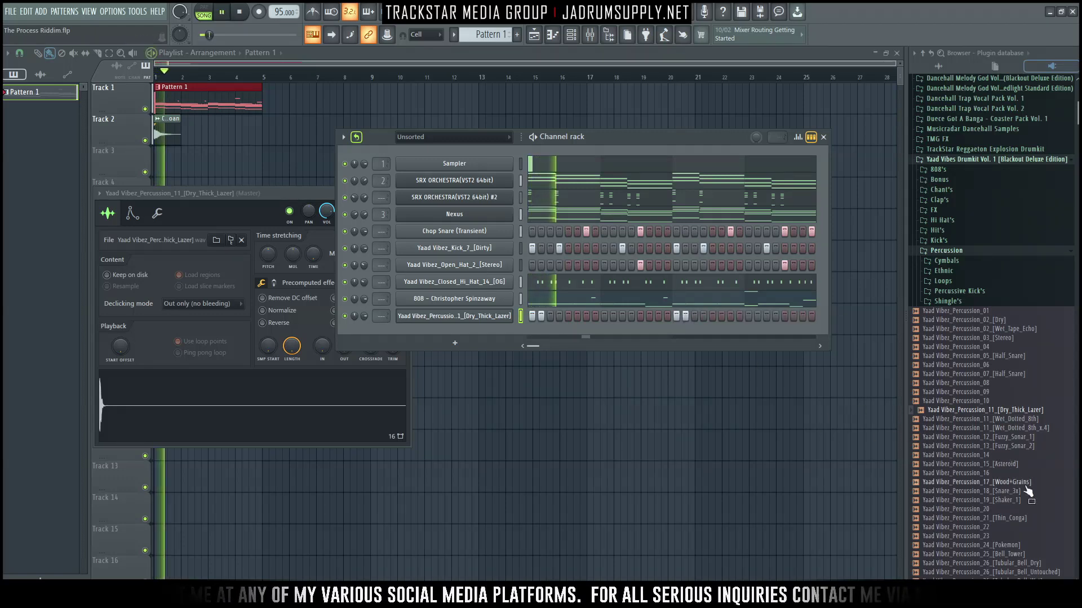
Step: Preview more Yaad Vibez percussion samples and place Yaad Vibez_Percussion_13_[Fuzzy_Sonar_2] on playlist Track 3 at bar 1
click(983, 509)
key(space)
click(992, 491)
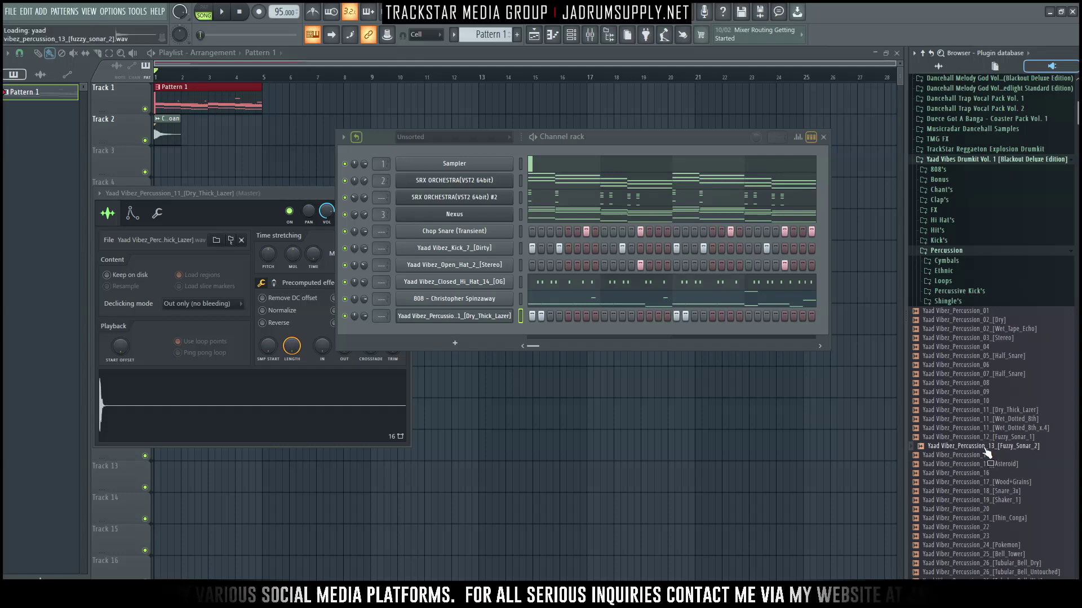
key(space)
drag(585, 318, 162, 164)
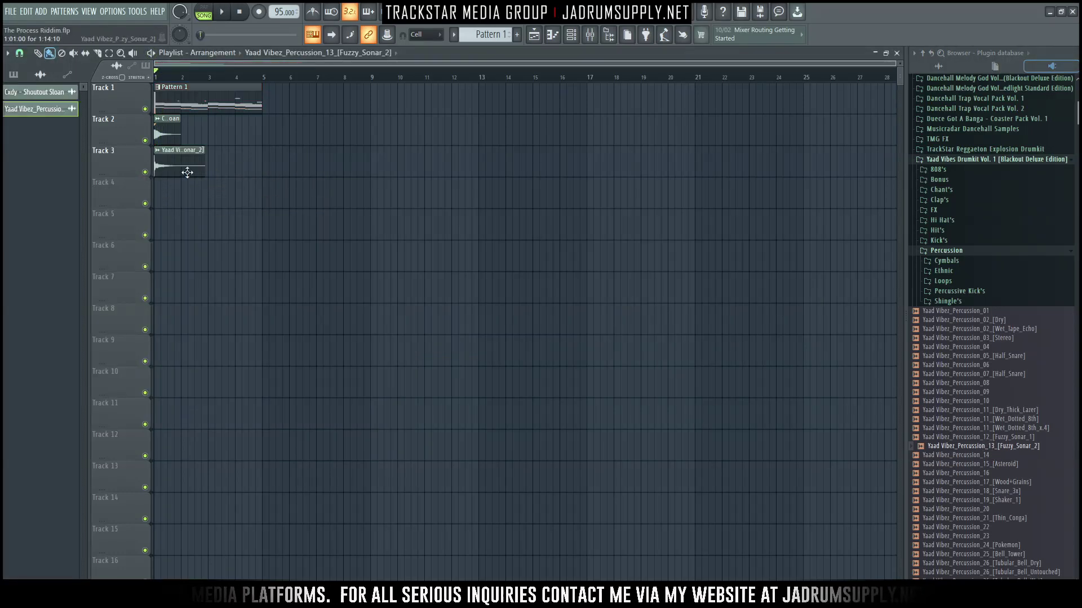
Step: Set the Fuzzy_Sonar_2 sample's time-stretching mode to Auto and its stretch time to 2 bars
double_click(187, 172)
click(400, 270)
click(382, 374)
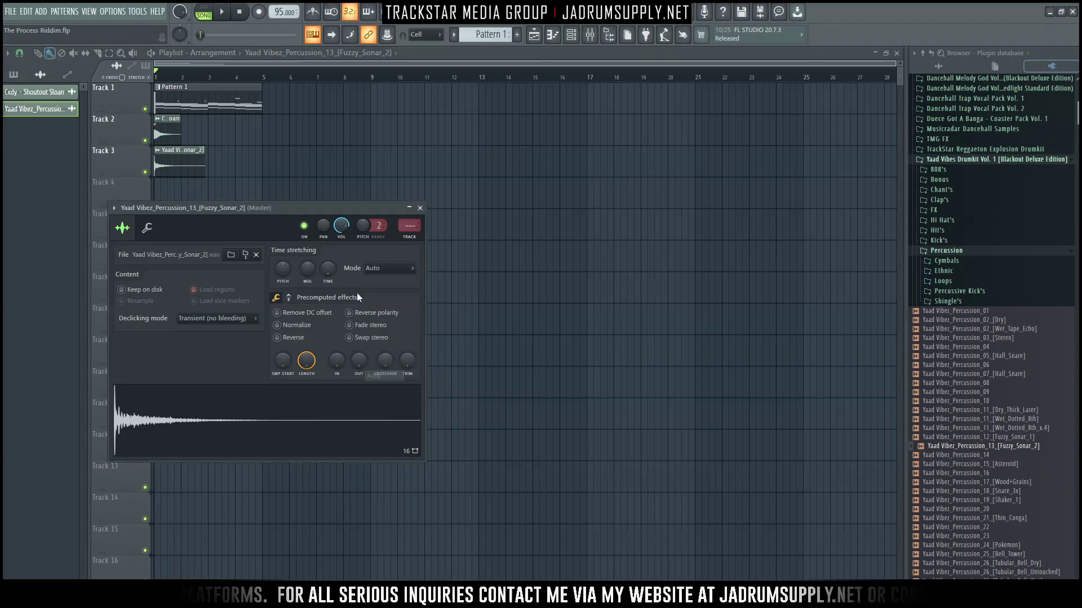
right_click(336, 269)
click(356, 341)
key(Escape)
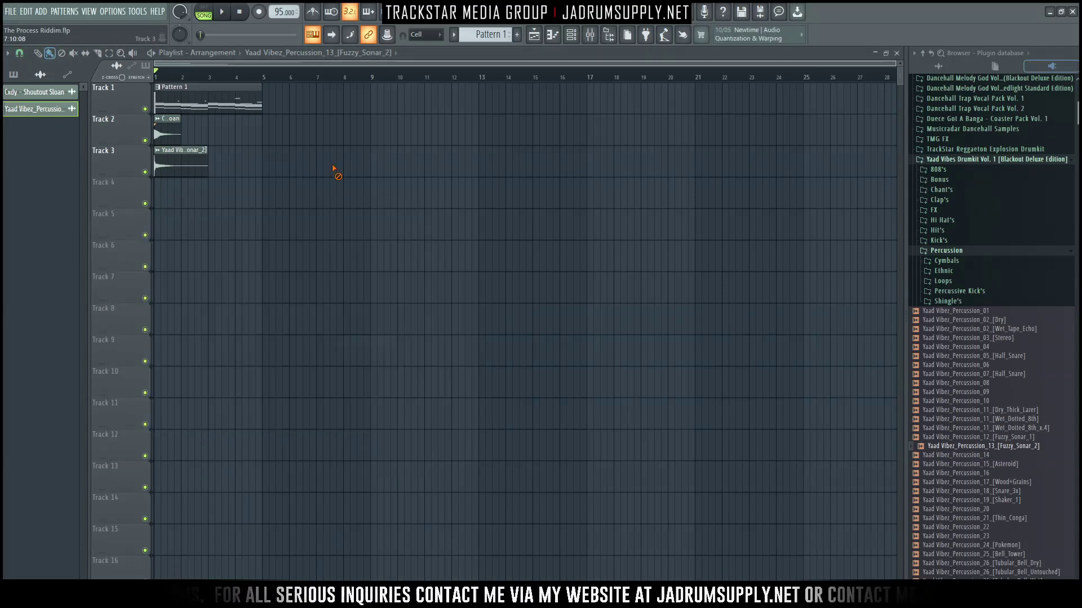
Step: Solo and play Track 3, then solo and play Track 2, to hear each FX clip alone
ctrl+click(145, 172)
key(space)
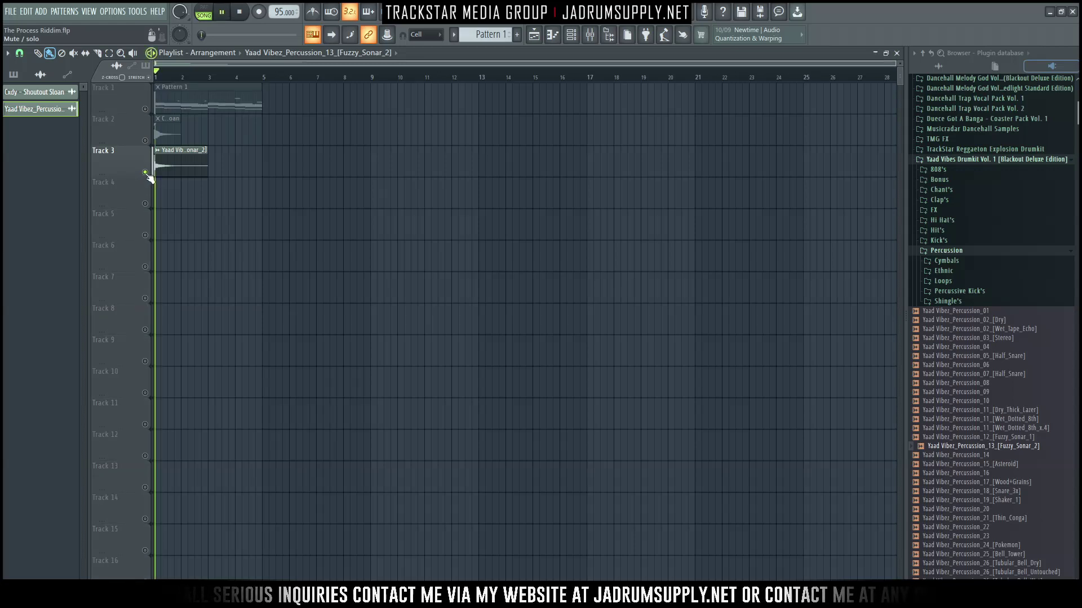
key(space)
ctrl+click(145, 141)
key(space)
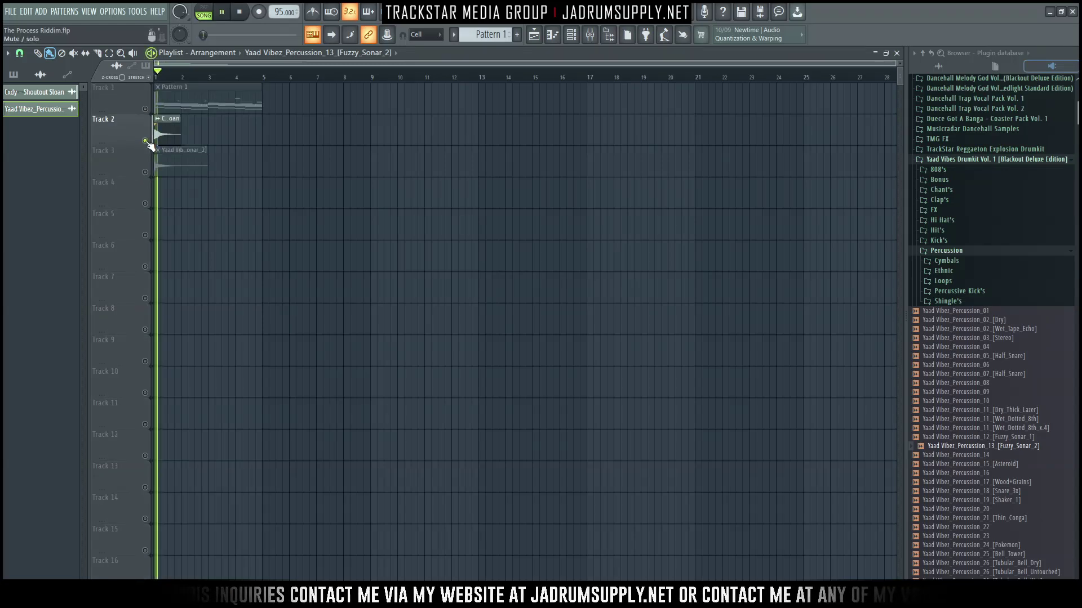
key(space)
Step: Reverse the Shoutout Sloan sample, move its Track 2 clip to bar 4, and unsolo the track
double_click(163, 134)
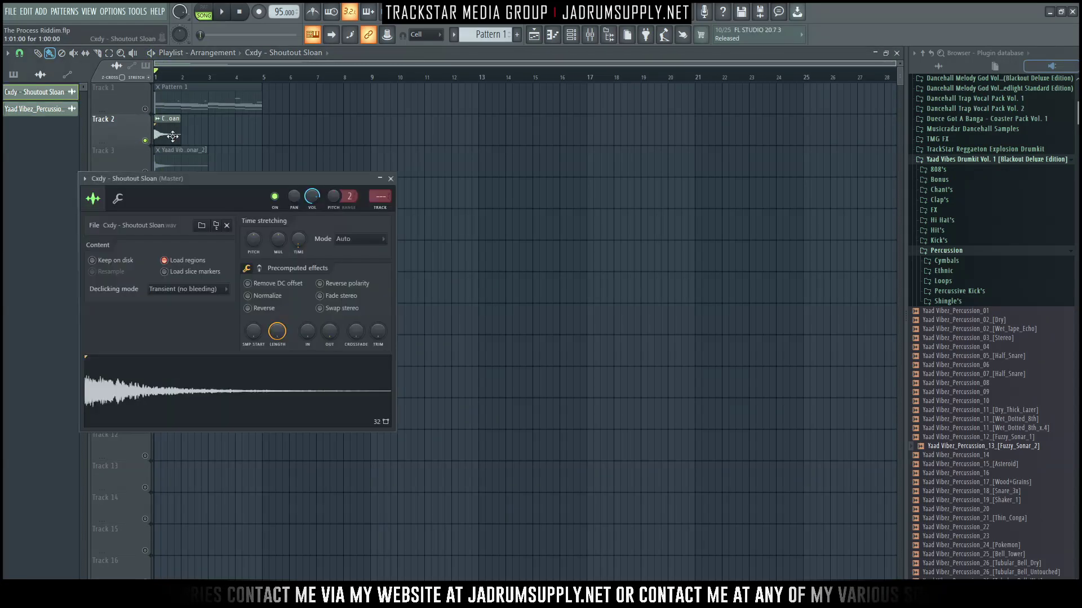
click(296, 309)
drag(167, 135, 255, 135)
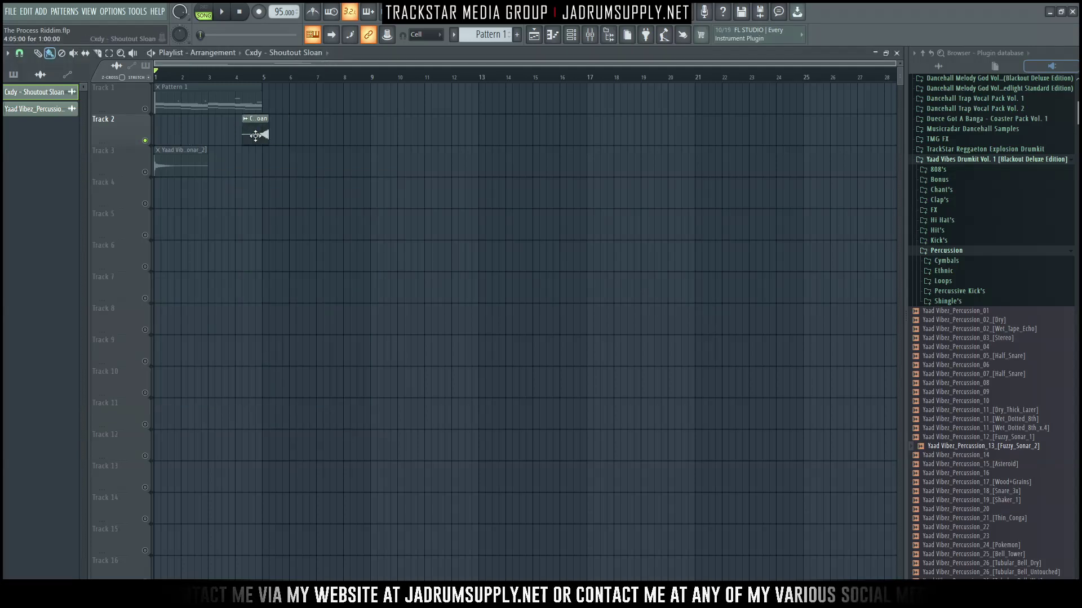
right_click(144, 141)
Step: Play the arrangement and lower the Fuzzy_Sonar_2 channel volume and the Shoutout Sloan channel volume, the latter to about 14%
key(space)
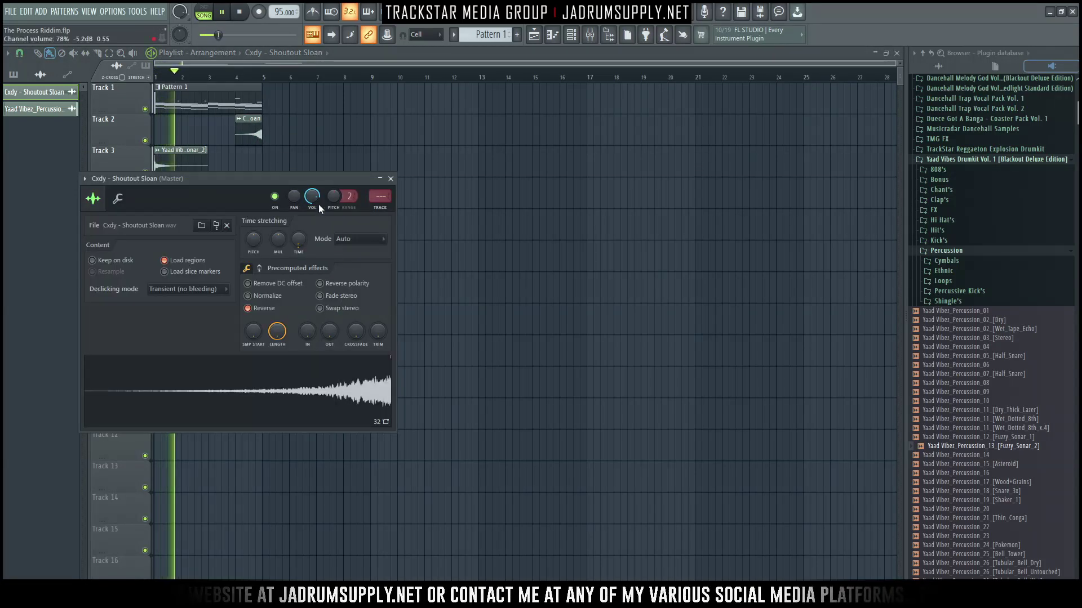
click(169, 150)
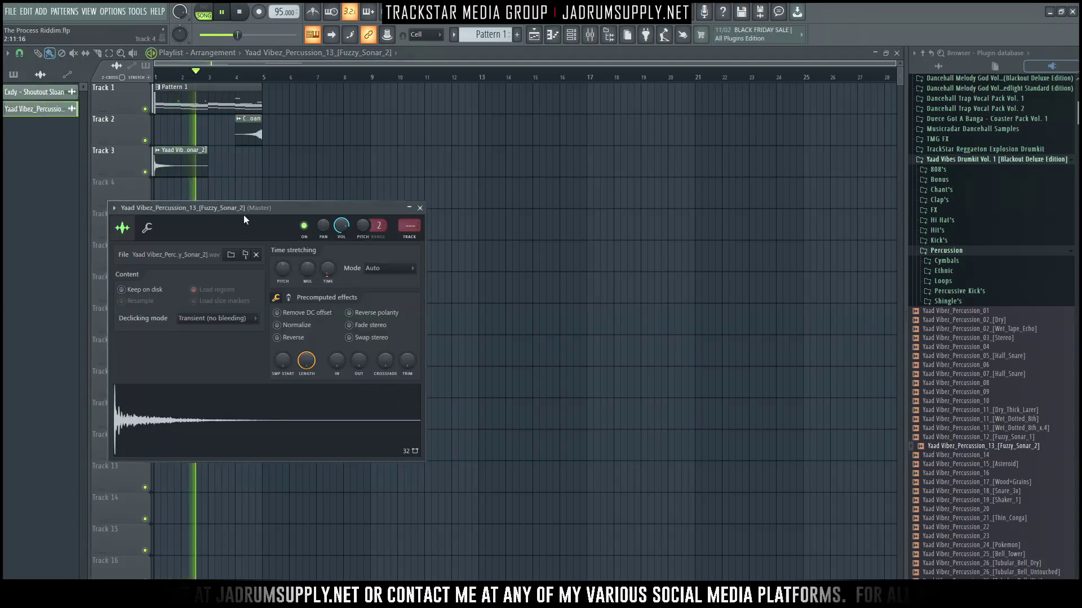
drag(333, 233, 334, 250)
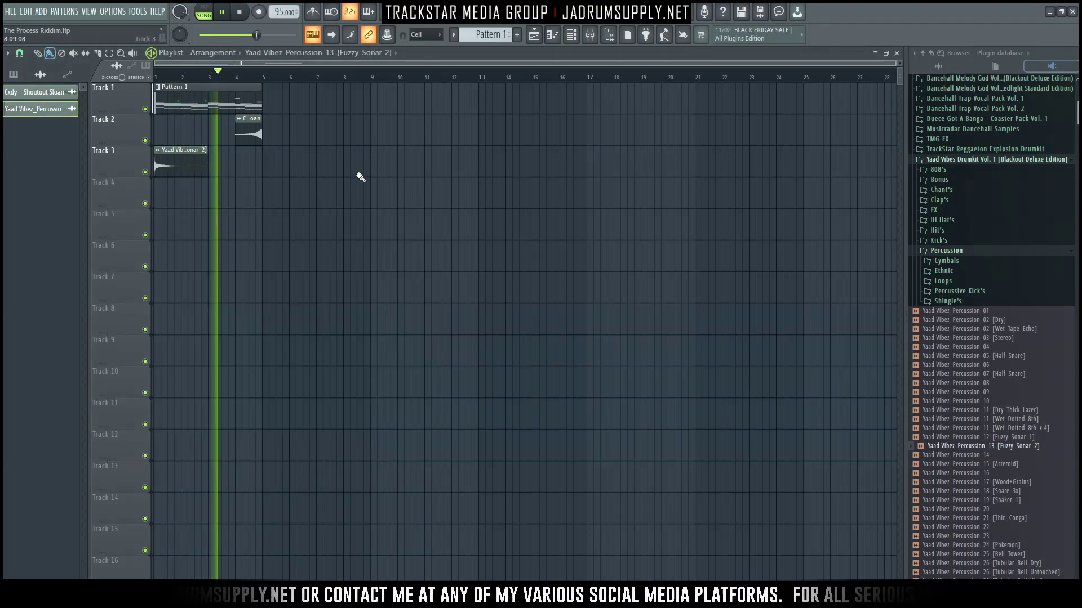
click(243, 136)
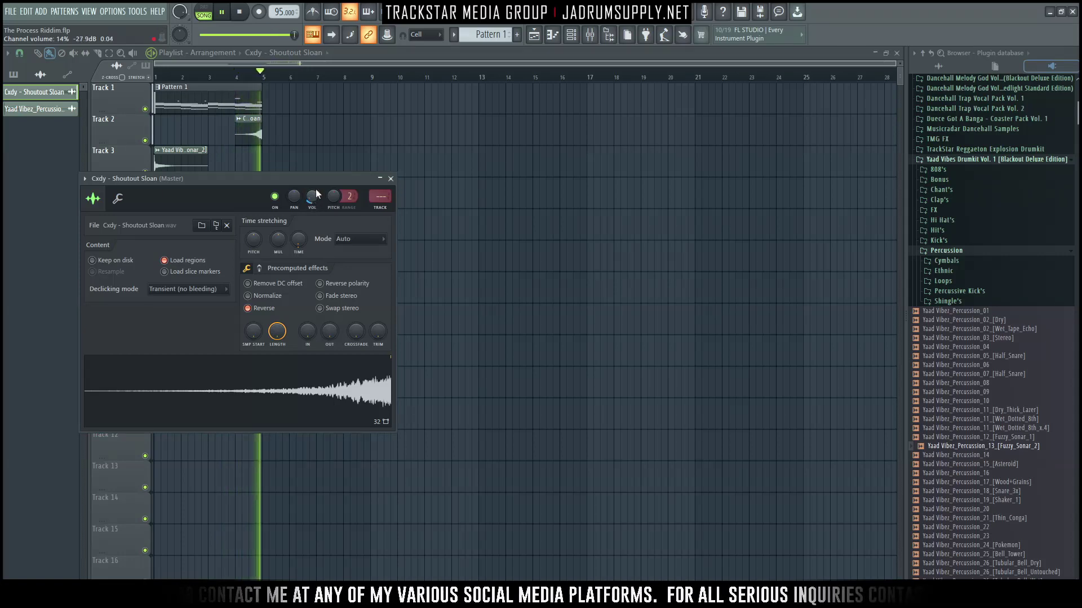
click(390, 178)
key(space)
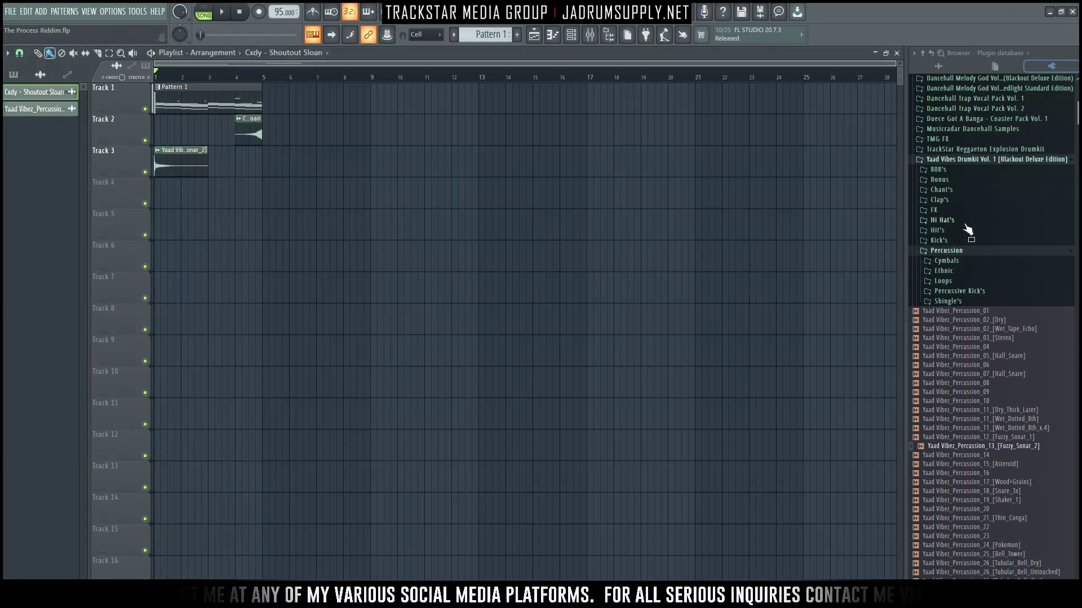
Step: Preview the reverse crashes in the Cymbals folder and place Yaad Vibez_Percussion_Cymbals_Crash_05_[Reverse_Stereo] on Track 4 at bar 4
click(946, 261)
click(948, 271)
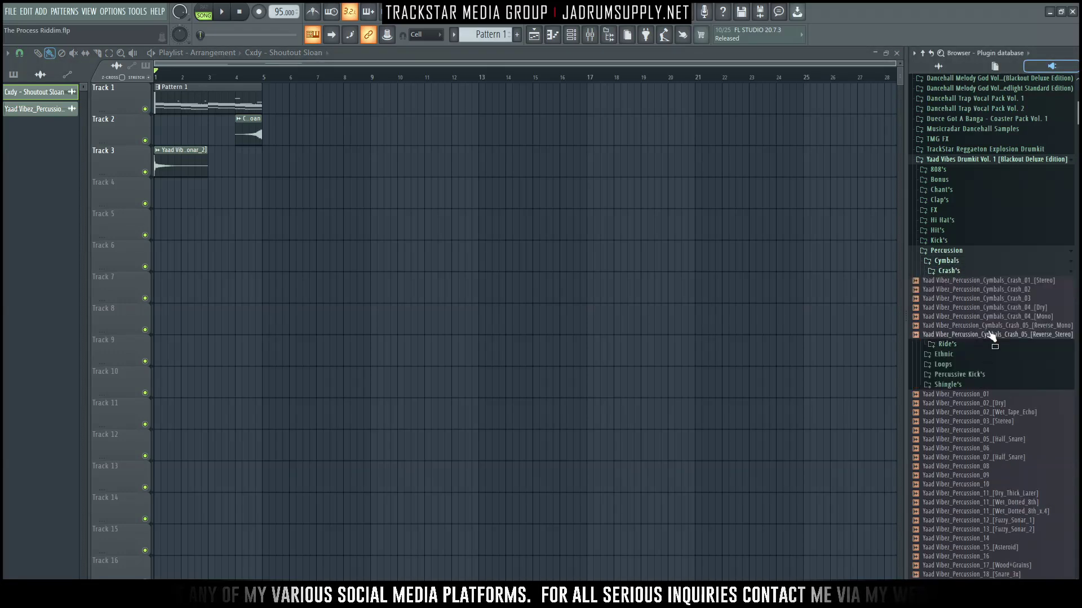
click(1039, 325)
click(1044, 335)
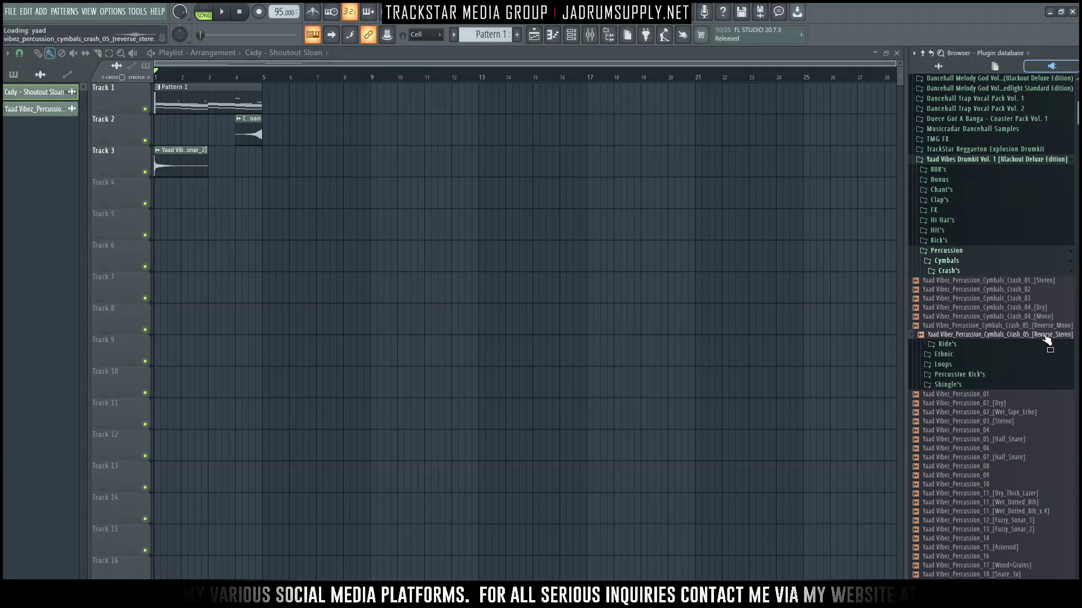
drag(1044, 335, 256, 196)
Step: Duplicate the clips on Tracks 1 to 4 four bars further along the playlist, starting at bar 5
drag(315, 222, 163, 222)
key(ctrl+z)
drag(375, 269, 129, 72)
drag(260, 193, 368, 193)
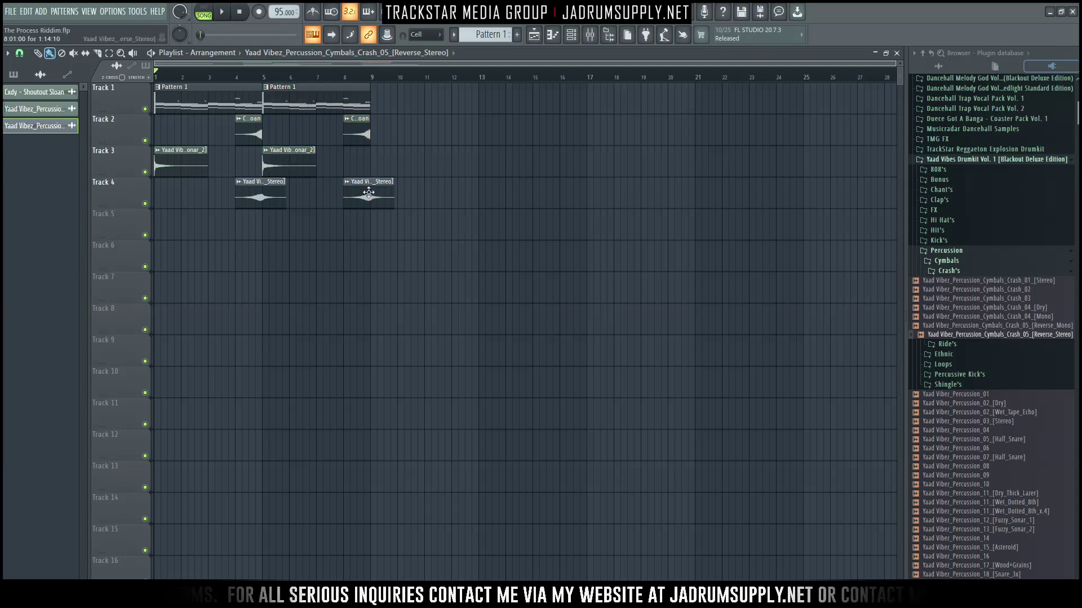
Step: Set the reverse crash sample's time-stretching mode to Auto and its stretch time to 2 bars
double_click(265, 203)
click(281, 166)
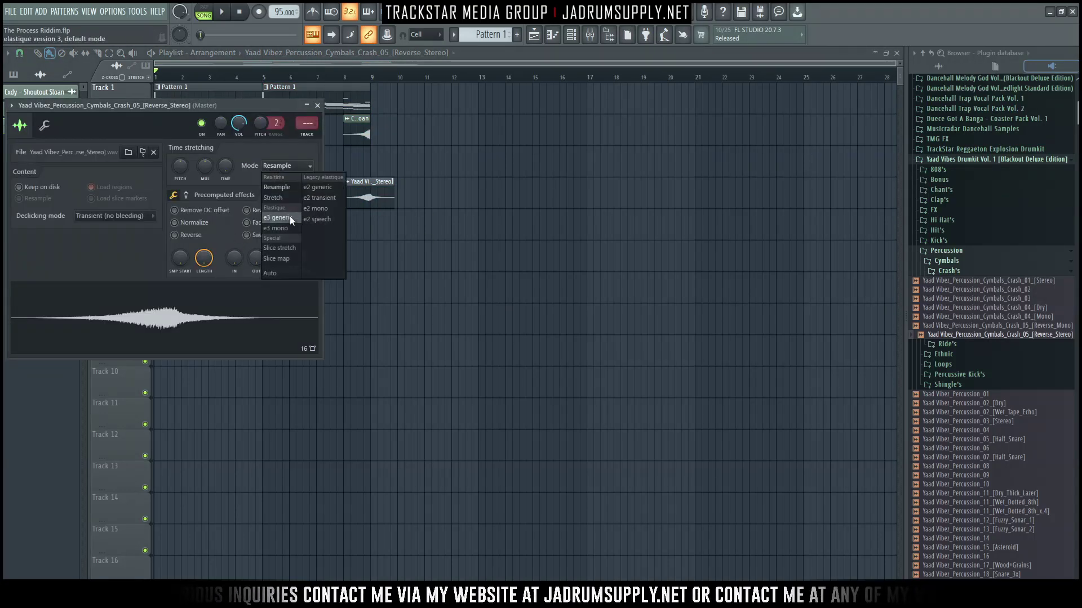
click(277, 275)
right_click(226, 166)
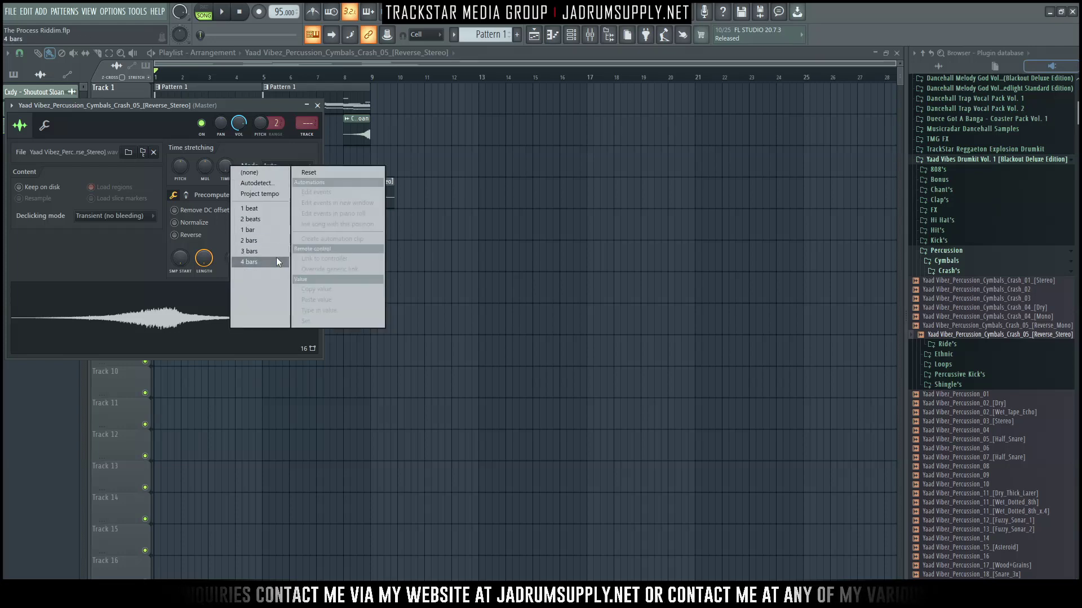
click(251, 241)
click(430, 256)
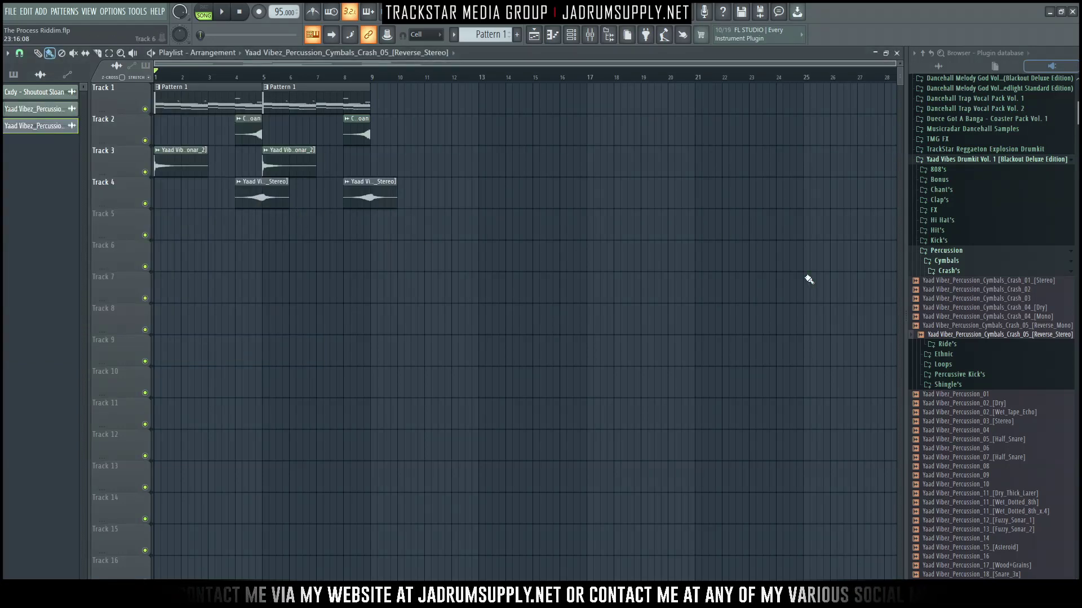
Step: Preview Yaad Vibez_Percussion_Cymbals_Crash_04_[Mono] from the Crash's folder and place it on Track 5 at bar 1
click(1011, 317)
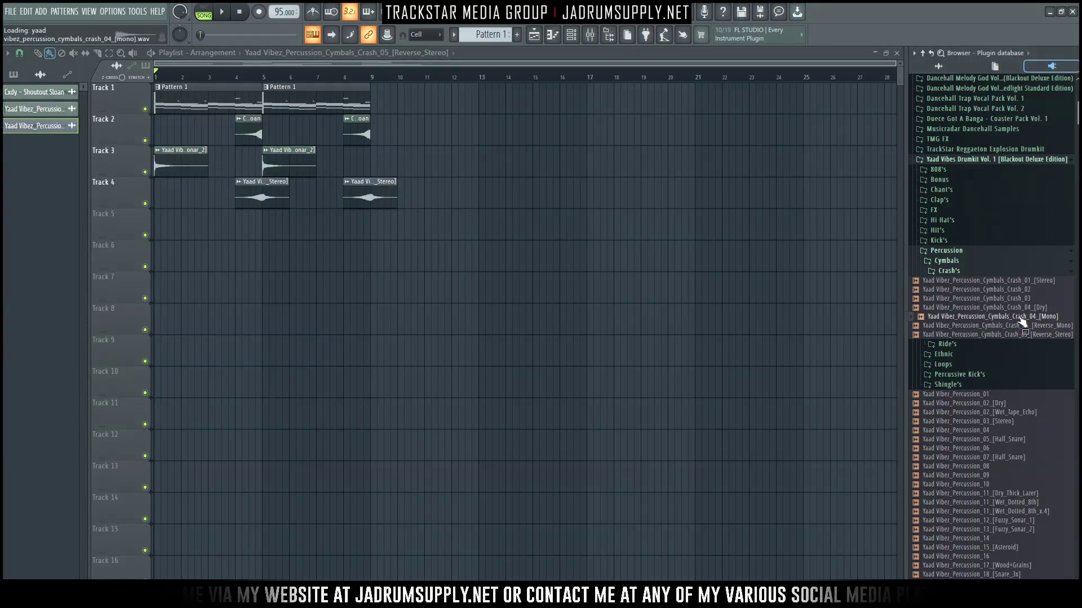
click(1035, 271)
click(966, 270)
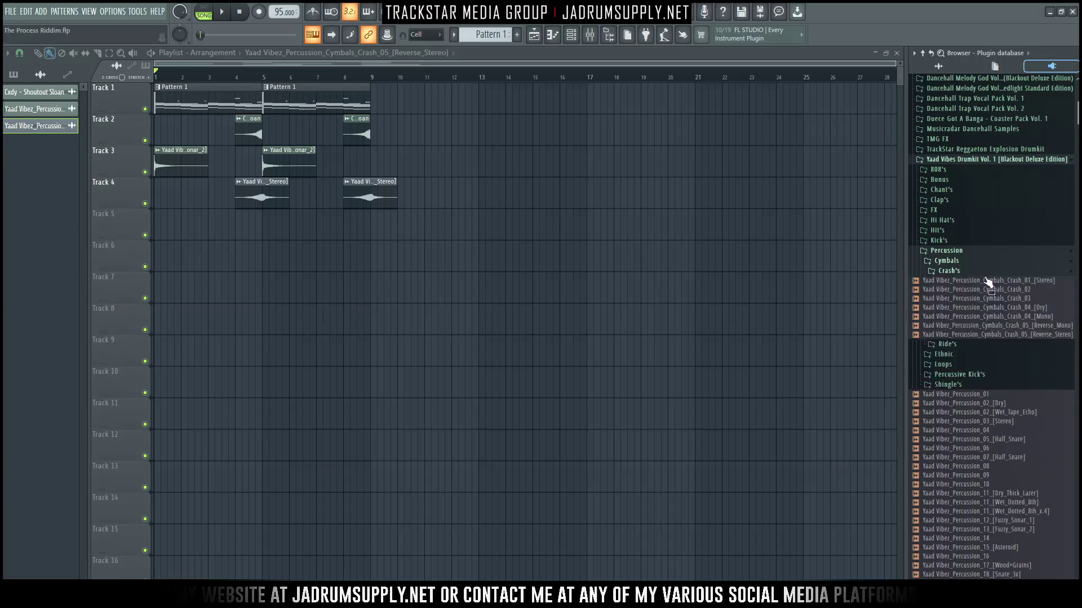
click(1035, 317)
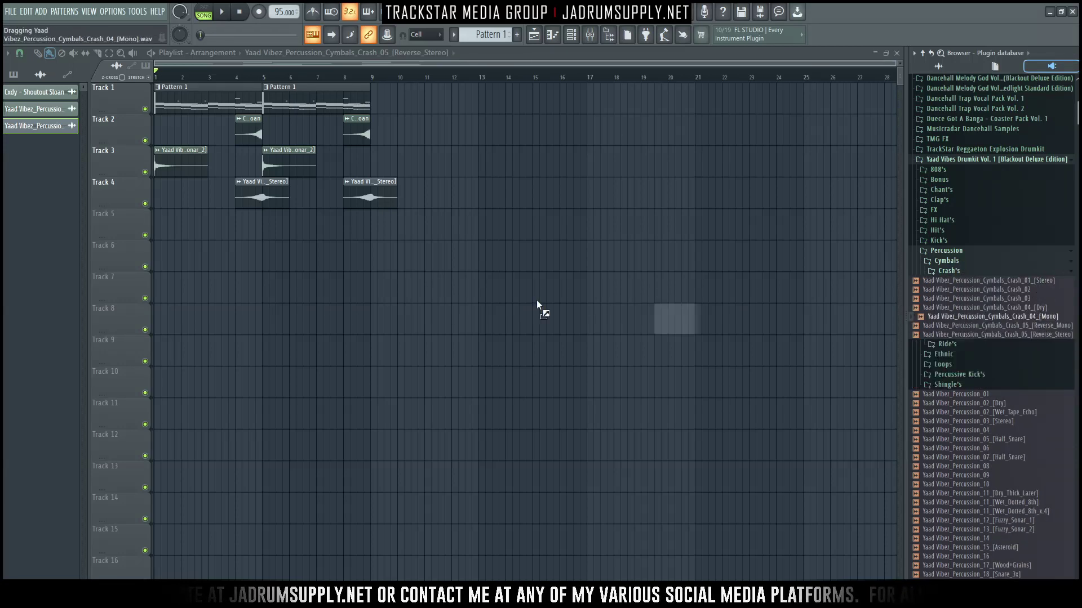
drag(686, 322, 395, 257)
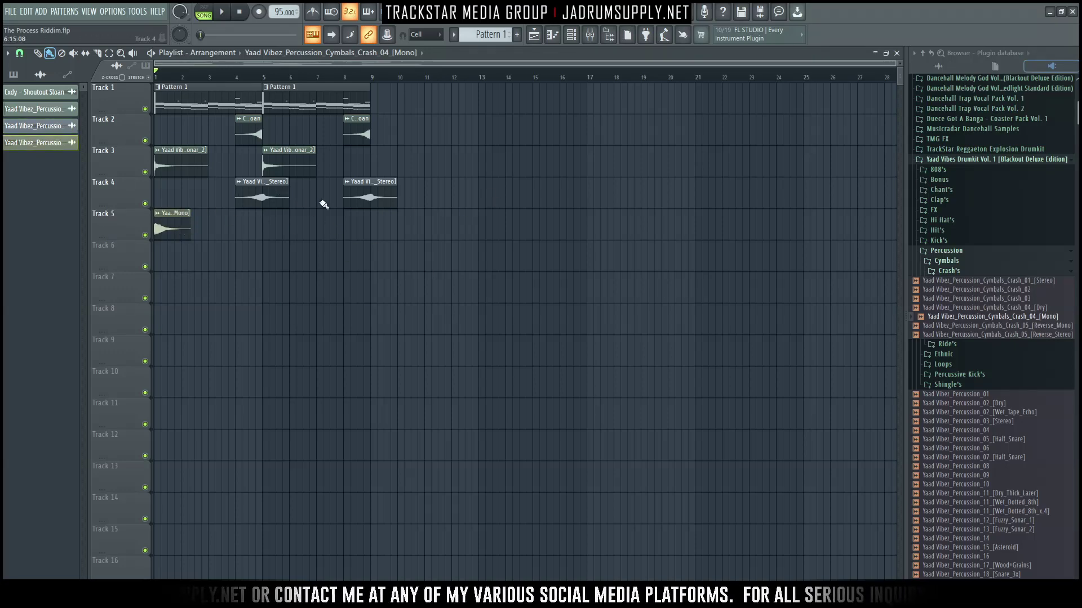
Step: Play the arrangement and lower the Crash_04_[Mono] channel volume to about 35%
key(space)
double_click(167, 226)
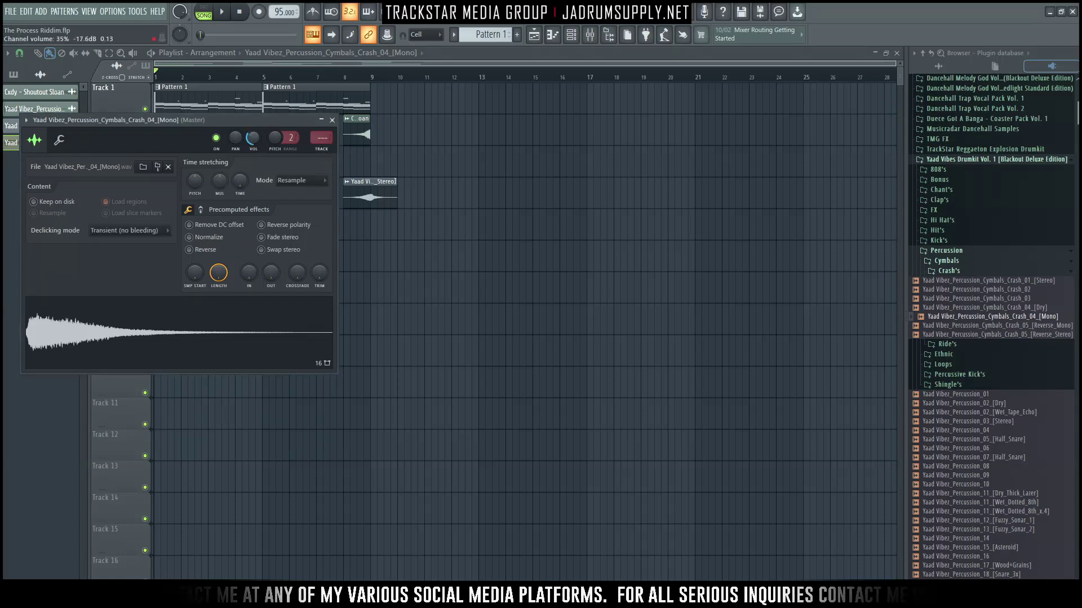
key(Escape)
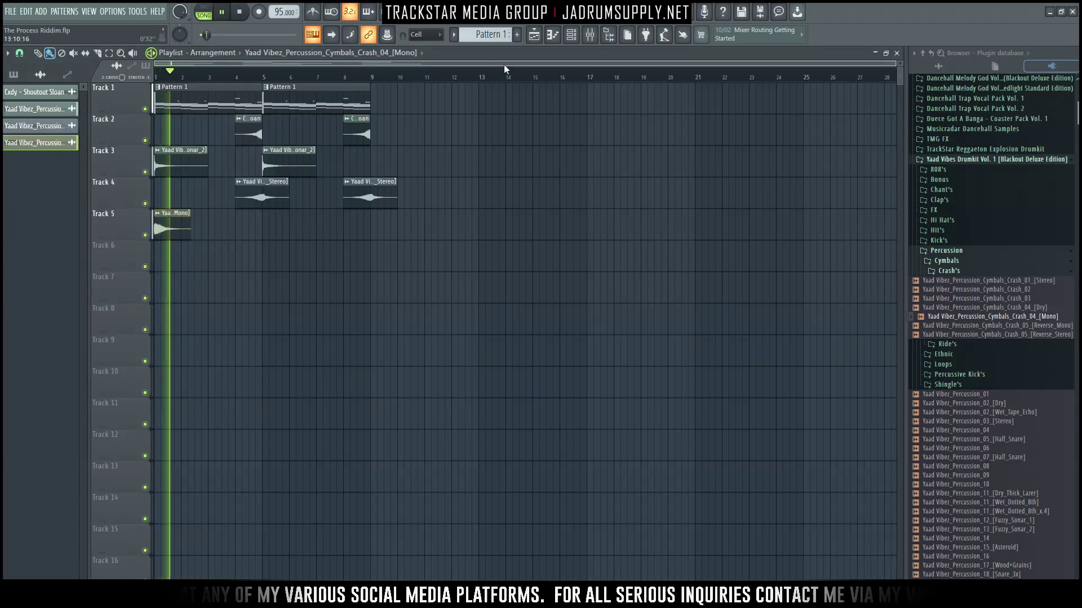
Step: Add a Tone2 NemesisX64 channel carrying the chord notes to the Unsorted channel group and mute it
key(F6)
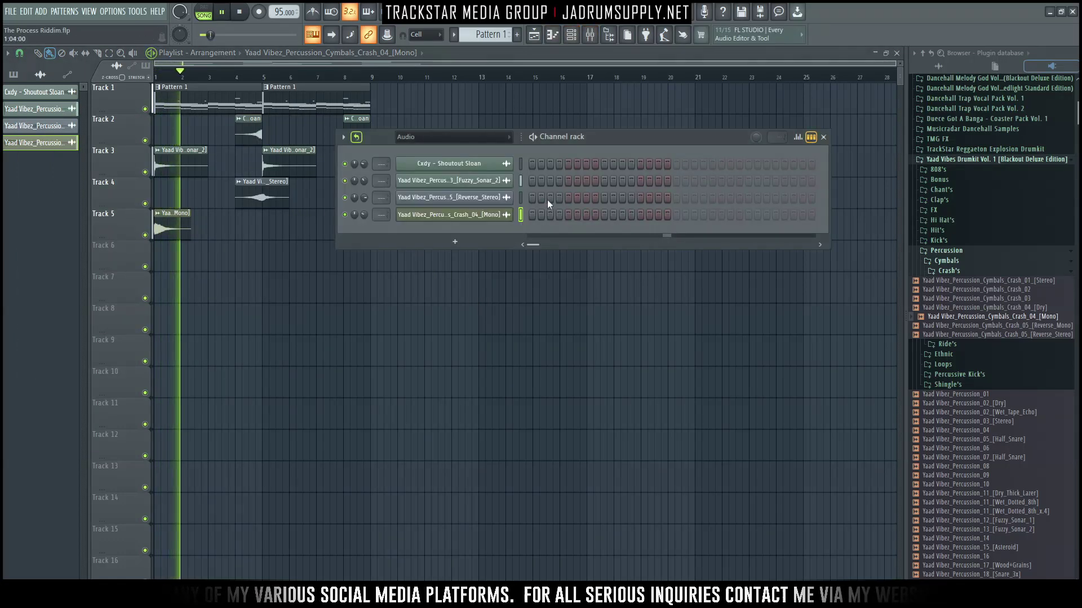
click(627, 140)
click(520, 214)
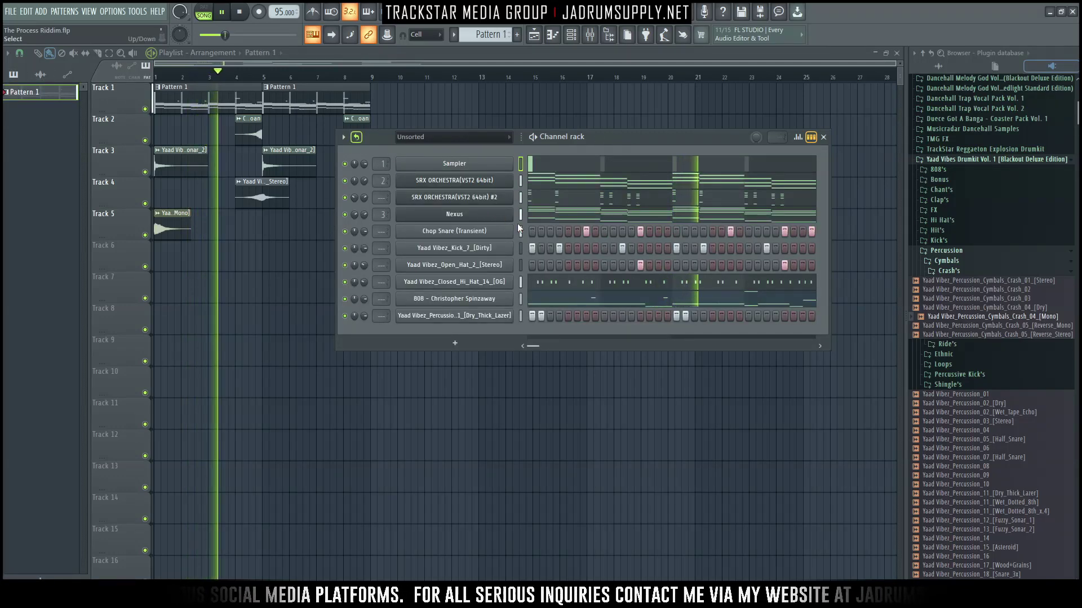
key(space)
click(455, 343)
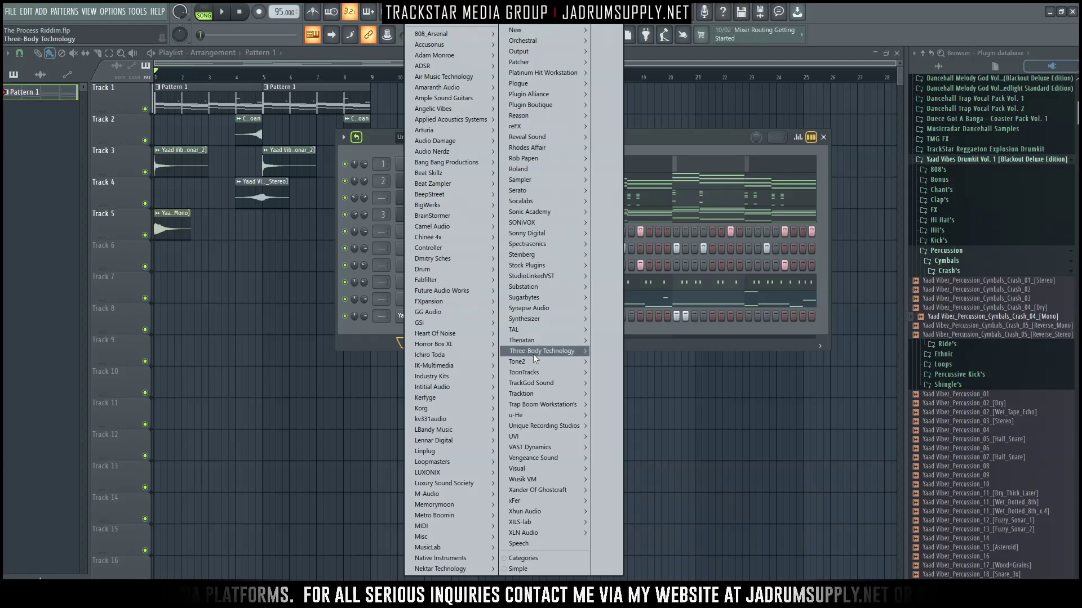
mouse_move(530, 364)
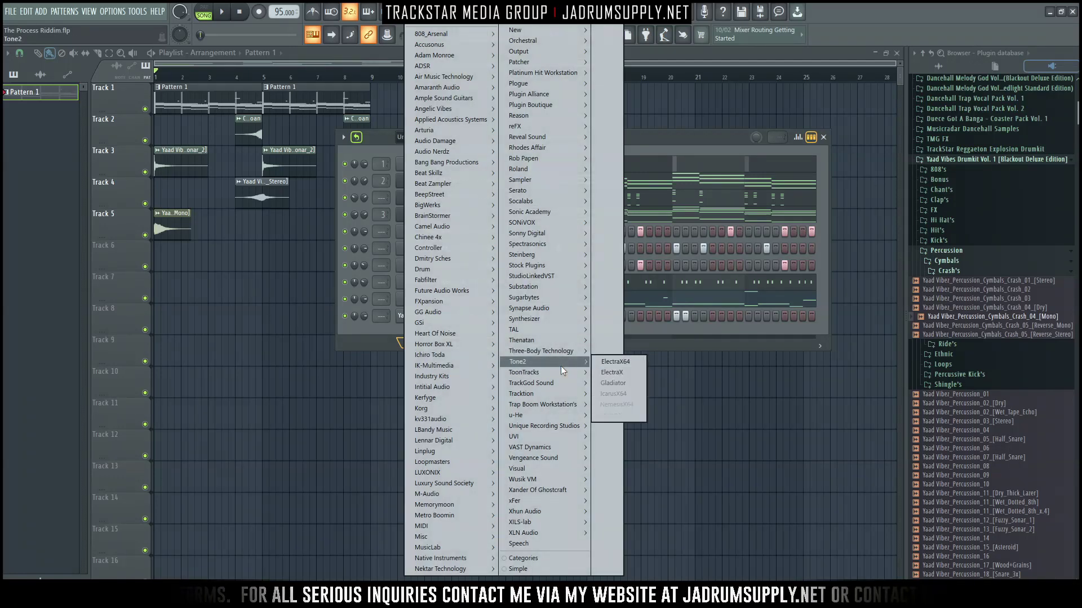
click(612, 402)
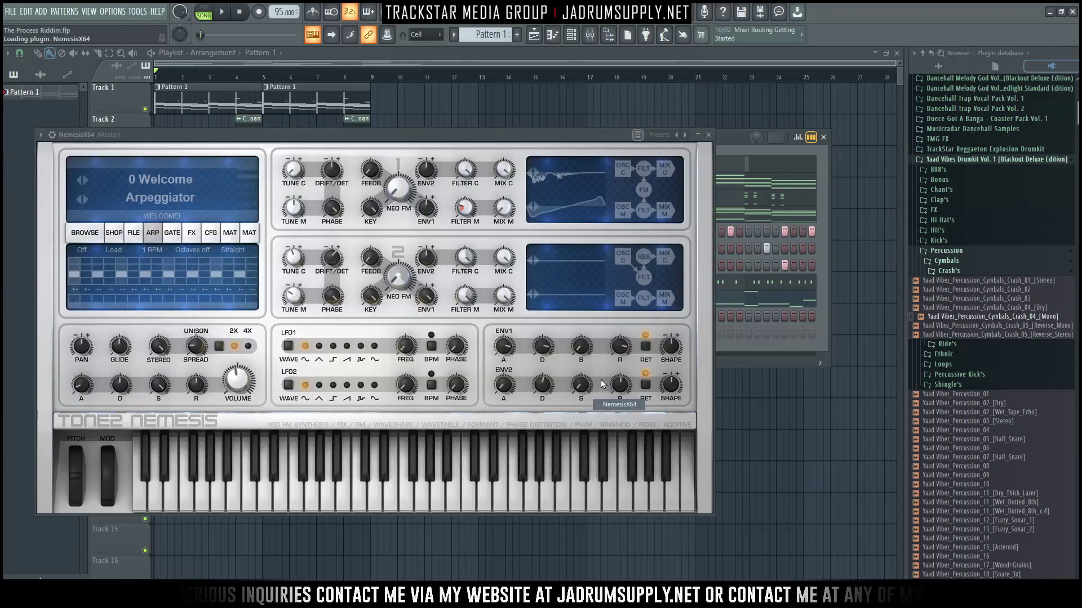
click(731, 136)
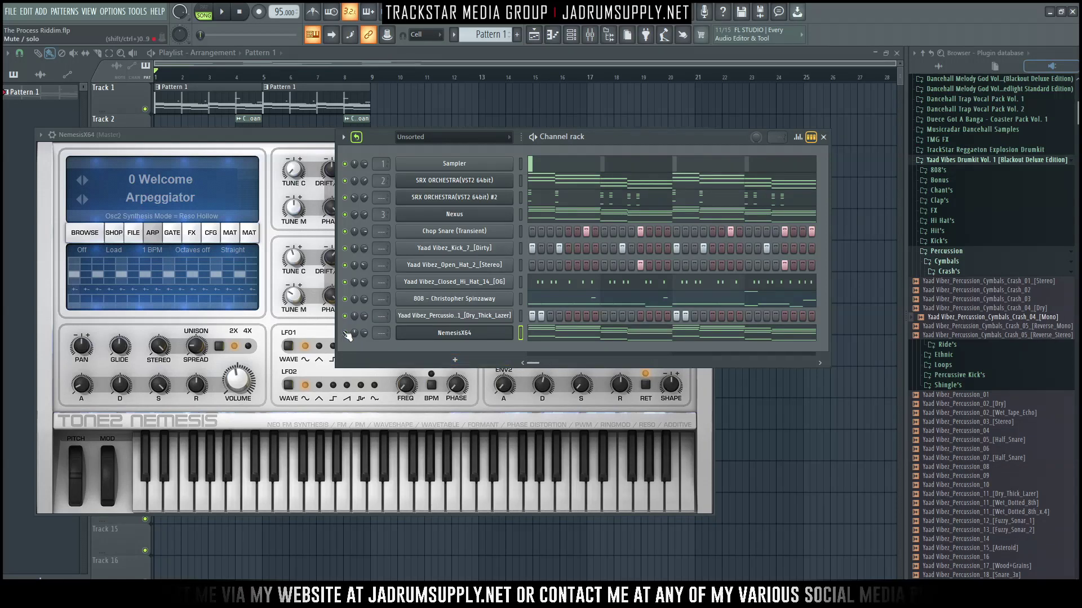
Step: Preview the percussion samples against the beat and open Yaad Vibez_Percussion_21_[Thin_Conga] in a new channel
scroll(967, 294, down, 5)
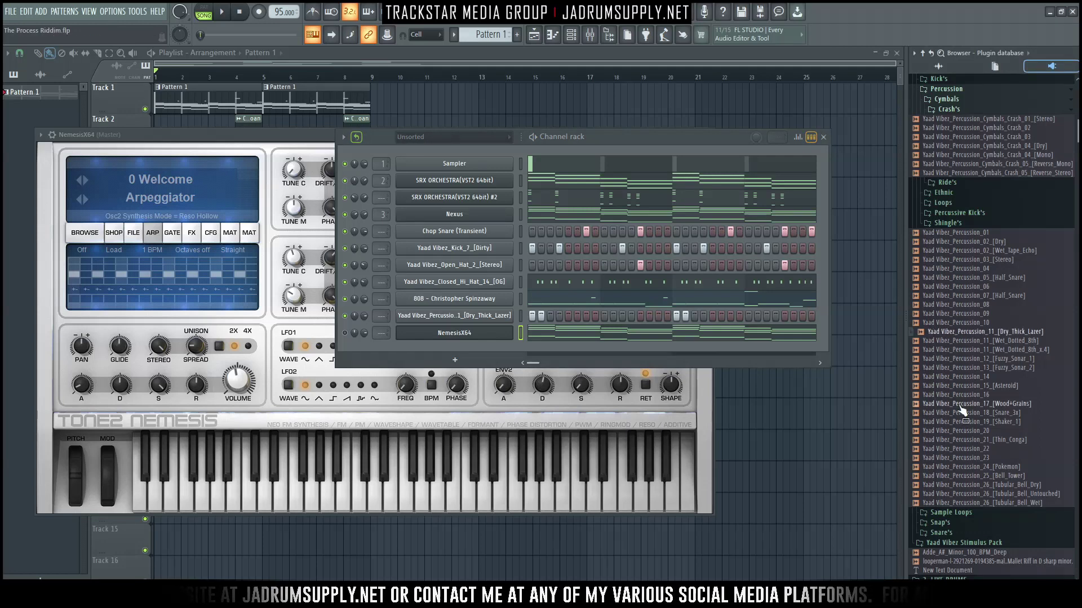
click(981, 409)
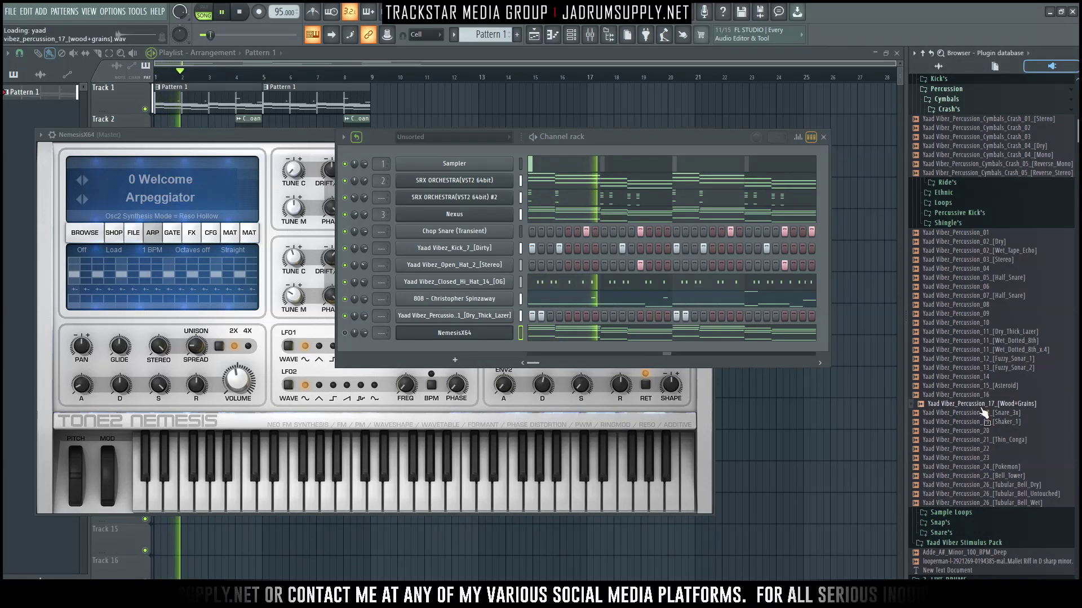
right_click(964, 402)
click(935, 404)
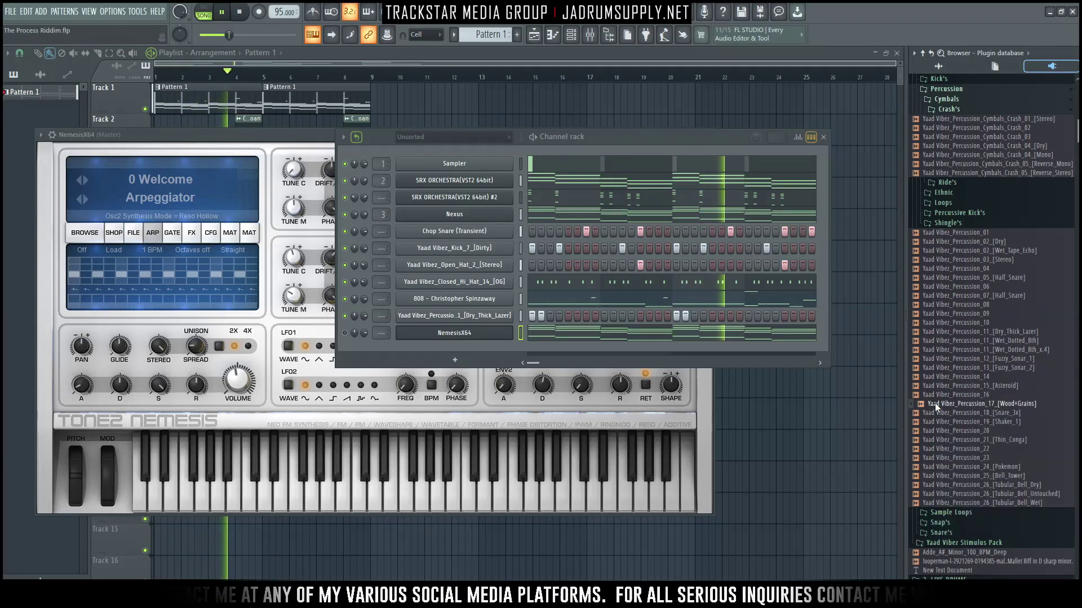
click(957, 430)
click(975, 440)
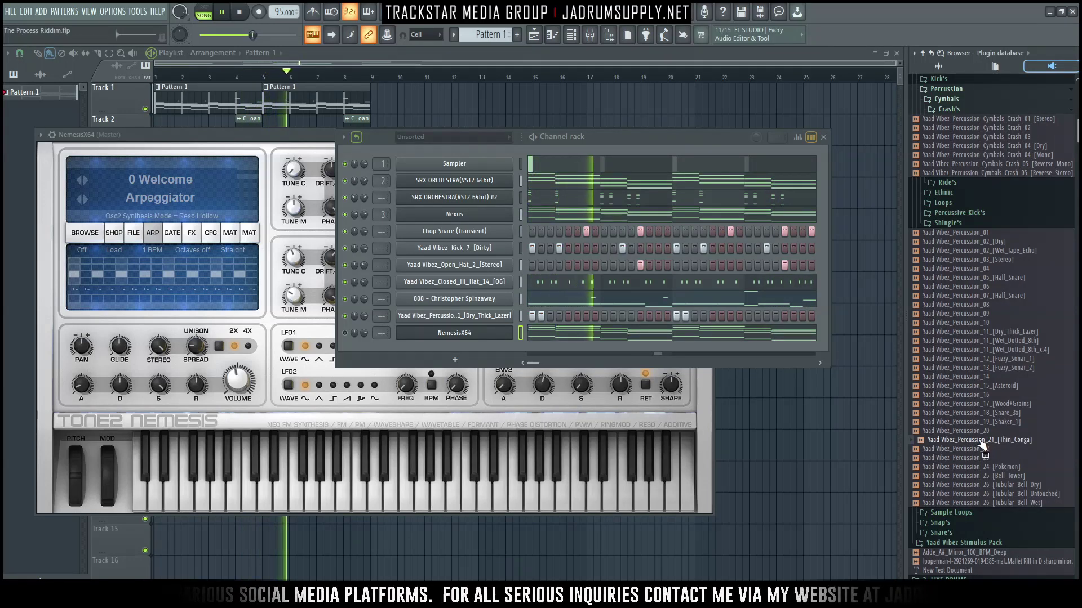
right_click(981, 440)
click(996, 450)
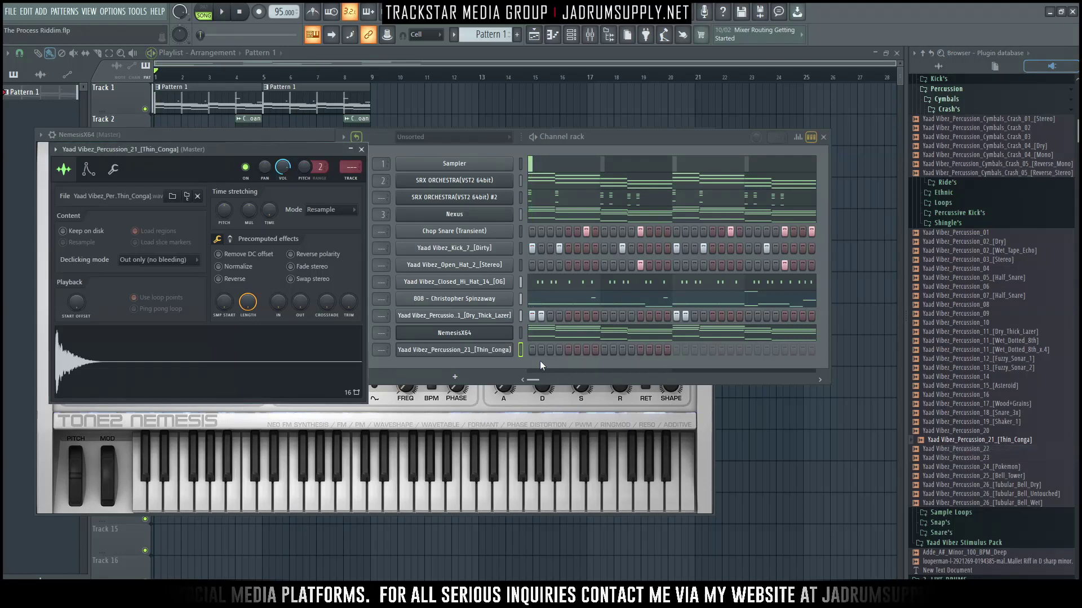
Step: Program Thin_Conga hits on steps 4, 7, 11 and 13 and continue the rhythm through the second sixteen steps
click(559, 350)
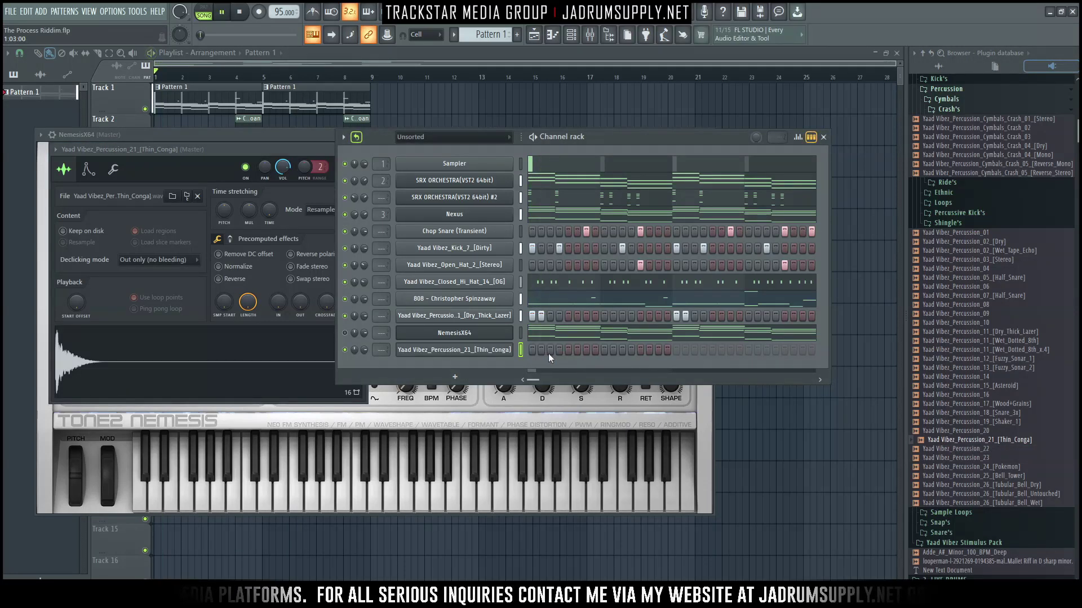
click(586, 349)
click(595, 350)
click(595, 350)
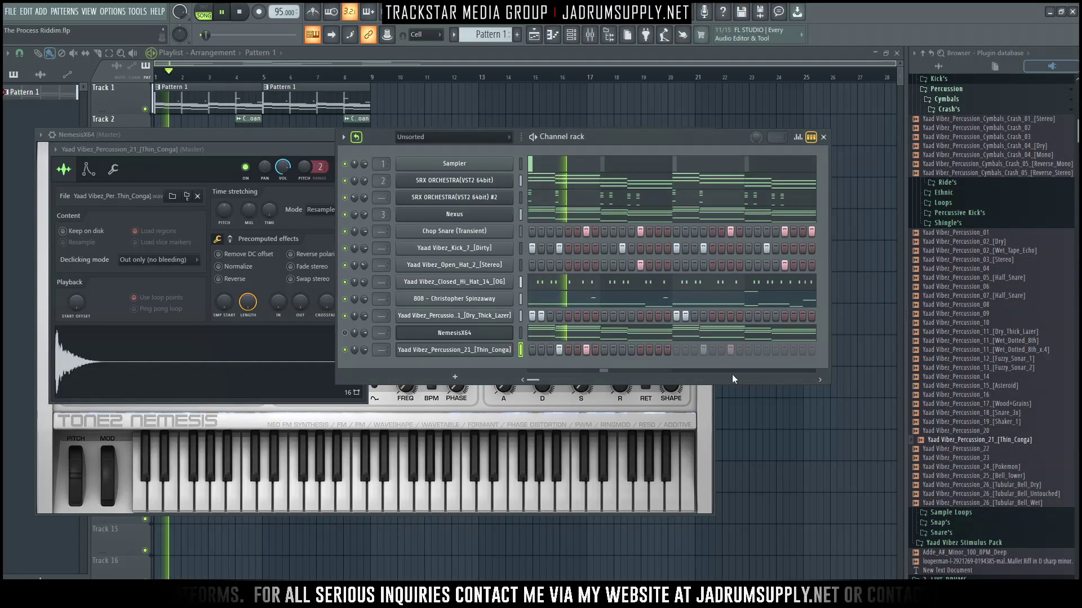
click(623, 350)
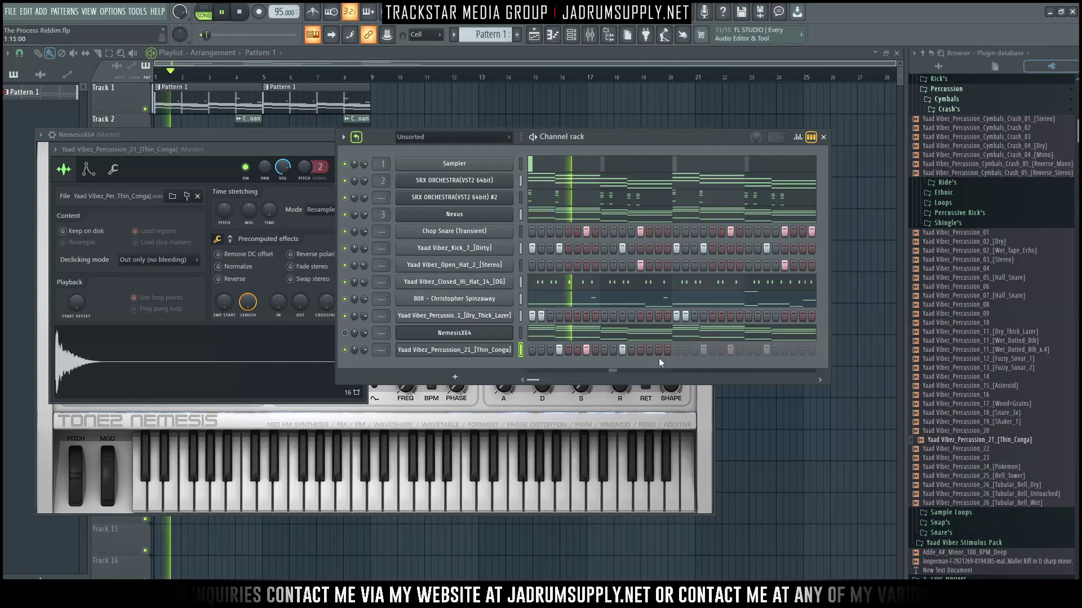
key(space)
key(space)
click(640, 350)
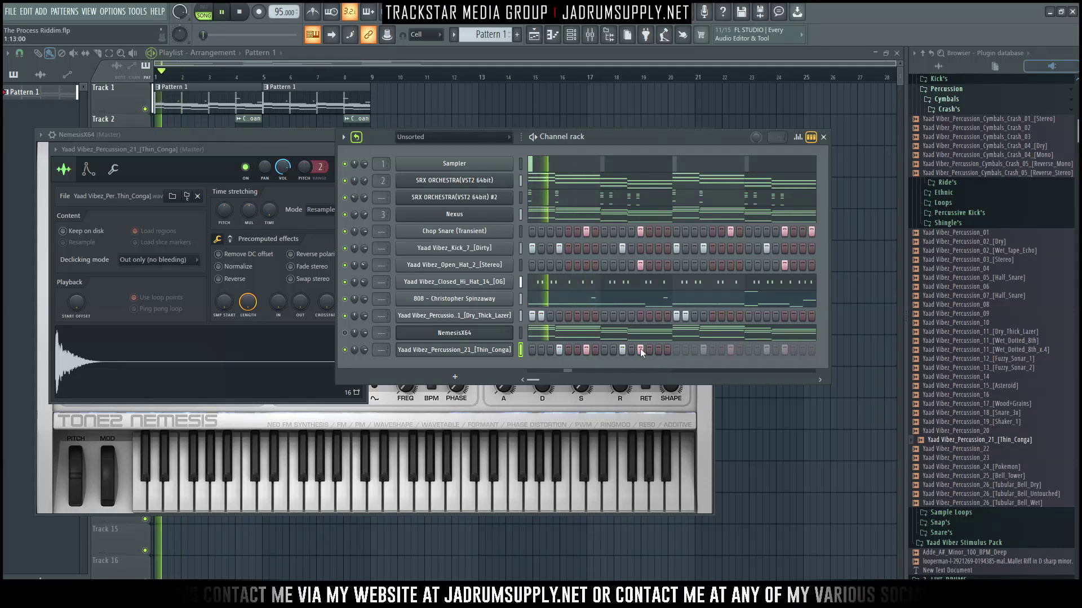
click(765, 351)
click(784, 350)
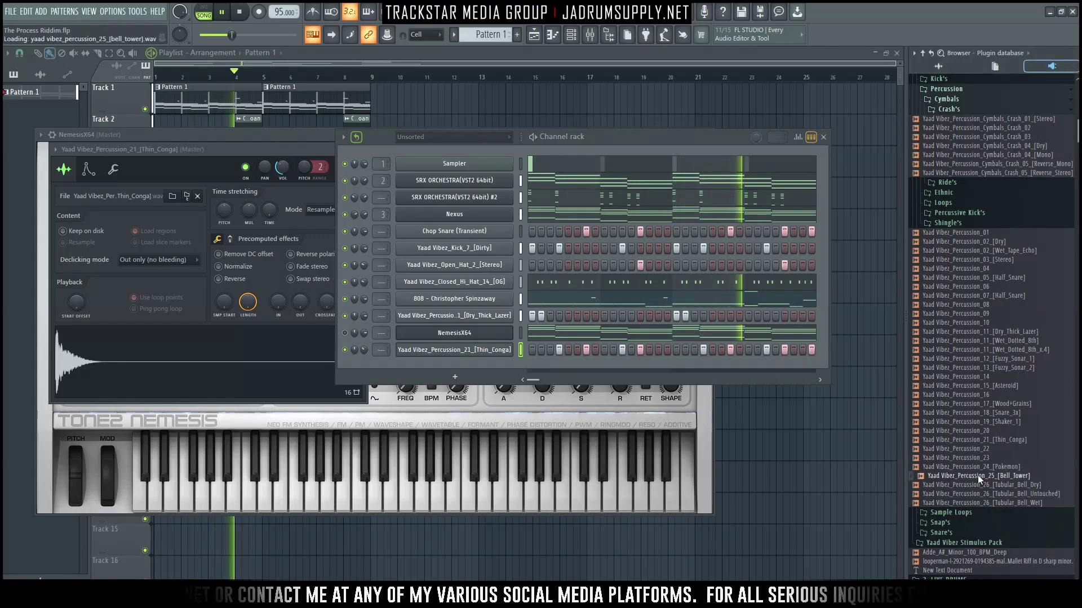
Step: Preview more percussion samples during playback and open Yaad Vibez_Percussion_22 in a new channel
click(960, 431)
click(980, 450)
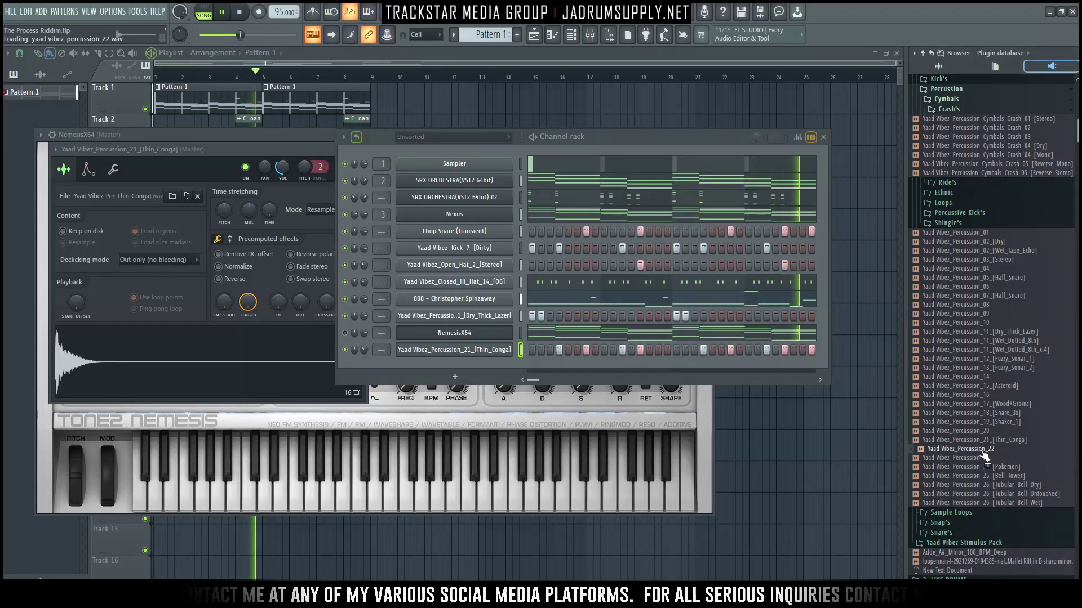
right_click(985, 451)
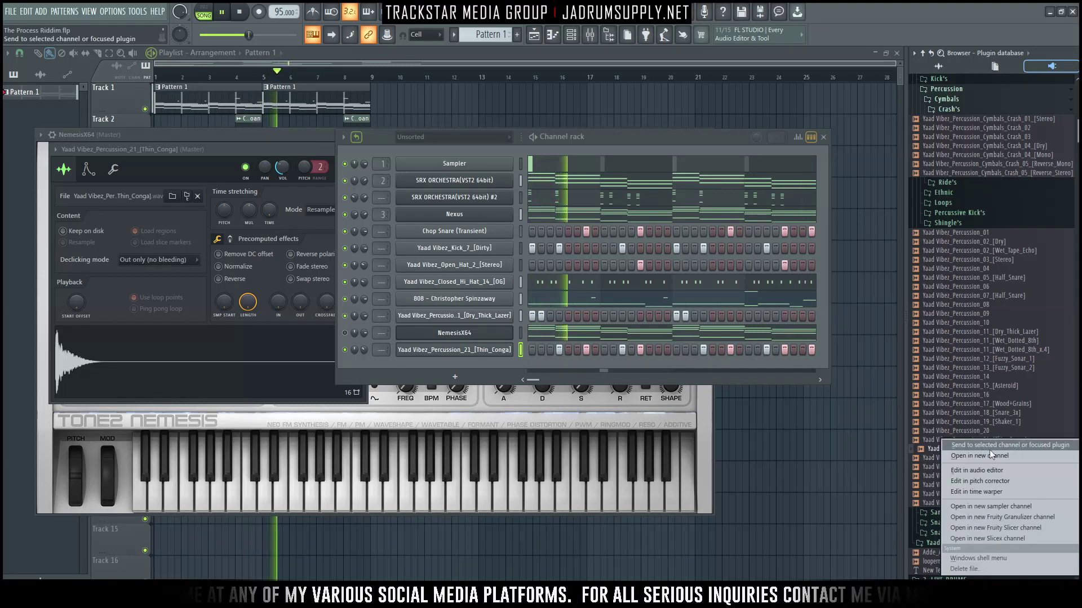
click(989, 457)
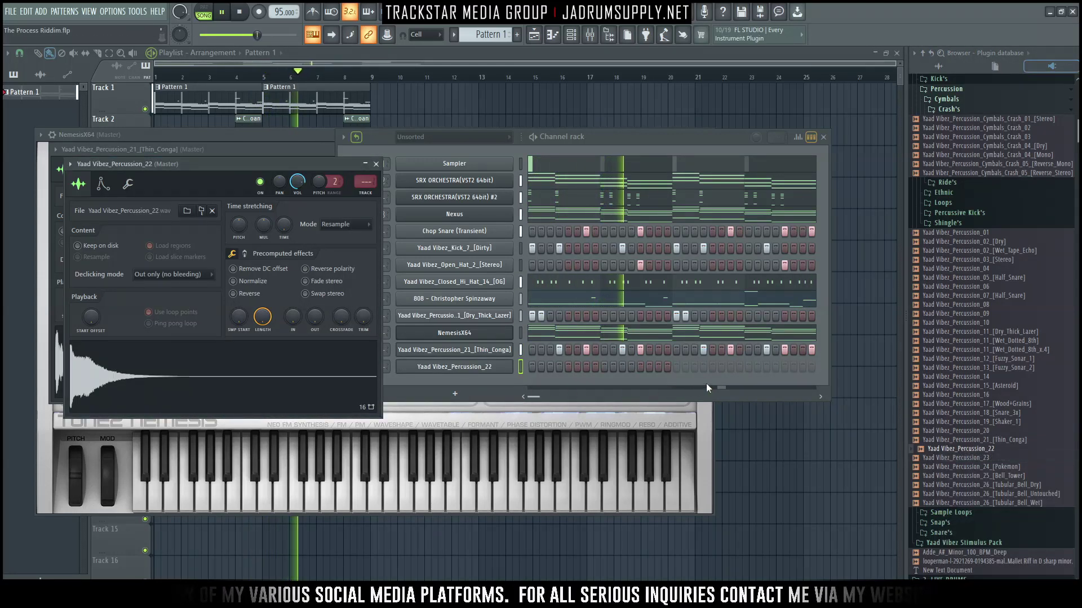
Step: Program Percussion_22 hits on steps 7 and 23 and lower its channel volume to about 40%
click(730, 367)
click(586, 367)
scroll(364, 367, down, 8)
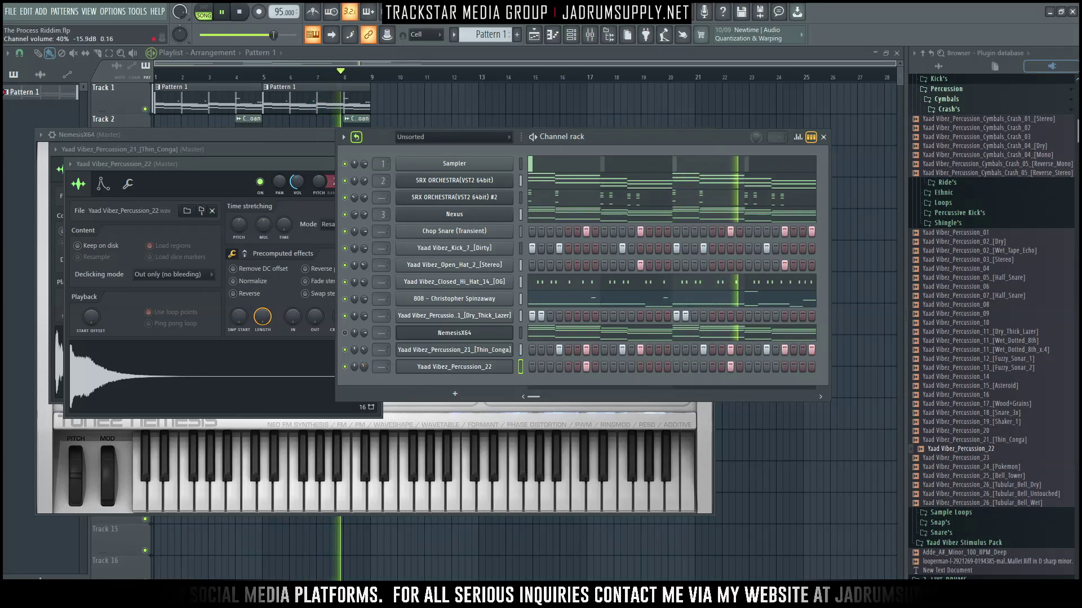
scroll(364, 366, down, 5)
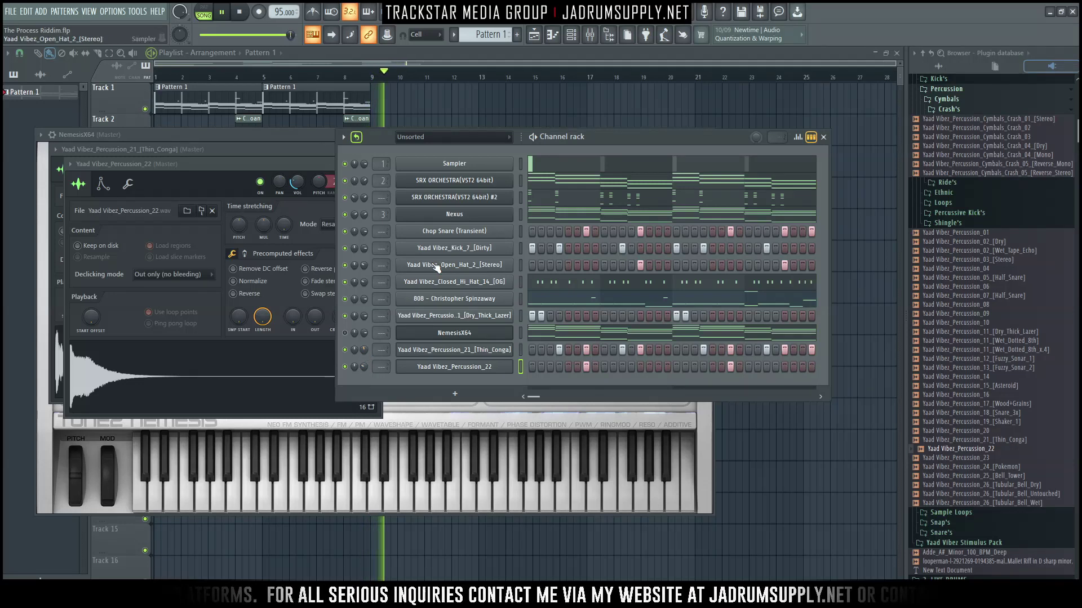
Step: Split the second reverse crash clip on Track 4 at bar 9 and move its tail to Track 6 at bar 1
click(448, 120)
drag(388, 188, 371, 244)
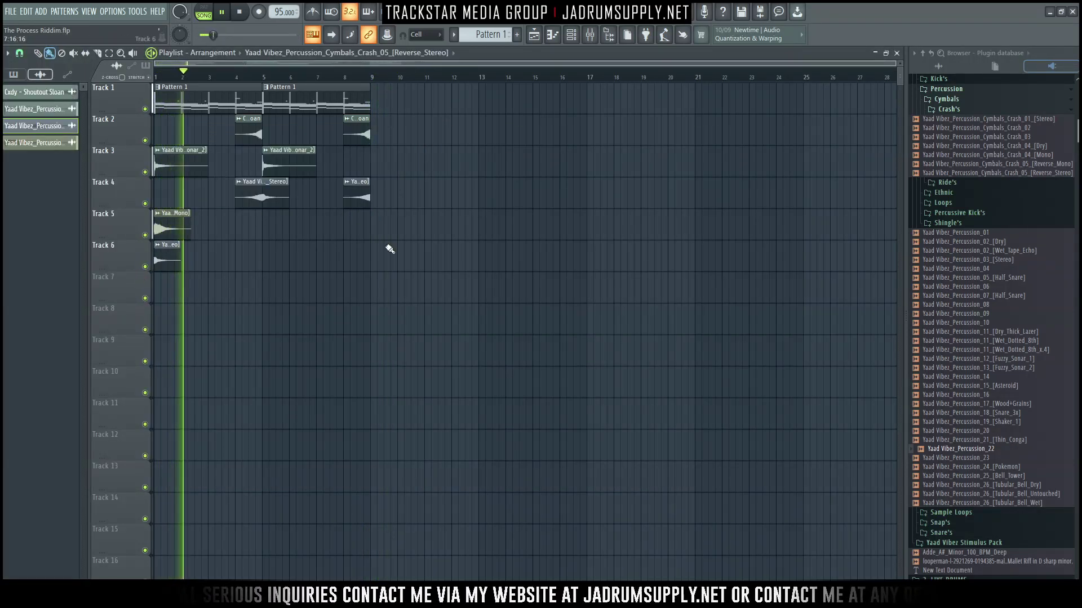
Step: Open the NemesisX64 instrument from the Unsorted channel group, solo its channel and play the arrangement
key(F6)
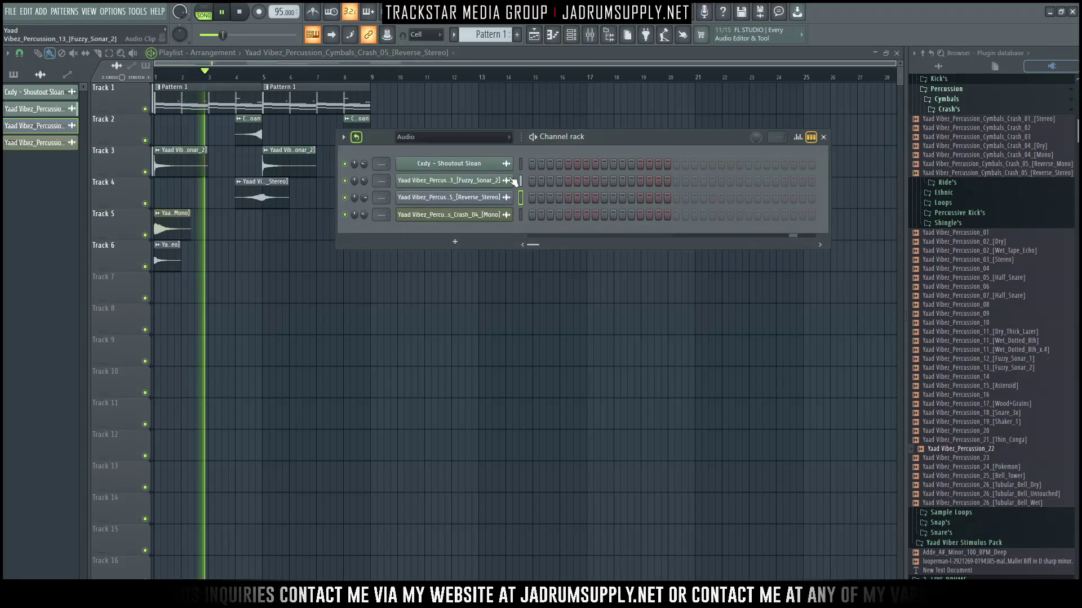
click(655, 138)
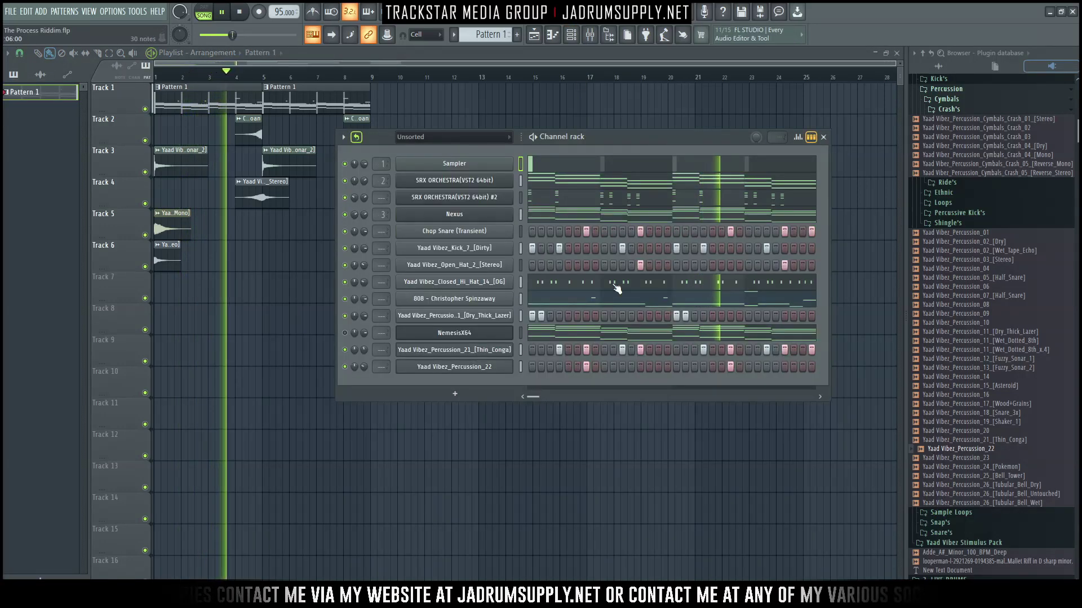
key(space)
click(452, 334)
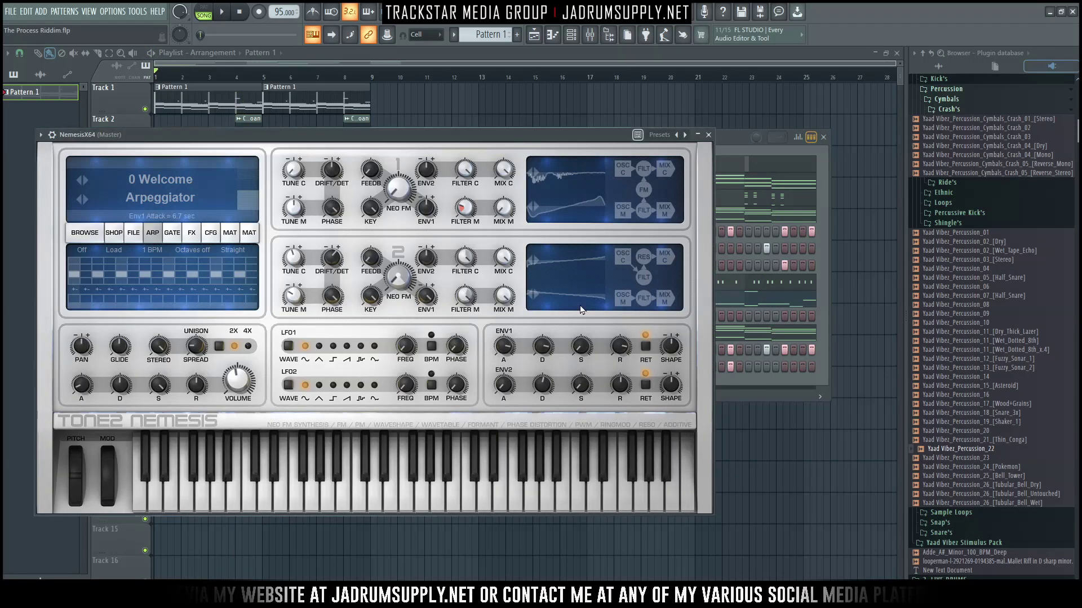
key(F6)
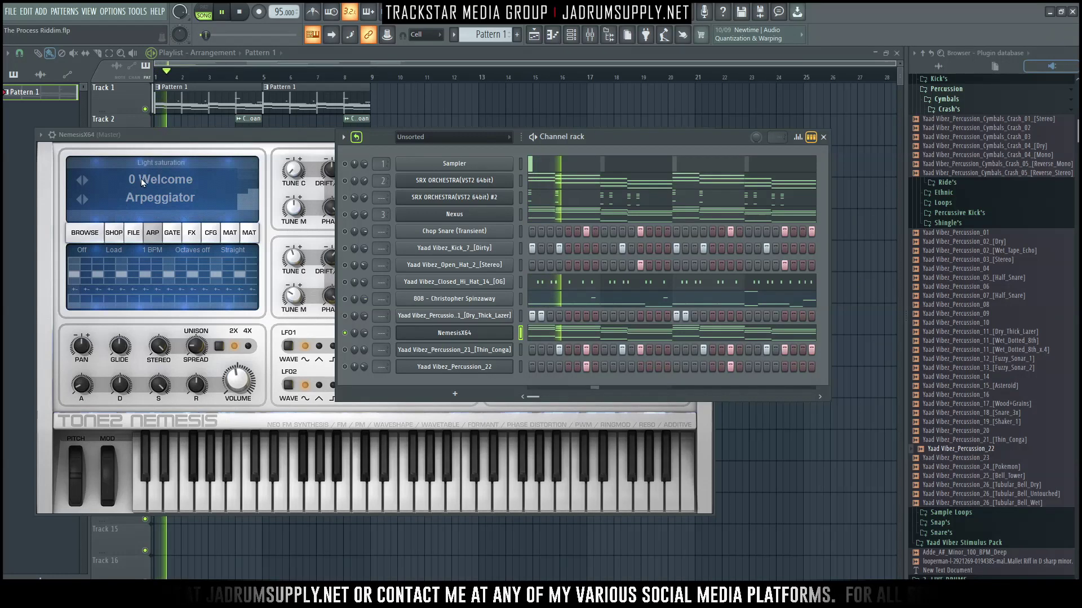
Step: Load the Nemesis Arpeggiator preset Year2020 MF and step backward through the presets to TranceSplit MF while the channel plays soloed
click(167, 188)
click(200, 485)
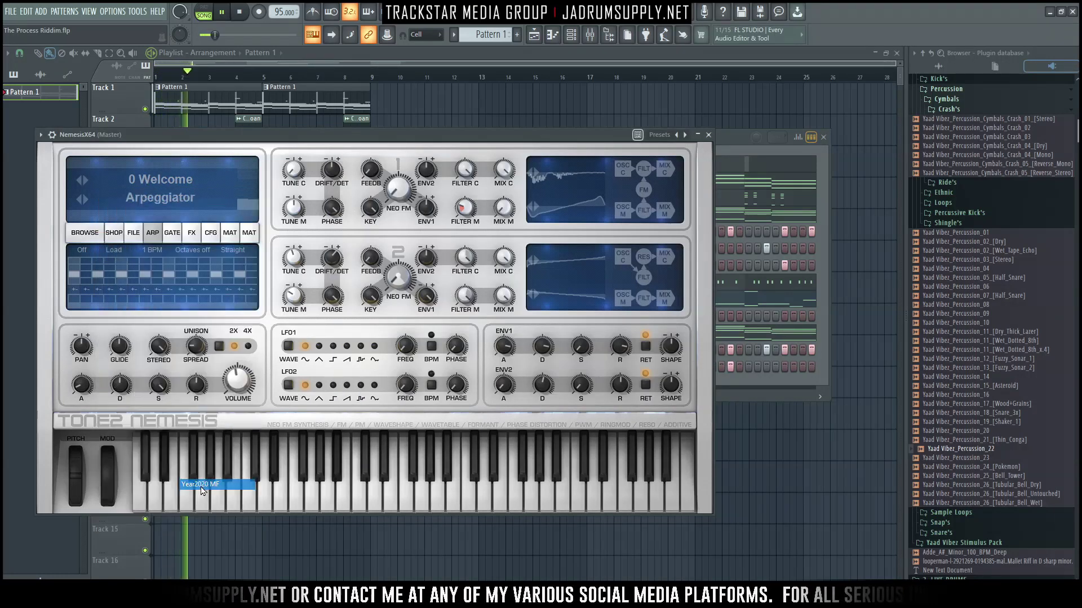
click(79, 180)
click(78, 179)
click(79, 180)
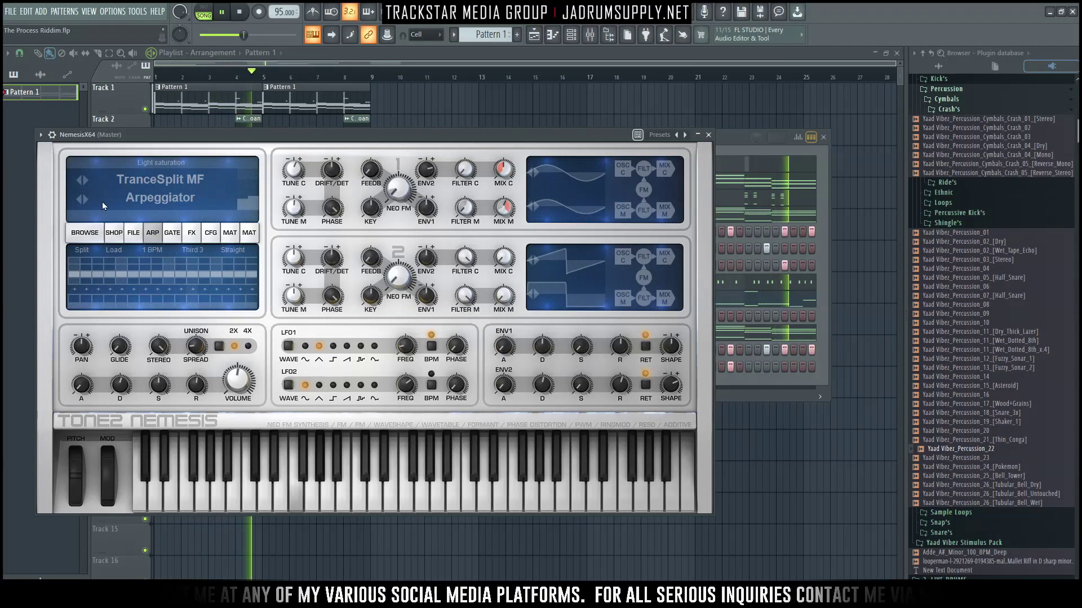
Step: Examine the NemesisX64 chord notes in the piano roll, including the lower octave, and return to the instrument
click(796, 343)
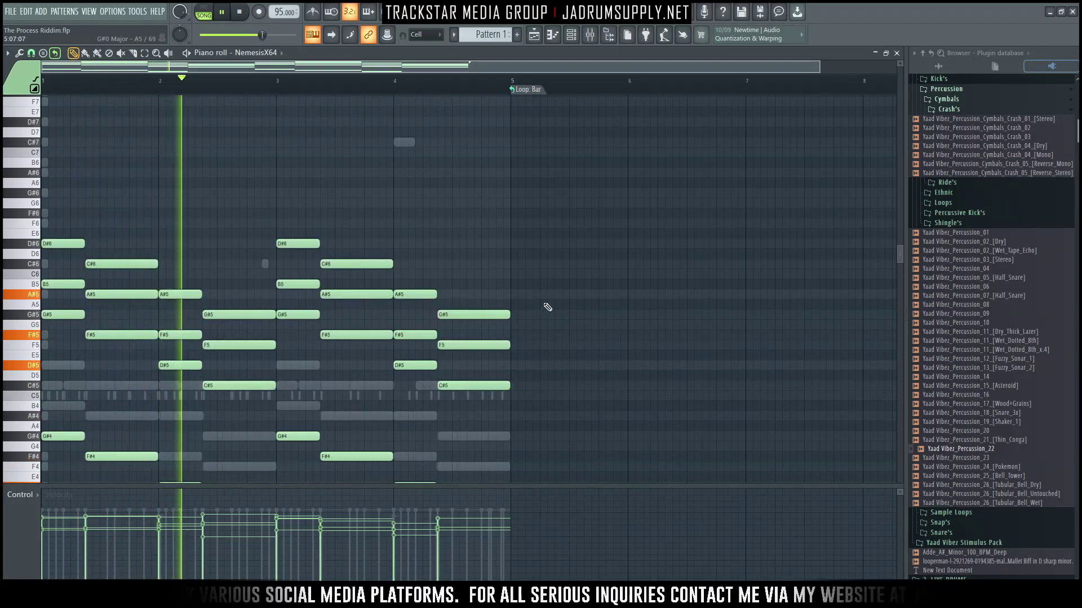
scroll(545, 296, down, 3)
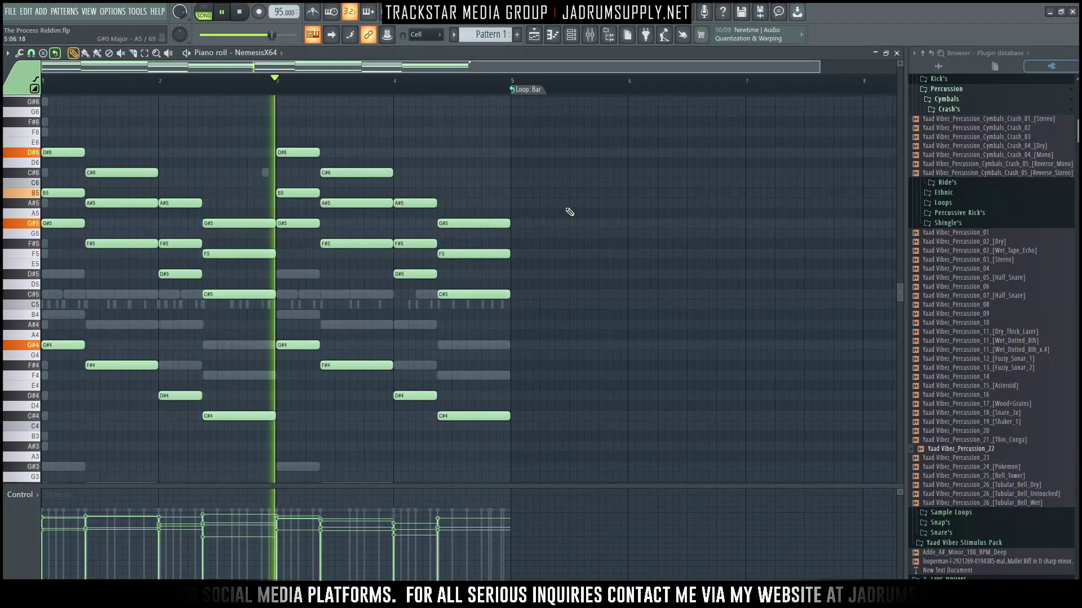
click(570, 35)
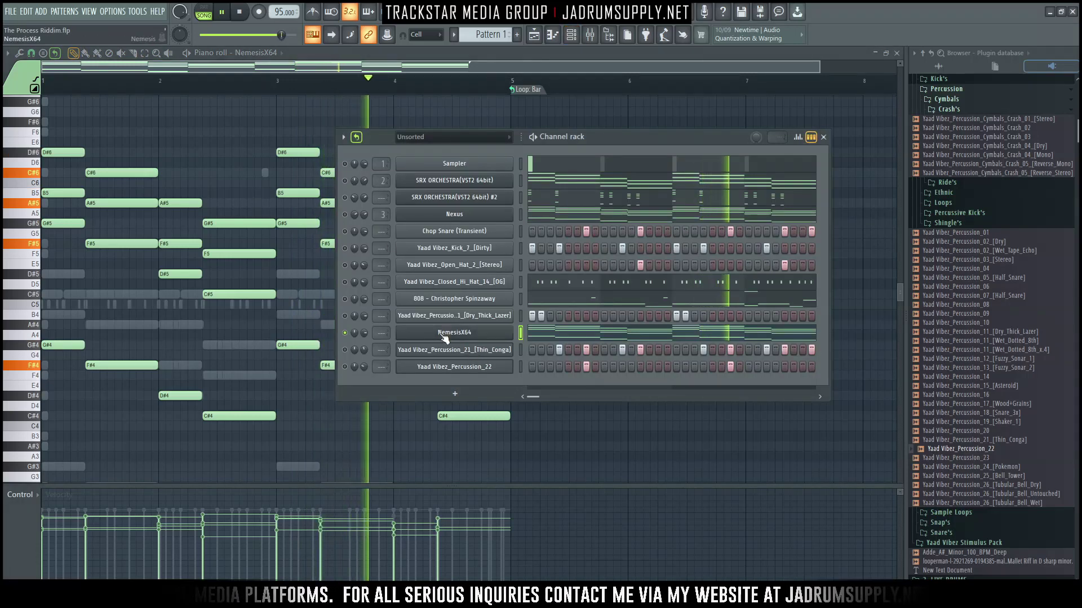
click(454, 333)
Step: Audition earlier Nemesis Arpeggiator presets one by one, from Trance Raise Arp MF back to Shuffle1 MF, during playback
click(79, 181)
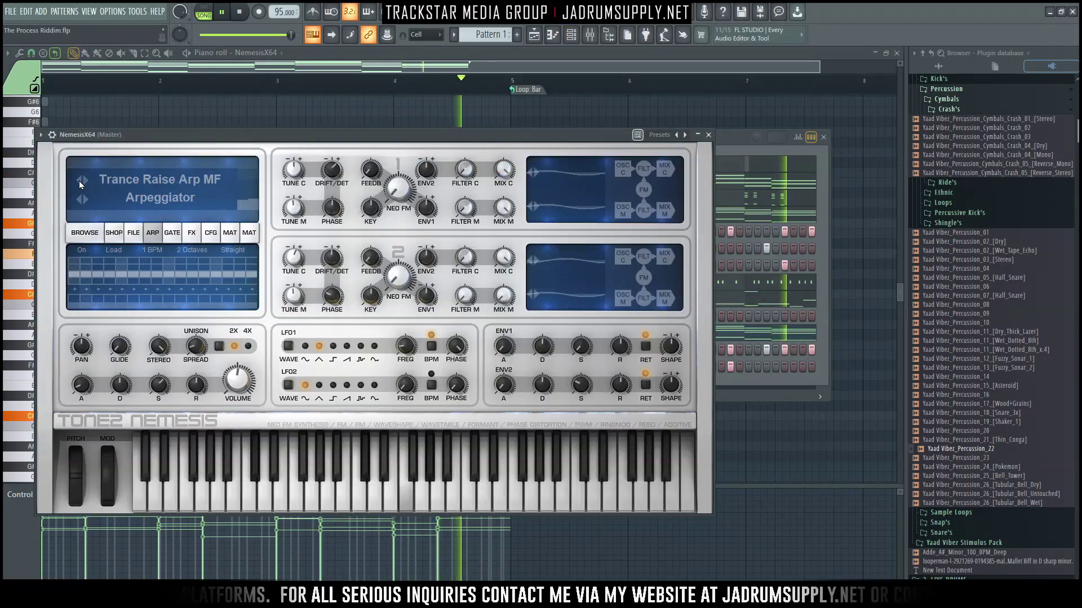
click(79, 181)
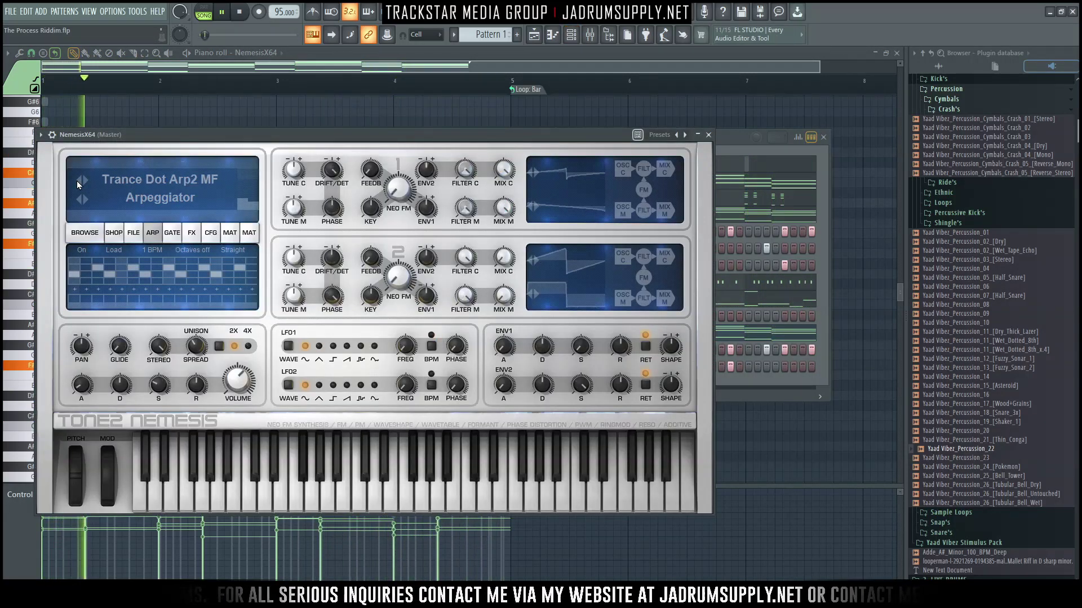
click(82, 183)
click(79, 183)
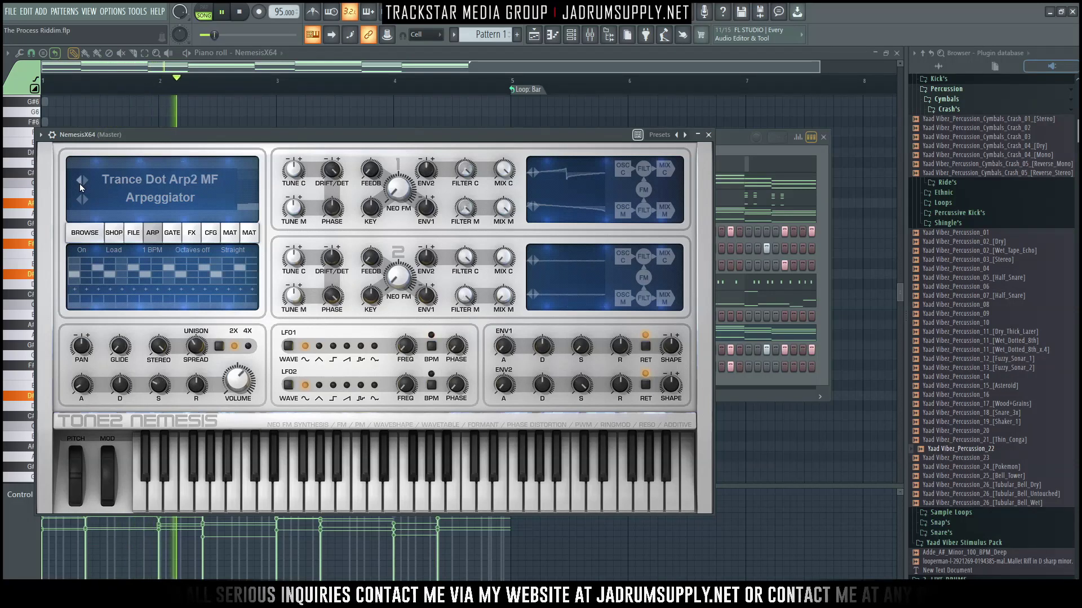
click(79, 184)
click(80, 184)
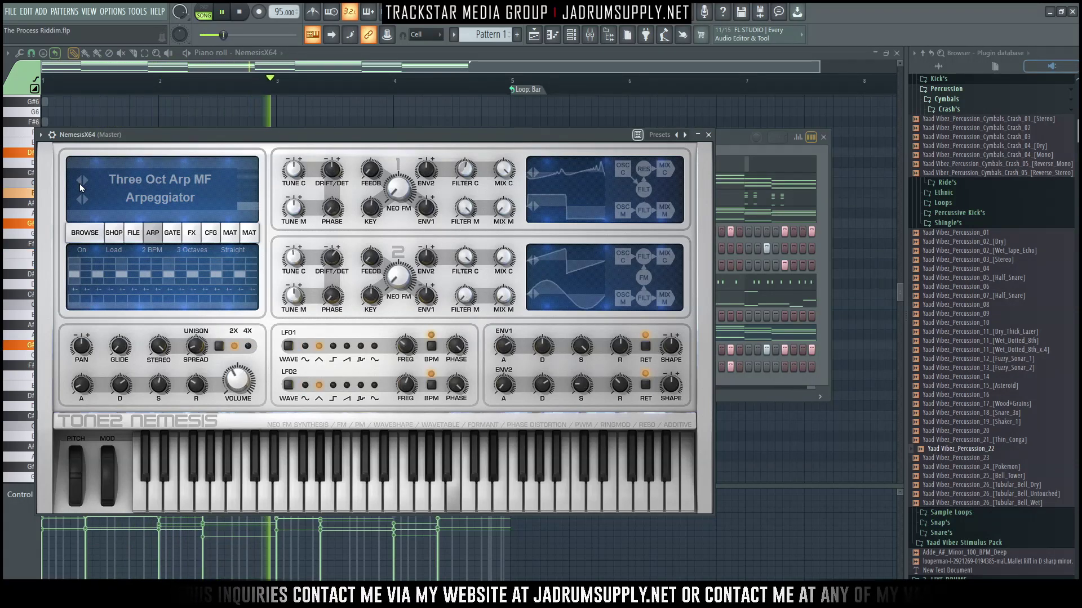
click(79, 183)
click(80, 184)
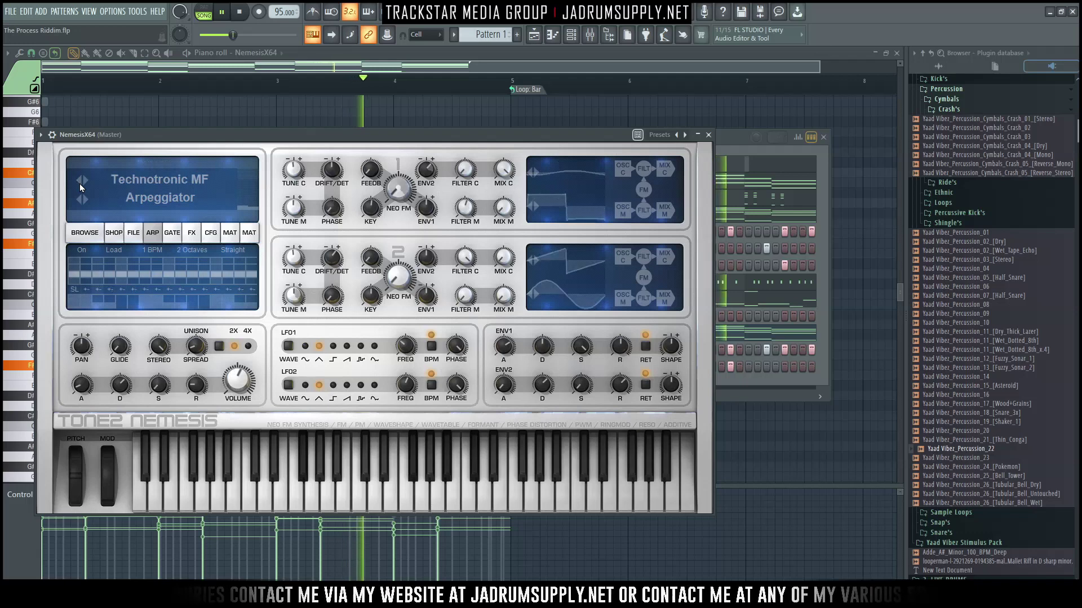
click(79, 184)
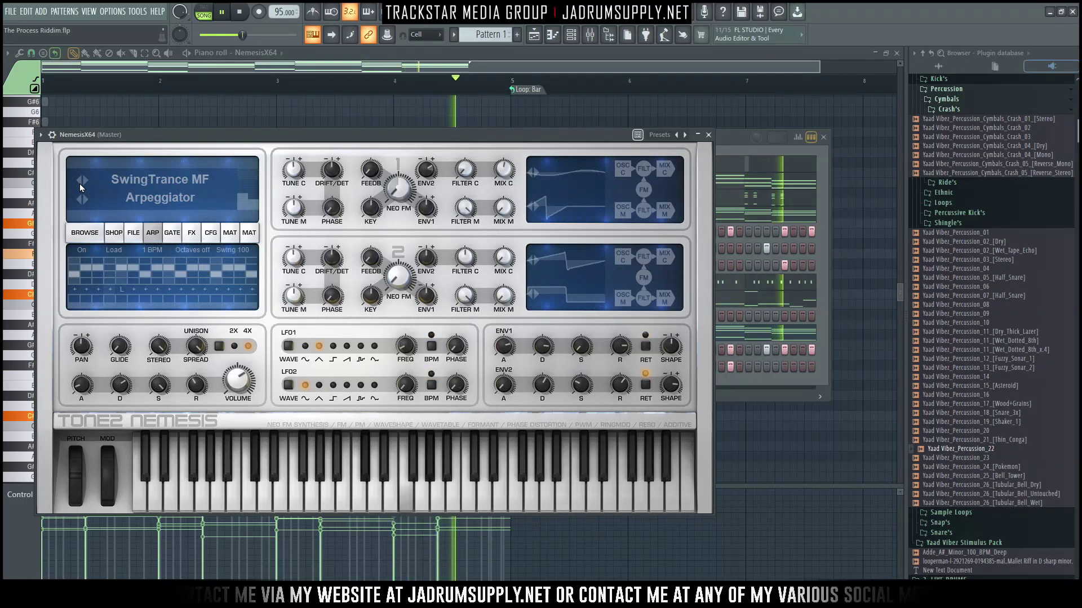
click(79, 184)
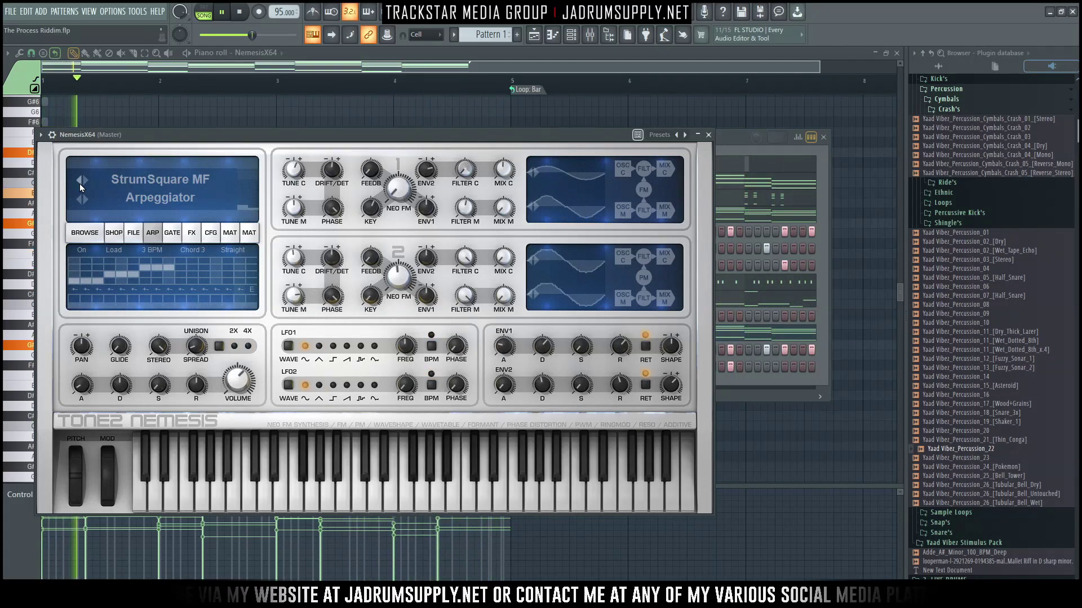
click(80, 183)
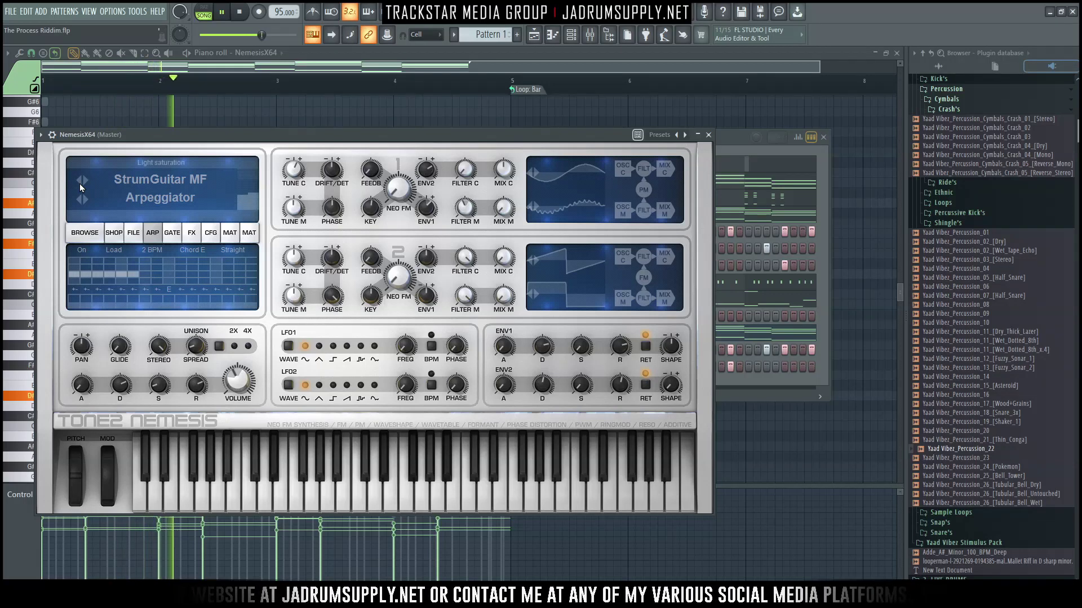
click(79, 184)
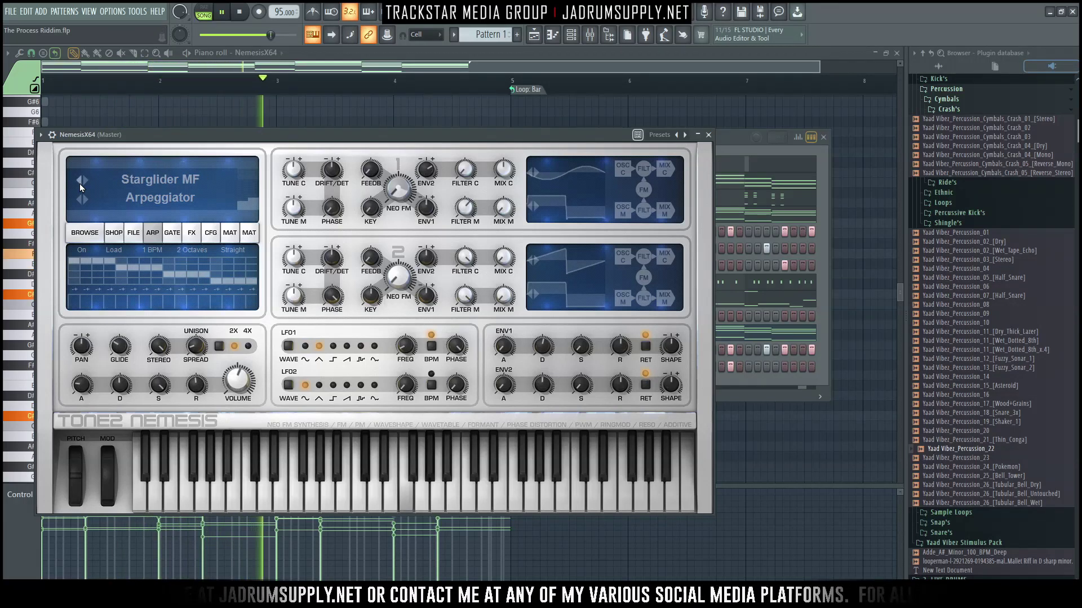
click(80, 184)
click(79, 184)
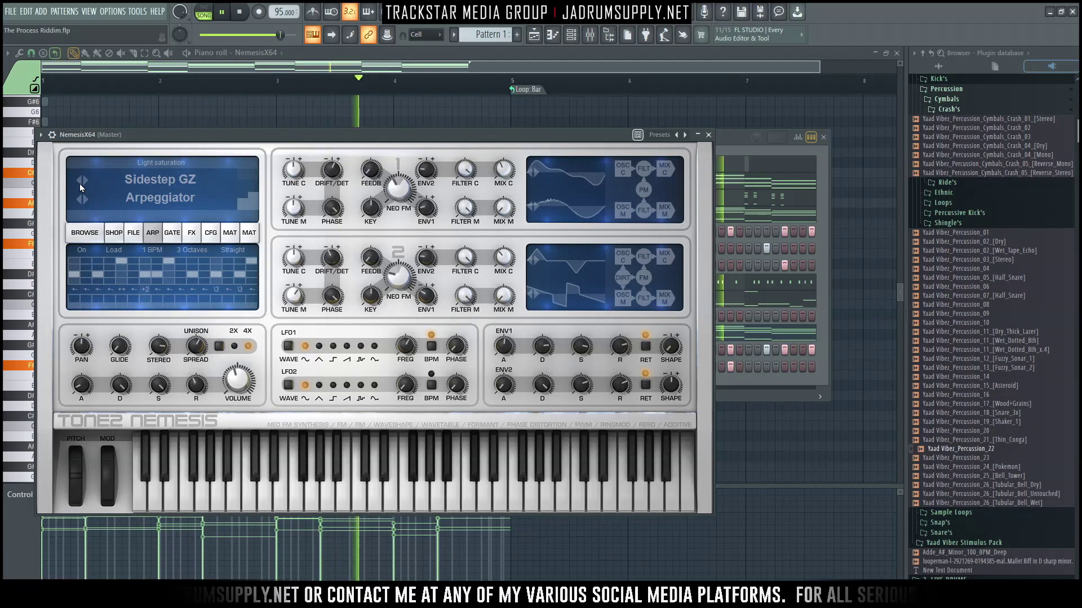
click(79, 184)
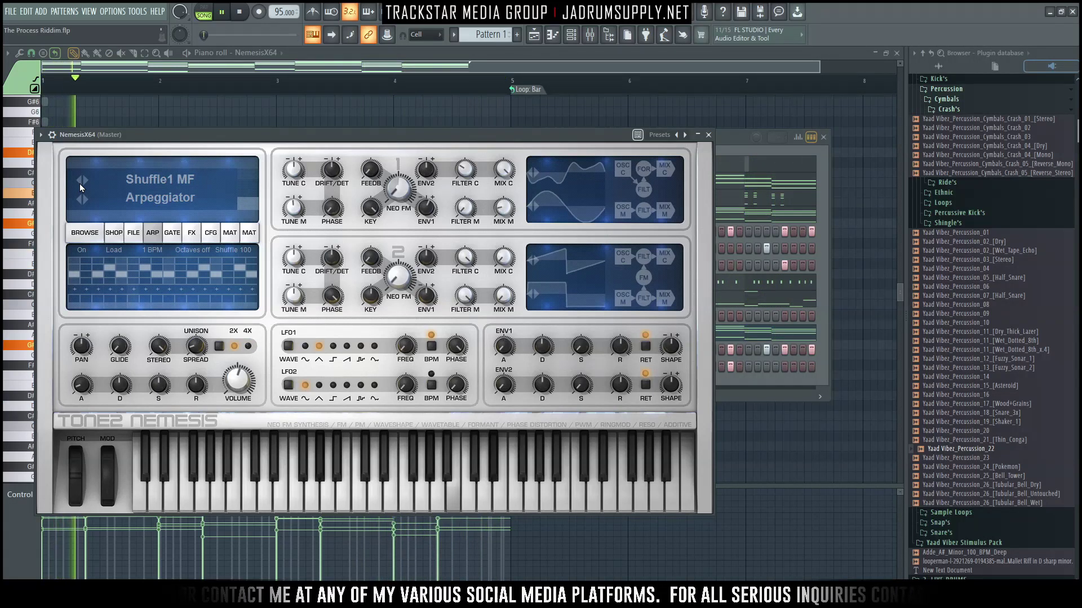
Step: Unsolo the NemesisX64 channel and step its Arpeggiator preset back to PunchyArp MF against the full beat
click(740, 157)
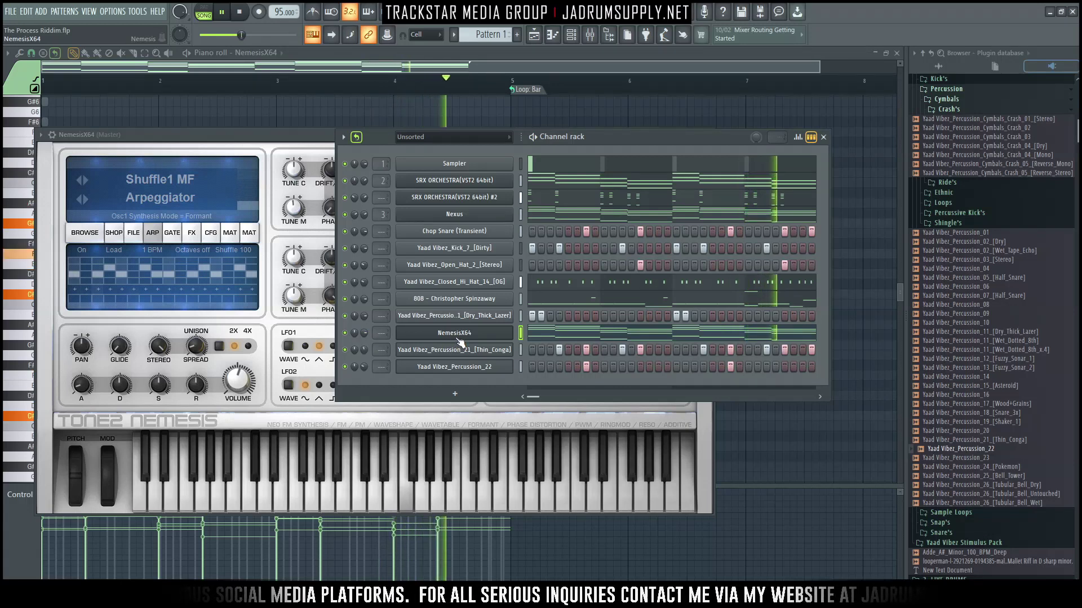
click(79, 181)
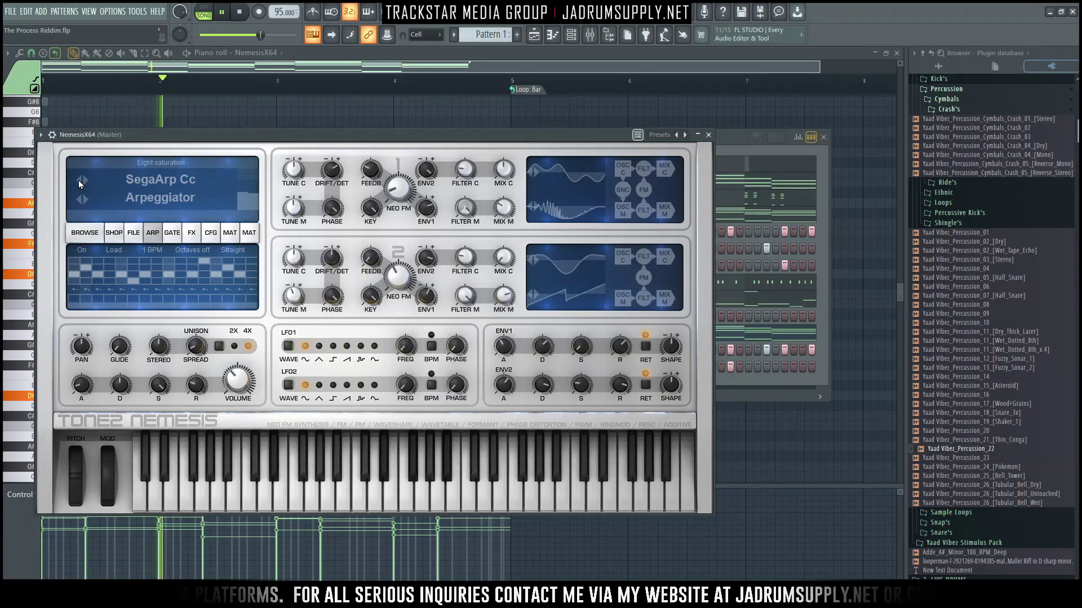
click(78, 180)
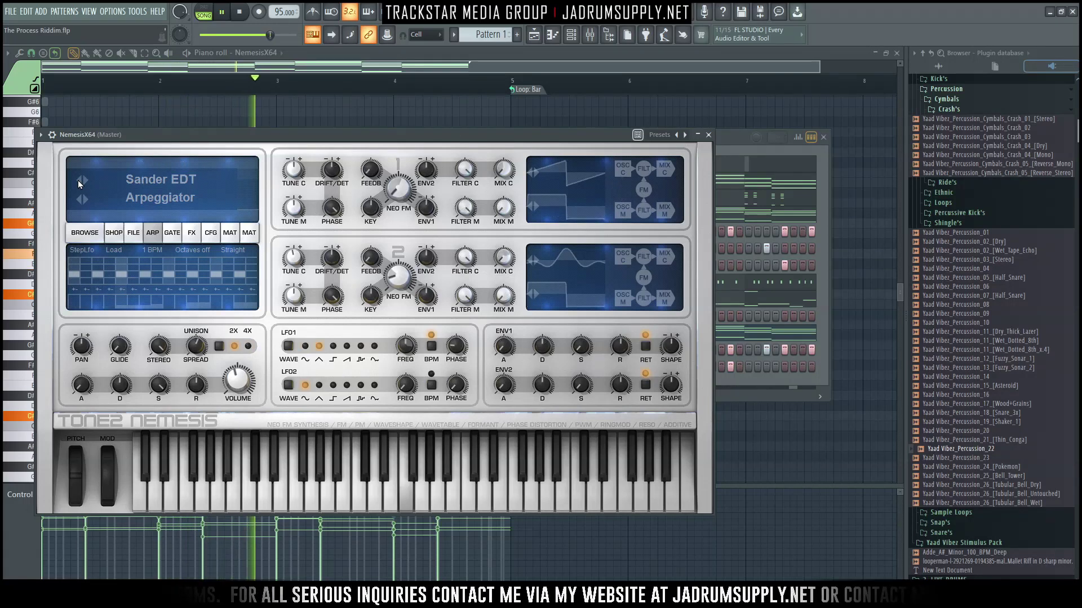
click(78, 181)
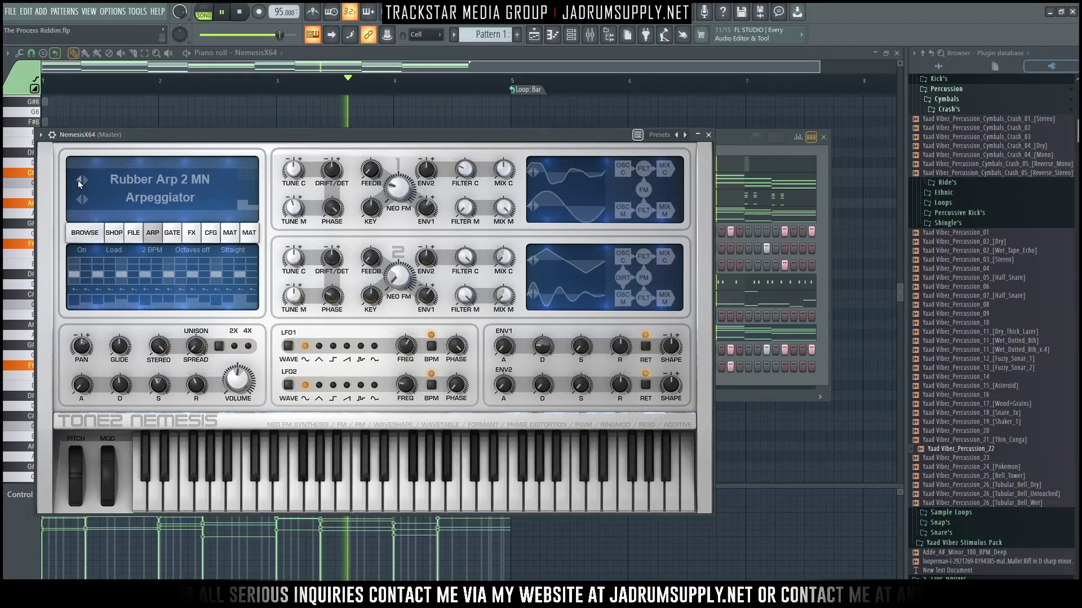
click(78, 180)
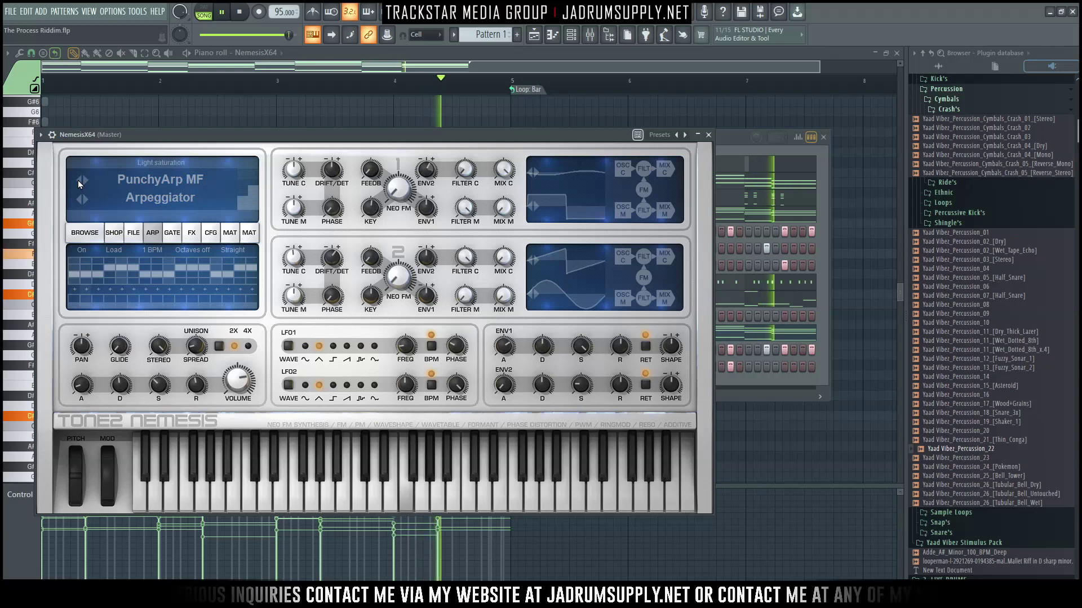
Step: Route the NemesisX64 channel to mixer track 4 and open that track in the mixer
click(734, 149)
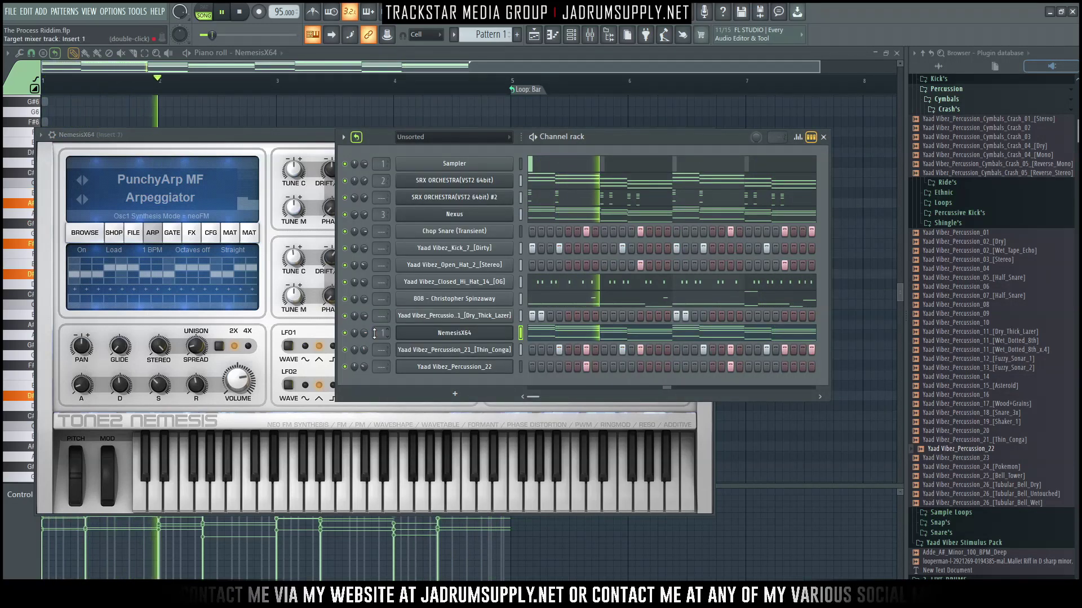
scroll(372, 333, up, 1)
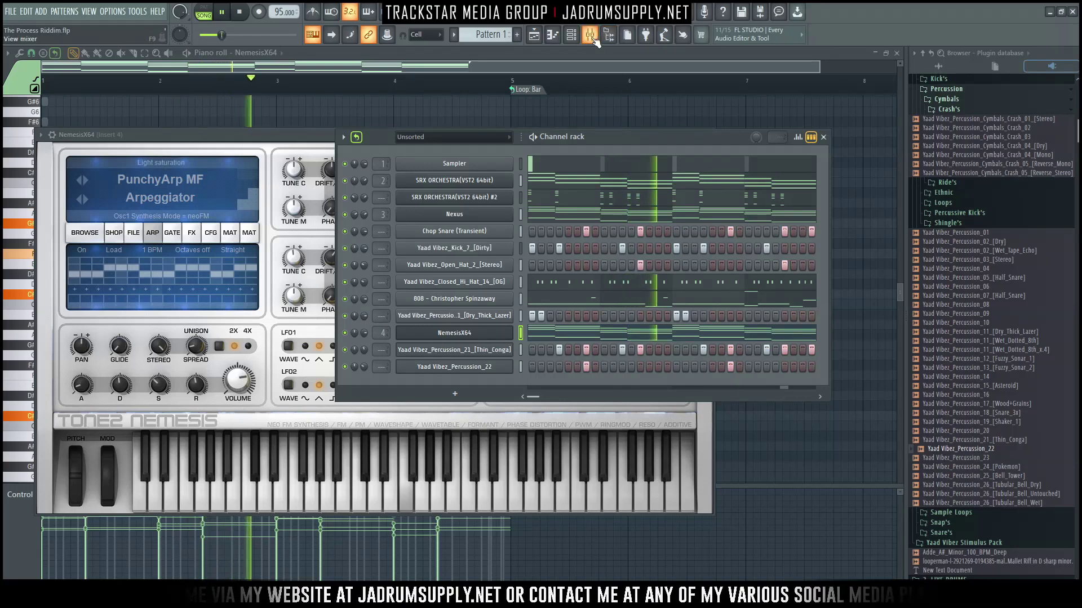
double_click(373, 333)
Step: Load FabFilter Pro-Q 3 into the first effect slot of mixer Insert 4
click(202, 311)
key(Escape)
click(201, 311)
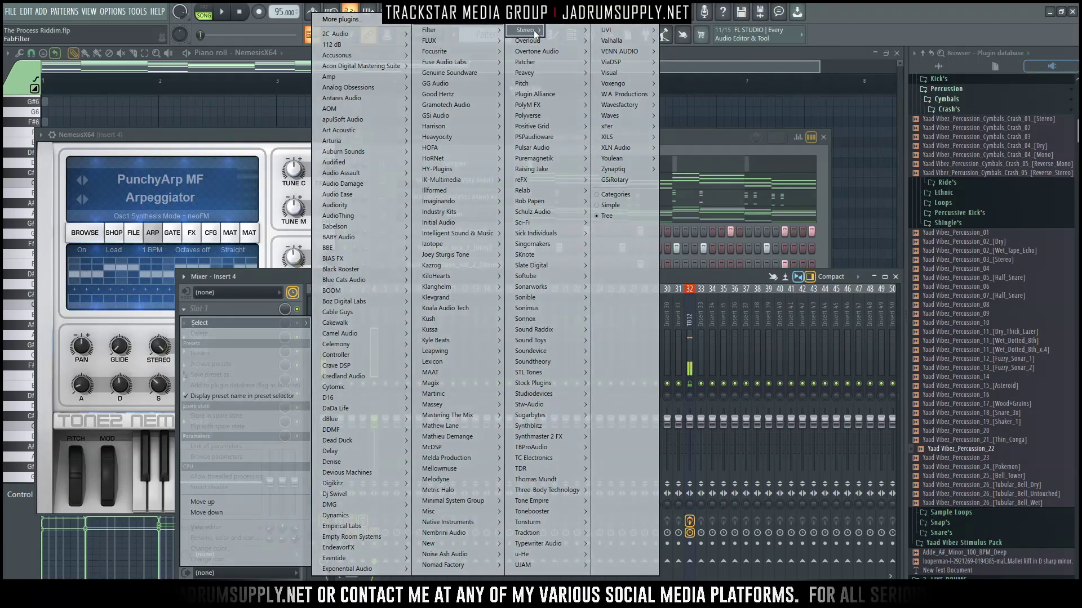
mouse_move(534, 34)
mouse_move(578, 54)
click(628, 83)
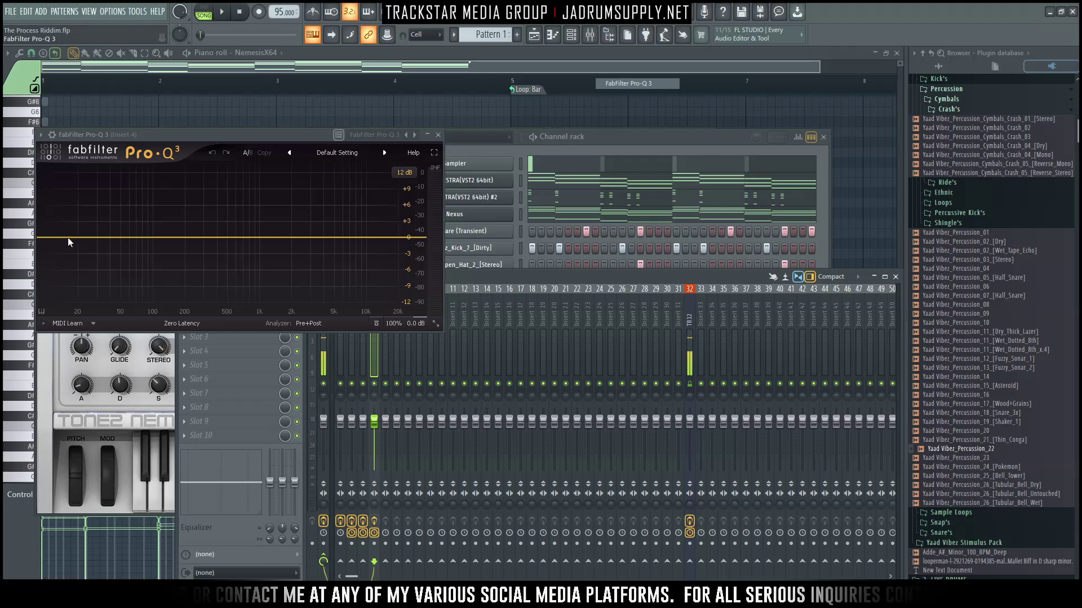
Step: Add a low-cut and a high-cut band in Pro-Q 3, pull both inward and restart playback
click(68, 238)
click(398, 237)
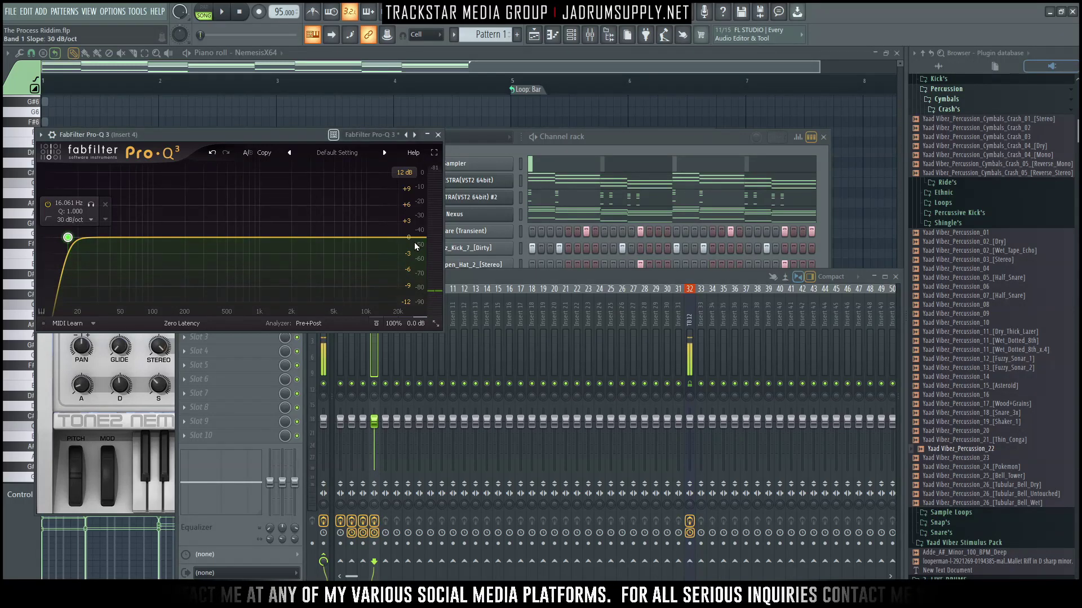
click(415, 245)
drag(414, 237, 344, 237)
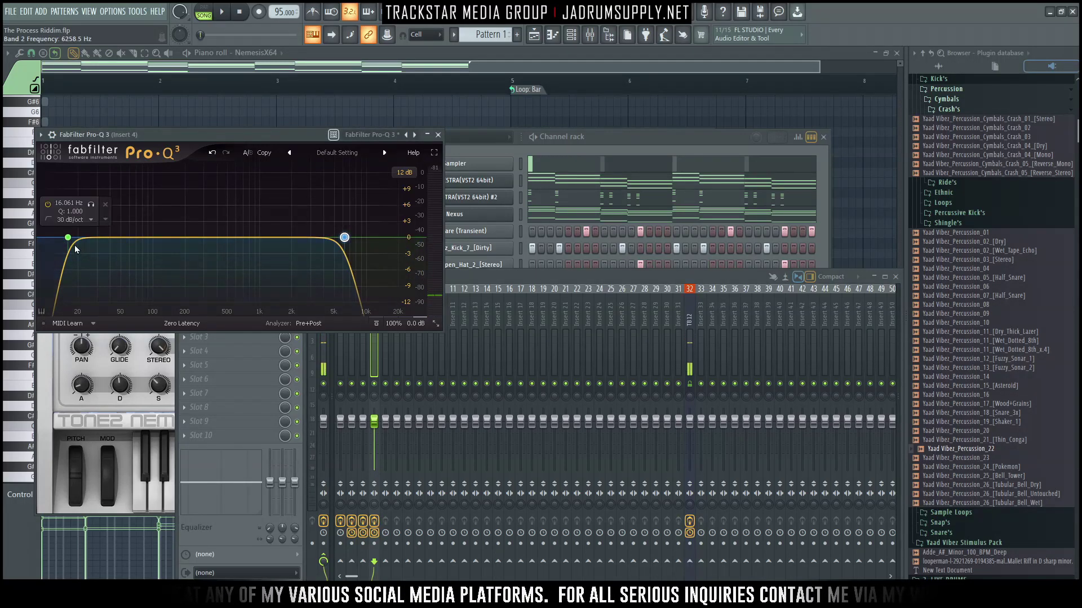
drag(69, 238, 279, 243)
key(space)
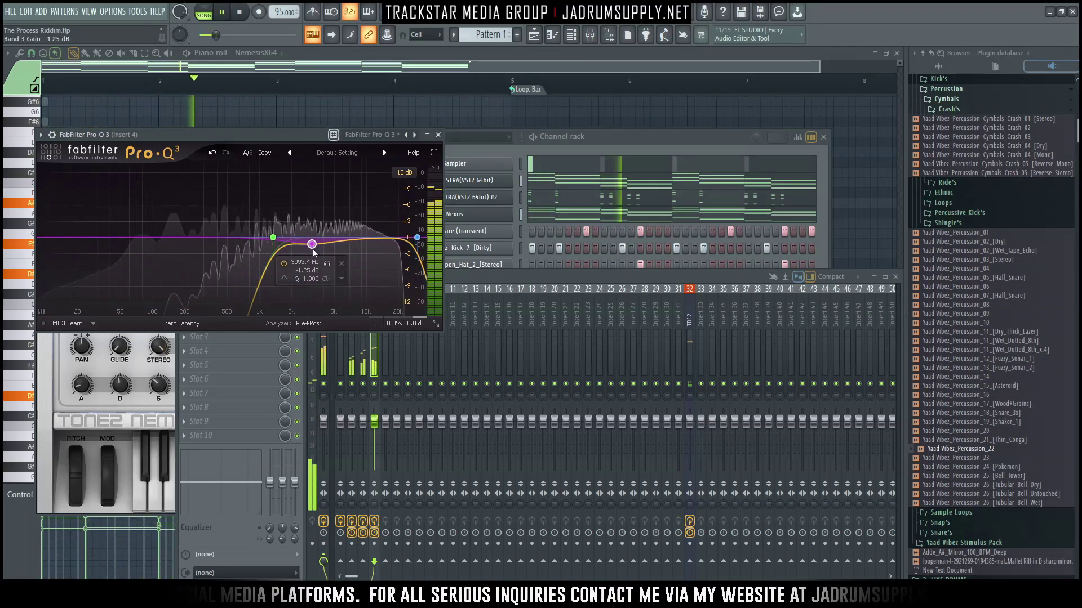
Step: Delete the extra mid-range EQ band, then move the low cut to about 150 Hz and the high cut to about 6.5 kHz
right_click(312, 245)
click(272, 237)
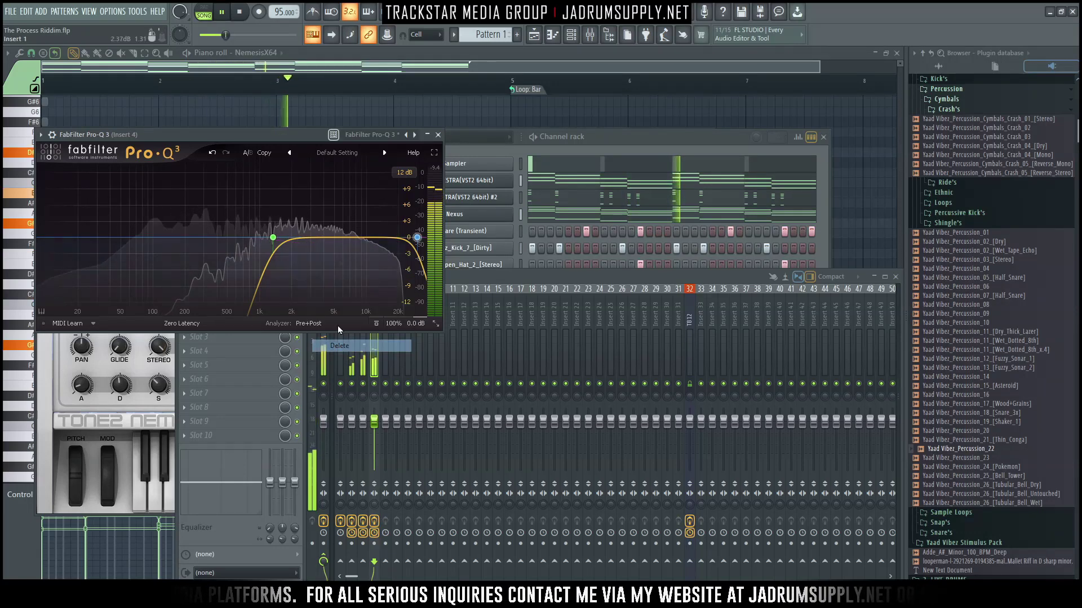
drag(273, 238, 201, 245)
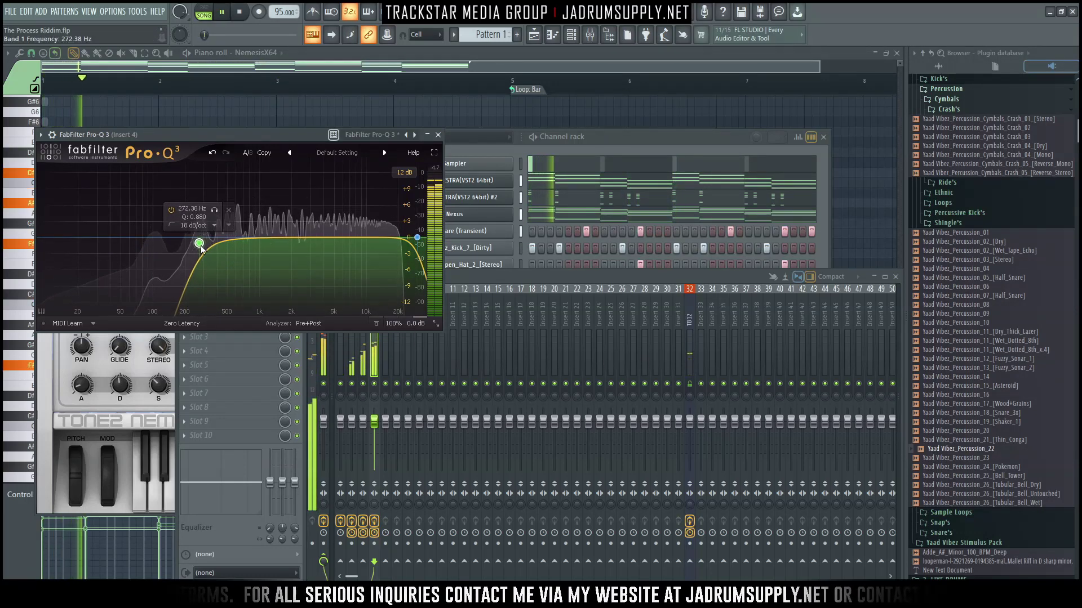
drag(417, 237, 170, 244)
Step: Lower the Insert 4 fader, close the equalizer, return to the channel rack and stop playback
drag(374, 421, 374, 439)
click(427, 178)
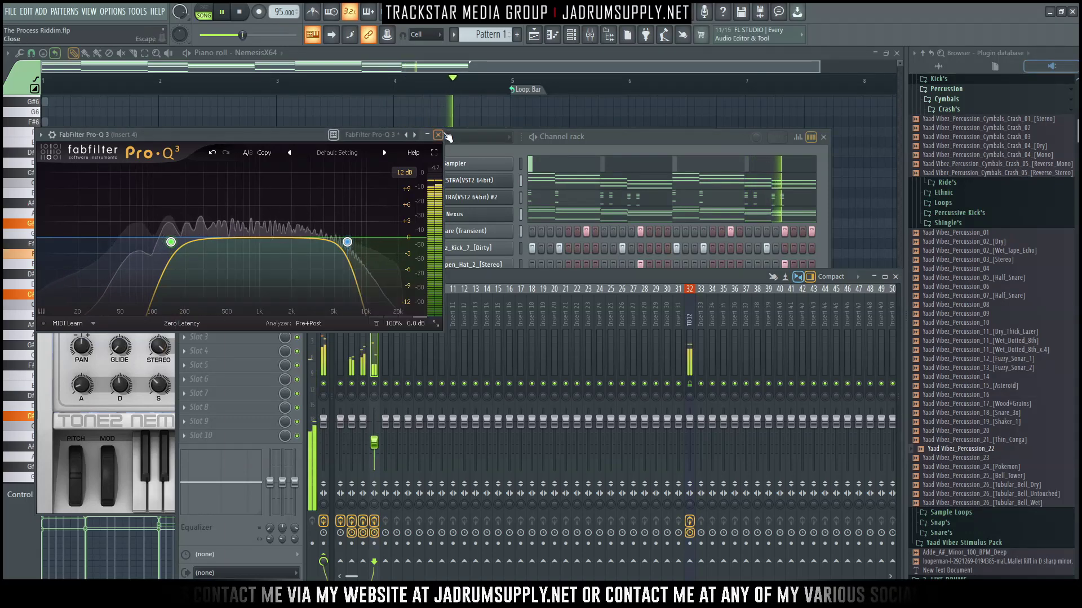
click(437, 134)
click(639, 137)
key(space)
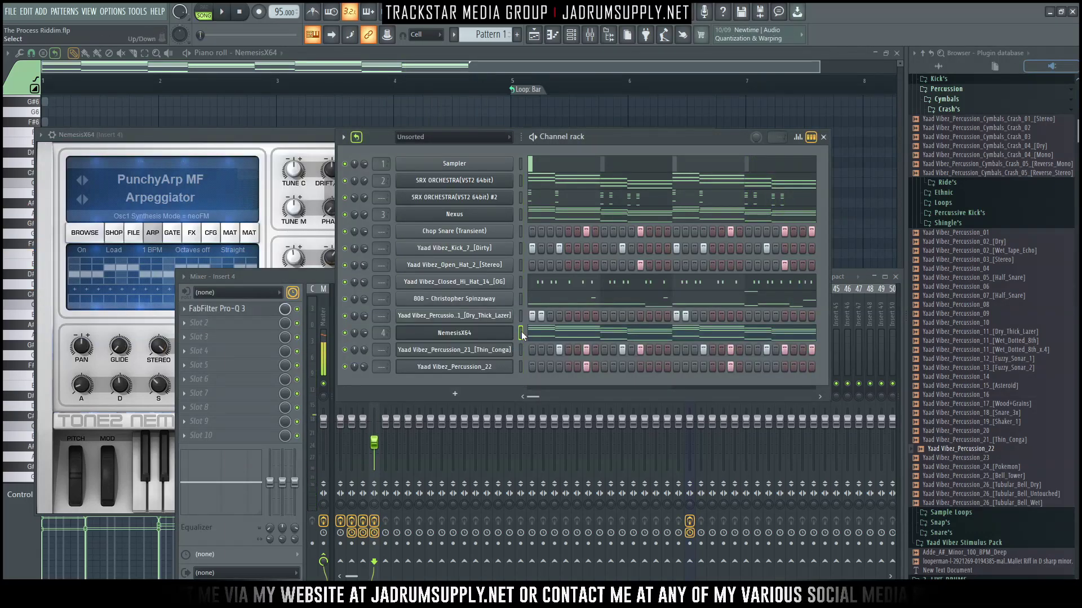
Step: Add a MusicLab RealGuitar channel, load its Steel Stereo (290MB) guitar and set it to Chords mode
click(456, 394)
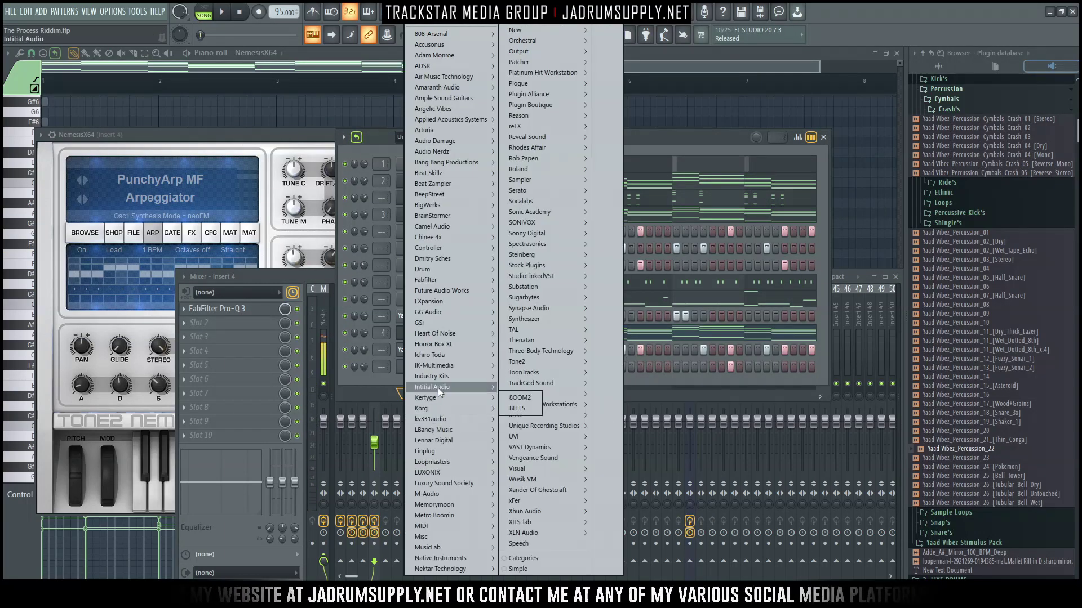
mouse_move(449, 485)
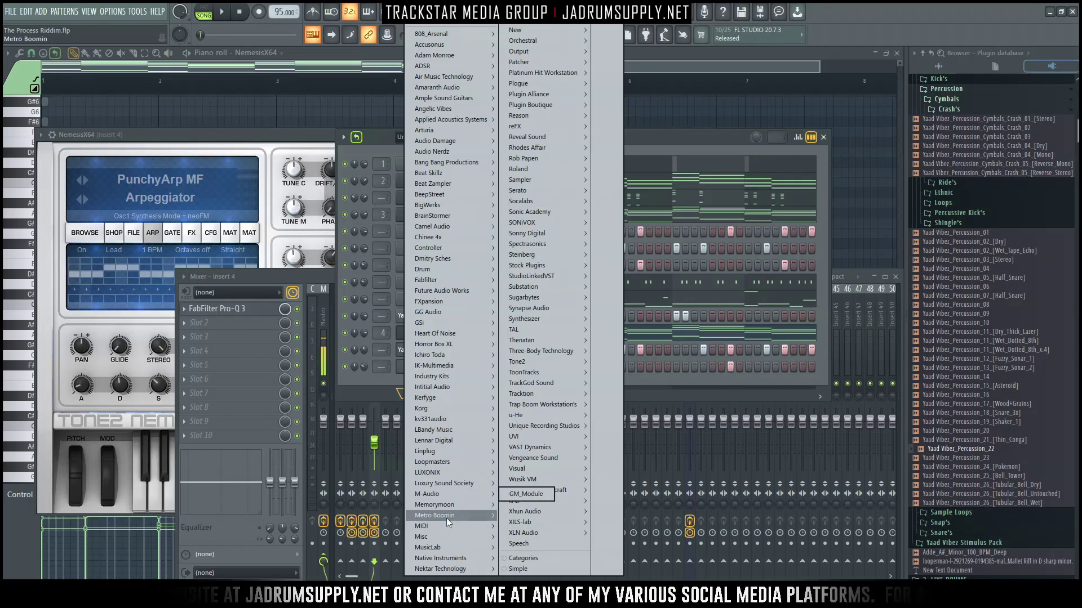
mouse_move(471, 550)
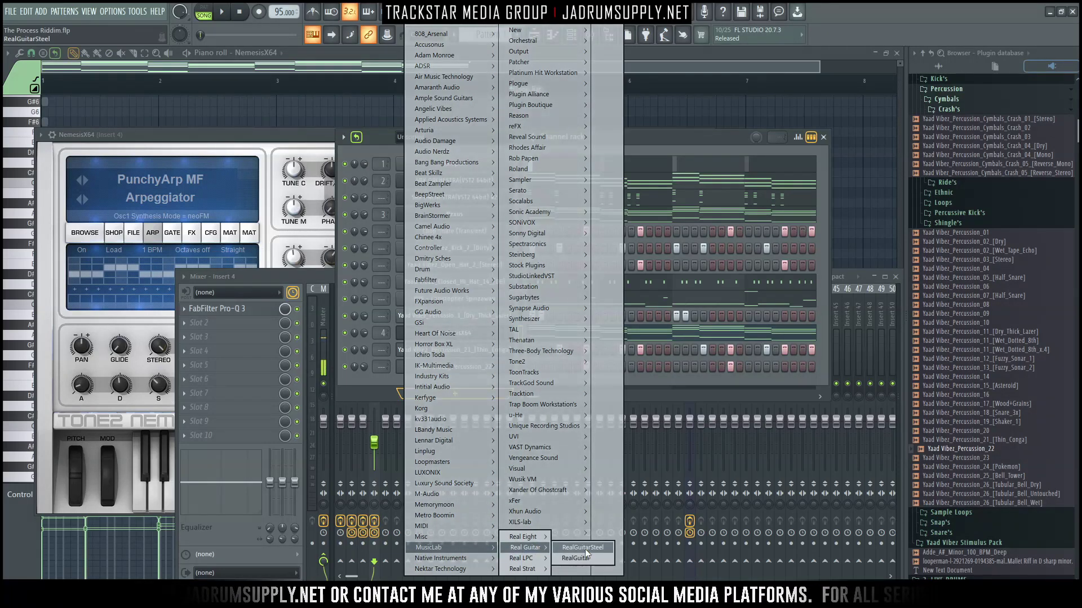
click(524, 547)
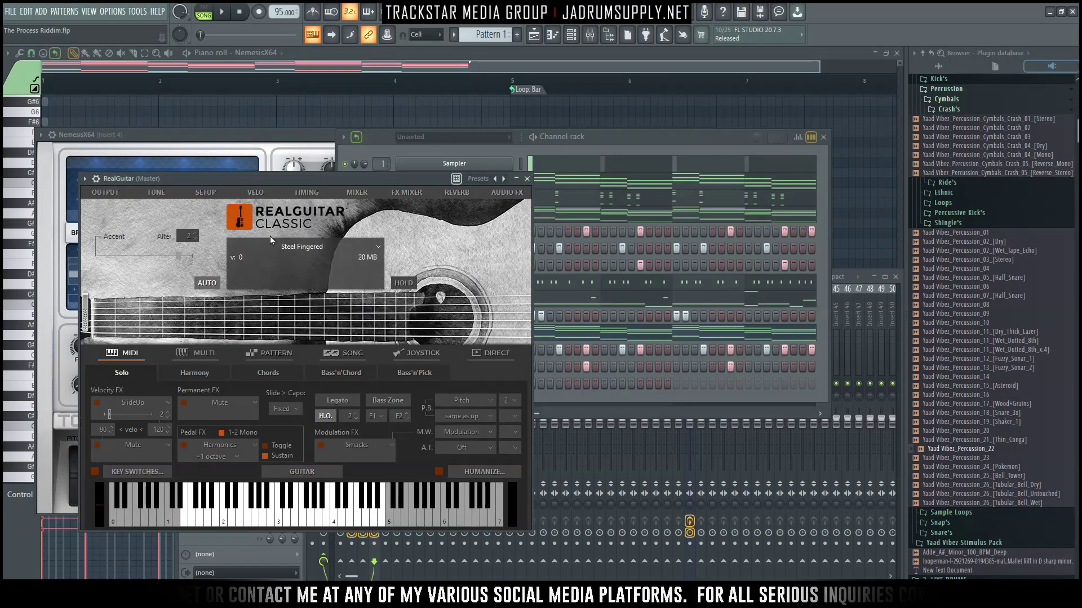
click(272, 243)
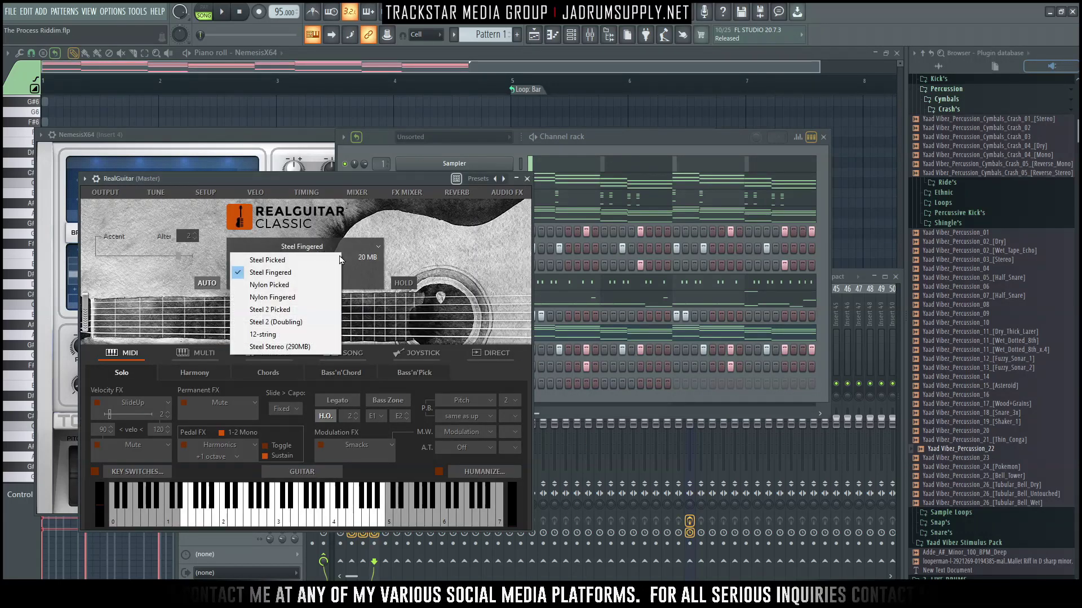
click(298, 347)
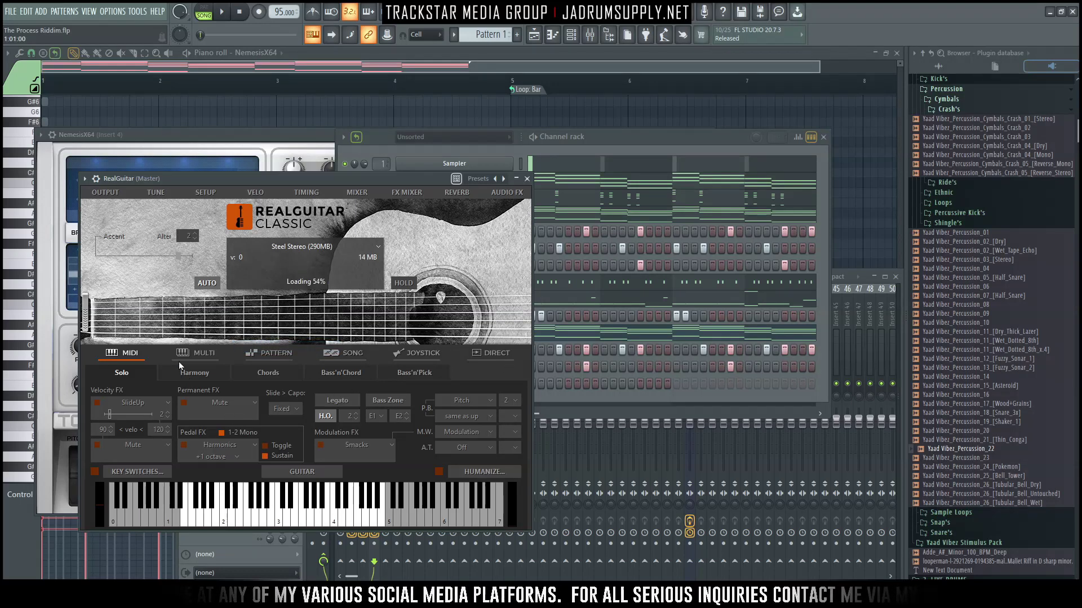
click(268, 373)
Step: Paste the copied chord notes into the RealGuitar piano roll, then solo that channel and start playback
click(580, 397)
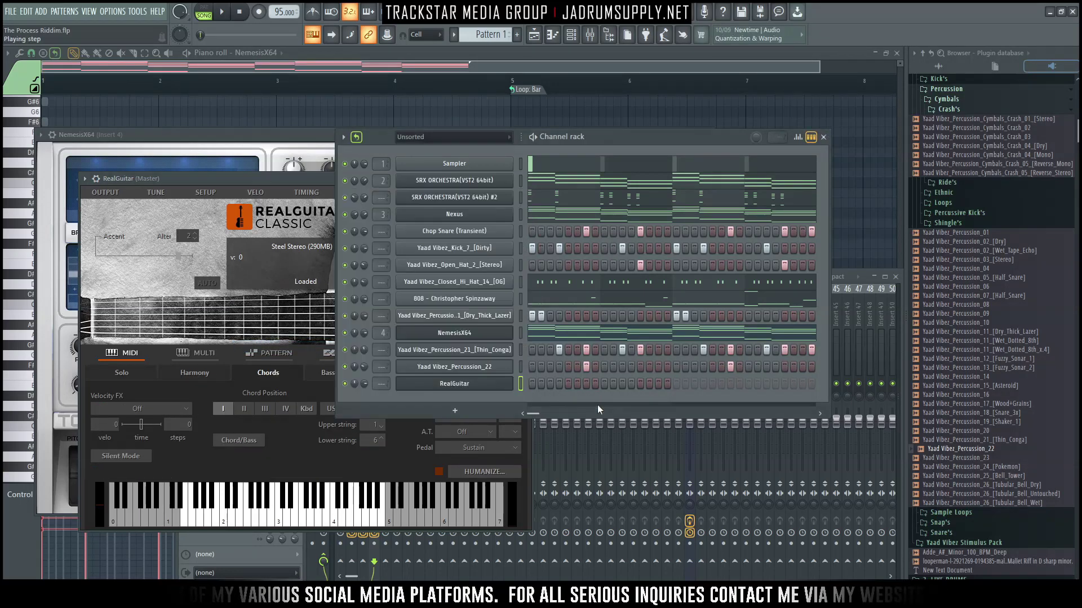
right_click(469, 384)
click(535, 383)
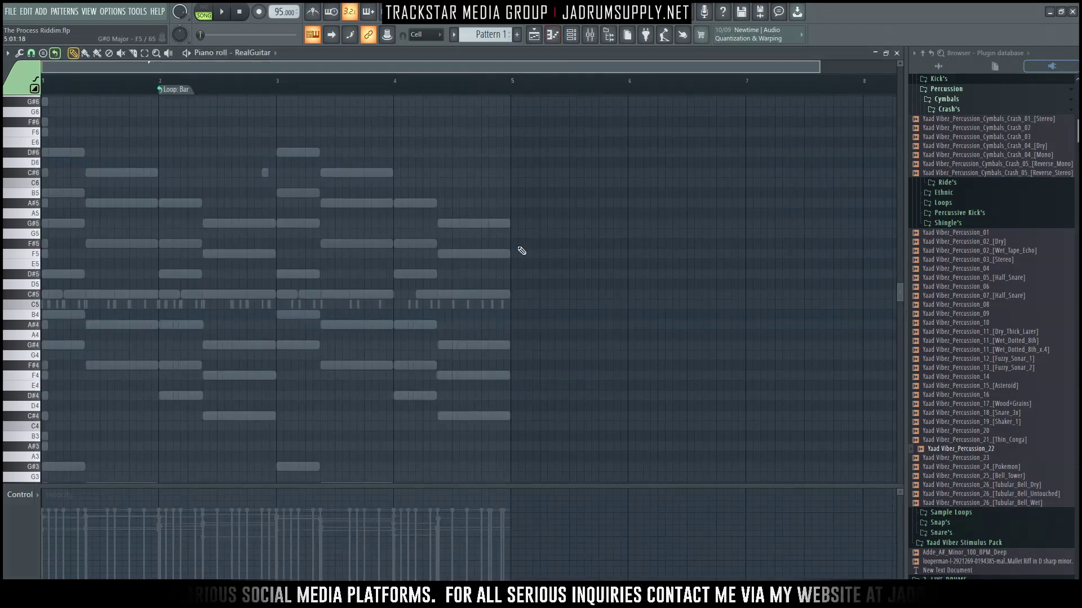
key(F6)
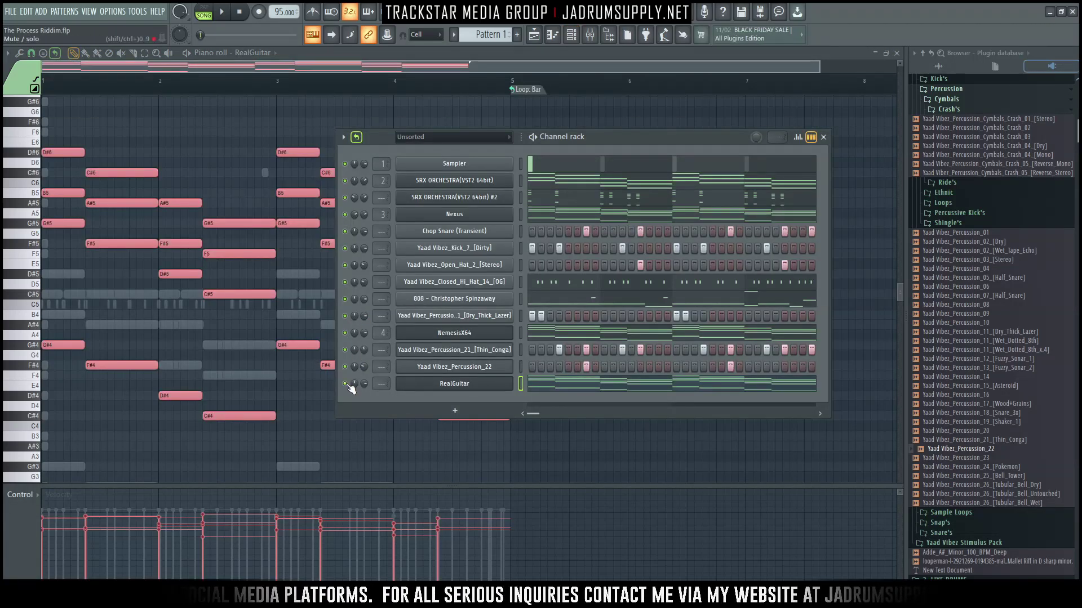
right_click(345, 384)
key(space)
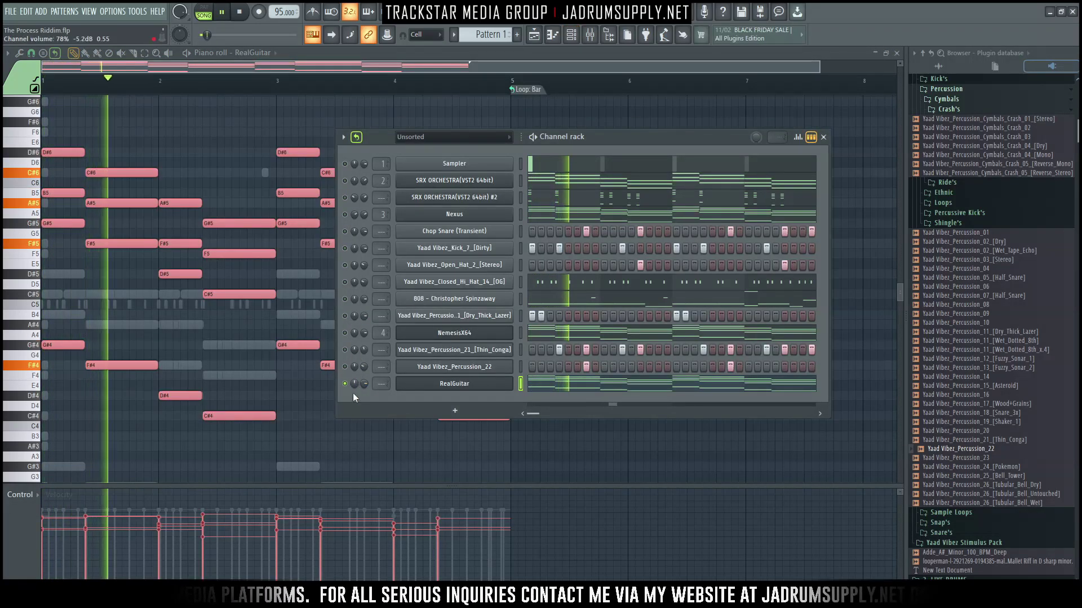
Step: Strum the RealGuitar chords with the Strumizer, increasing the start-time strength to spread the notes wider, and accept
ctrl+click(174, 331)
key(space)
key(alt+s)
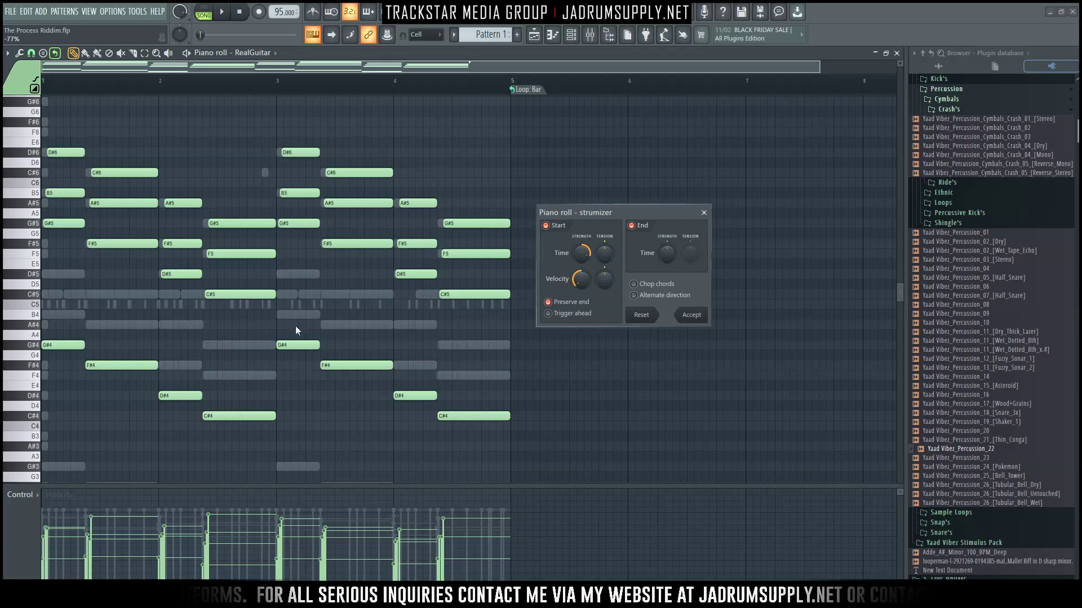
key(space)
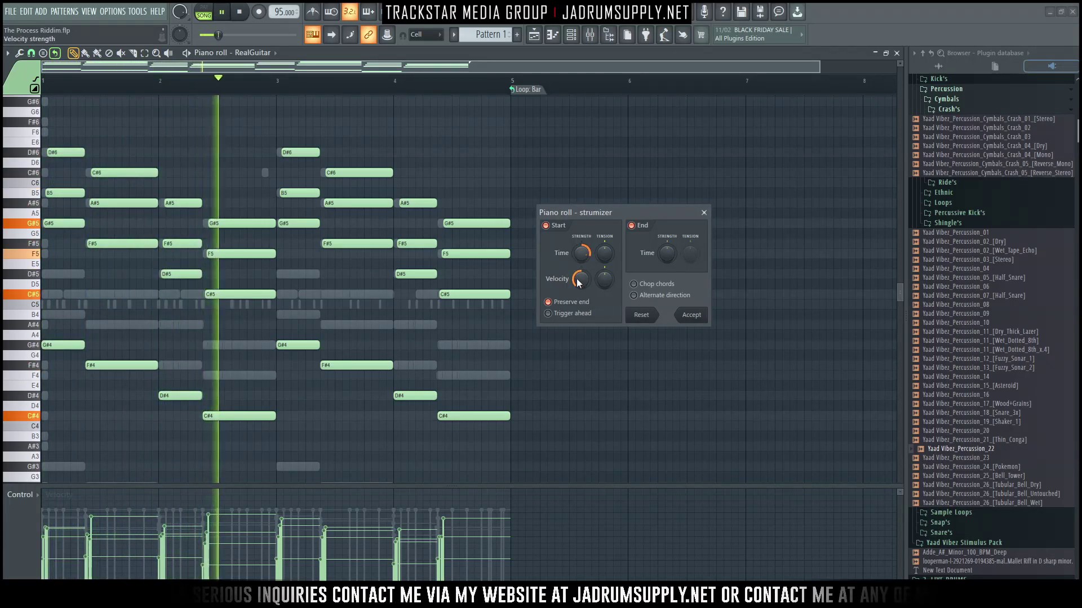
drag(581, 259, 577, 255)
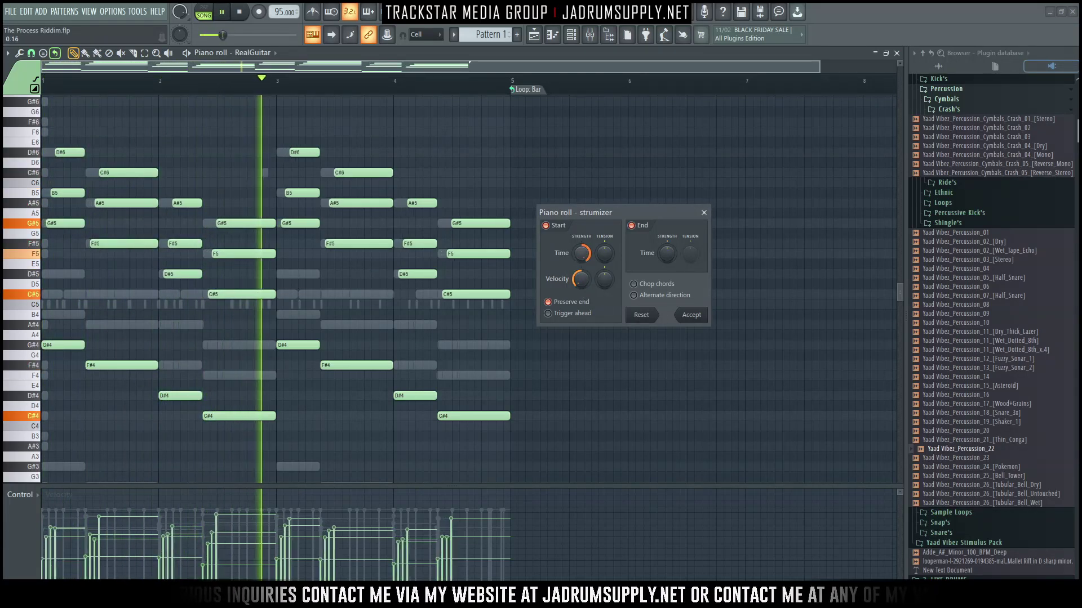
click(691, 314)
Step: Switch RealGuitar from Chords to Solo mode and return to its piano roll
click(570, 35)
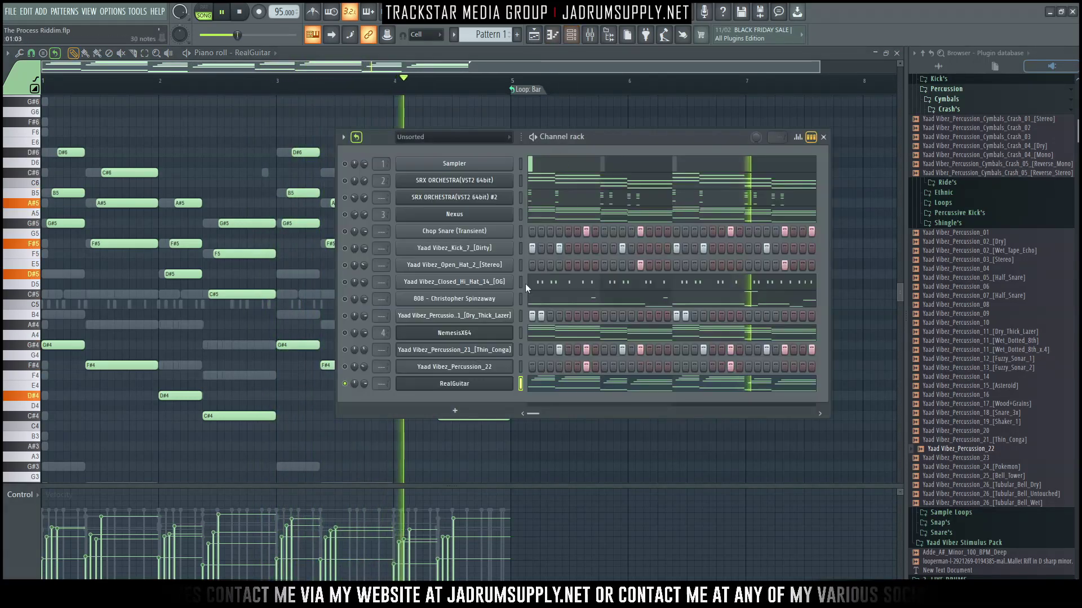
click(454, 386)
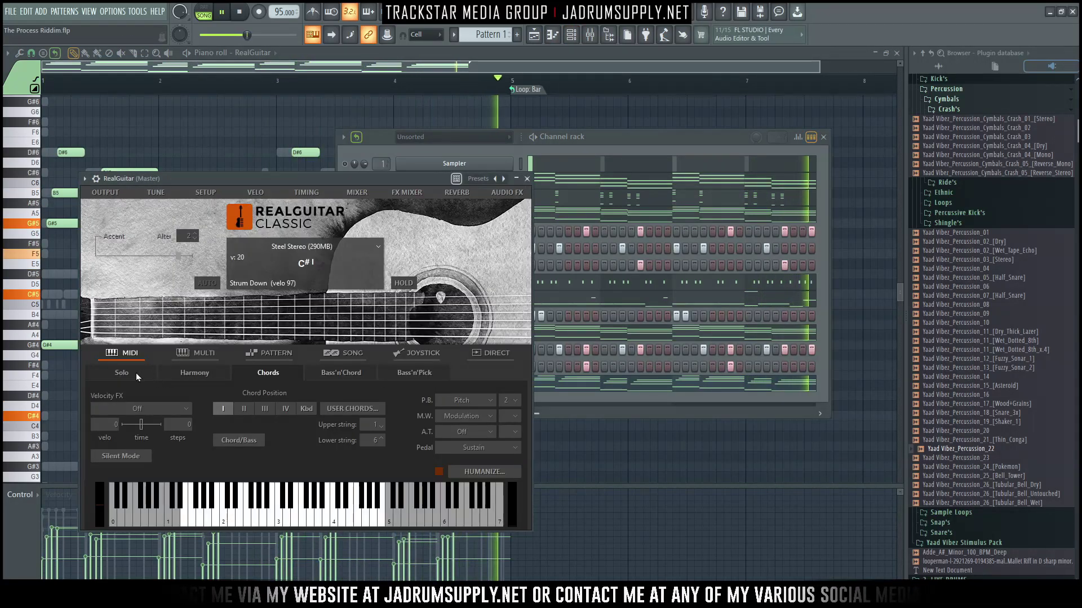
click(130, 374)
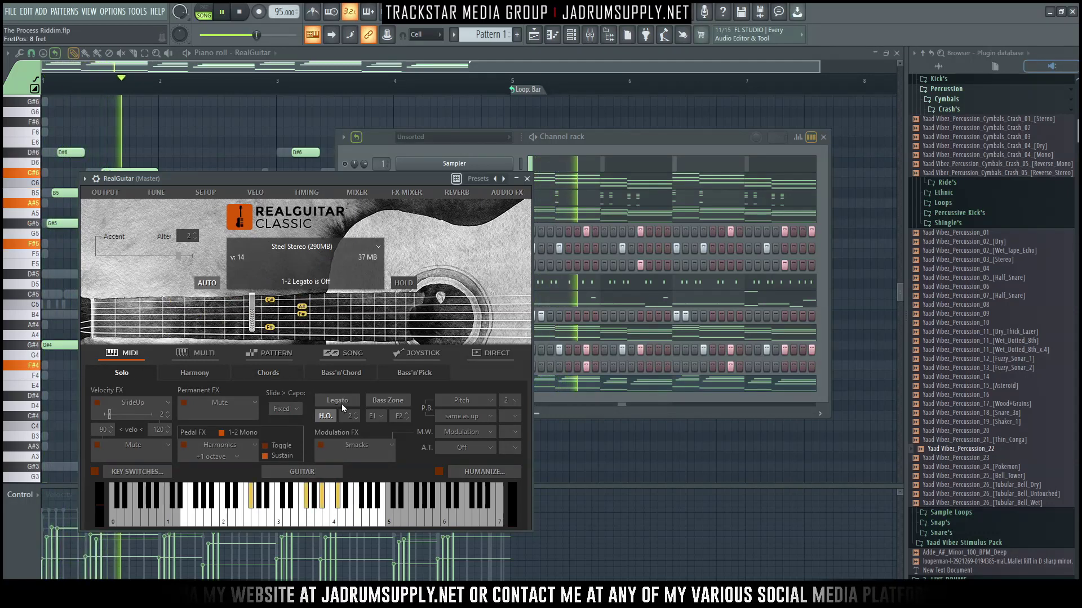
key(F7)
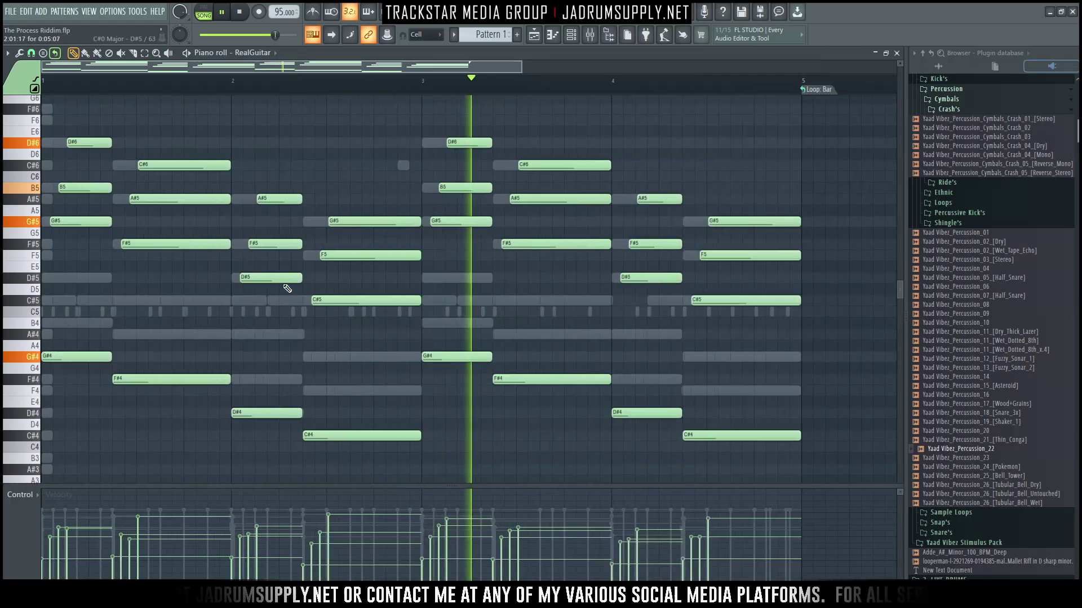
Step: Try the RealGuitar chords an octave higher, then move them back down and audition them
key(space)
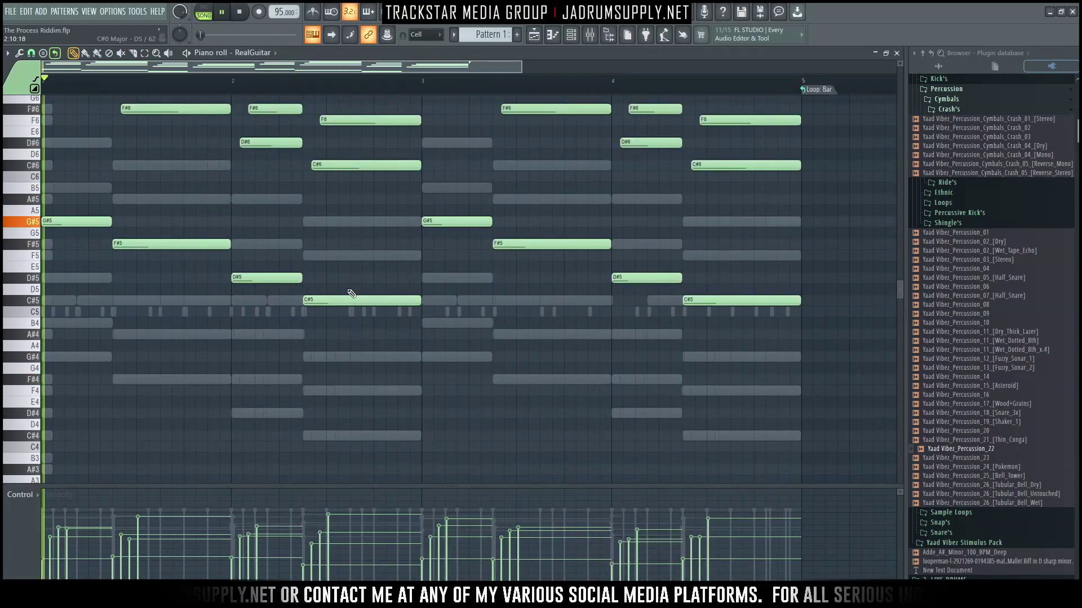
key(ctrl+Down)
scroll(480, 355, up, 5)
key(space)
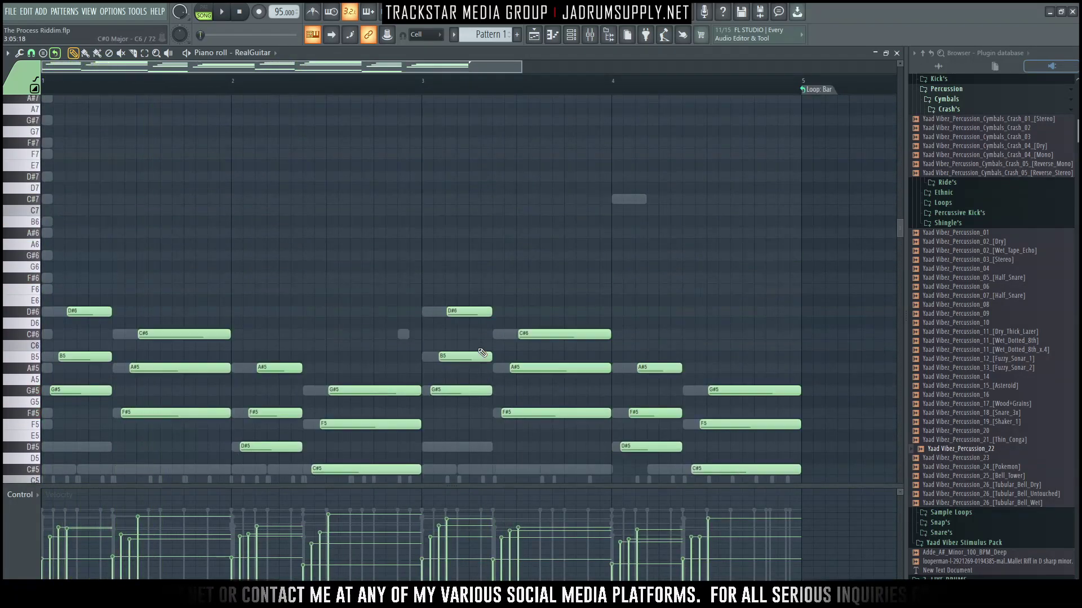
key(space)
scroll(484, 327, down, 3)
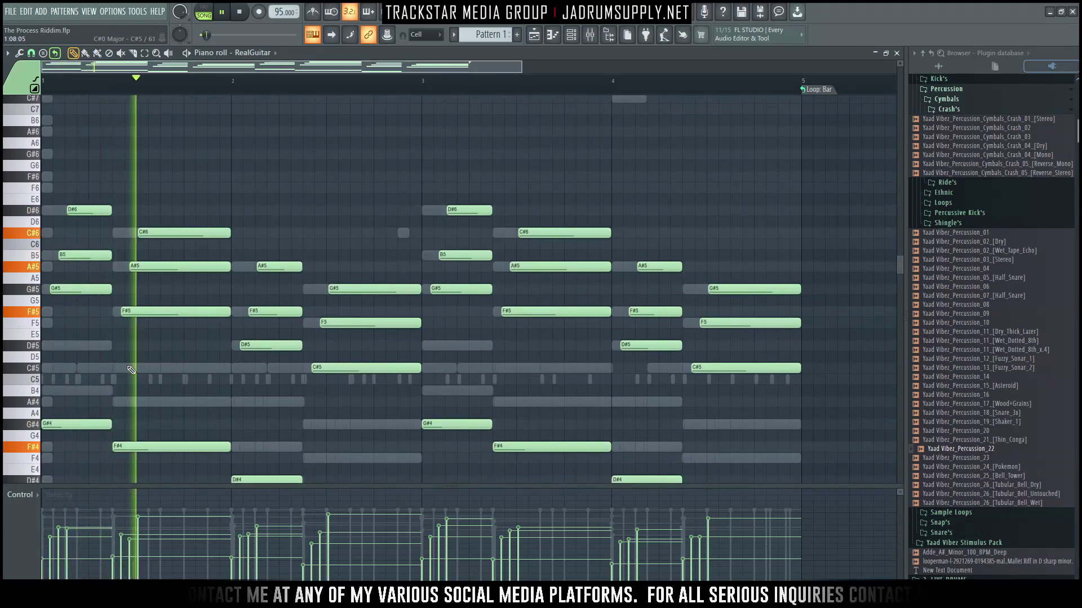
Step: Slice the first bar's G#5, F#5 and A#5 guitar notes into shorter repeated notes, cutting the A#5 twice
scroll(82, 69, up, 3)
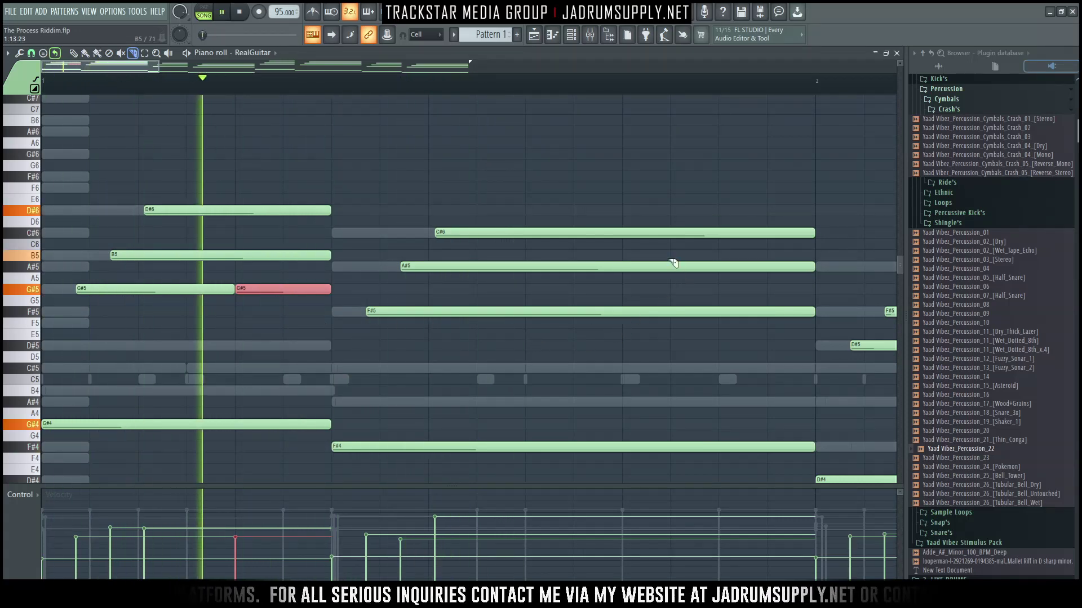
click(623, 265)
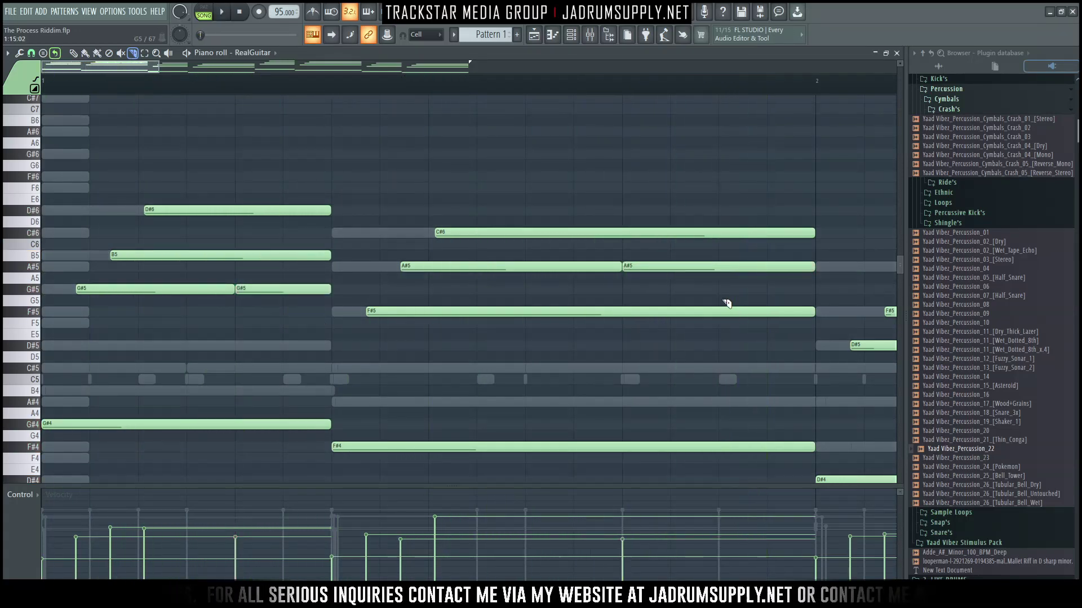
click(717, 312)
scroll(649, 91, down, 1)
scroll(649, 90, down, 1)
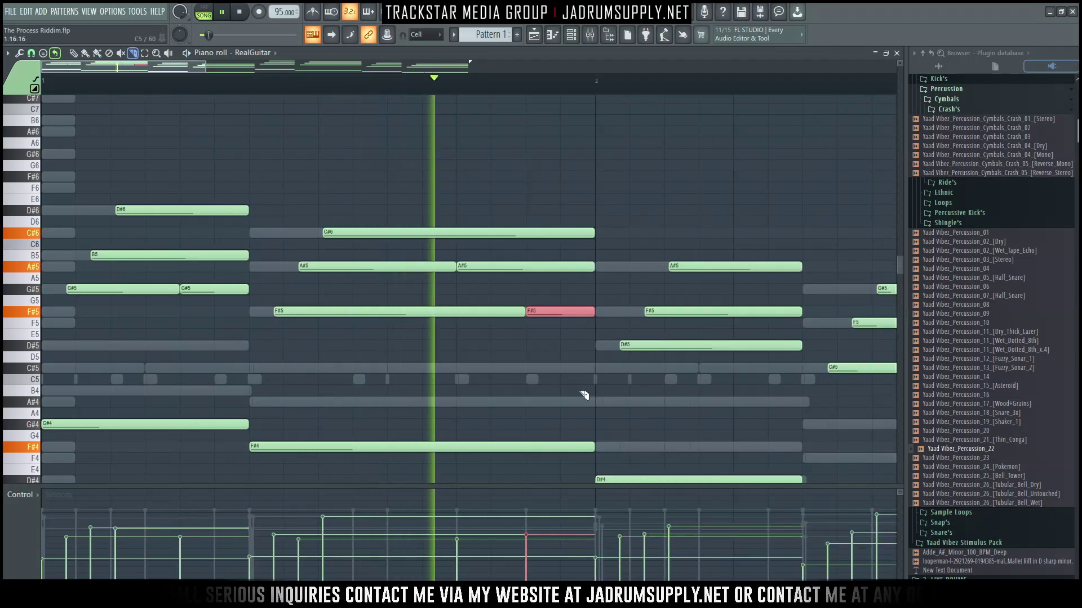
key(space)
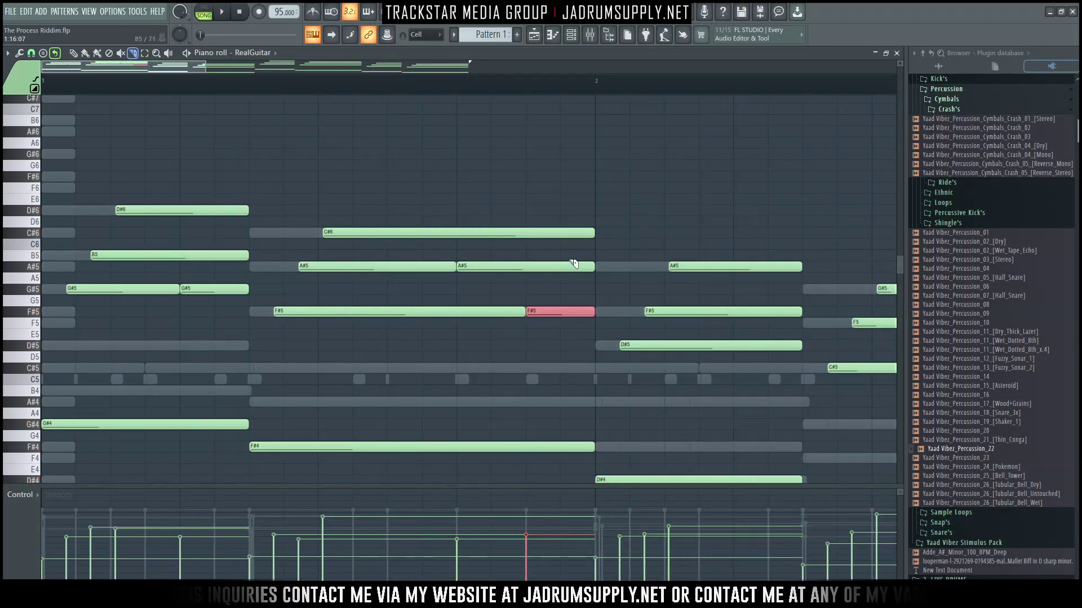
key(space)
scroll(346, 90, down, 3)
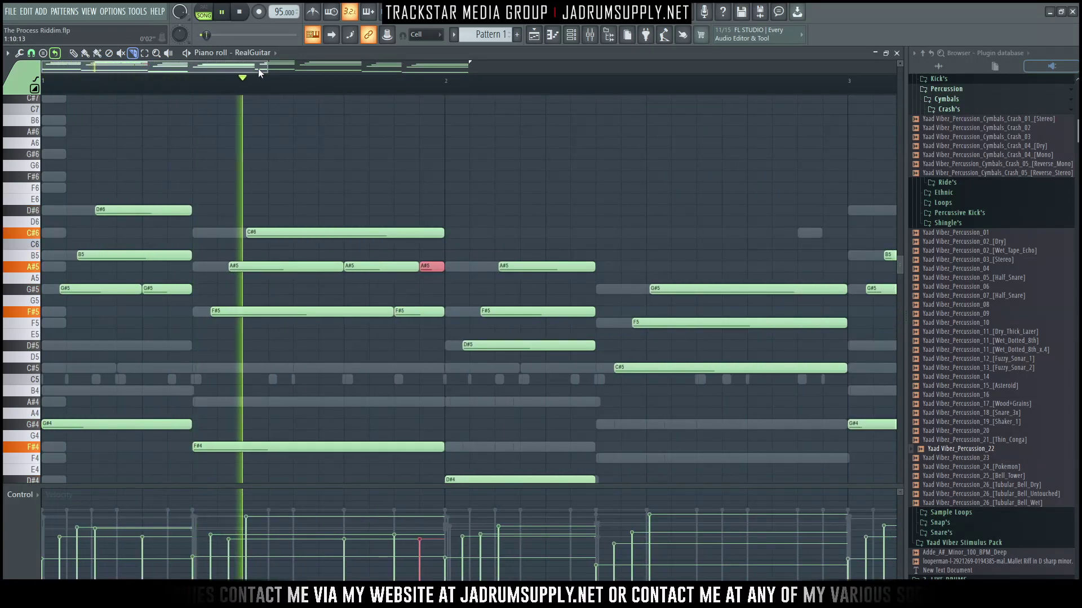
Step: Slice the second bar's F#5, D#5, G#5, F5 and C#5 guitar notes into shorter repeats, cutting the F5 twice
drag(294, 70, 315, 70)
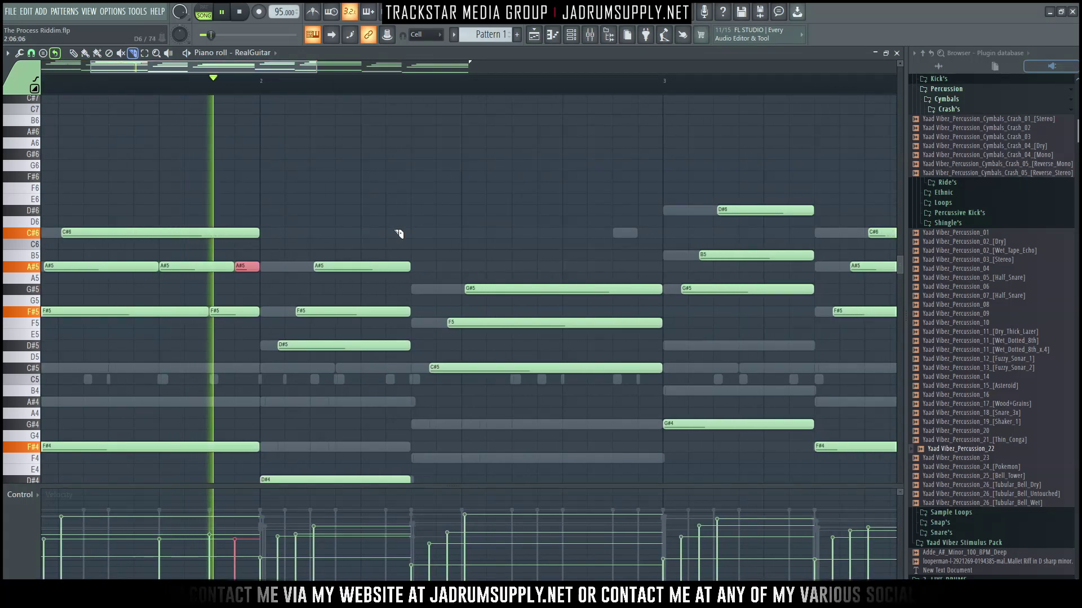
click(389, 345)
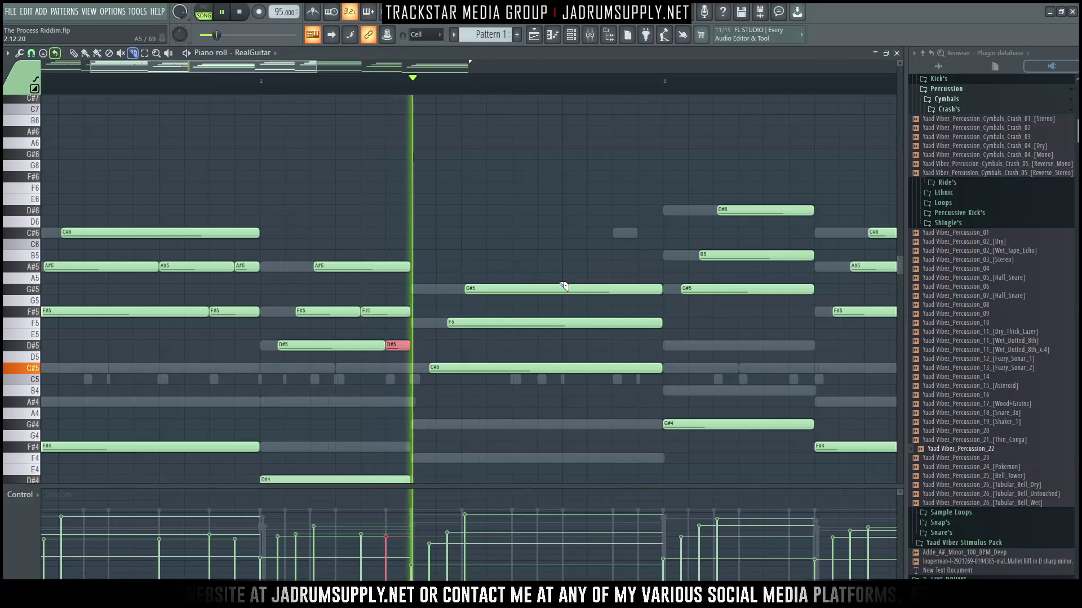
click(511, 289)
click(537, 323)
click(563, 367)
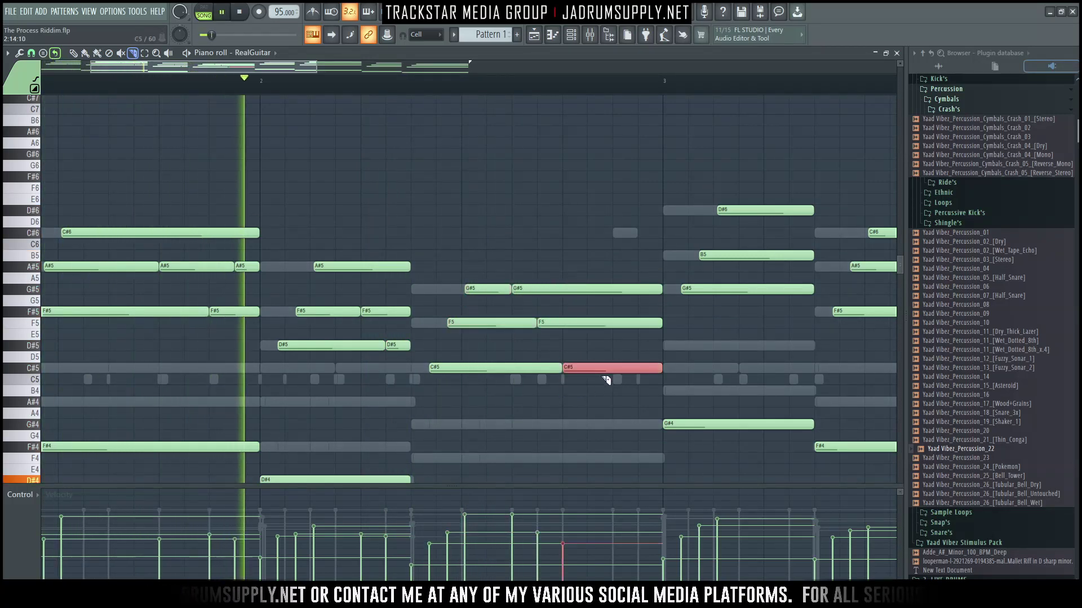
click(616, 322)
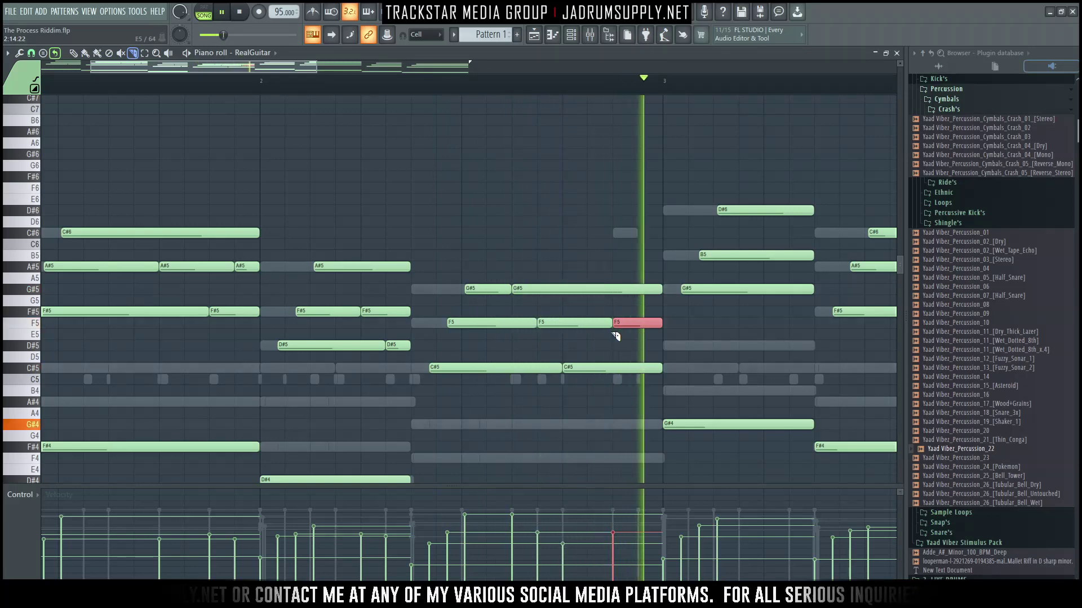
Step: Enable the first SRX Orchestra and Nexus channels alongside RealGuitar, then reopen the guitar's piano roll and play the pattern
scroll(601, 96, down, 3)
key(space)
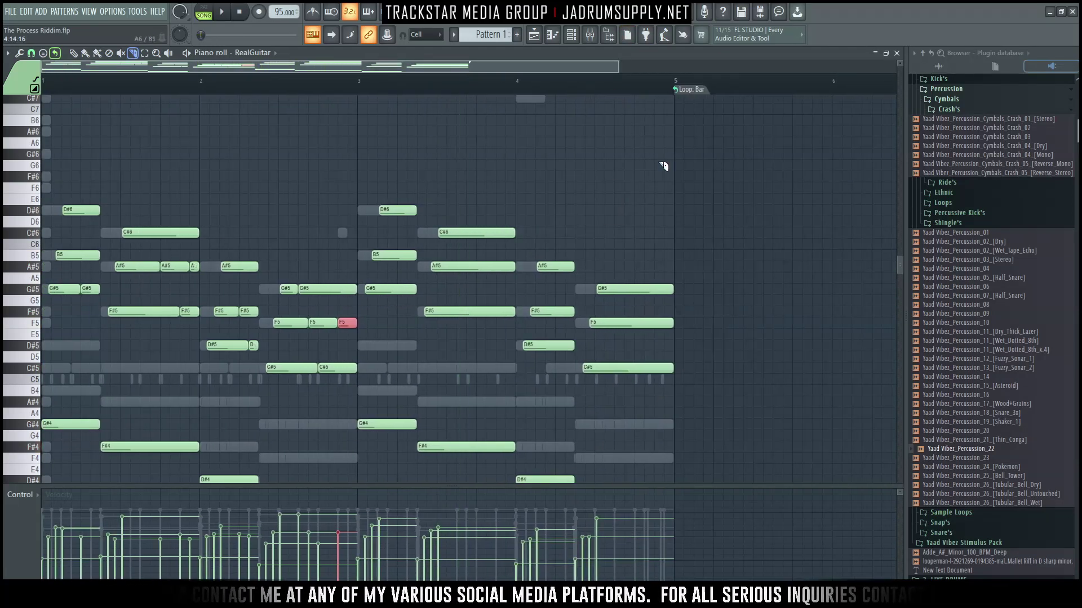
click(552, 36)
click(572, 37)
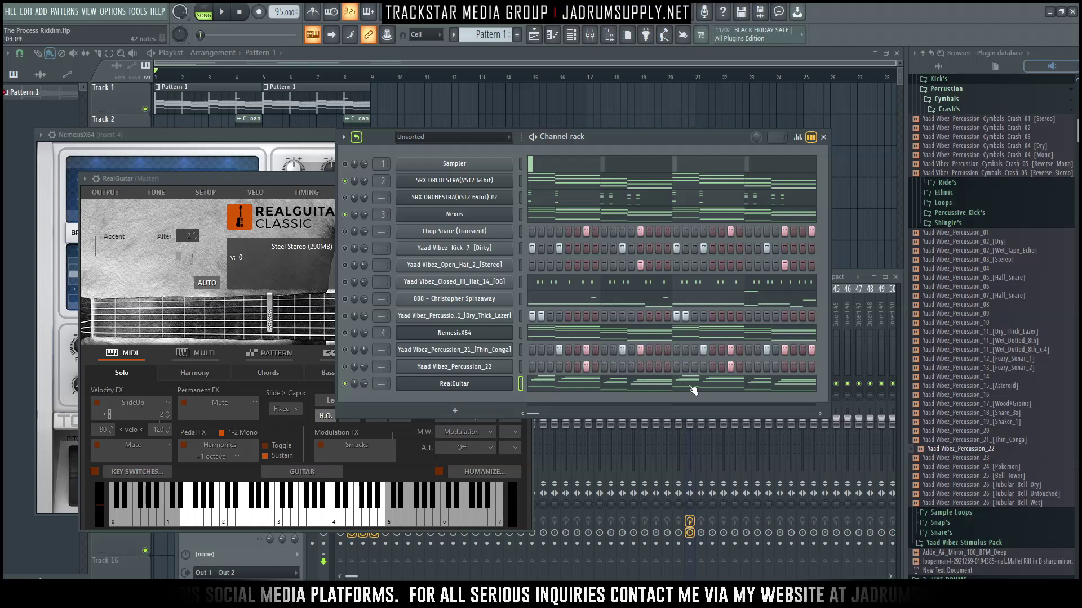
click(711, 385)
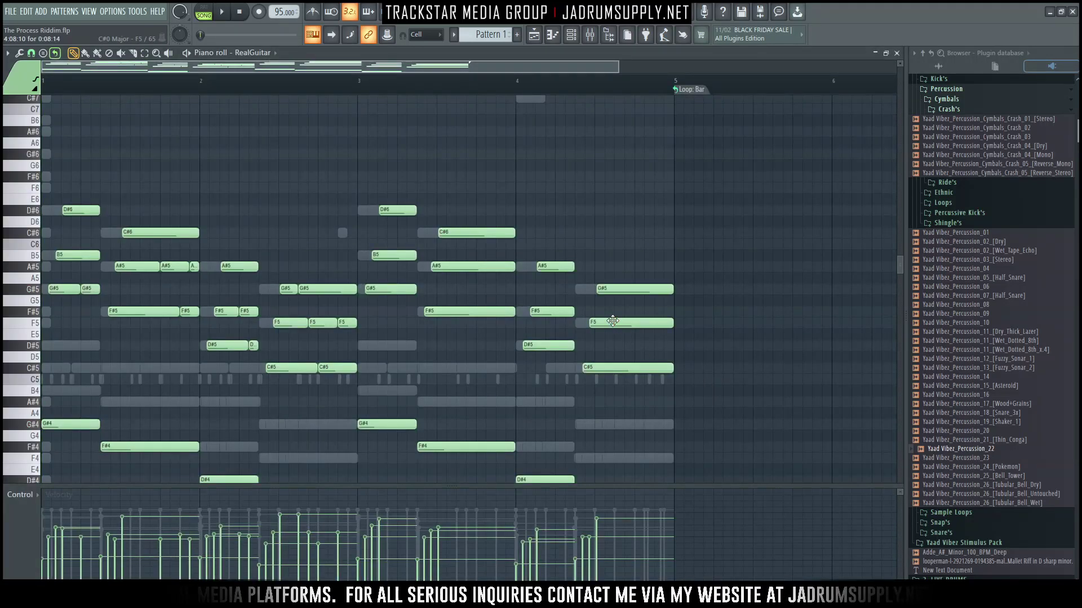
key(space)
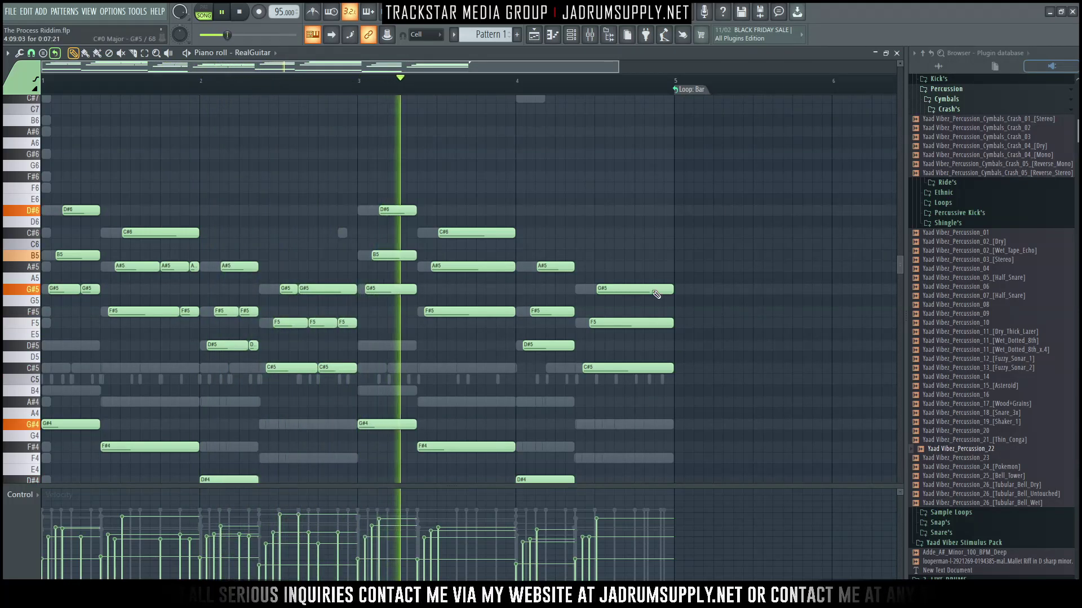
Step: Slice the third bar's A#5 and F#5 guitar notes into shorter repeats and restart playback
scroll(614, 366, down, 3)
key(space)
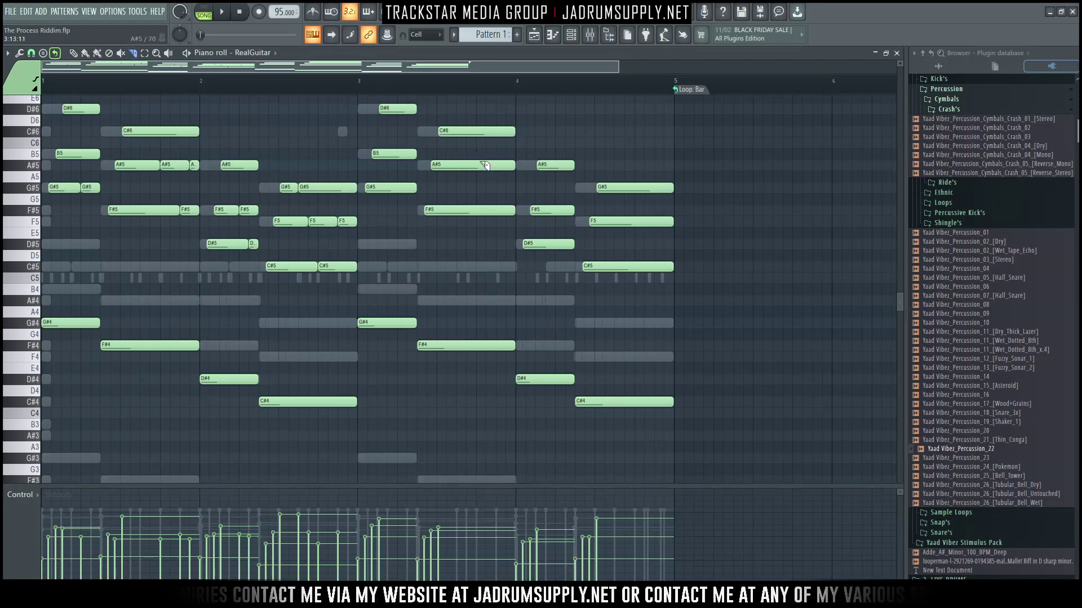
click(491, 214)
key(space)
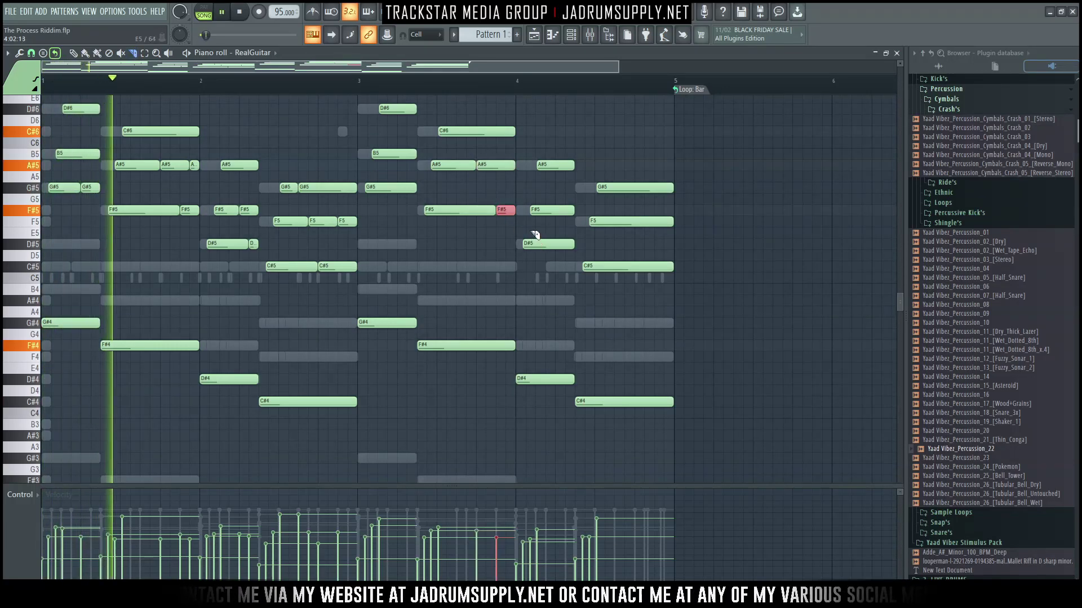
Step: Slice the fourth bar's A#5, F#5, G#5, F5 and C#5 guitar notes into shorter repeats, cutting the G#5, F5 and C#5 twice
click(556, 164)
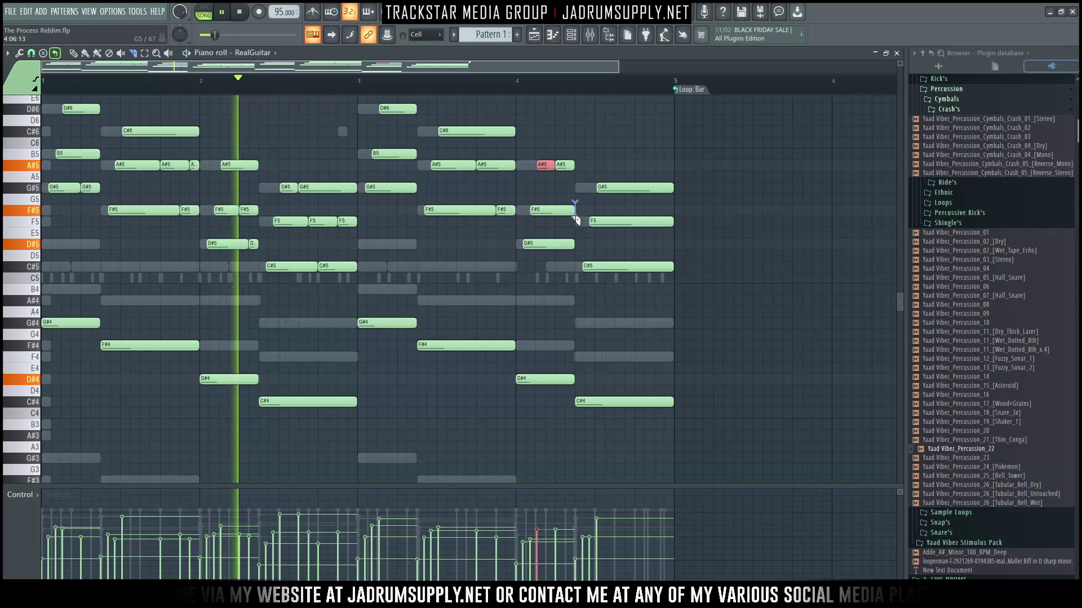
click(566, 208)
click(614, 188)
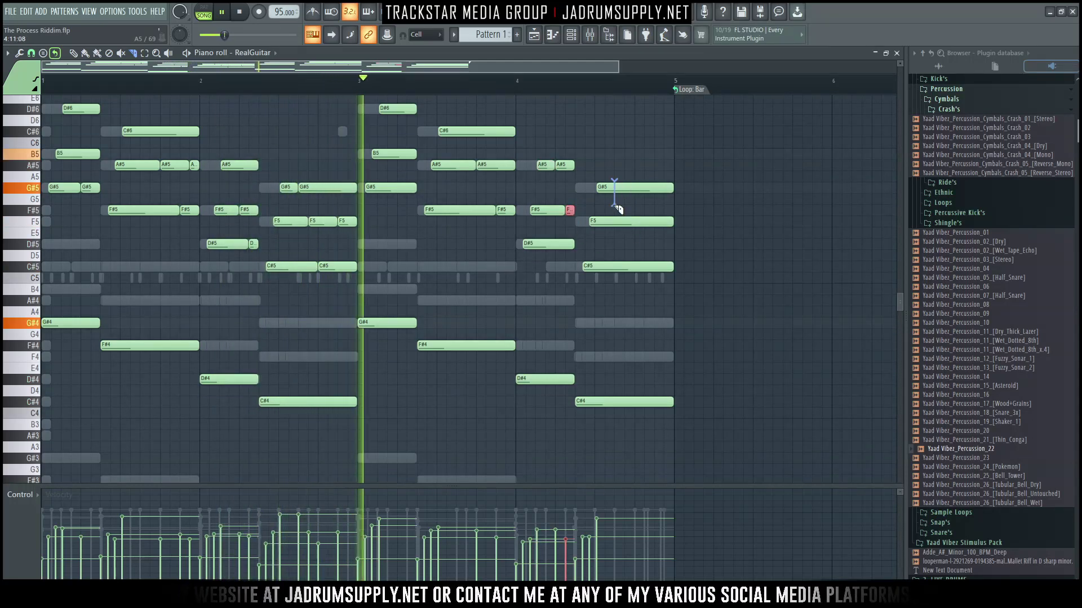
click(624, 220)
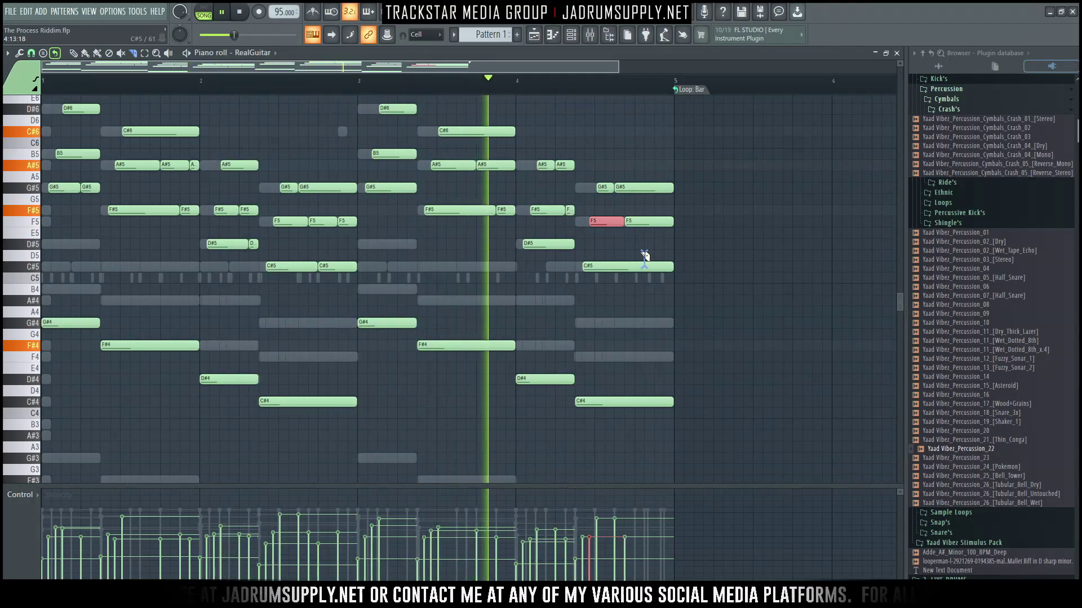
click(635, 265)
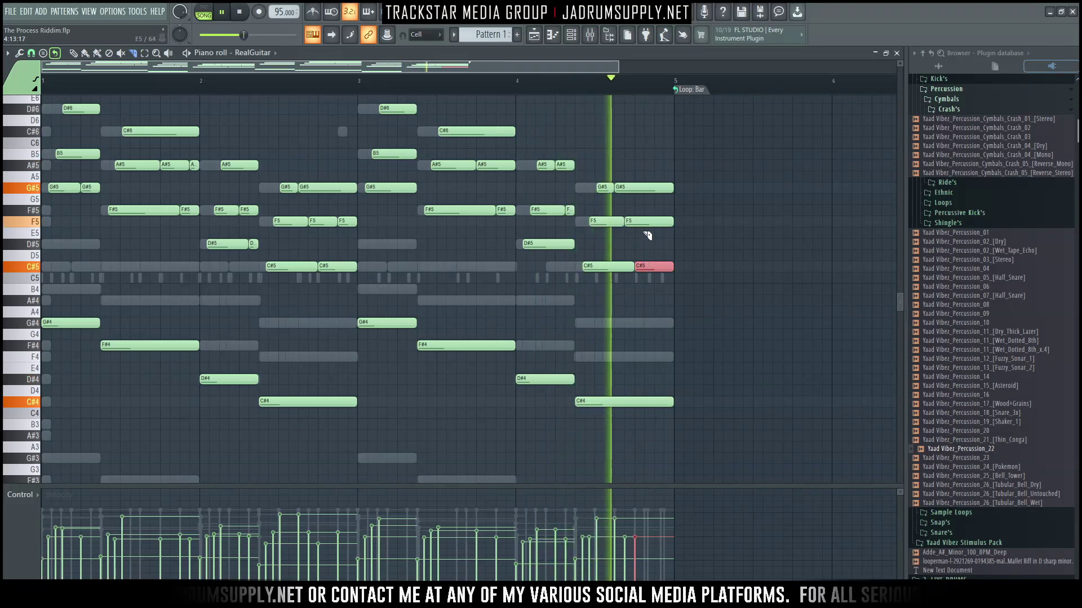
click(645, 187)
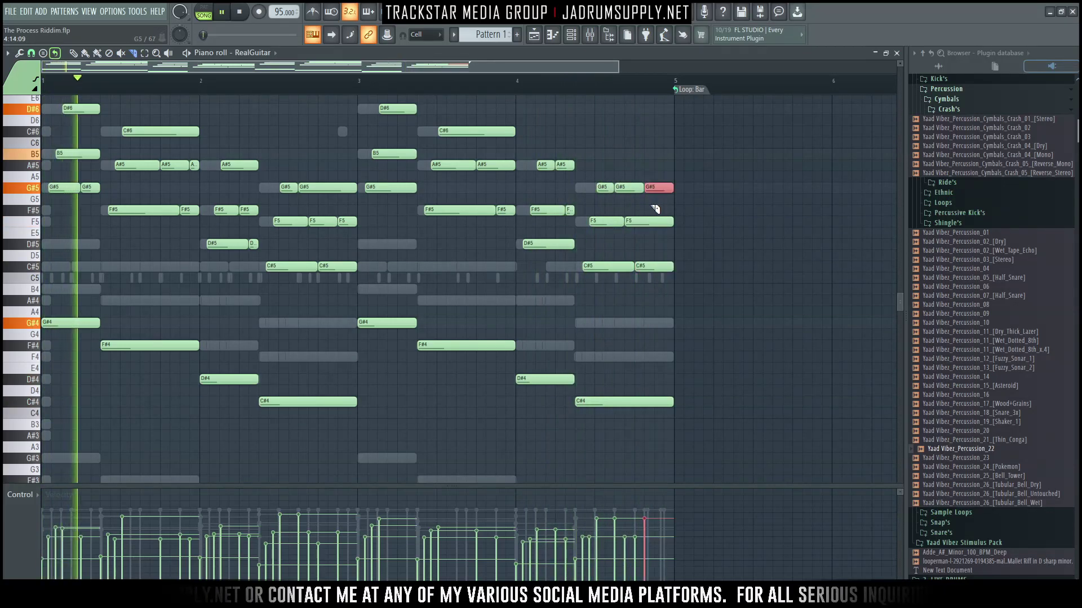
click(654, 220)
click(667, 265)
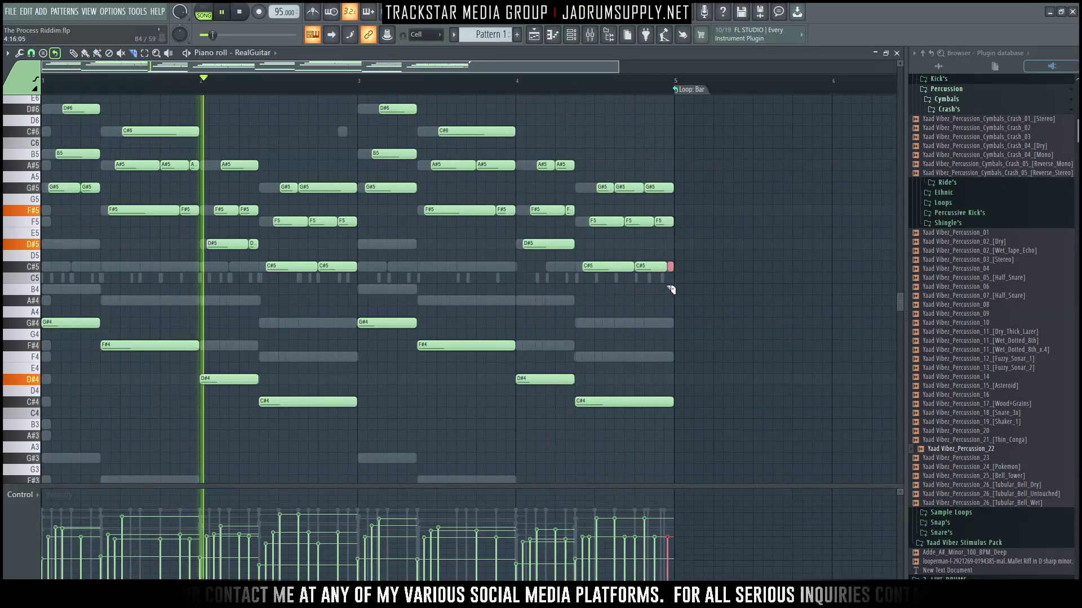
drag(663, 250, 676, 289)
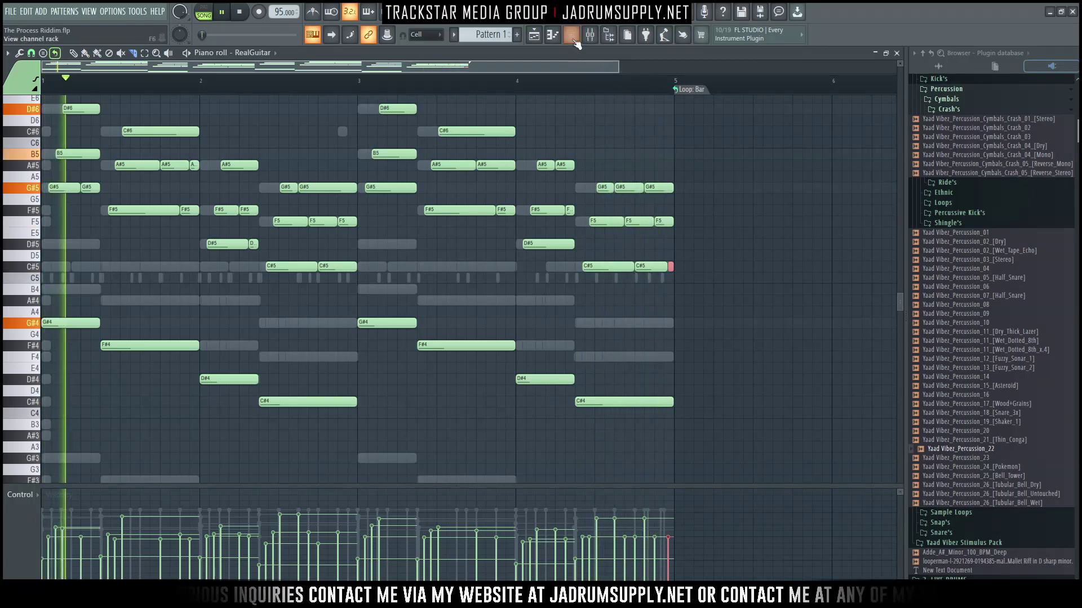
Step: Stop playback, show the channel rack and mixer, and route the RealGuitar channel to mixer track 5
key(F6)
key(space)
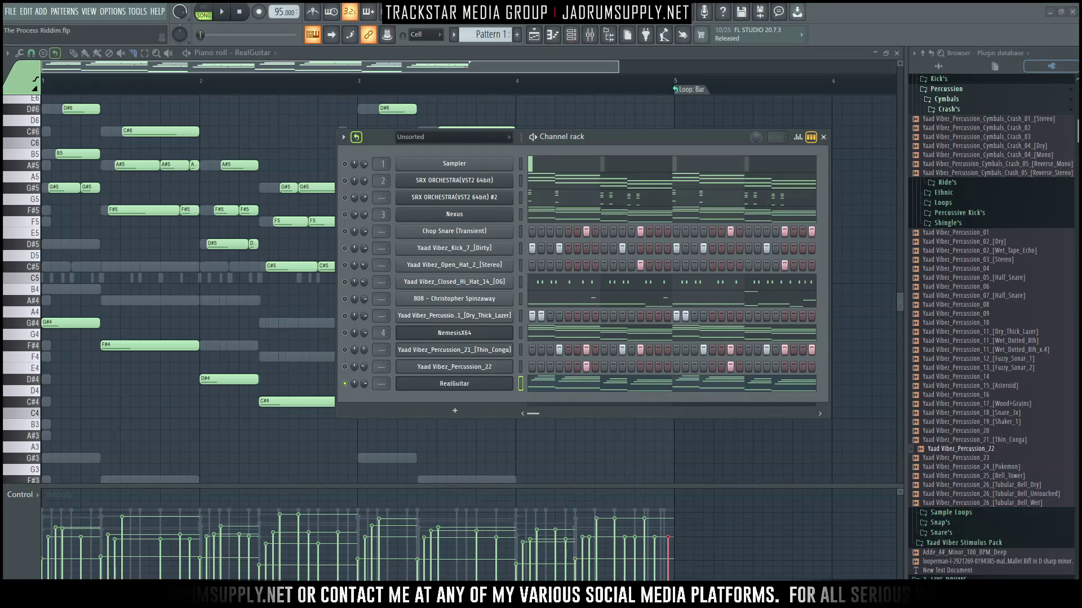
click(595, 35)
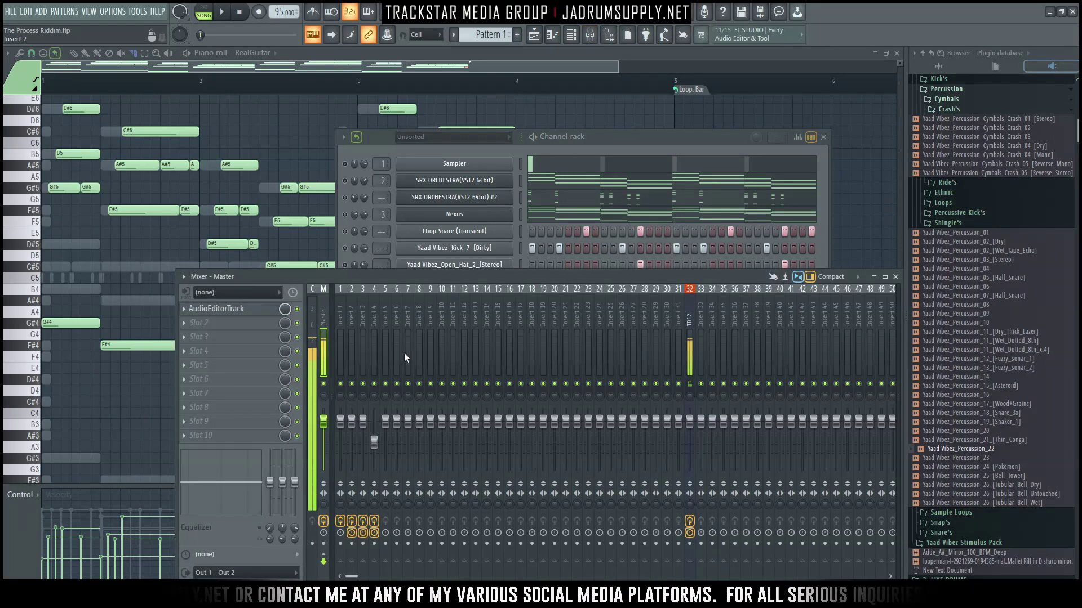
click(641, 150)
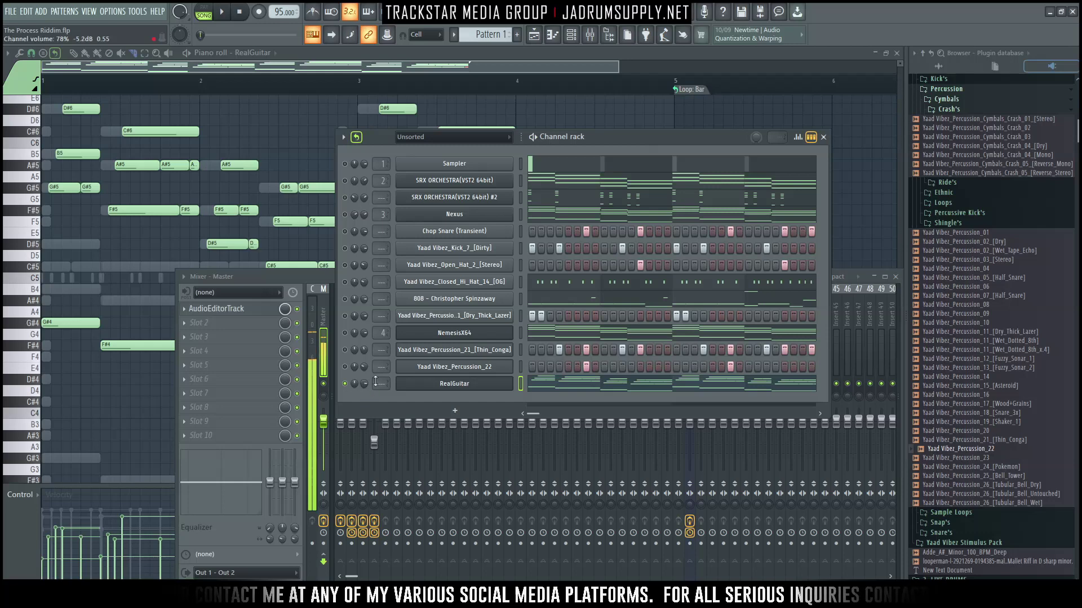
scroll(378, 385, up, 5)
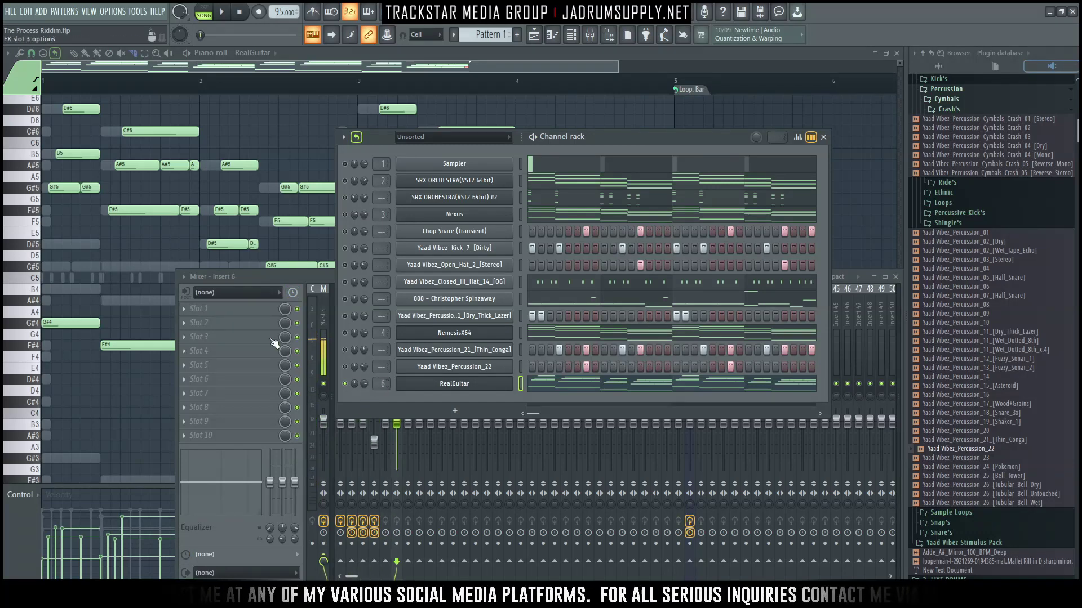
scroll(389, 382, down, 1)
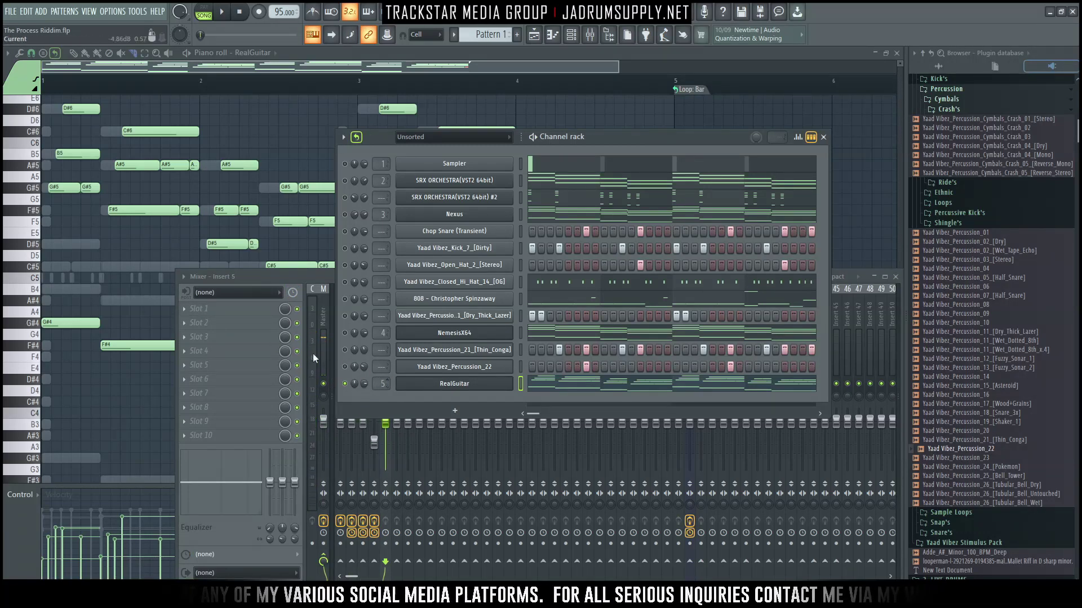
Step: Load Native Instruments Guitar Rig 6 into the first effect slot of Insert 5 and move its window clear
click(237, 310)
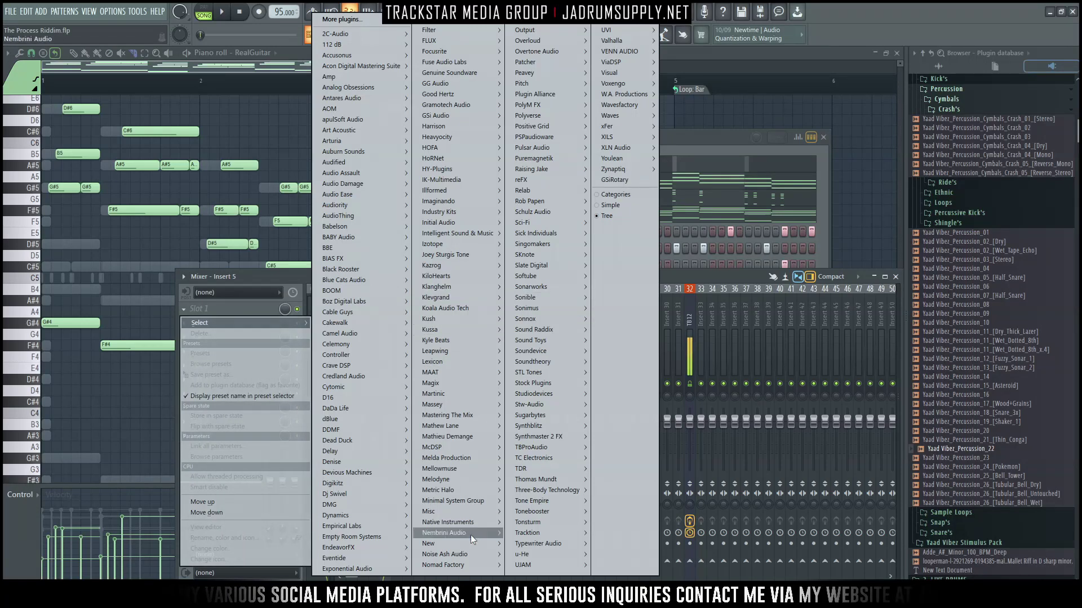
mouse_move(462, 520)
mouse_move(537, 505)
mouse_move(534, 546)
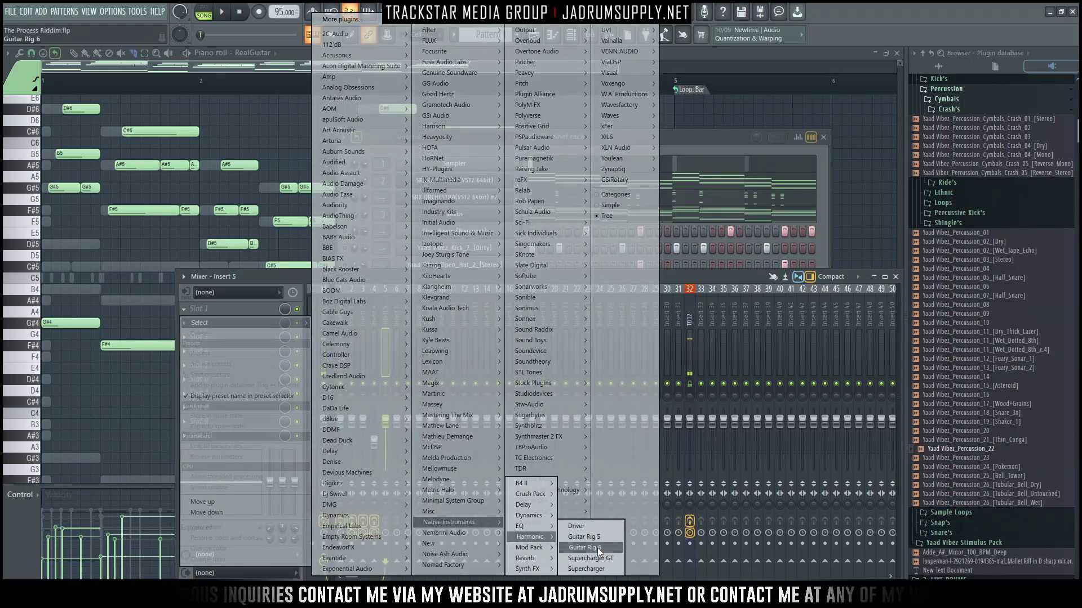
click(597, 548)
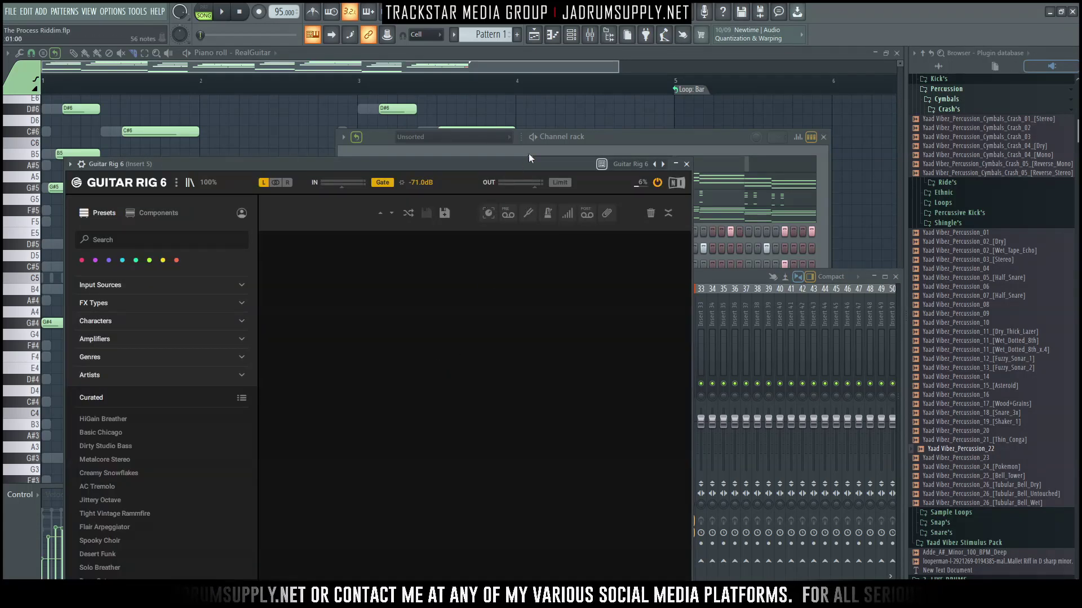
drag(523, 164, 735, 104)
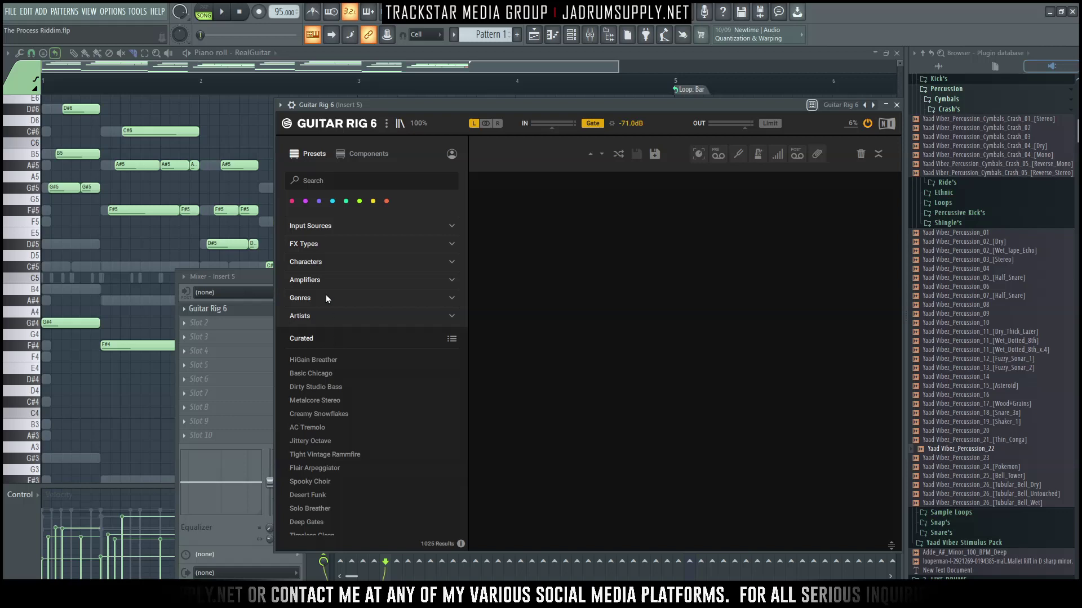
Step: Filter the Guitar Rig presets to Country and audition Clean Plec Bass, Tone Tremolo, Matched Box, Basic Bass Pro and Basic Tweed Delight
click(350, 160)
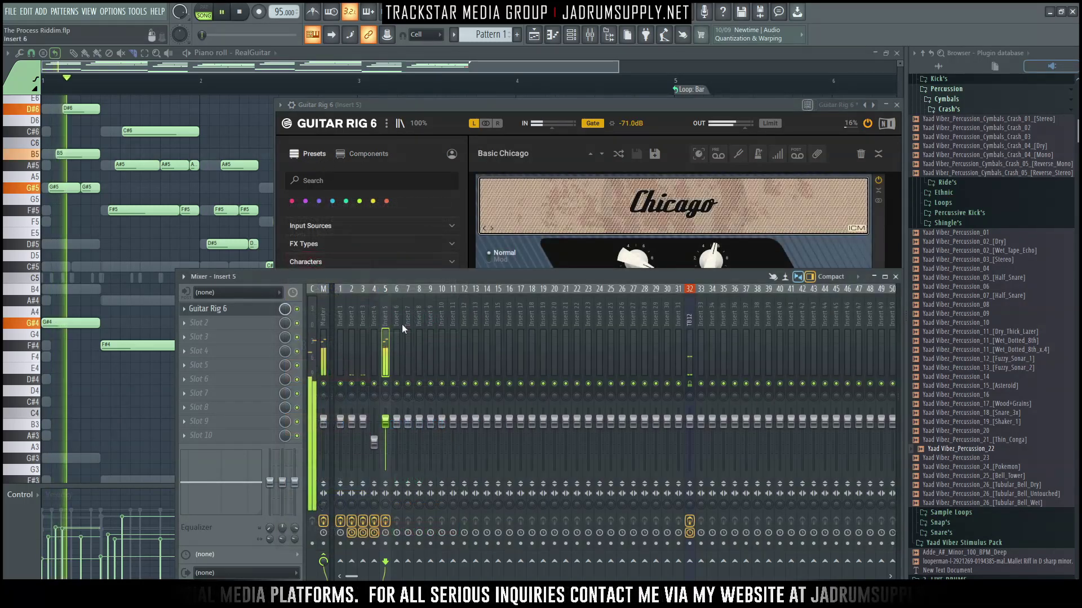
click(532, 107)
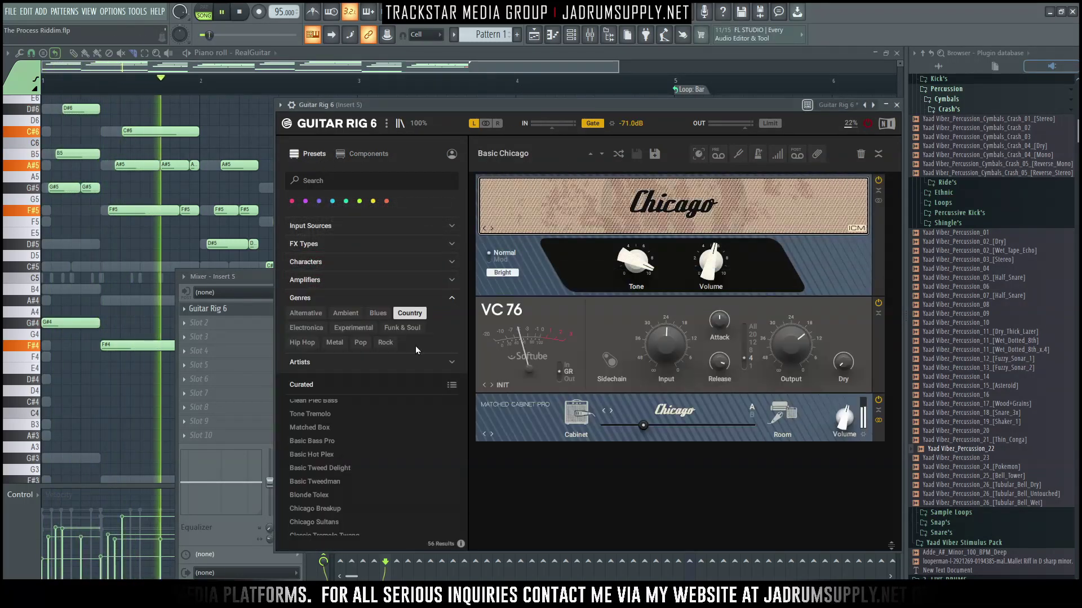
click(317, 403)
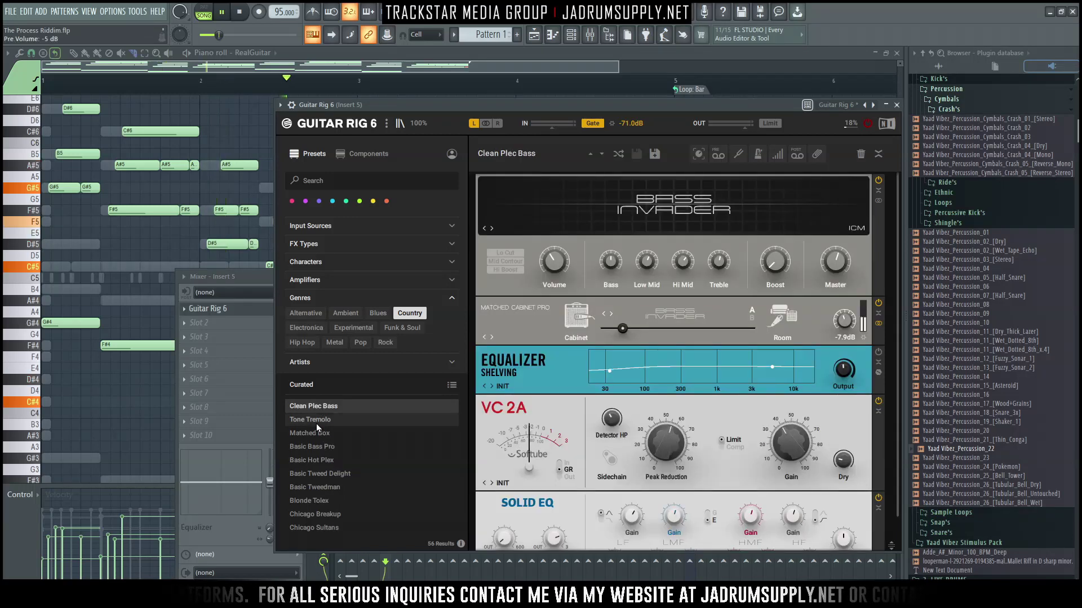
click(320, 421)
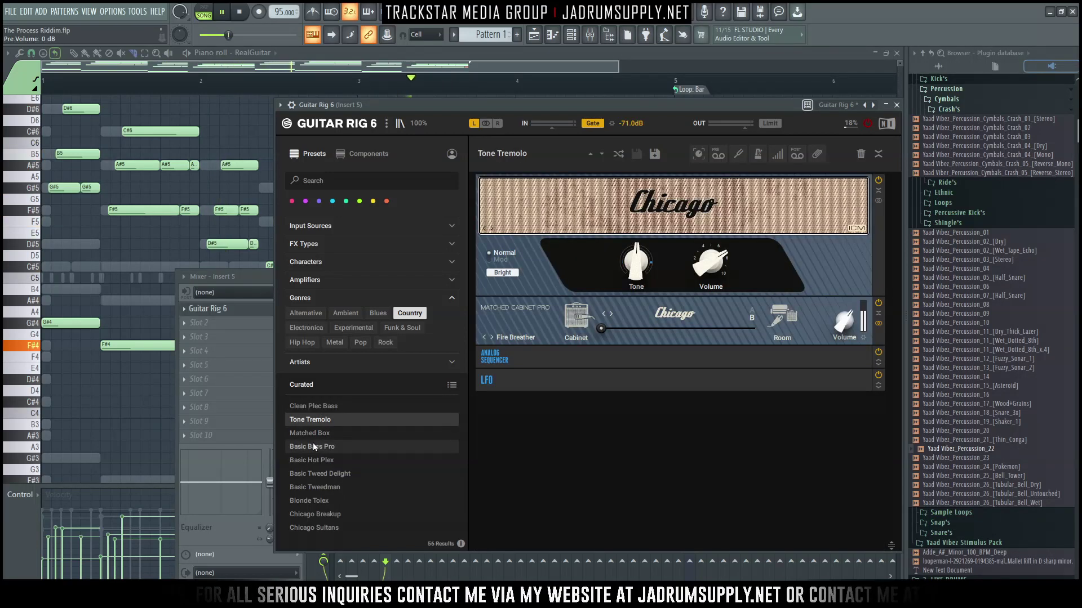
click(315, 436)
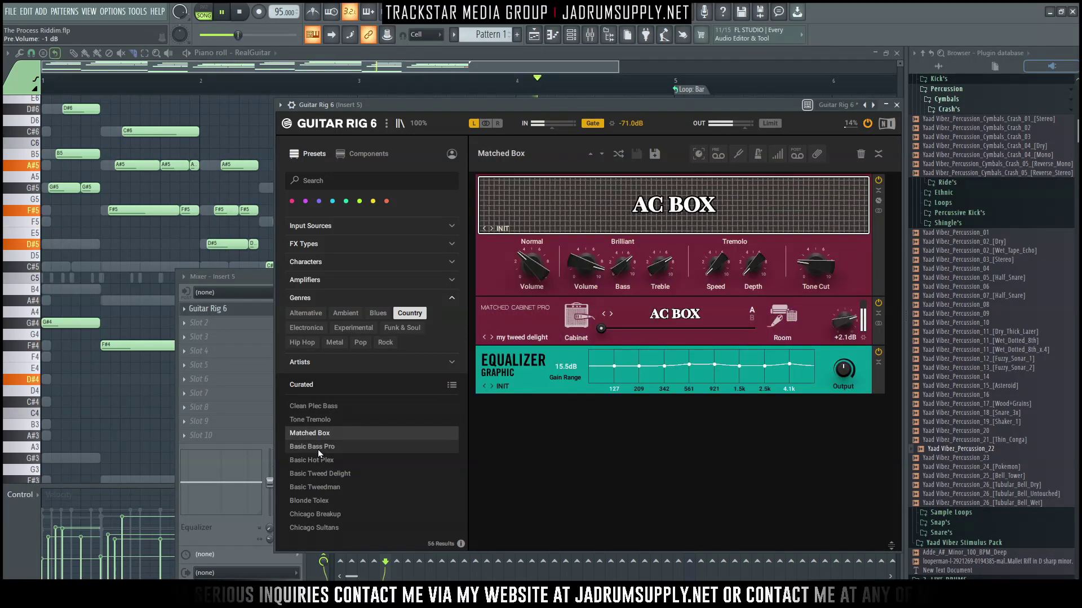
click(318, 449)
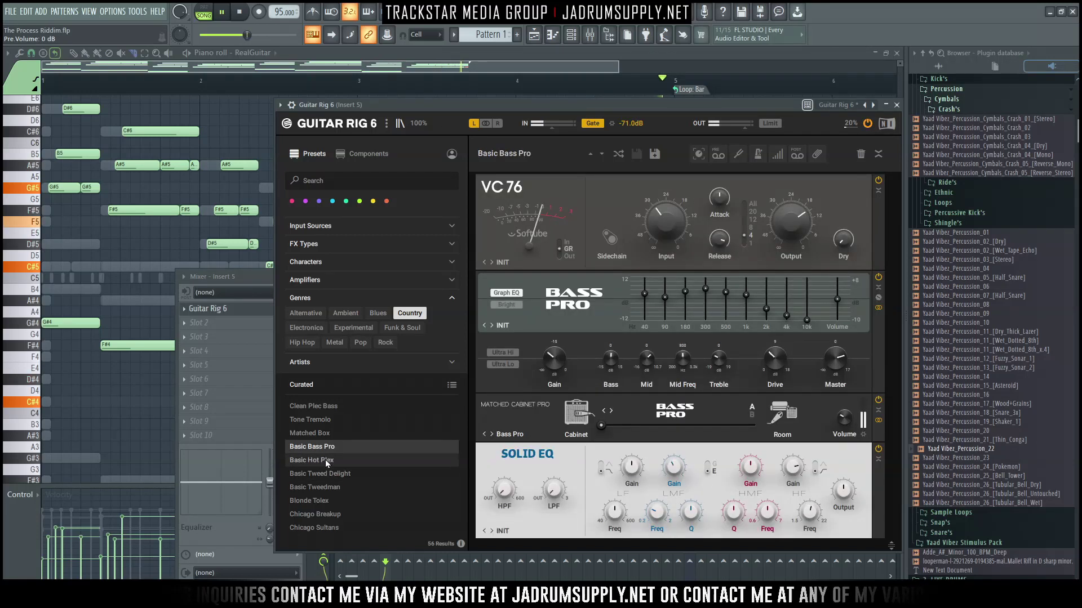
click(326, 473)
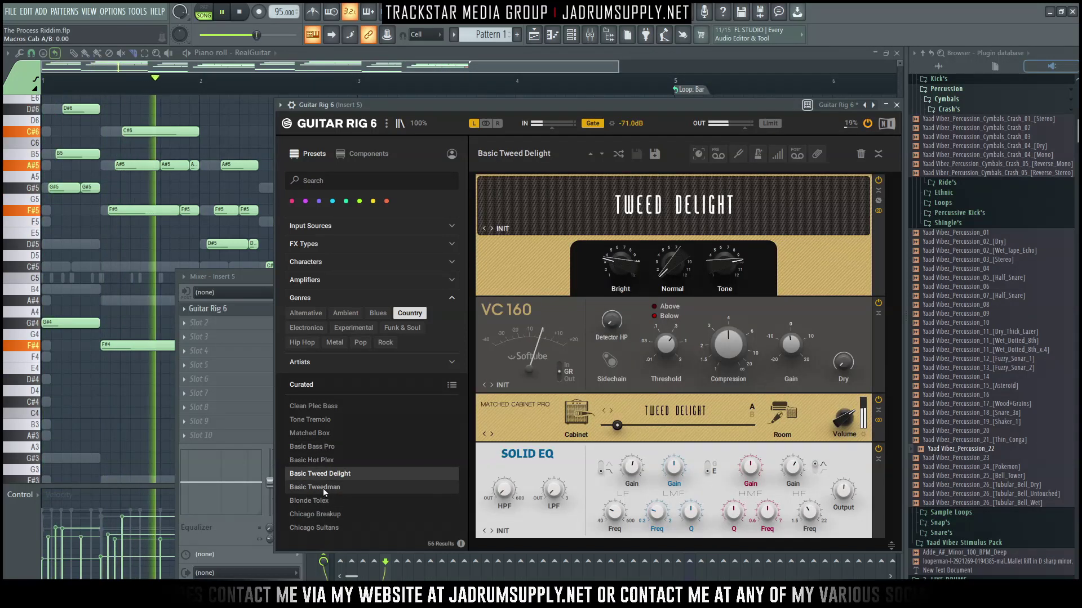
Step: Audition the Nashville Pedalboard and Numb presets further down the Country list
scroll(322, 499, down, 6)
click(321, 476)
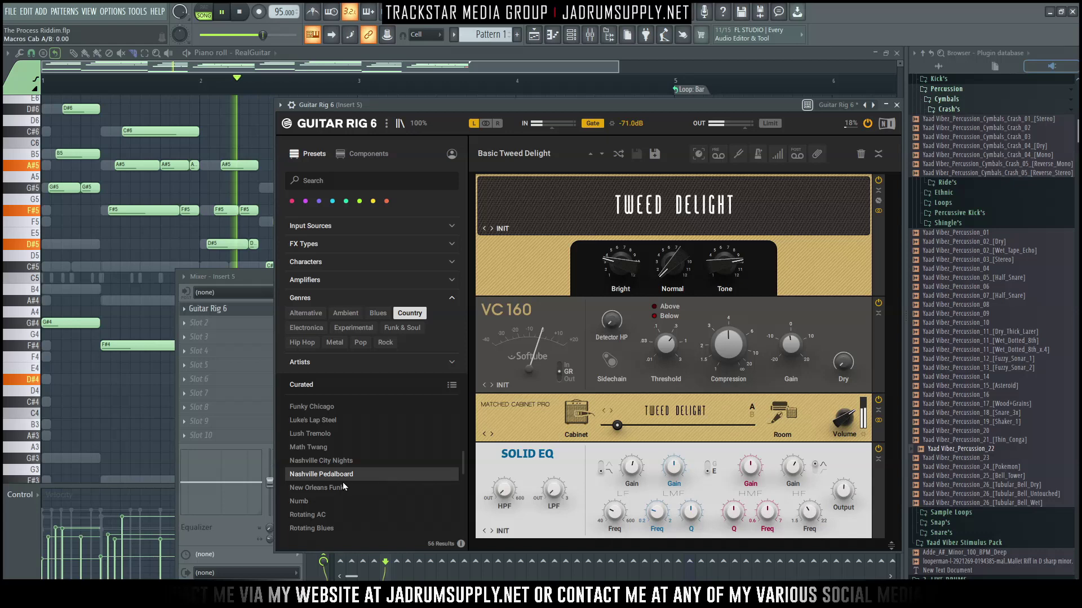
click(315, 499)
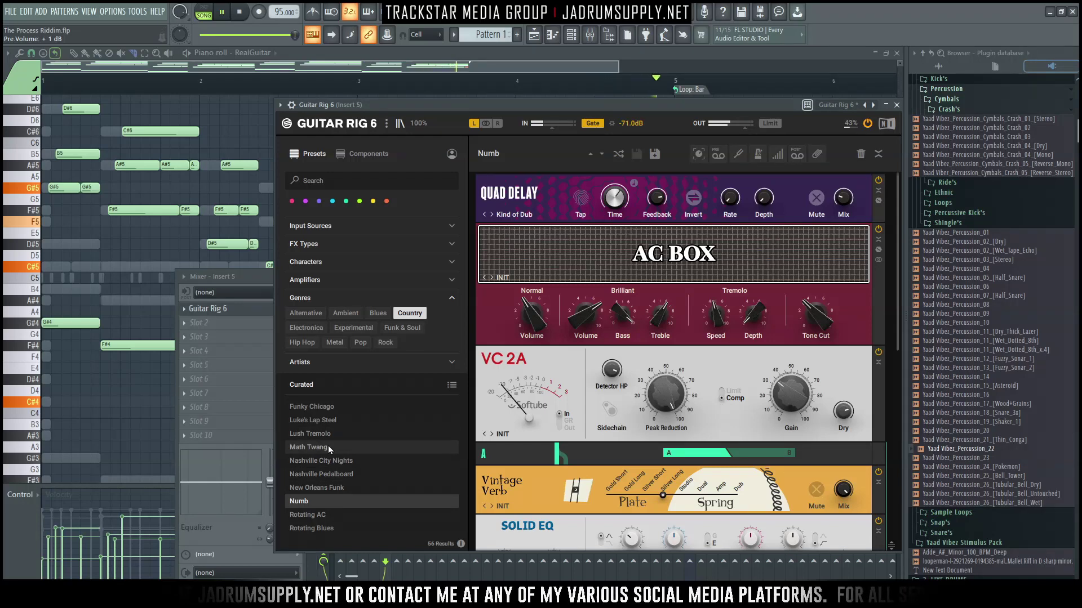
Step: Narrow the presets to the Guitar input source, audition Rotating AC and load Tri Chorus Delight
click(333, 240)
click(349, 228)
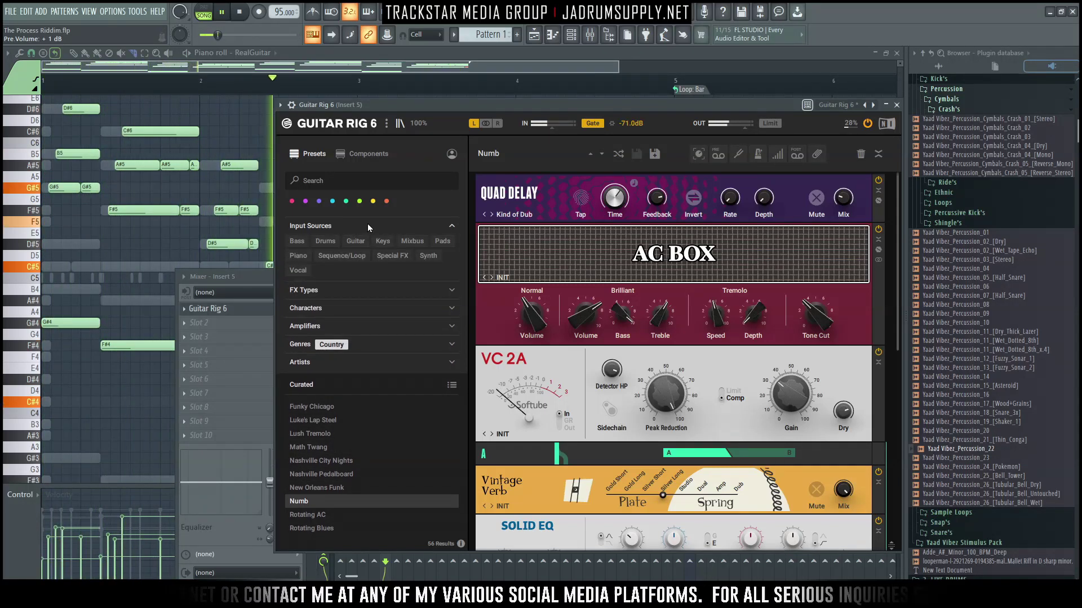
click(354, 242)
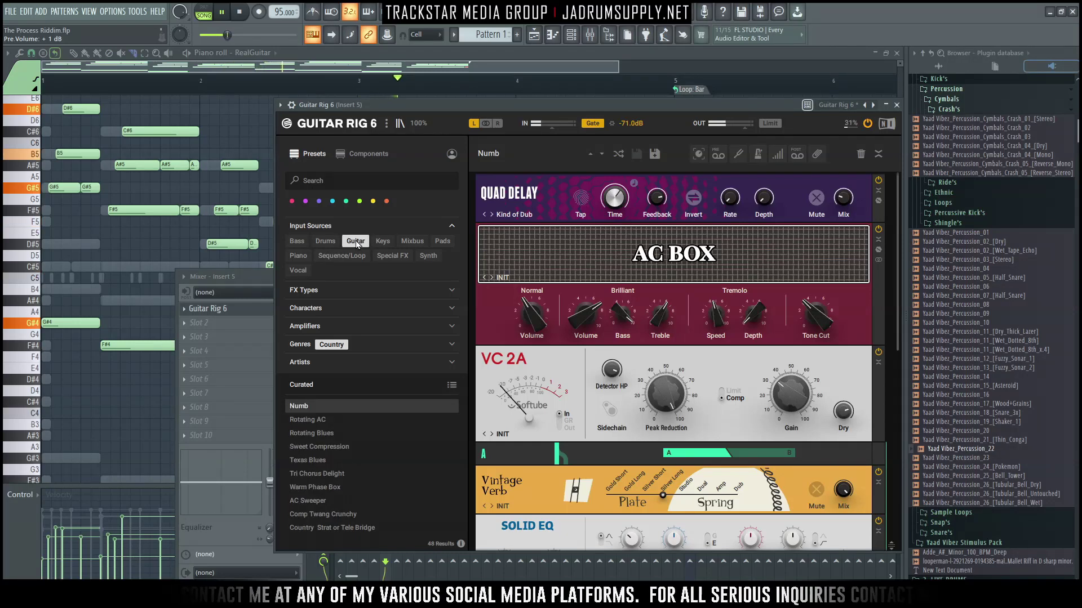
click(319, 419)
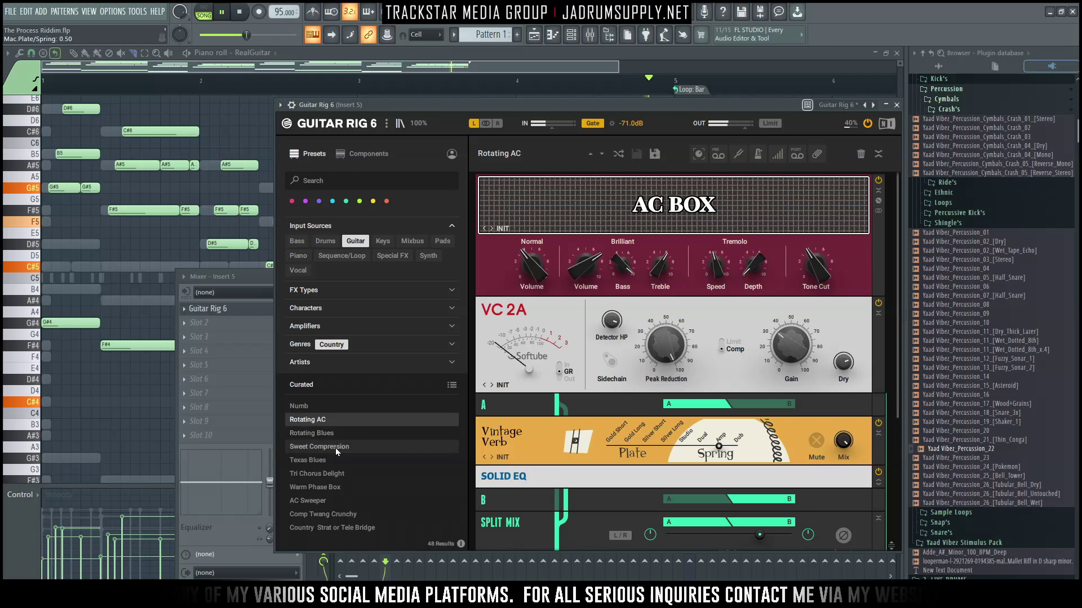
click(323, 474)
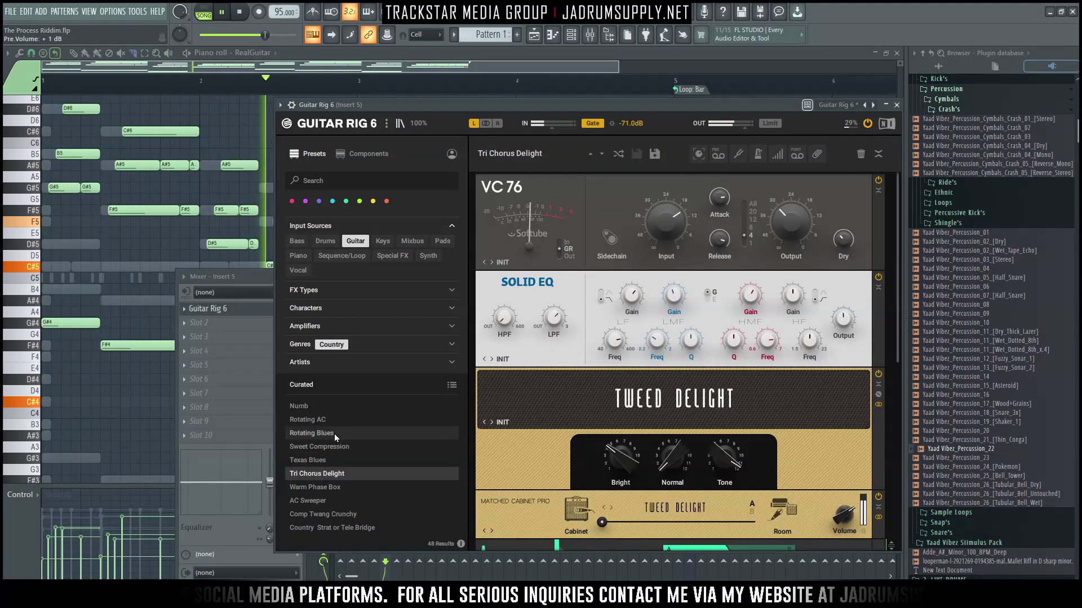
Step: Close Guitar Rig, lower the Insert 5 fader slightly and set the effect's mix level to 16%
key(F9)
drag(684, 103, 594, 97)
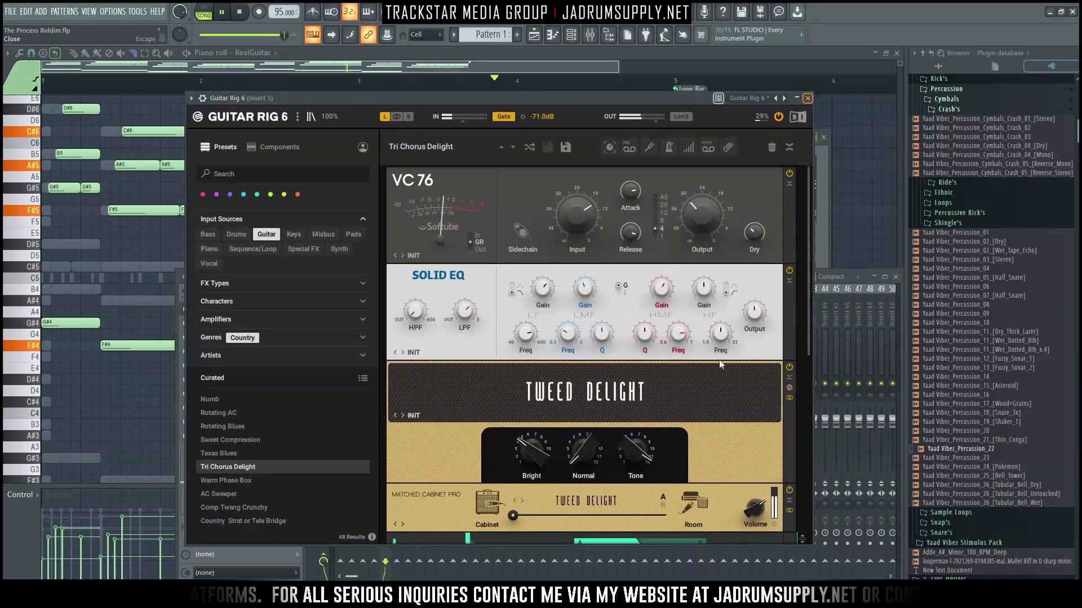
key(Escape)
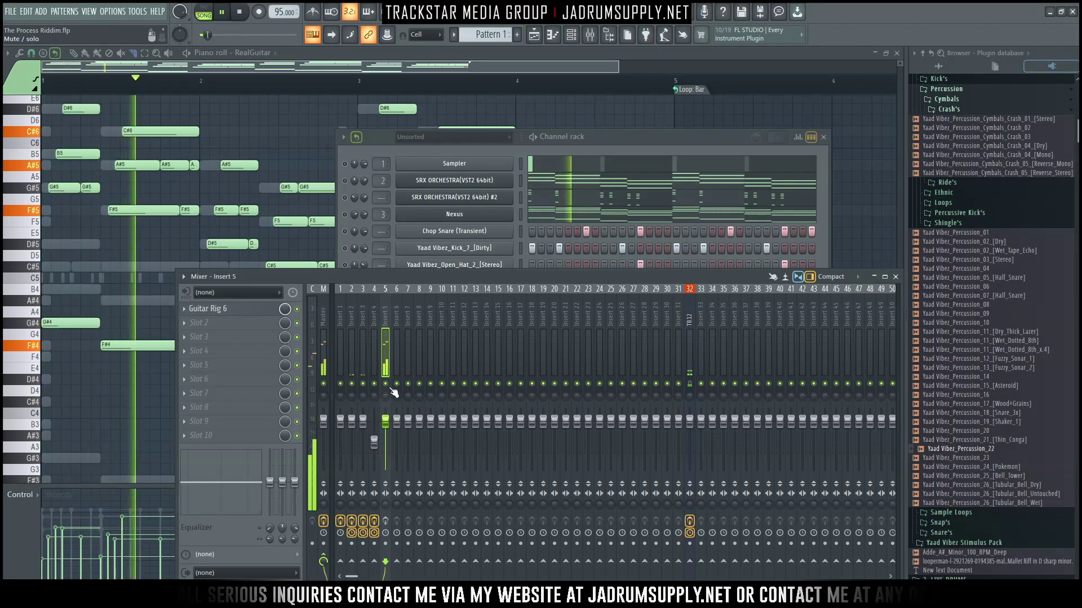
drag(386, 421, 385, 429)
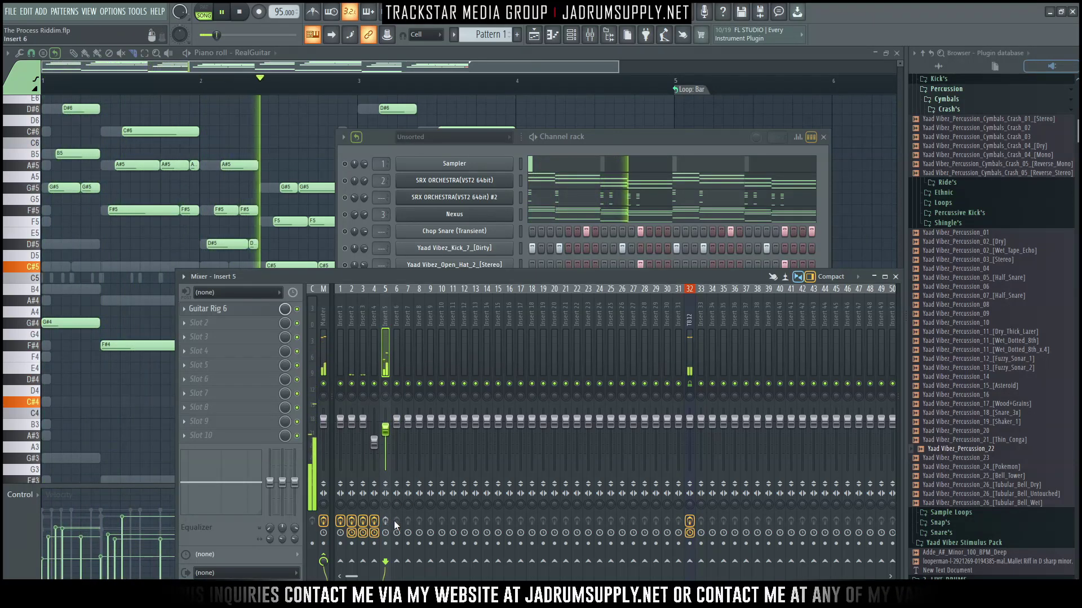
key(space)
mouse_move(285, 308)
mouse_down()
mouse_move(285, 326)
mouse_move(287, 307)
mouse_up()
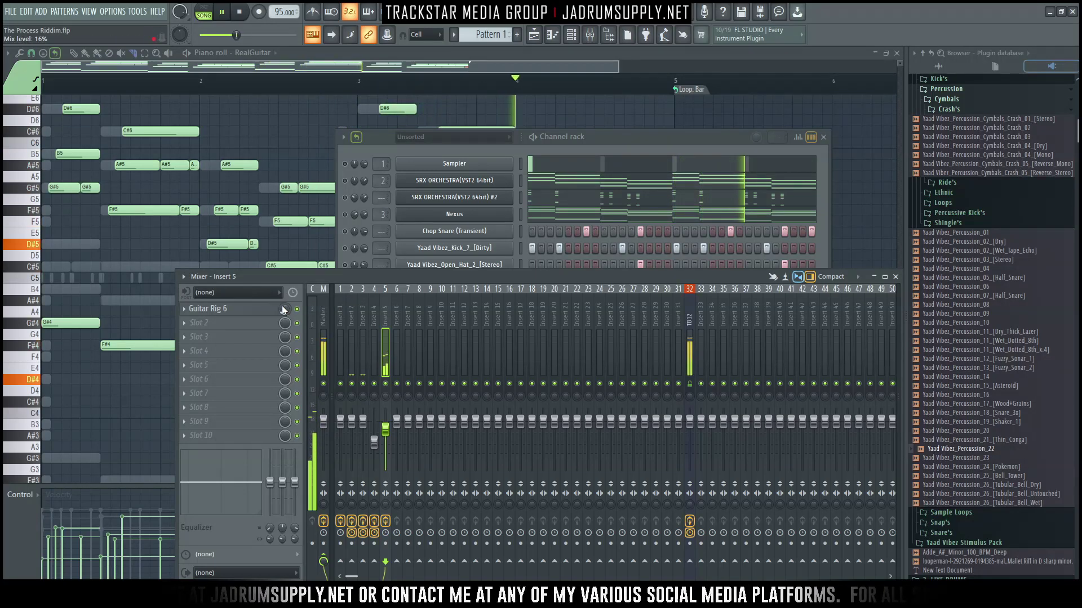
Step: Bring up the channel rack, enable all channels and play the full pattern with the processed guitar
key(F6)
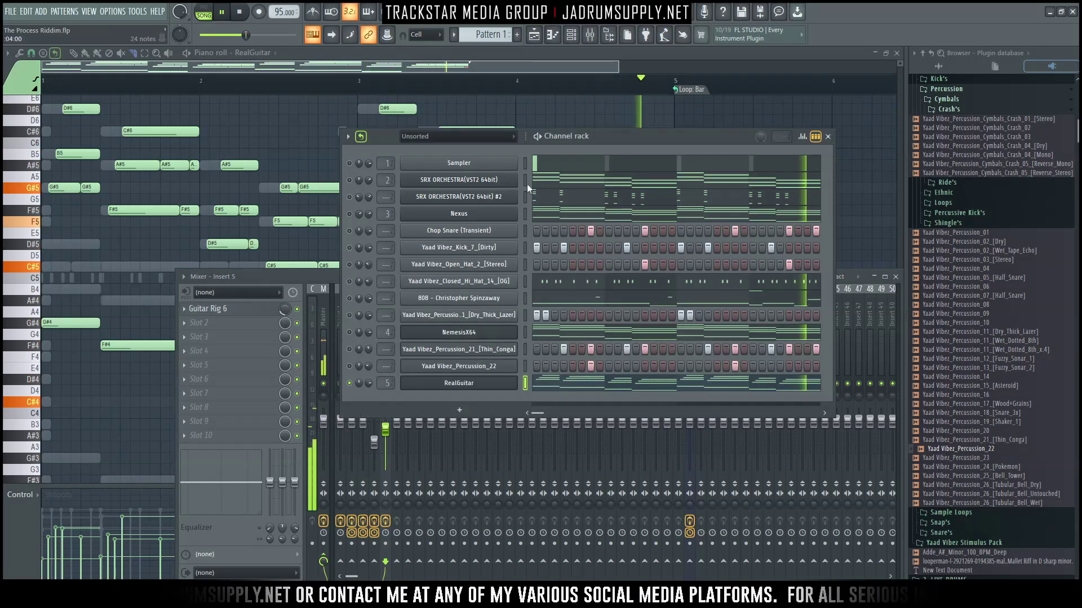
key(space)
key(space)
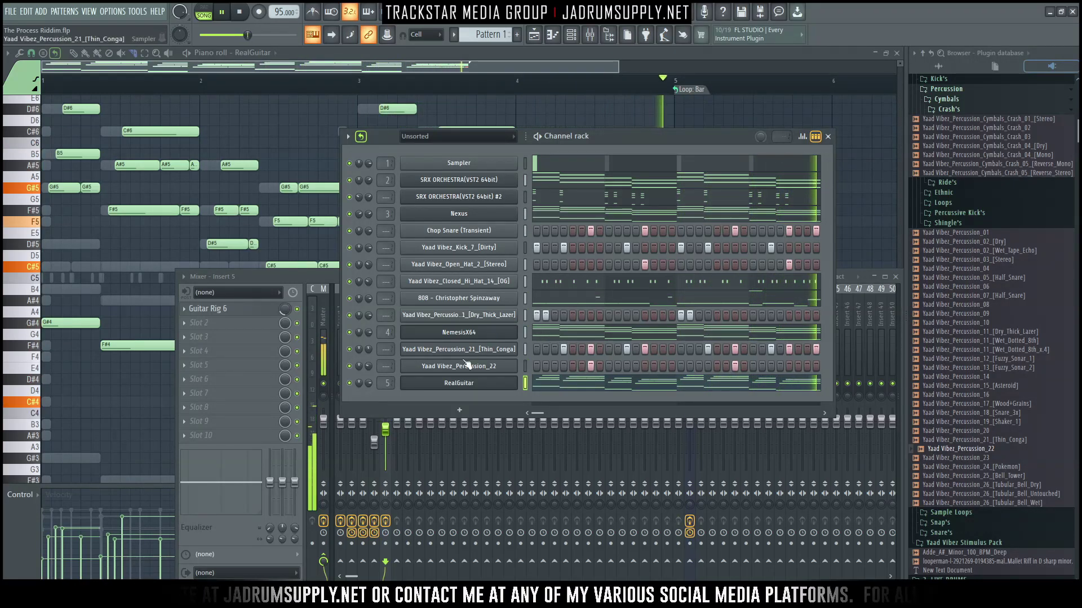
key(space)
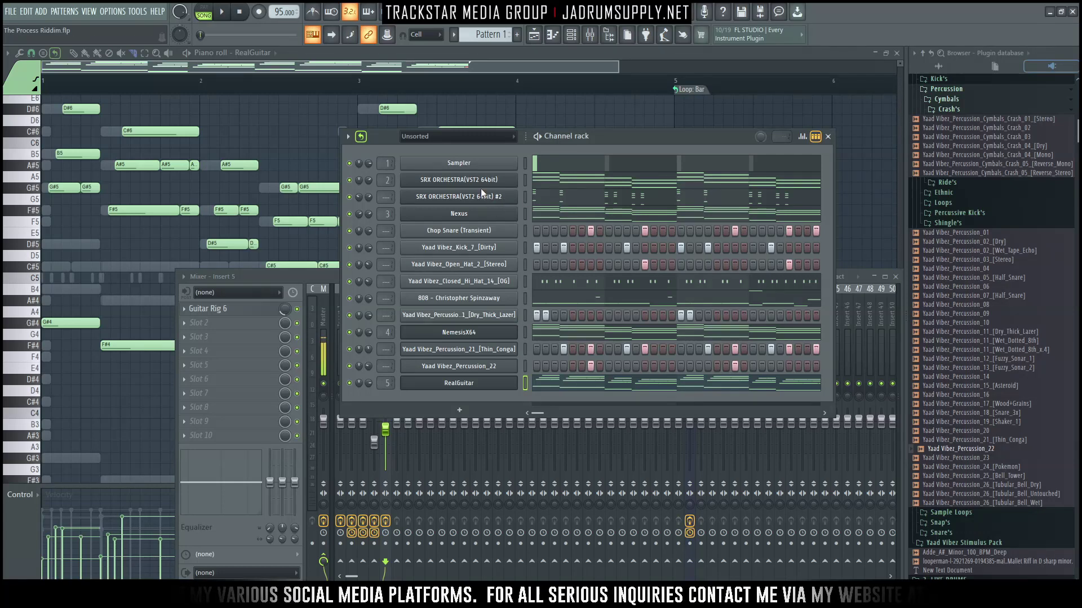
Step: Open the first SRX Orchestra channel's instrument window and switch to the playlist arrangement
click(494, 182)
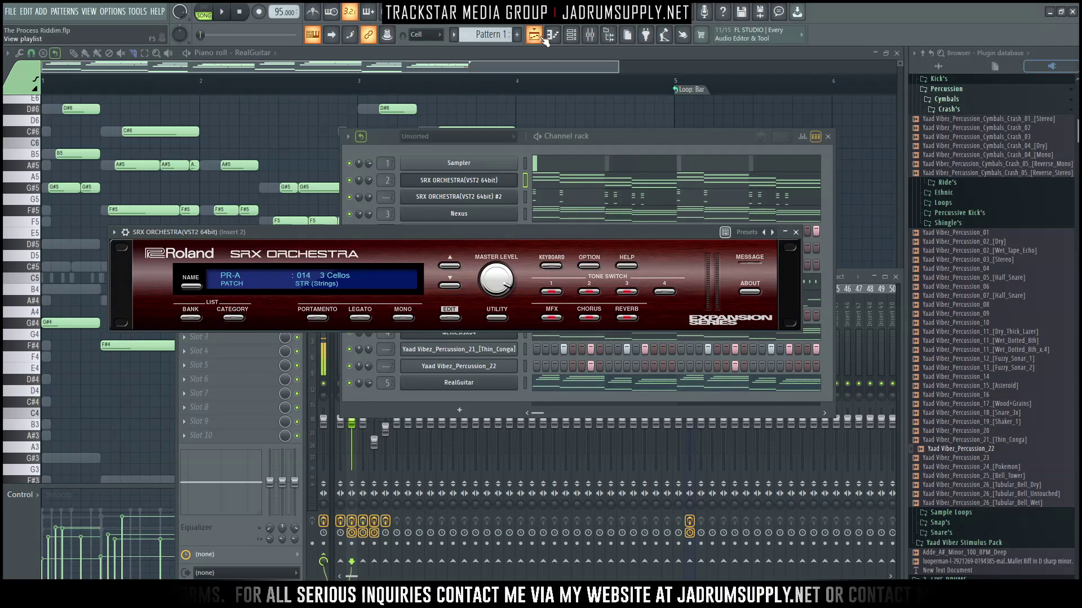
key(F5)
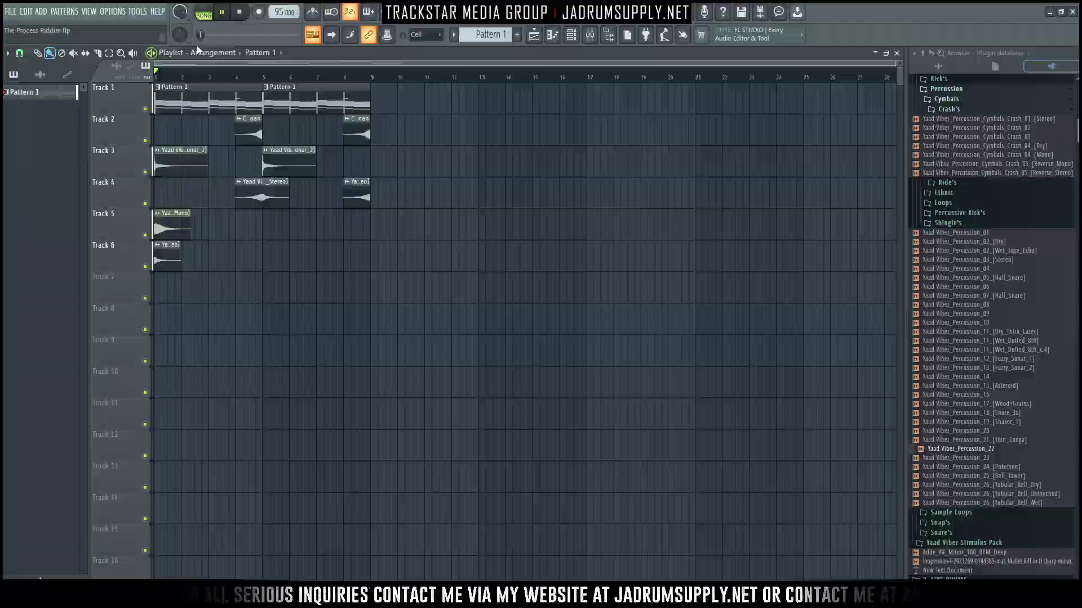